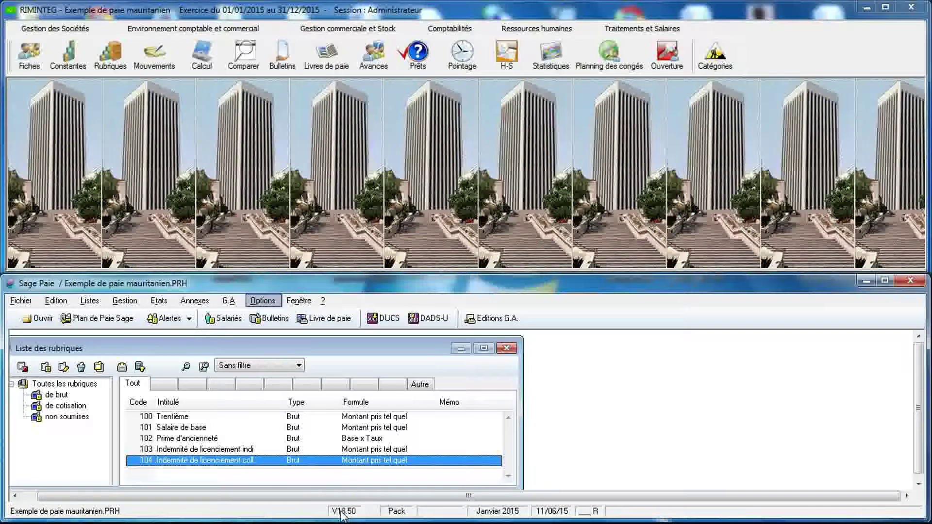
In RIMINTEG, start a new pay rubrique with code 105, based on rubrique 104 Indemnité de licenciement collectif.
left_click(298, 198)
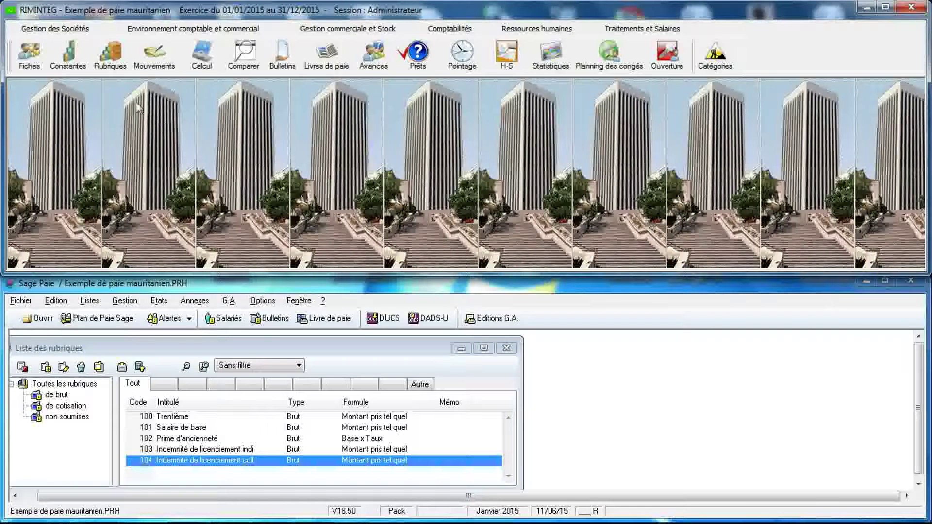
left_click(119, 62)
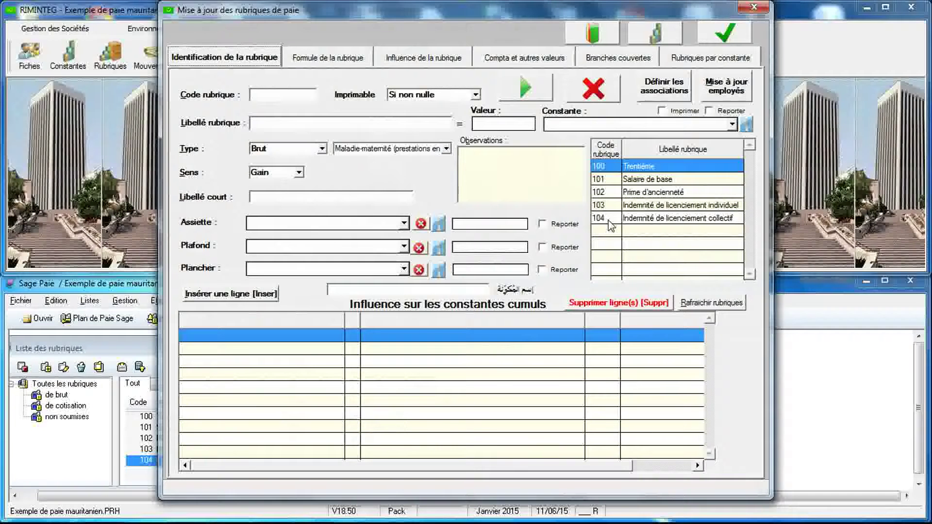
left_click(607, 220)
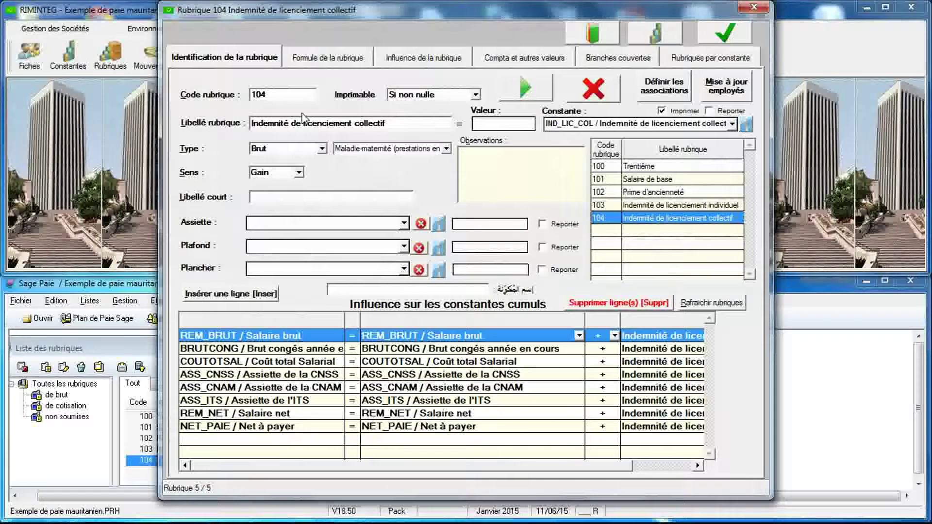
double_click(293, 95)
type("105")
key("Tab")
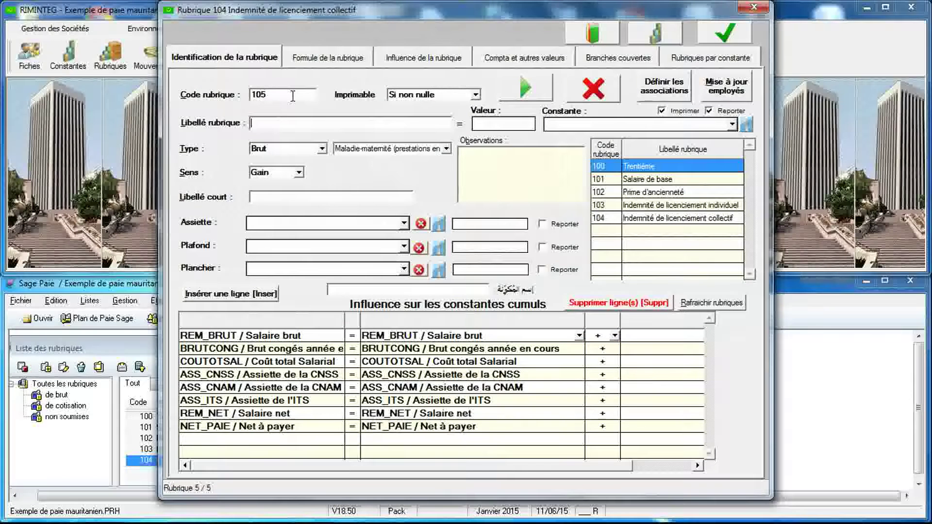
Label rubrique 105 "Indemnité de départ en retraite (taux individuels)".
type("I")
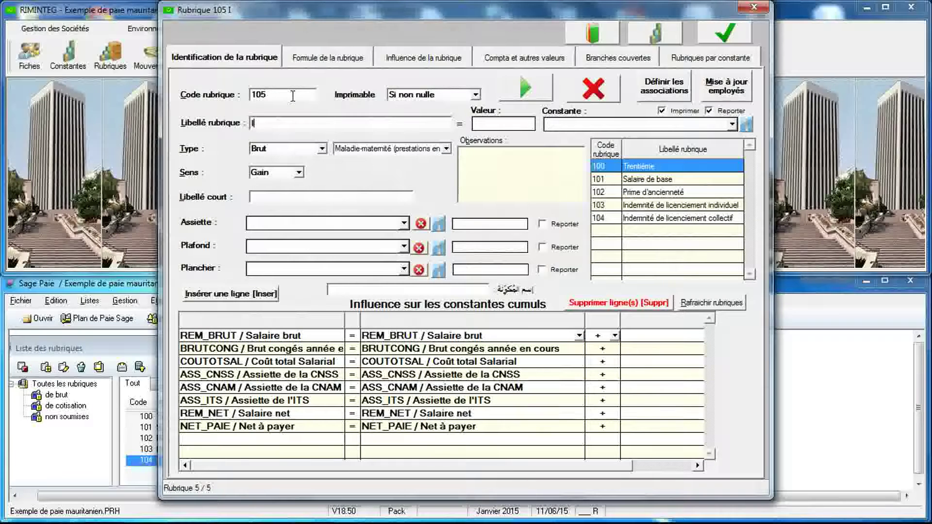
type("ndemni")
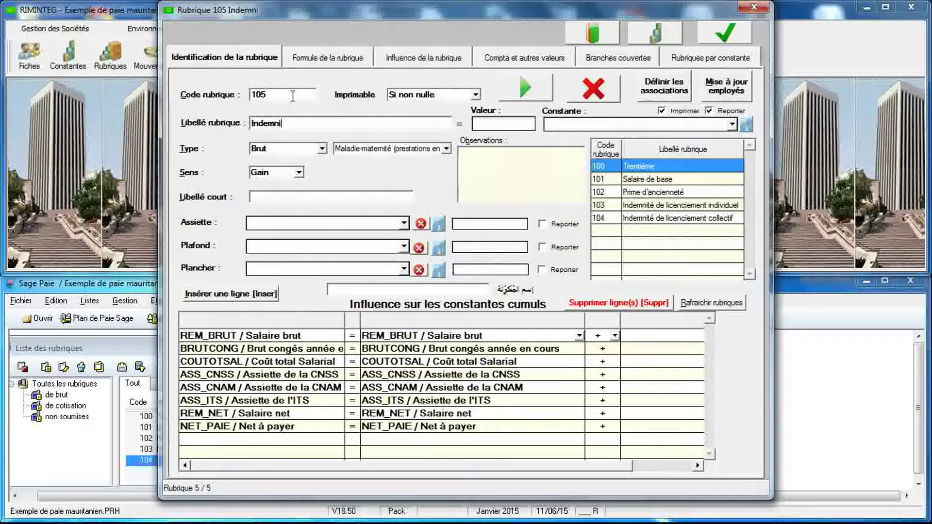
type("té de ")
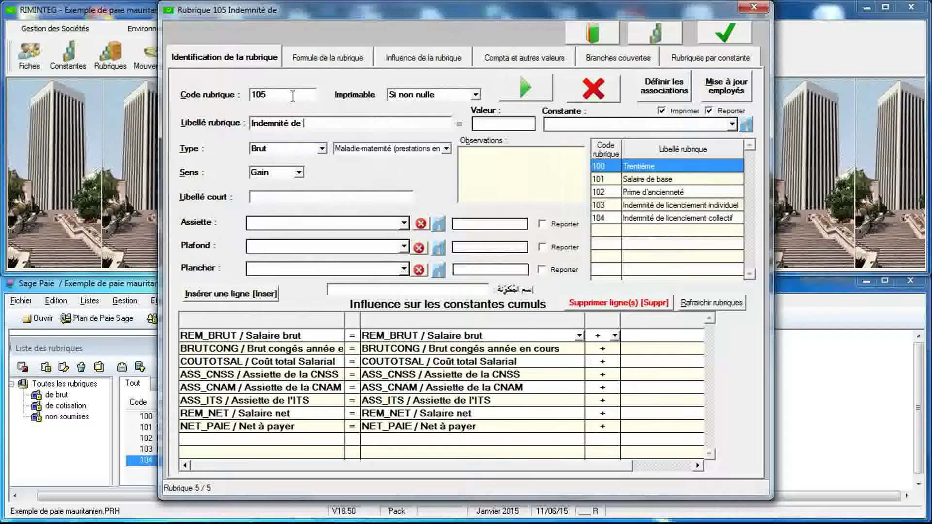
type("dépa")
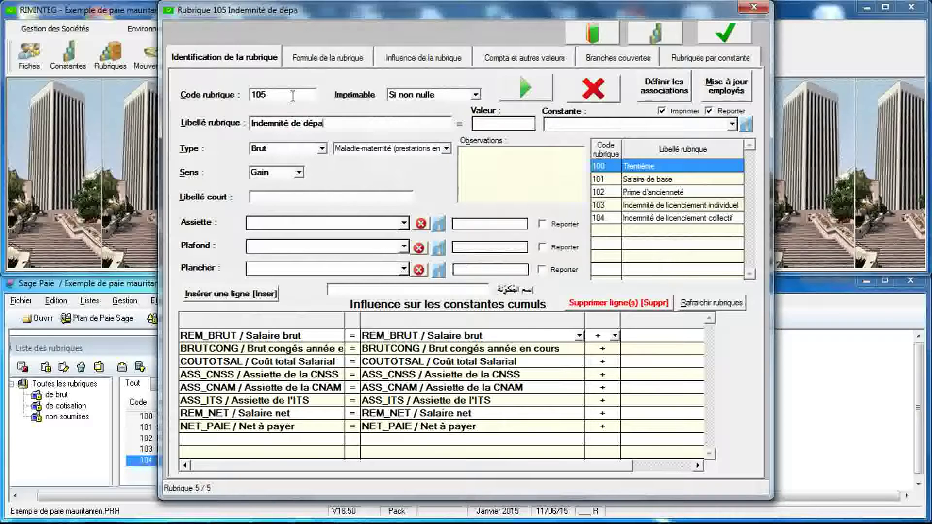
type("rt en ")
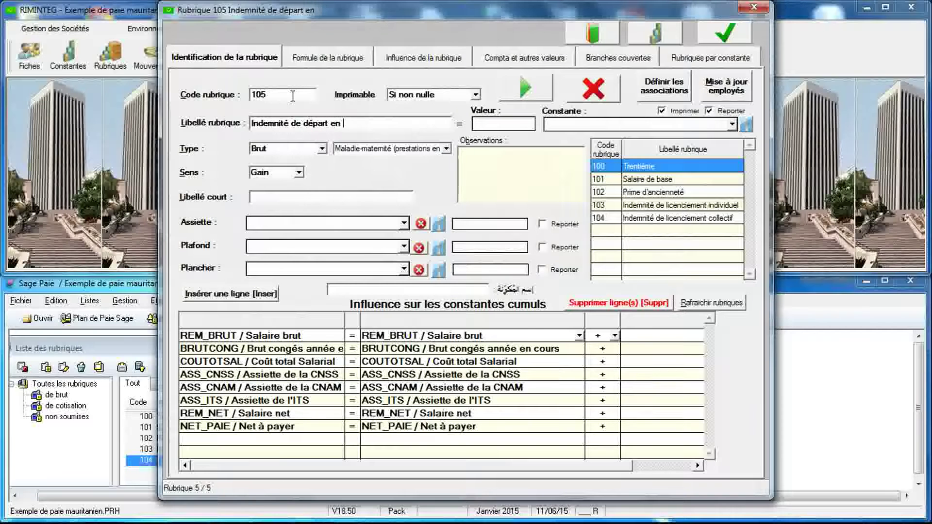
type("retraite ")
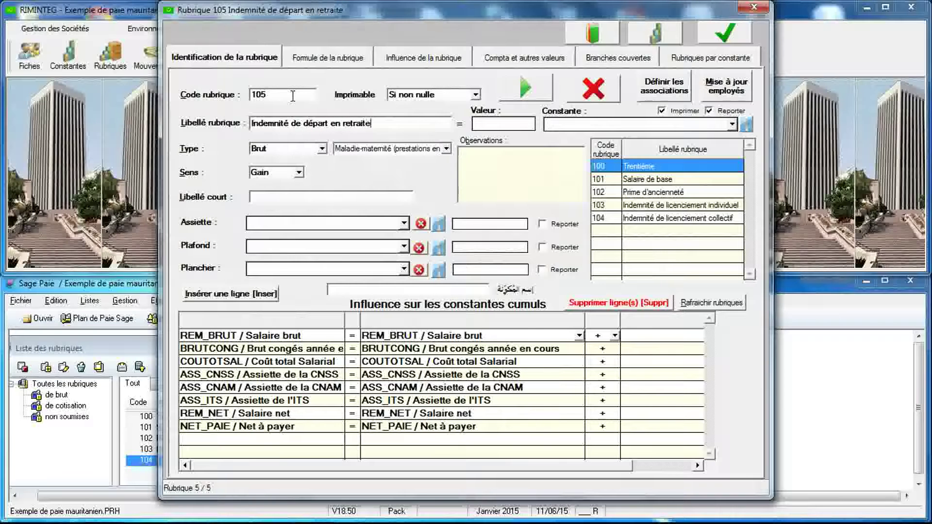
type("(tau")
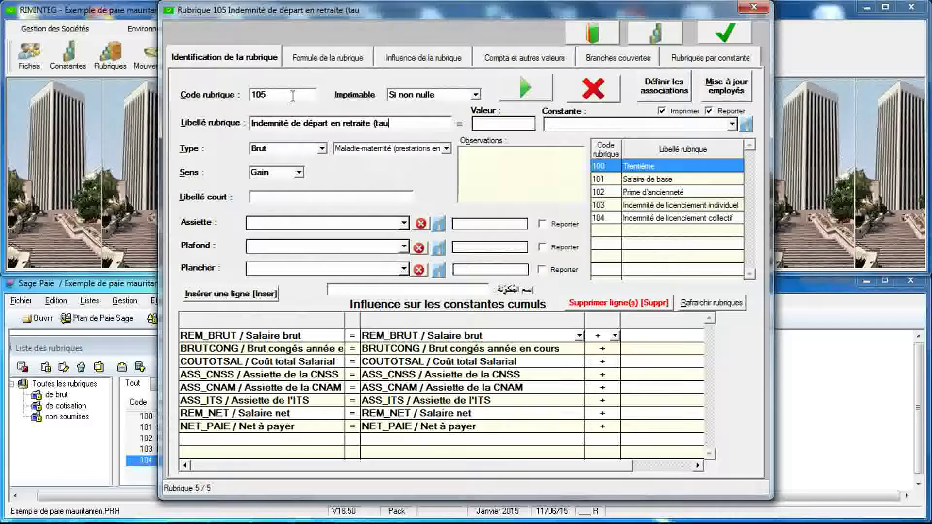
type("x ind")
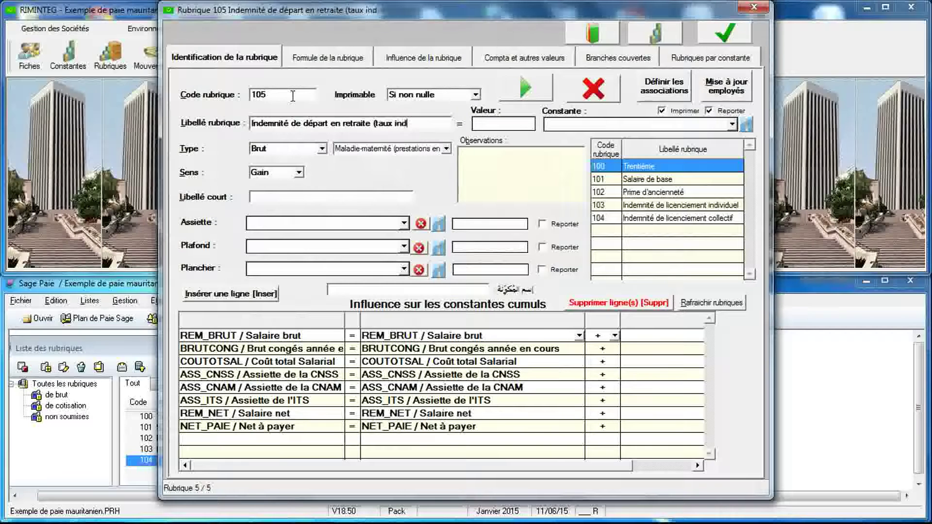
type("ividu")
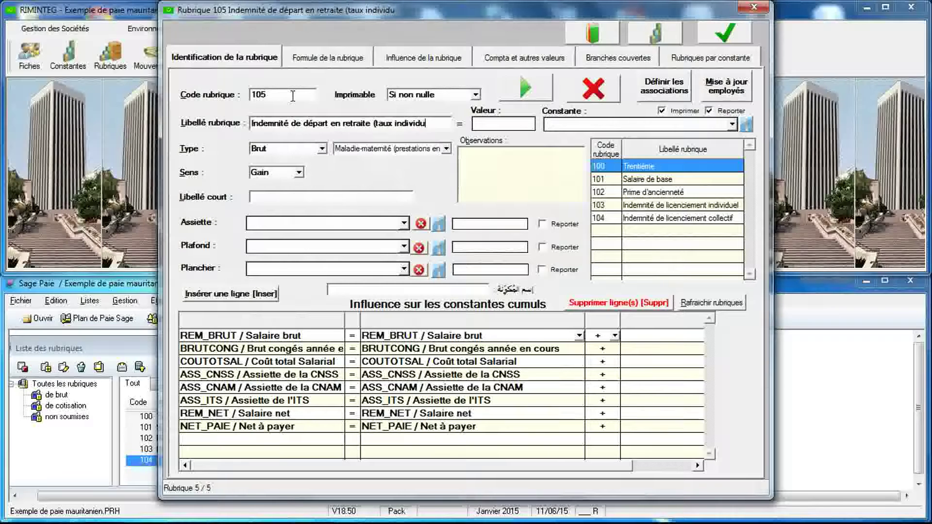
type("els)")
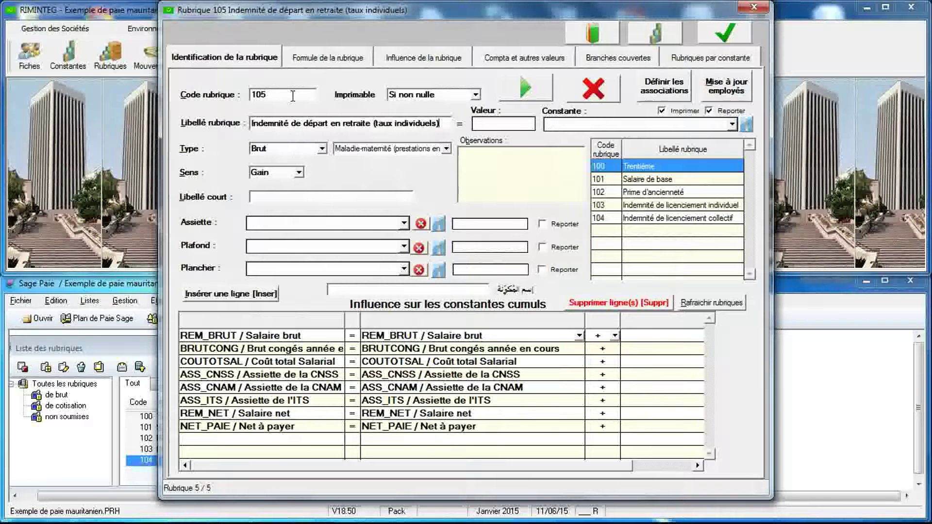
key("Tab")
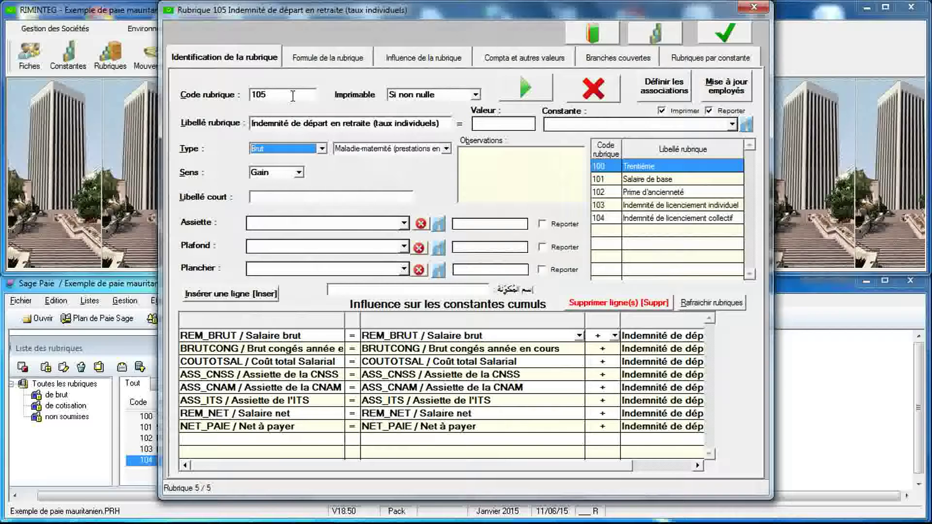
Switch to Sage Paie and create a new rubrique of type Brut with code 105.
left_click_drag(434, 204, 440, 65)
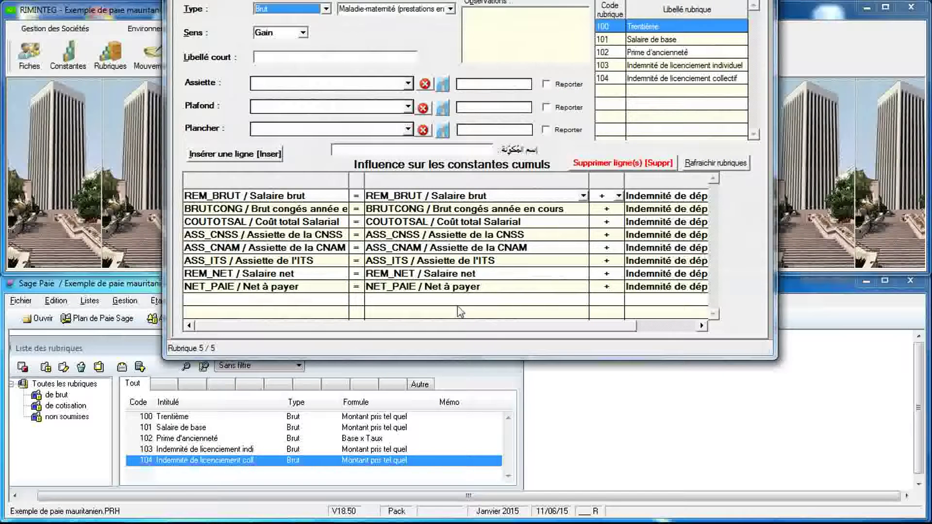
left_click(129, 350)
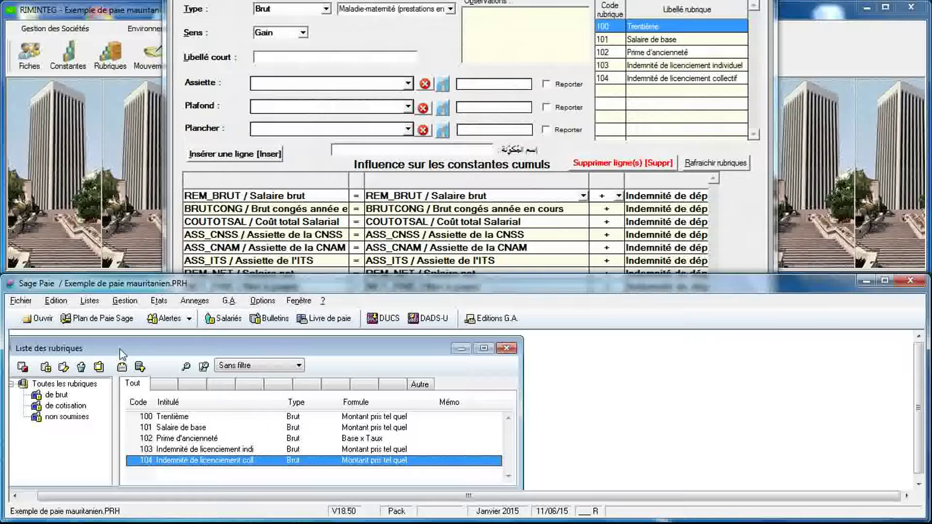
left_click(51, 370)
left_click_drag(138, 387, 137, 345)
left_click(164, 421)
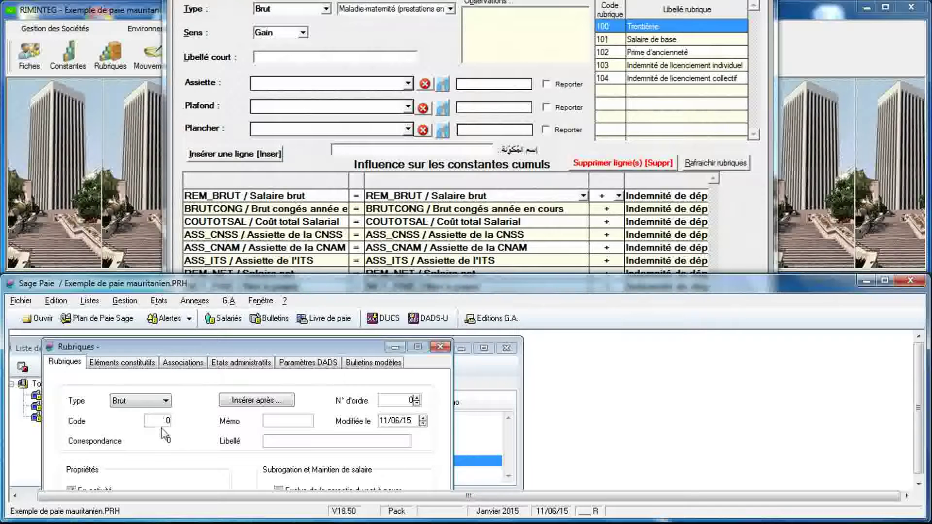
type("105")
Enter the label of the Sage Paie rubrique, abbreviated to "Ind. départ en retraite tx ind".
left_click(280, 441)
type("Indemn")
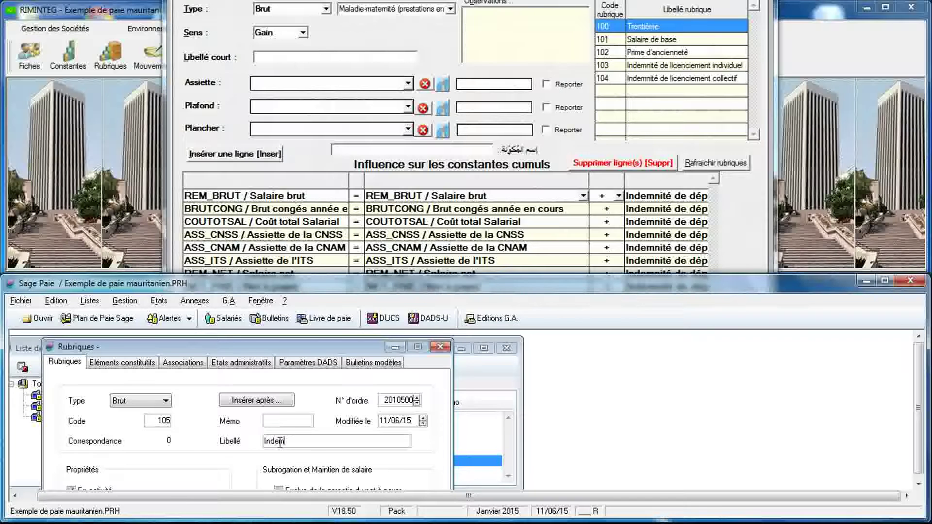
type("ité de départ en retrait")
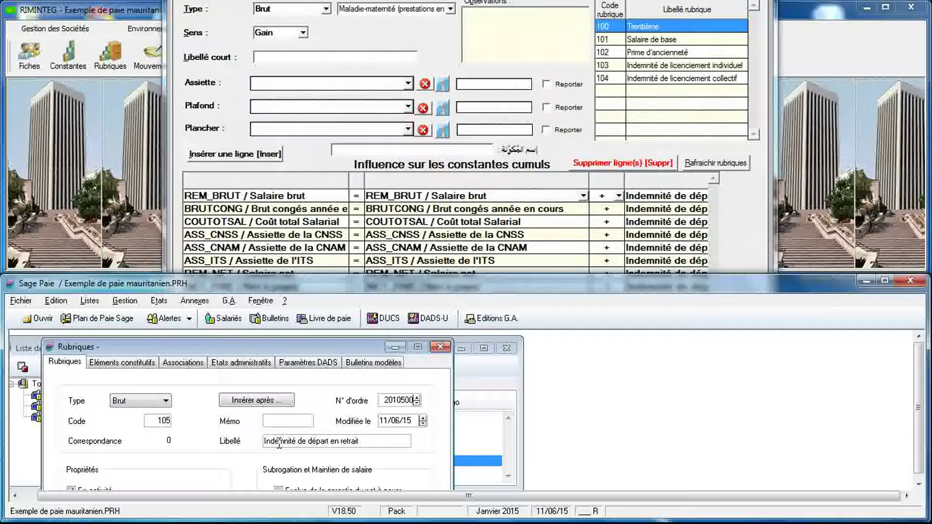
left_click_drag(275, 441, 297, 440)
type(".")
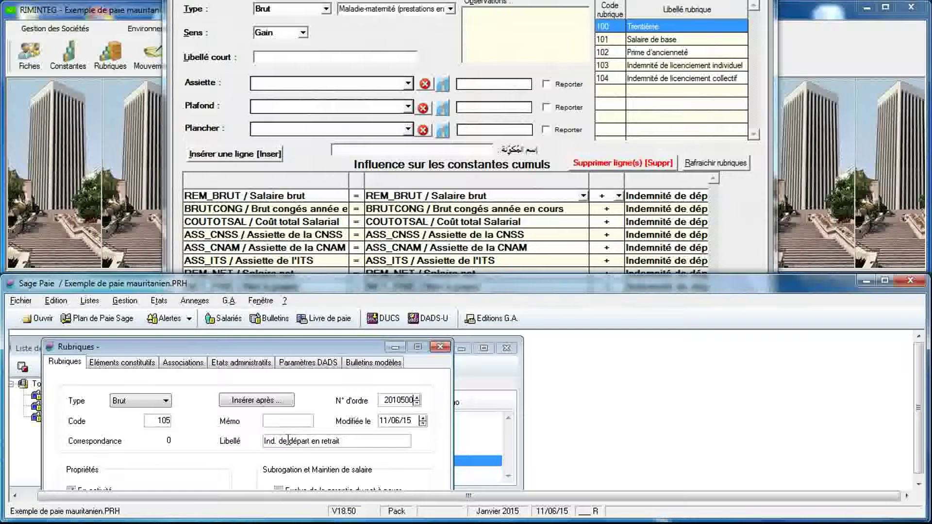
double_click(287, 441)
key("Delete")
left_click(334, 440)
type("e taux i")
left_click_drag(336, 442, 362, 440)
type("tx ind")
key("ctrl+shift+Left")
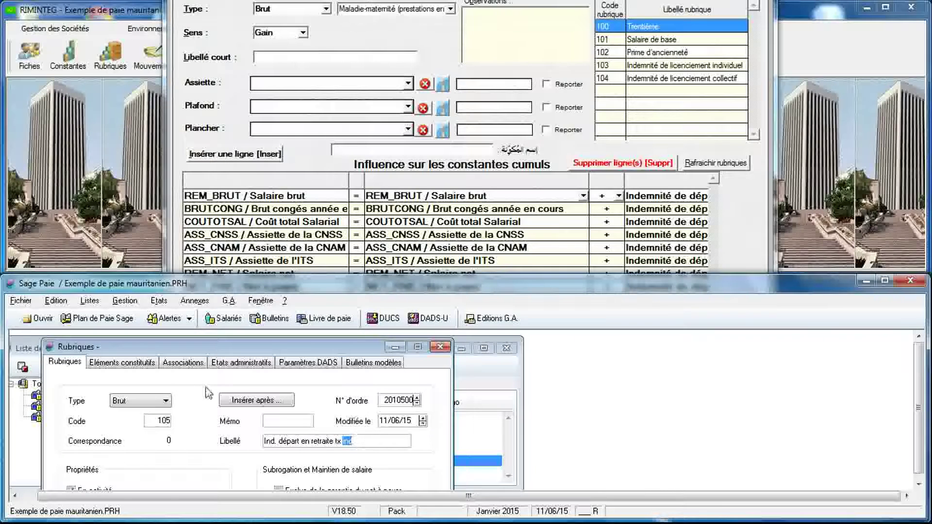
In the rubrique's pay cumul associations, set Assiette de la CNSS and Assiette de la CNAM to (+).
left_click(183, 367)
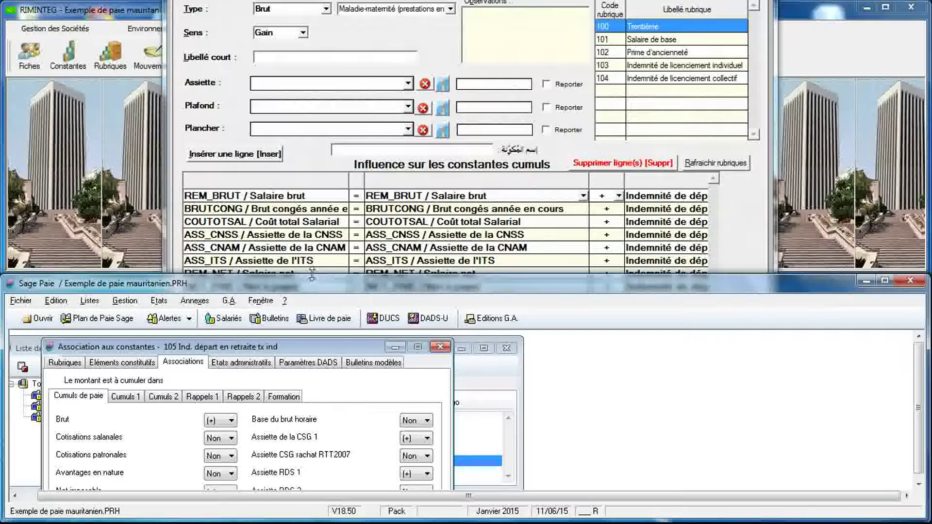
left_click_drag(312, 274, 312, 179)
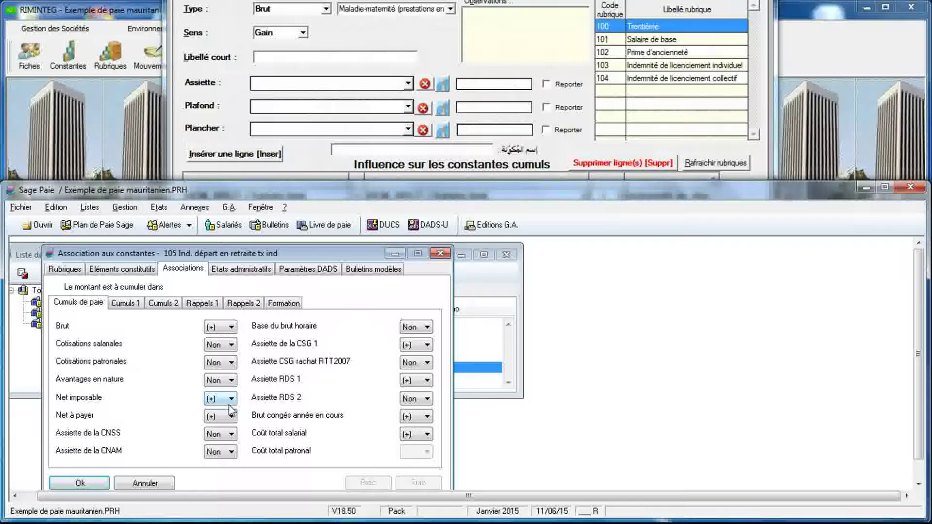
left_click(231, 434)
left_click(221, 449)
left_click(231, 452)
left_click(233, 469)
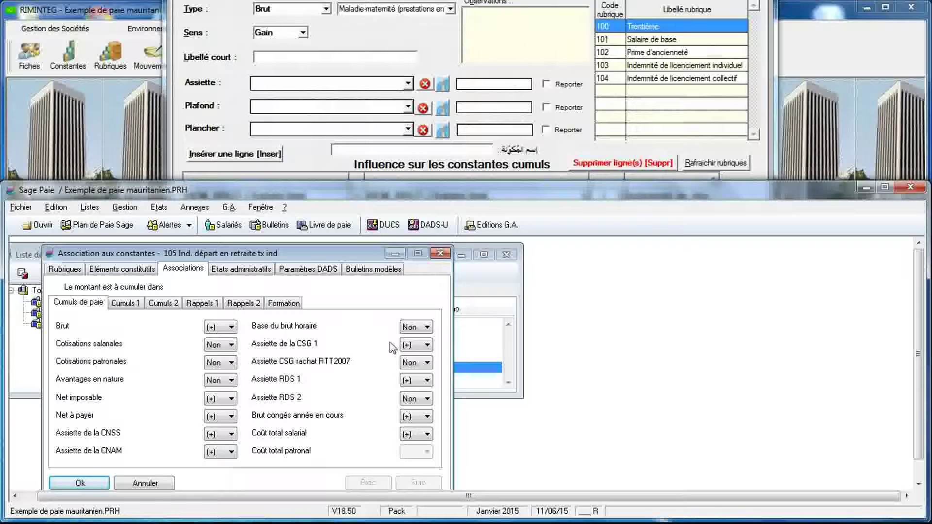
Set the Assiette de la CSG 1, Assiette RDS 1 and Assiette RDS 2 associations to Non.
left_click(427, 345)
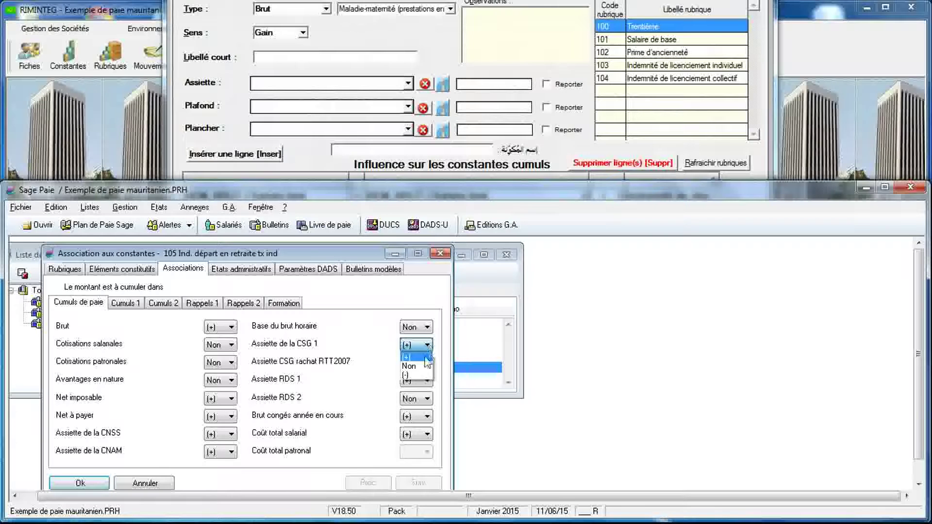
left_click(425, 366)
left_click(428, 382)
left_click(408, 401)
left_click(427, 398)
left_click(409, 420)
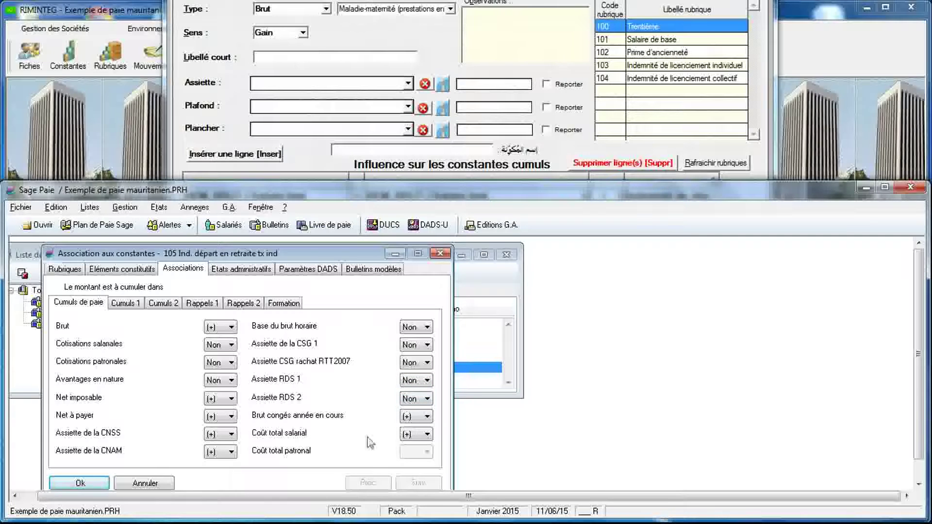
Set the Salaire net association to (+) among the Cumuls 1 constants, and return to the pay cumuls.
left_click(131, 303)
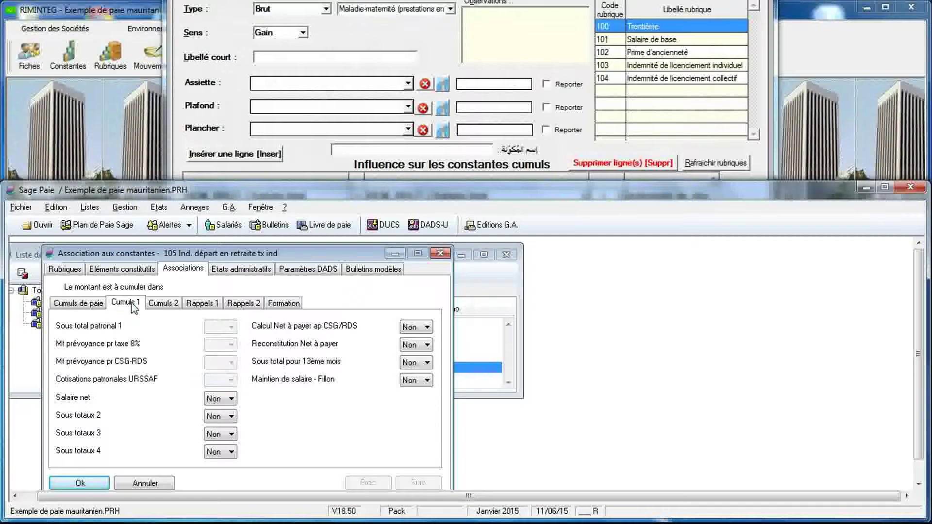
left_click(231, 398)
left_click(213, 411)
left_click(96, 303)
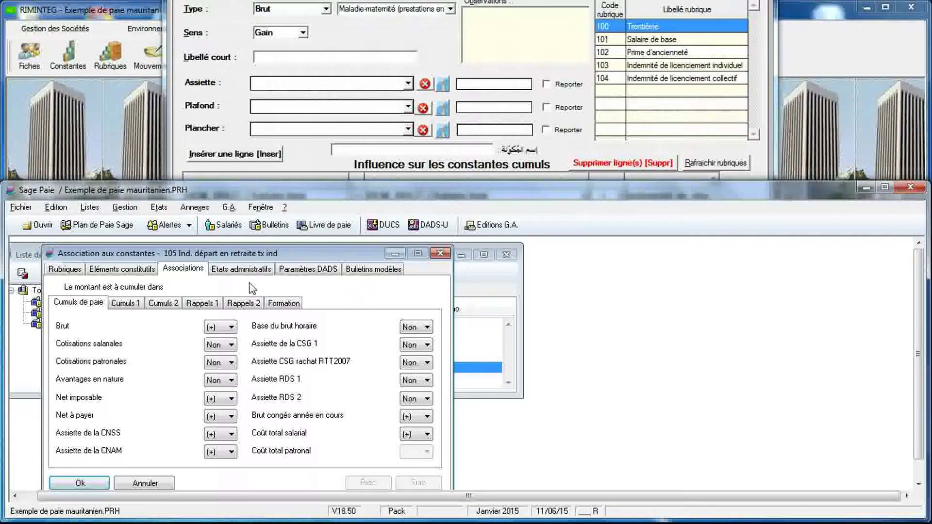
Switch back to rubrique 105 in RIMINTEG and open the declaration of constants from it.
left_click_drag(334, 184, 341, 280)
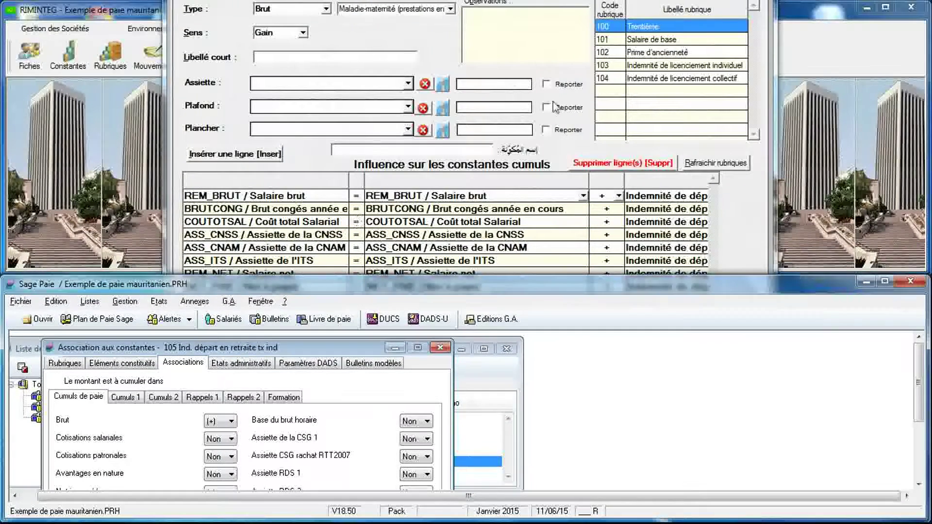
left_click(556, 152)
left_click_drag(557, 152, 549, 272)
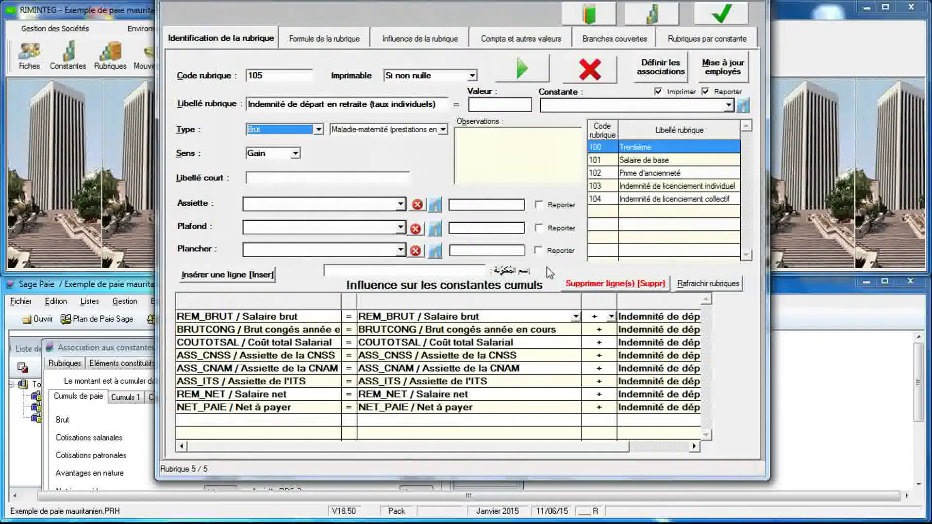
left_click(651, 21)
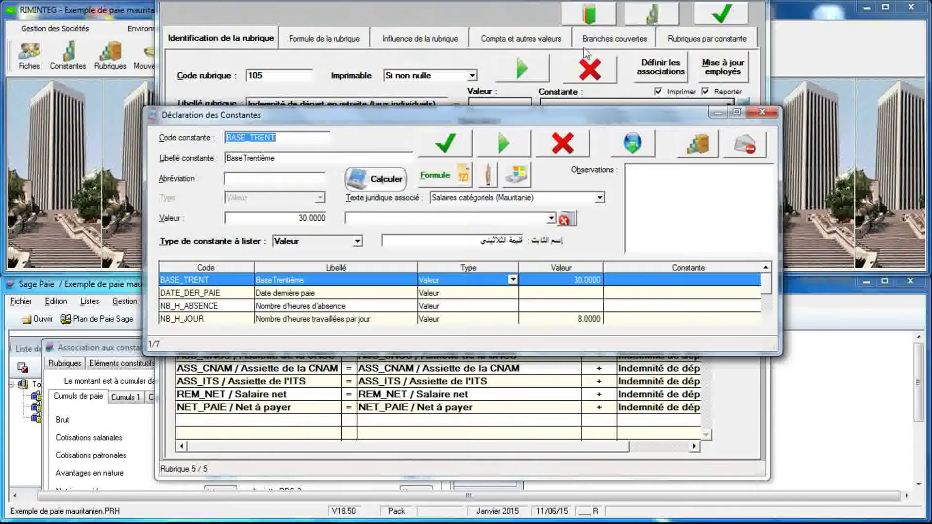
Display the legal text Indemnité de départ en retraite (Mauritanie) in the constants declaration and read its rate scale by seniority.
left_click(601, 199)
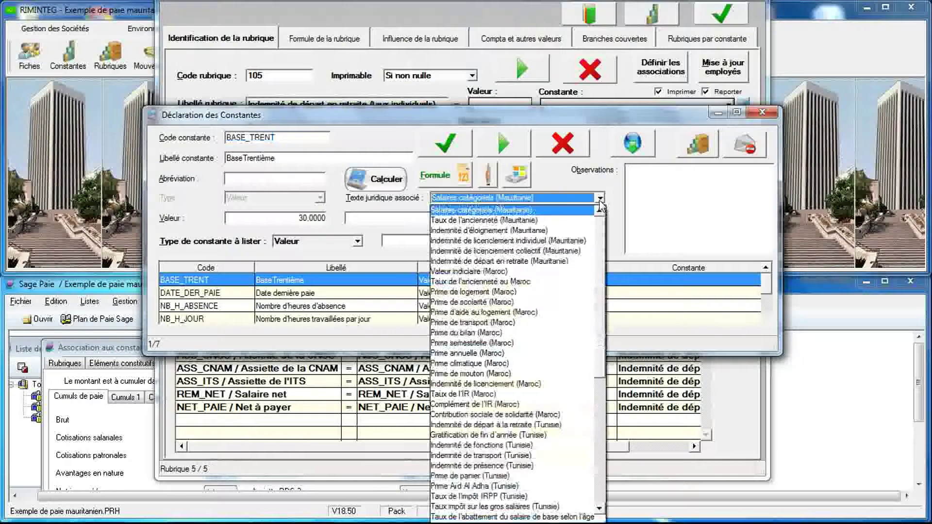
left_click(572, 263)
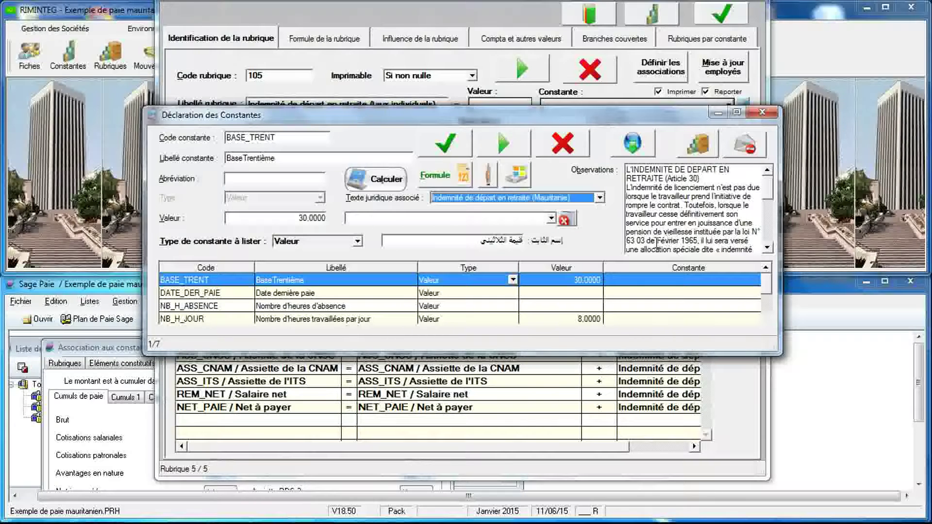
left_click(768, 250)
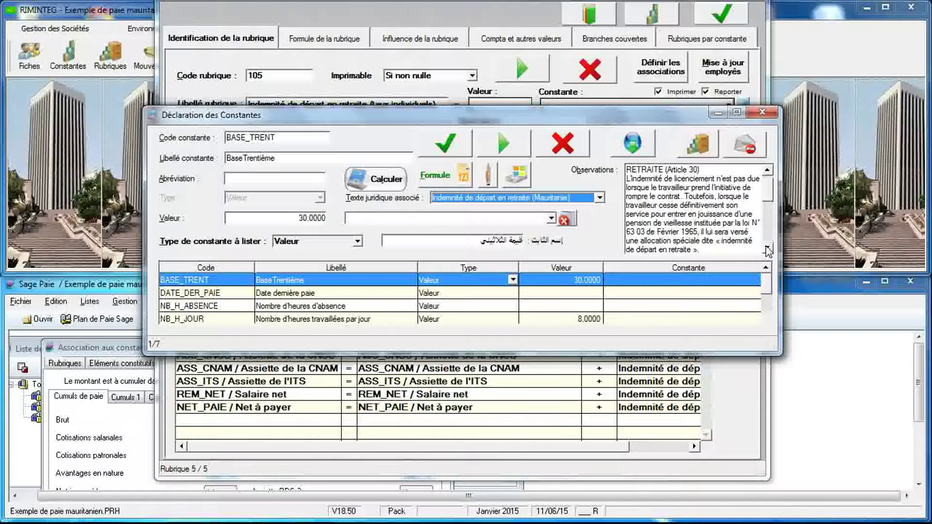
left_click(768, 251)
left_click(768, 250)
left_click(768, 251)
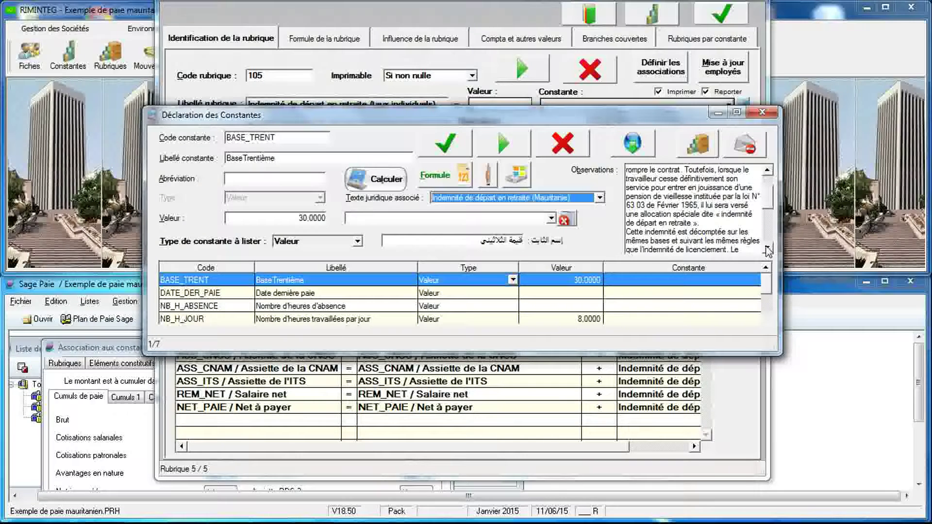
left_click(768, 250)
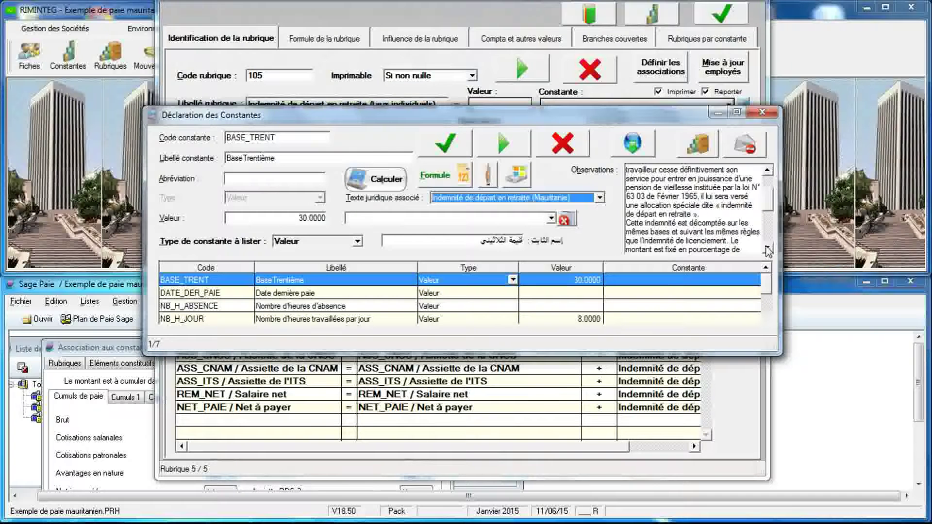
left_click(768, 250)
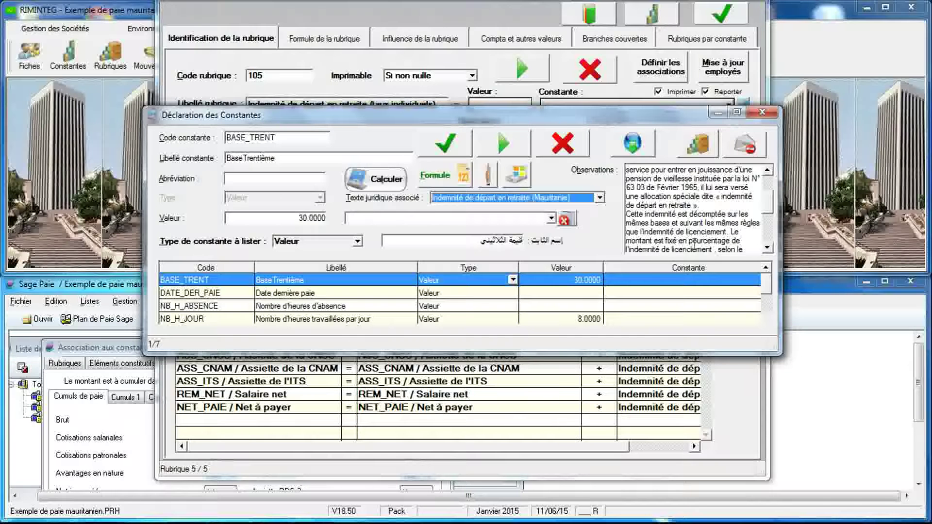
left_click(768, 248)
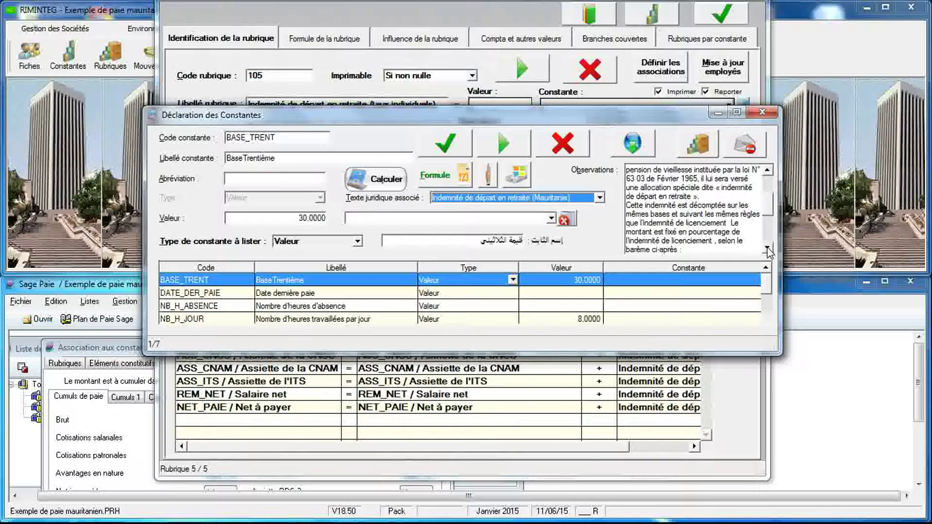
left_click(767, 249)
left_click(767, 249)
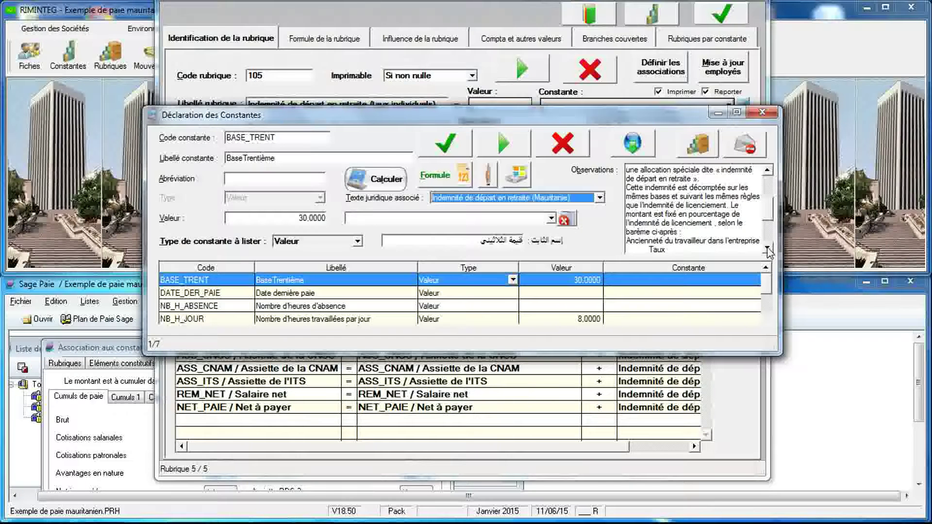
left_click(767, 250)
left_click(767, 249)
left_click(767, 249)
left_click(767, 250)
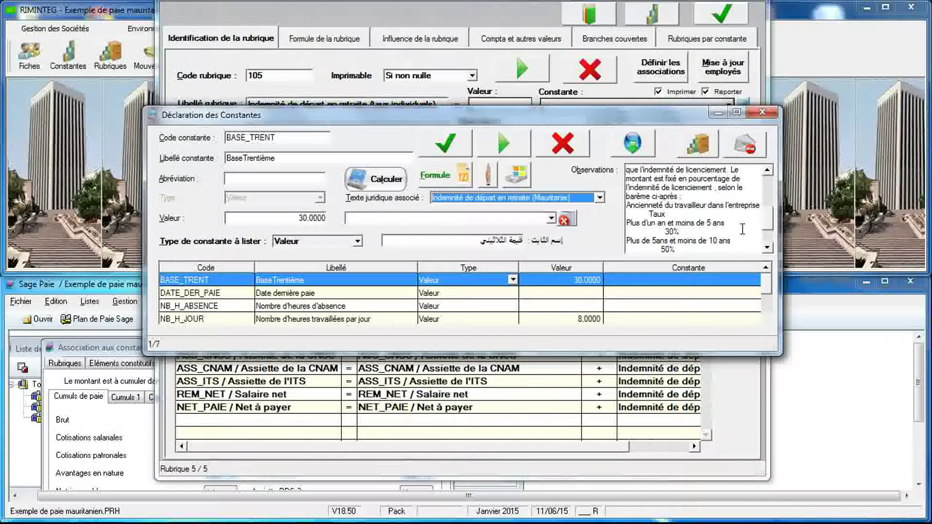
left_click(767, 249)
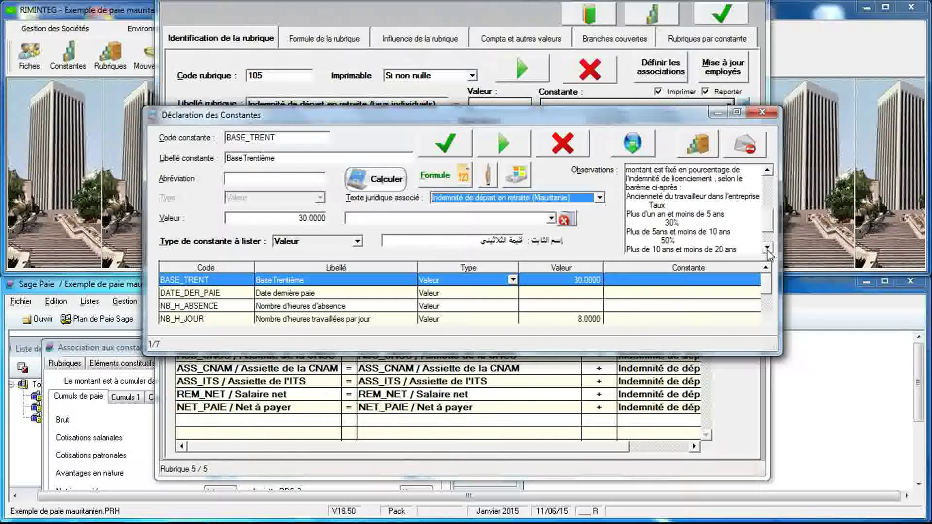
left_click(767, 249)
left_click(767, 250)
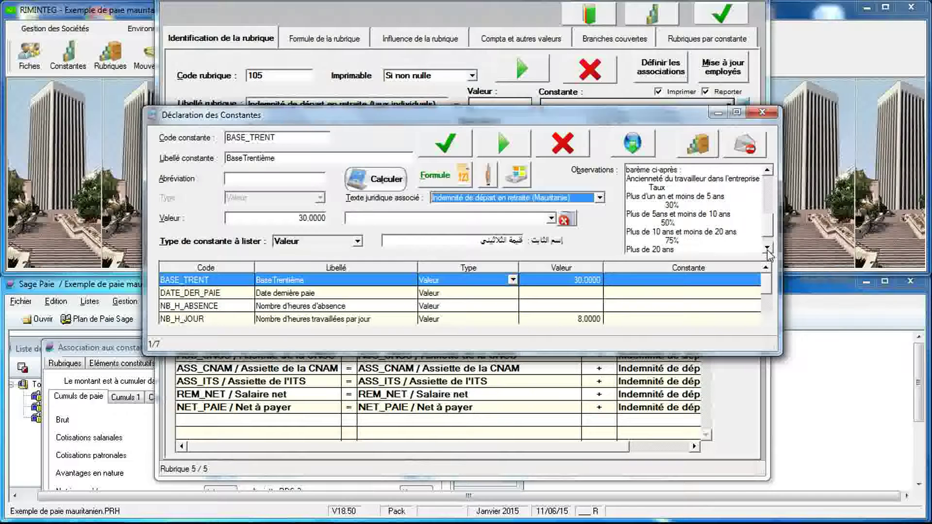
left_click(767, 250)
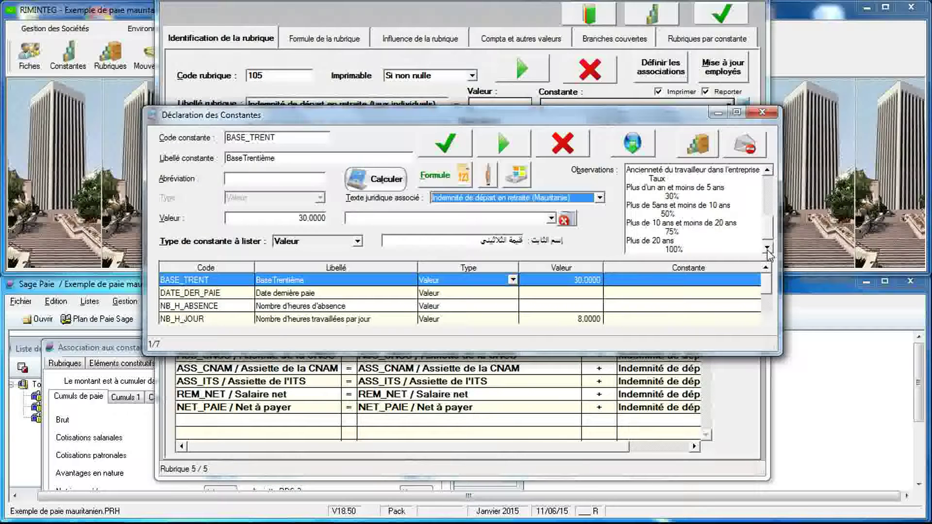
left_click(767, 250)
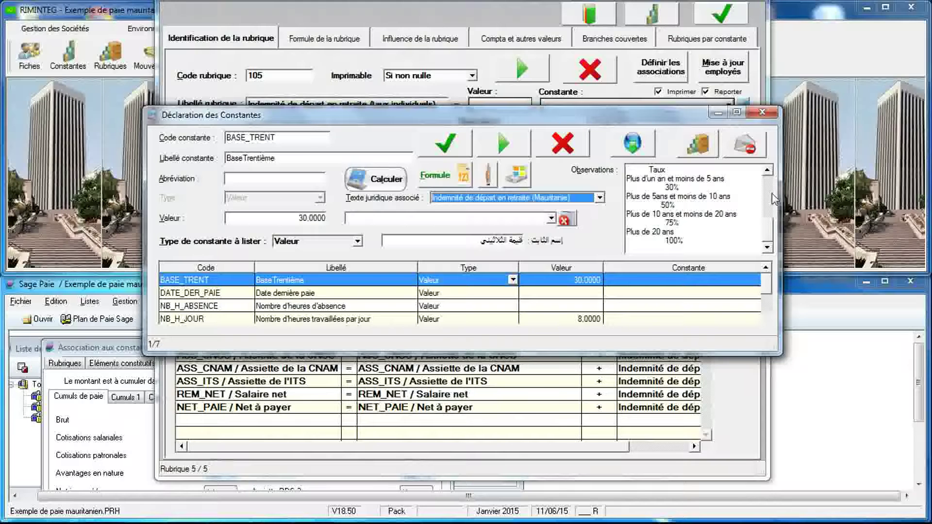
left_click(767, 172)
left_click(767, 172)
left_click(767, 172)
left_click(767, 172)
left_click(767, 172)
left_click(767, 172)
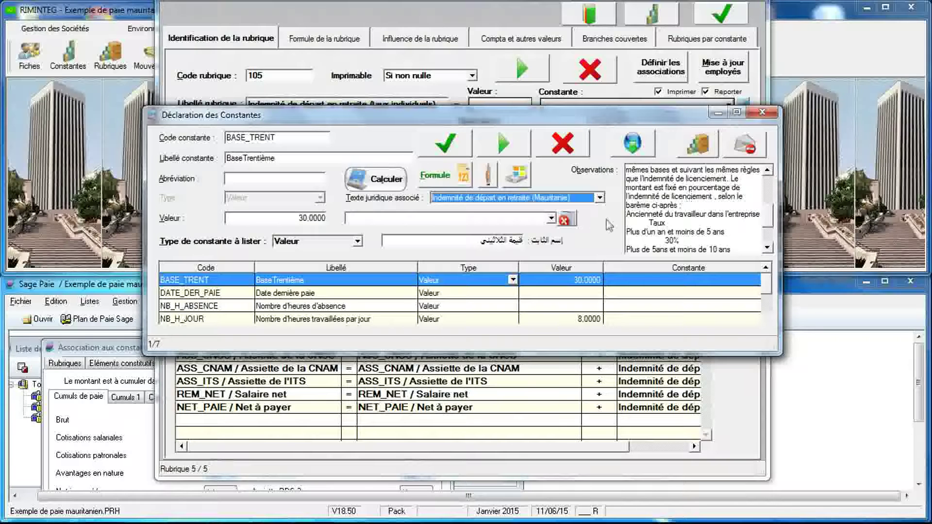
List the constants of type Arithmétique and start a copy of IND_LIC_1, keeping the copy form and its formula both accessible.
left_click(357, 242)
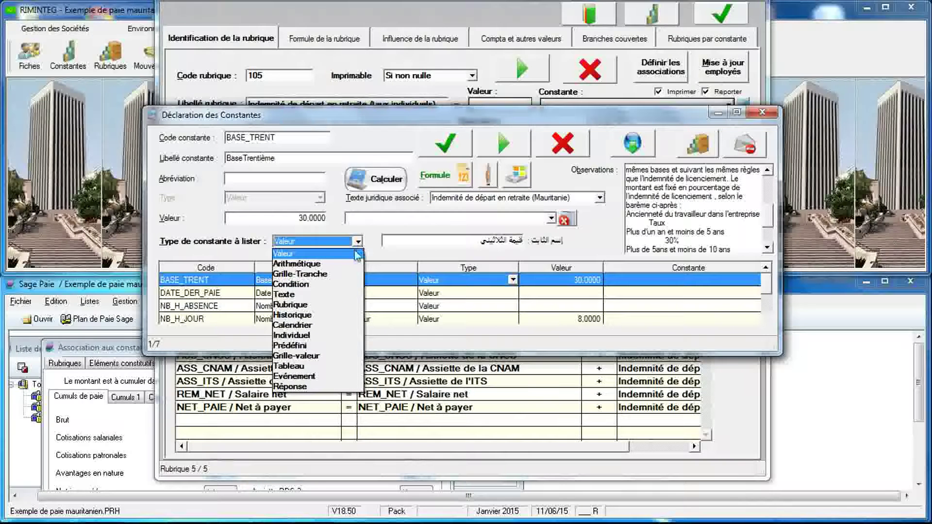
left_click(347, 264)
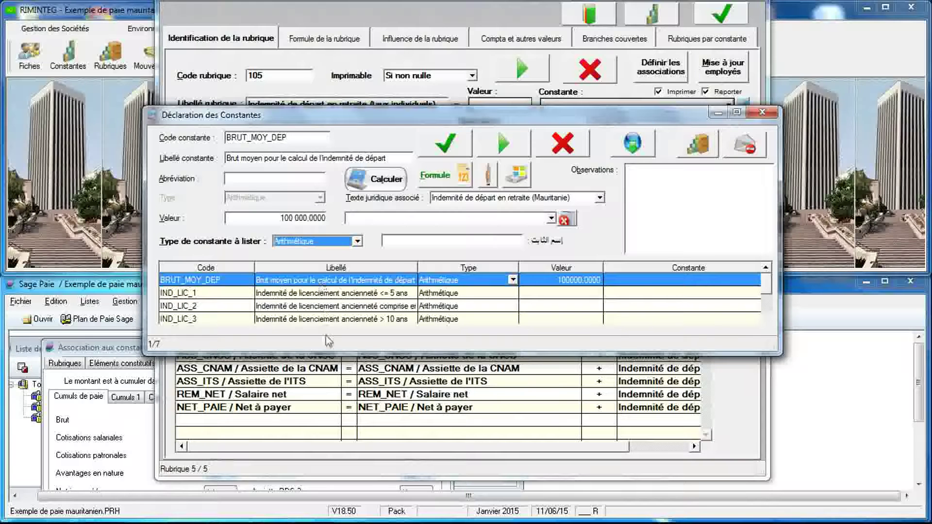
left_click_drag(325, 349, 326, 406)
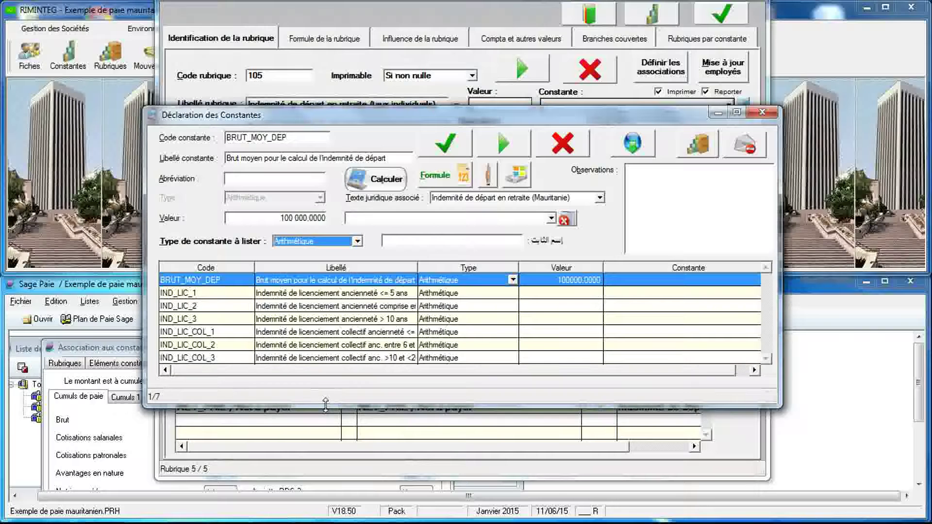
left_click(274, 293)
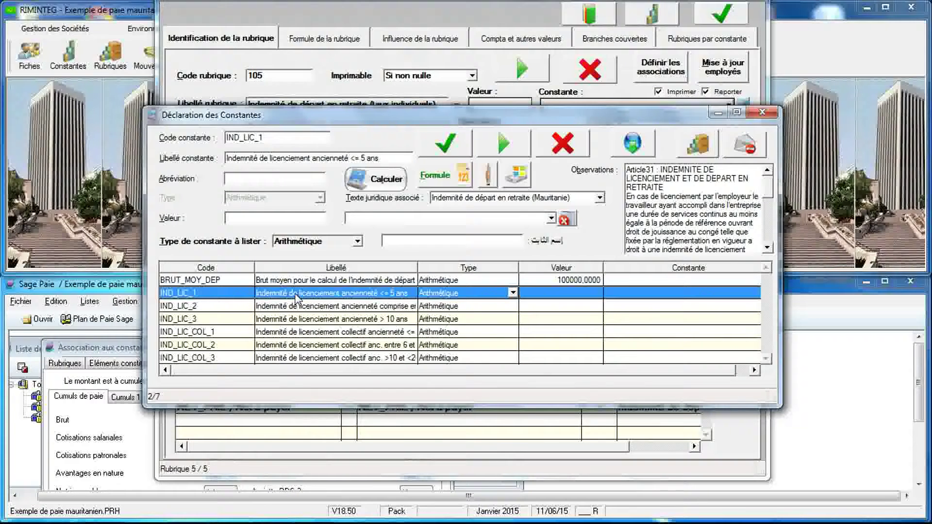
left_click(518, 180)
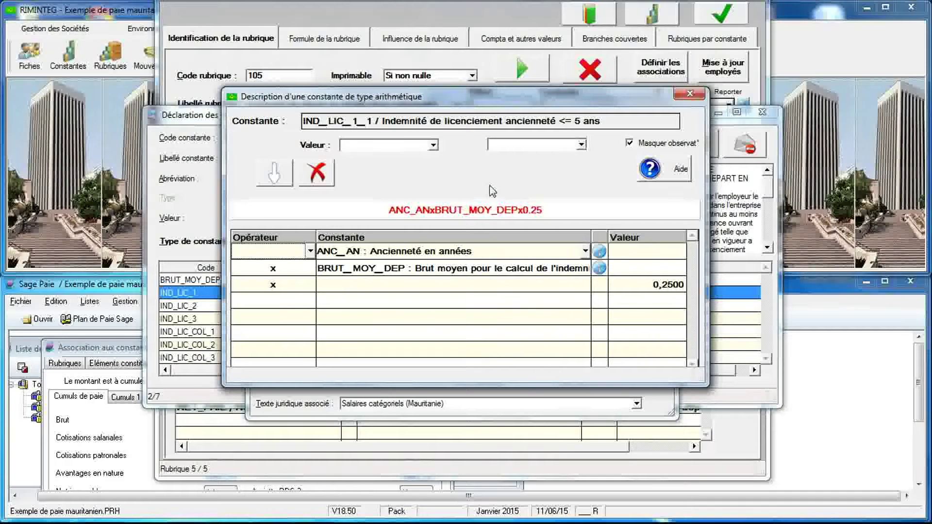
left_click_drag(466, 98, 467, 184)
left_click_drag(460, 135, 448, 53)
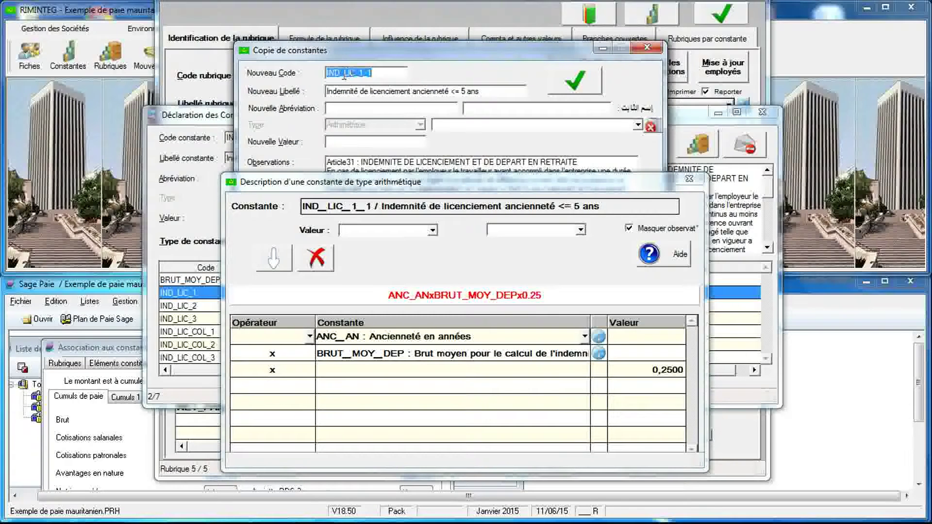
Give the copied constant the code IND_RET_1 and the label "Indemnité de départ en retraite tx ind. <= 5 ans".
left_click_drag(344, 74, 361, 73)
type("RET")
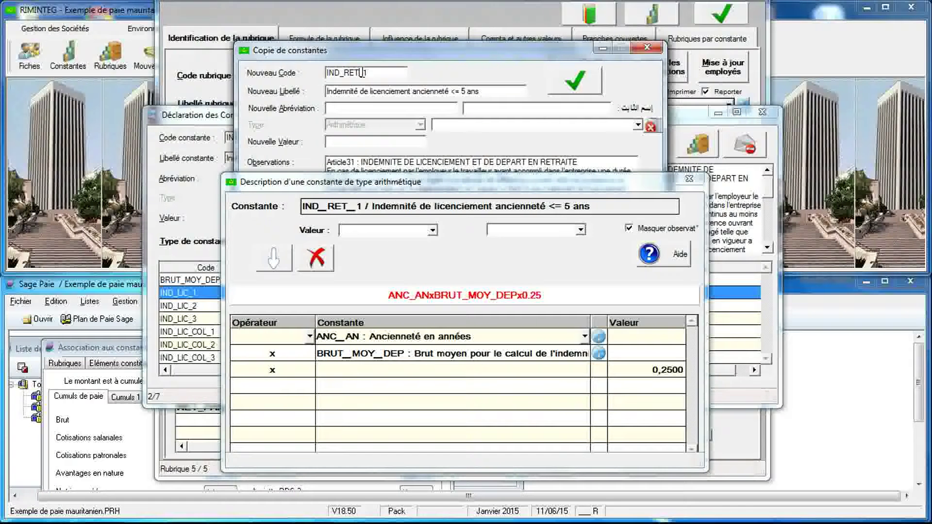
double_click(384, 91)
key("Delete")
double_click(385, 92)
type("dépar")
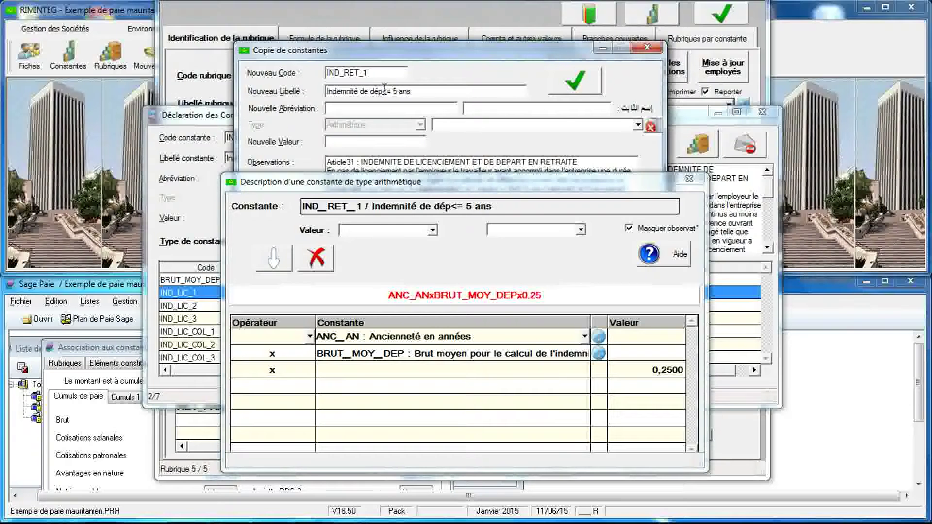
type("t en ")
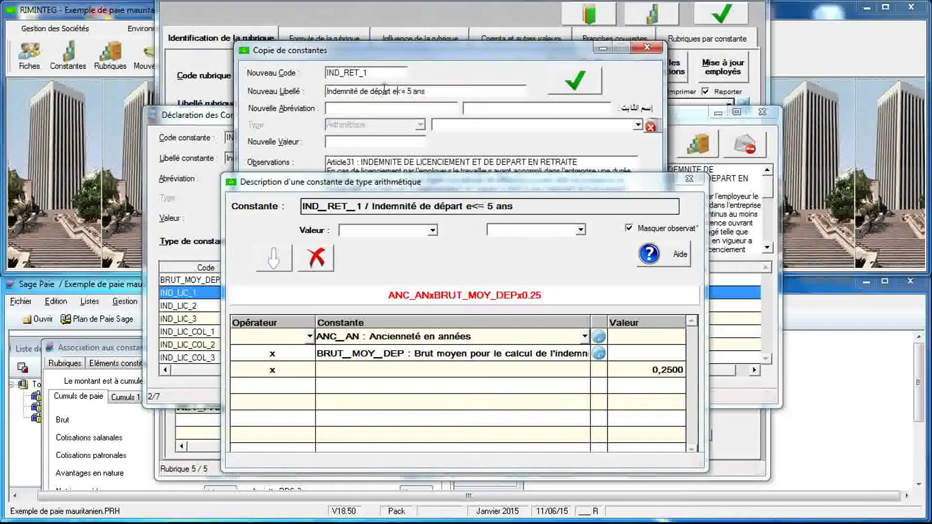
type("retraite")
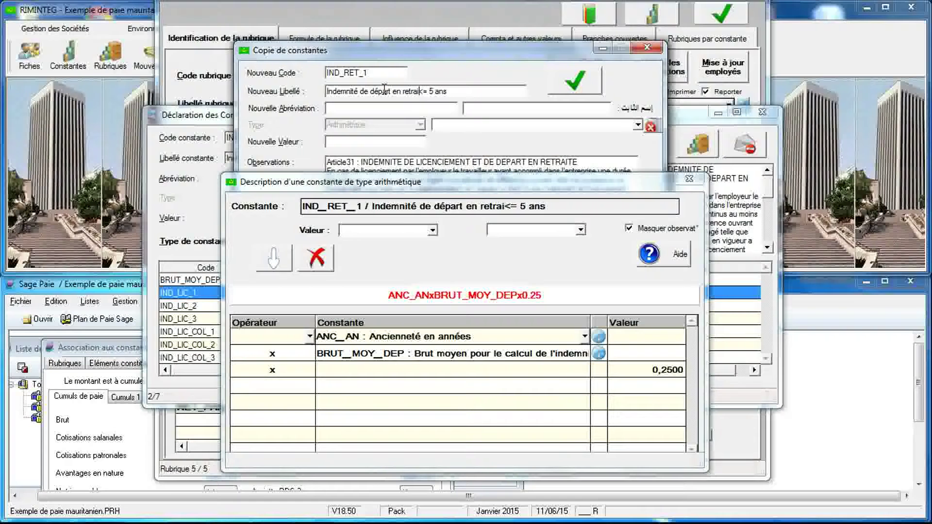
type(" tx in")
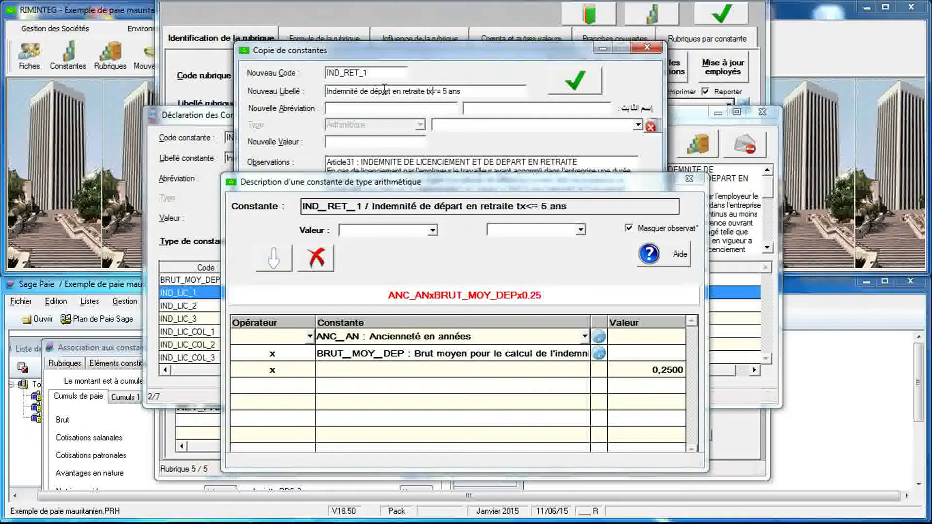
type("d.")
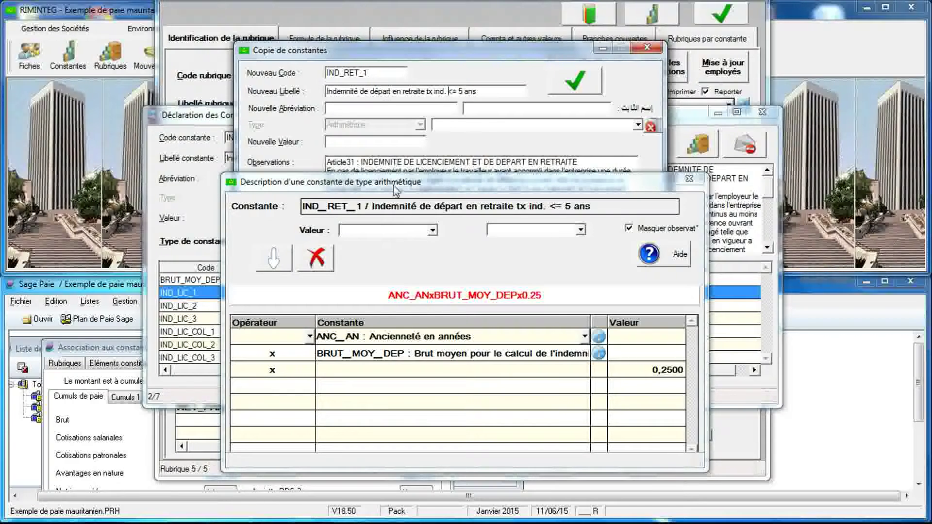
Associate the legal text Indemnité de départ en retraite (Mauritanie) with the copied constant.
left_click_drag(395, 185, 392, 350)
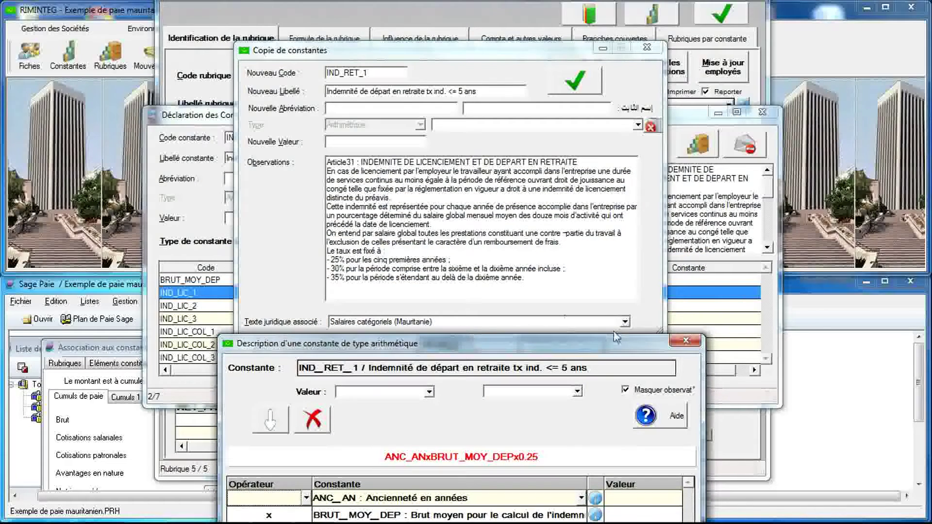
left_click(625, 322)
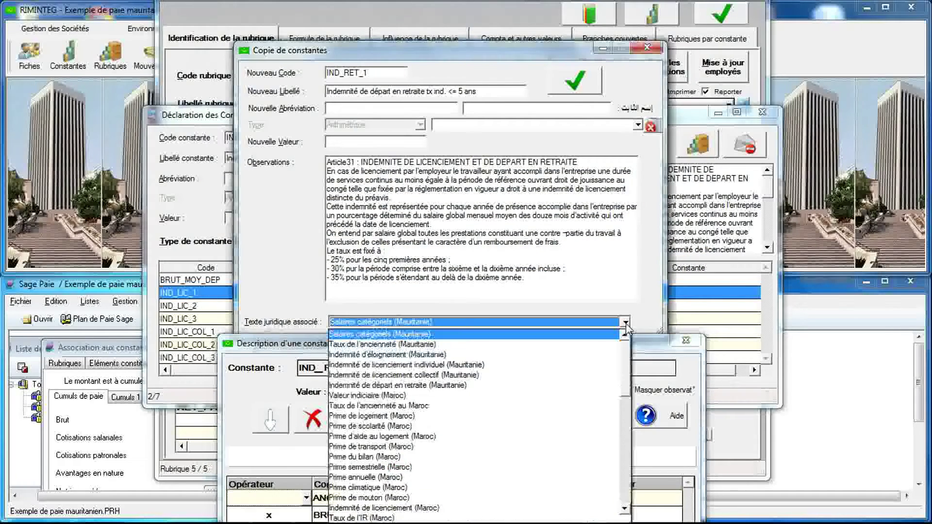
left_click(577, 385)
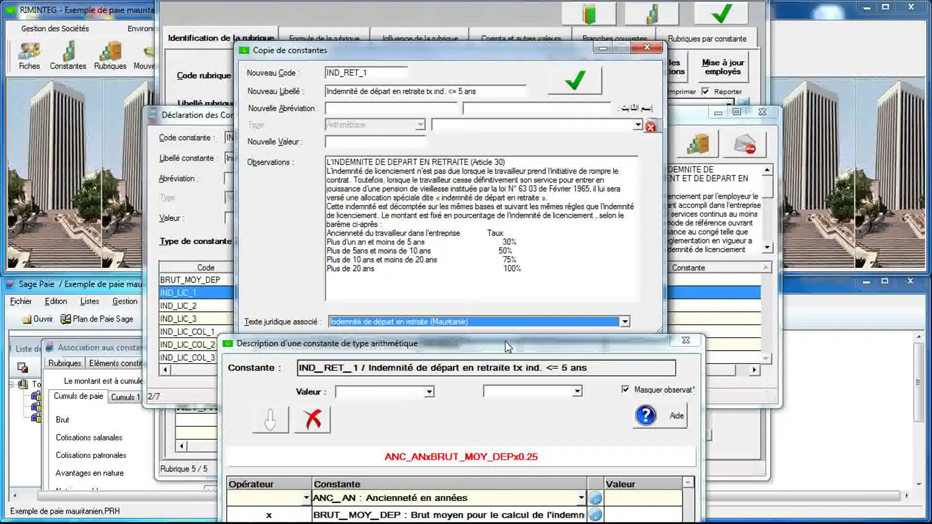
Add a multiplication by 0,3 at the end of the IND_RET_1 formula and save the new constant.
left_click_drag(507, 349, 517, 138)
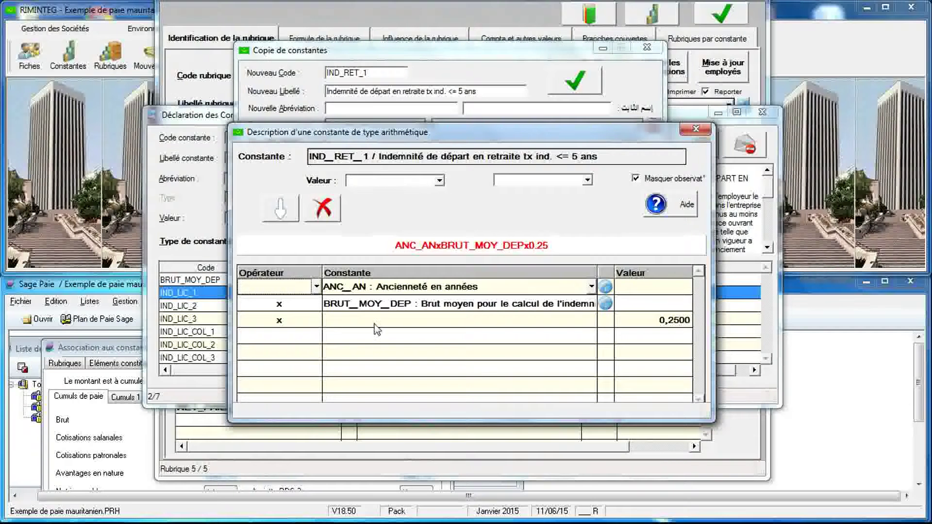
left_click(306, 339)
left_click(307, 340)
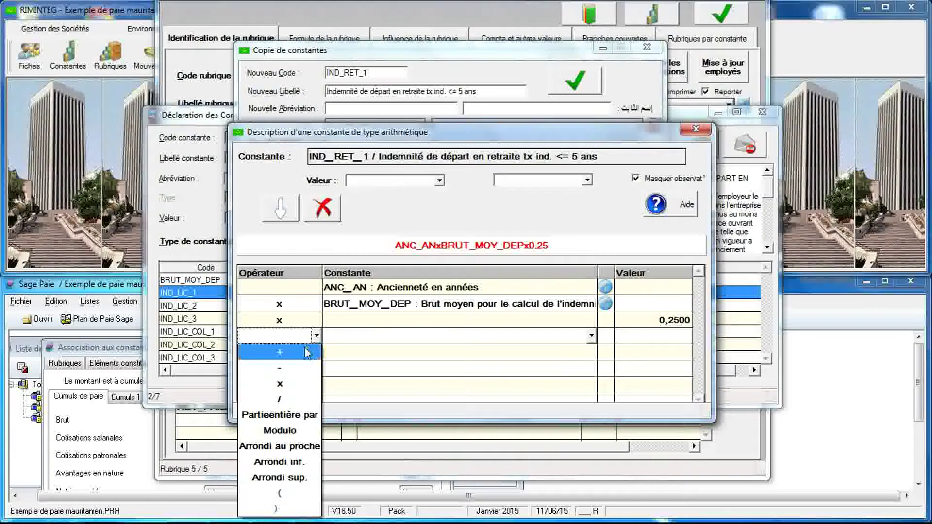
left_click(279, 383)
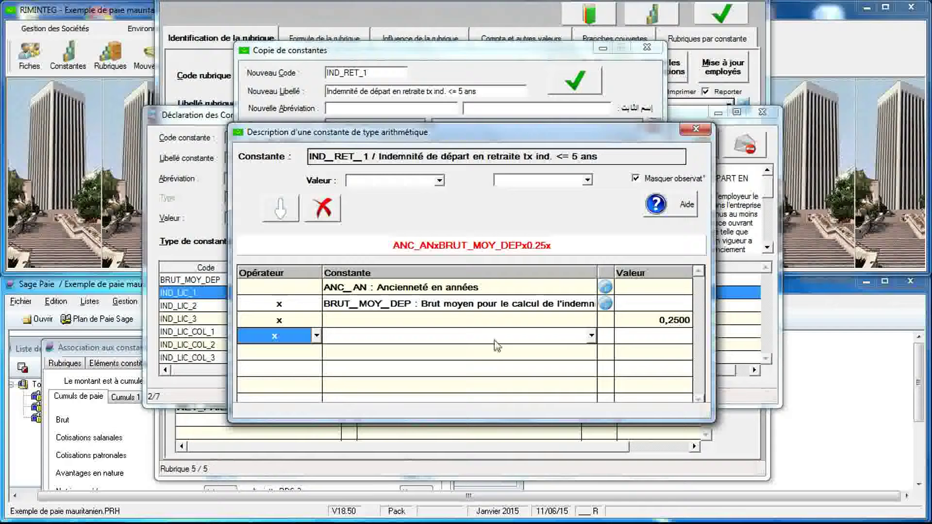
left_click(625, 335)
type("0,3")
left_click_drag(577, 133, 577, 167)
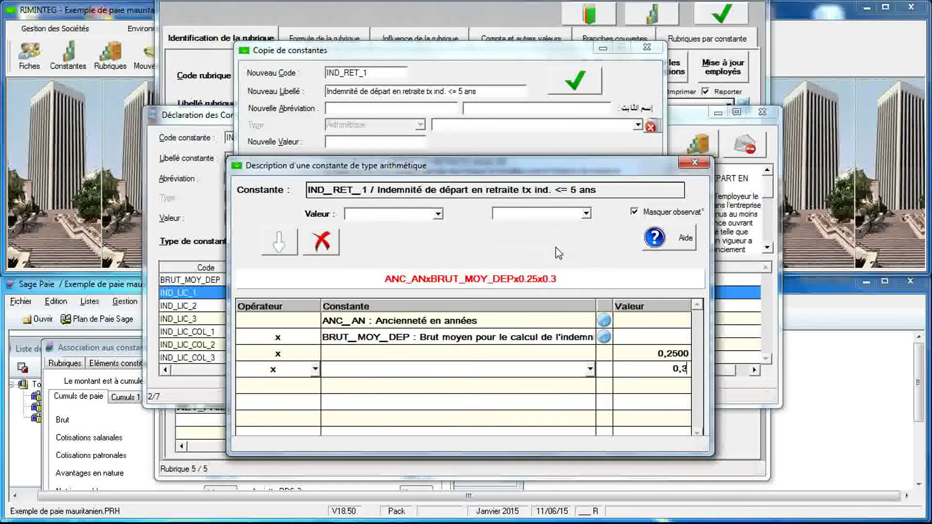
left_click(574, 92)
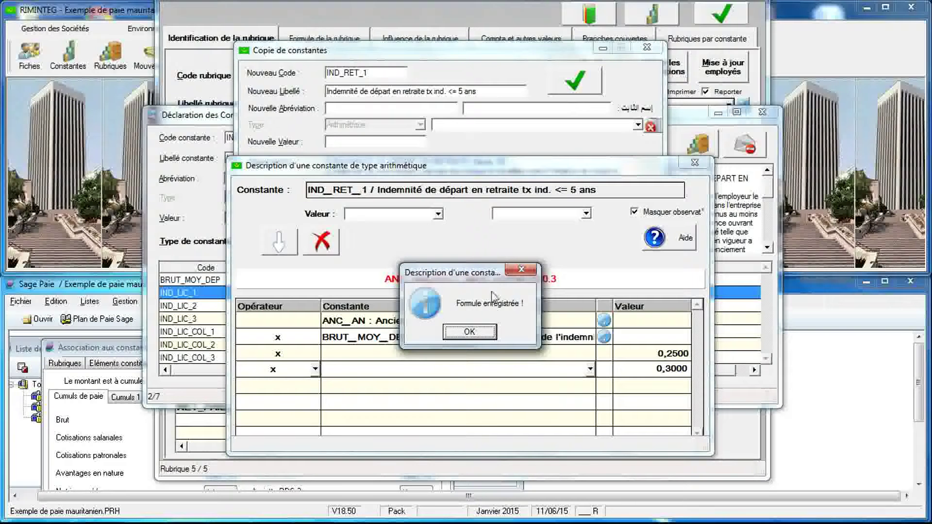
left_click(479, 333)
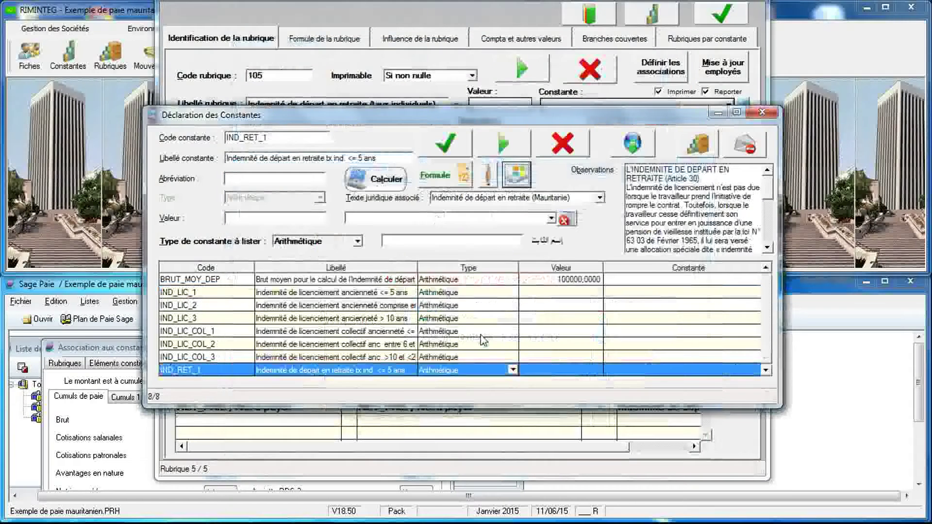
Start a copy of the constant IND_LIC_2 and give it the code IND_RET_2.
left_click(326, 306)
left_click(515, 177)
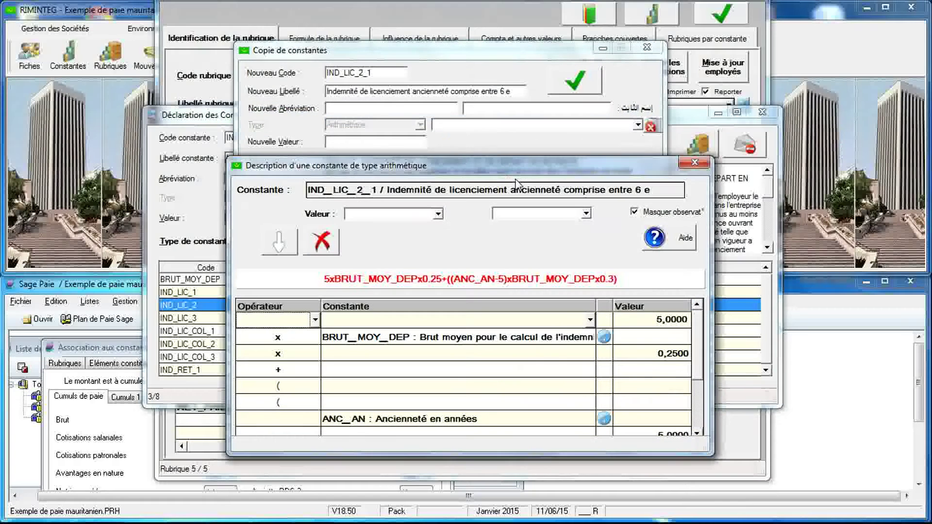
double_click(346, 73)
left_click_drag(345, 71, 383, 89)
type("RE")
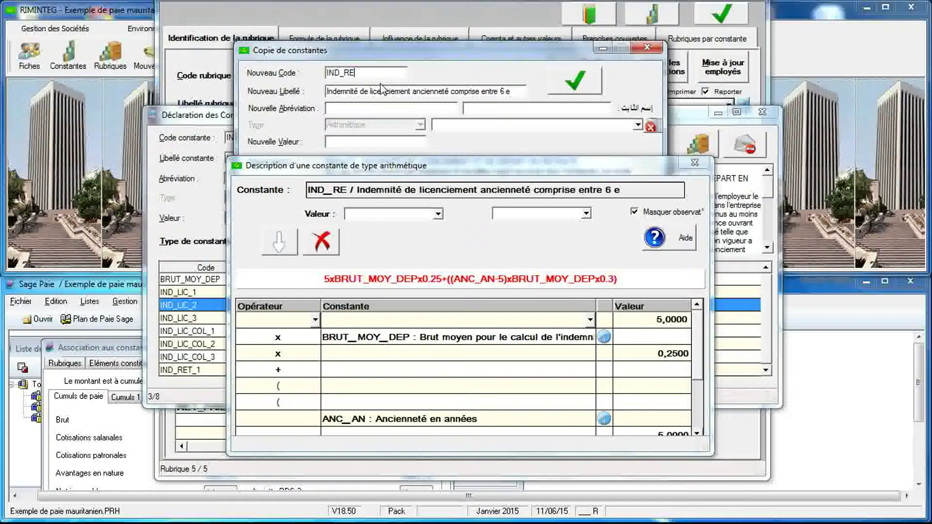
type("T_2")
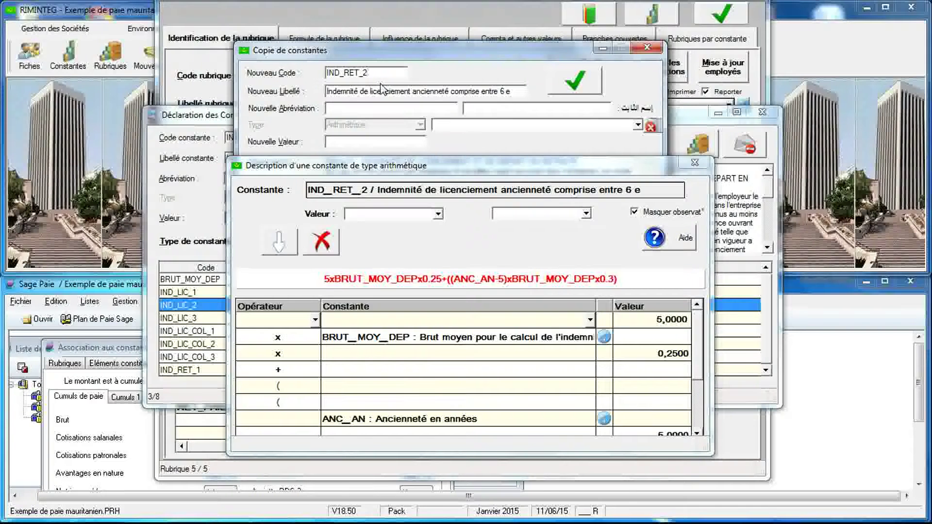
Replace "licenciement ancienneté comprise" in the new constant's label with "départ en retraite tx indiv.".
left_click(381, 91)
double_click(382, 91)
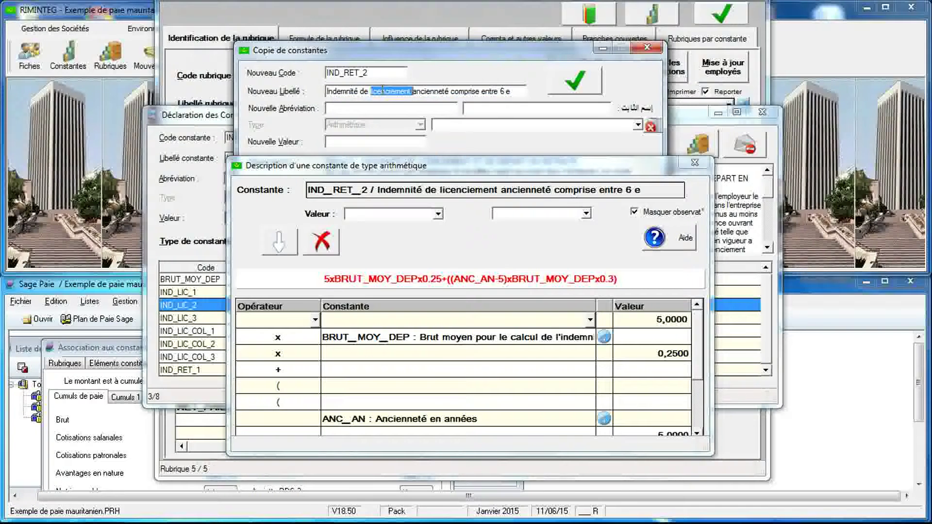
key("Delete")
double_click(371, 90)
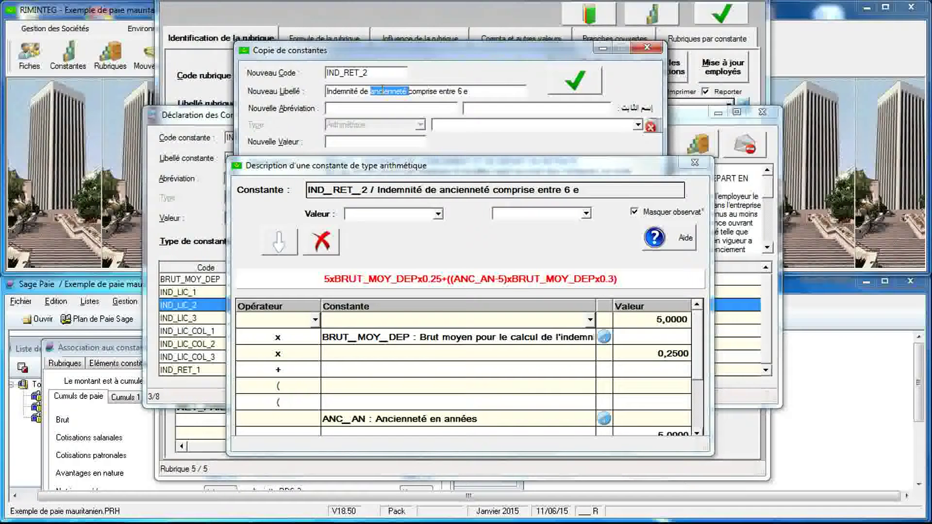
key("Delete")
double_click(382, 91)
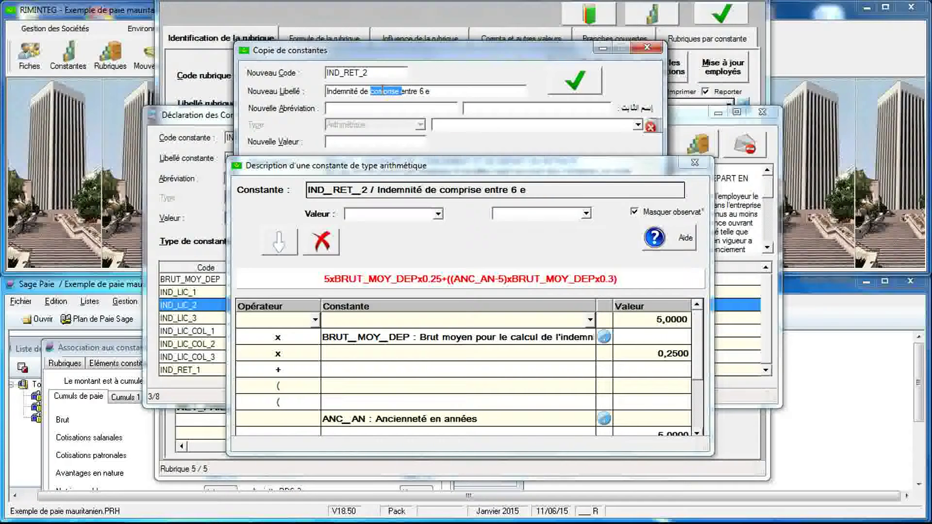
type("dépa")
type("rt ")
type("en retra")
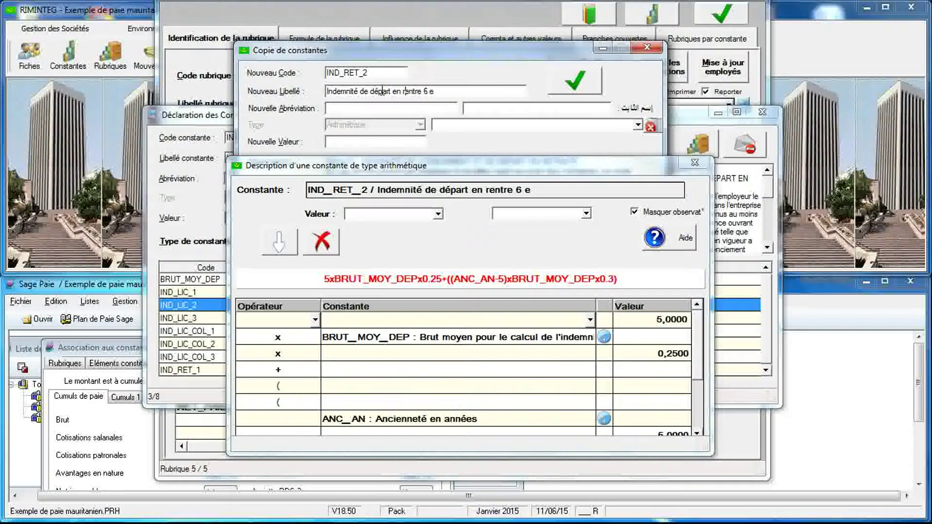
type("ite tx")
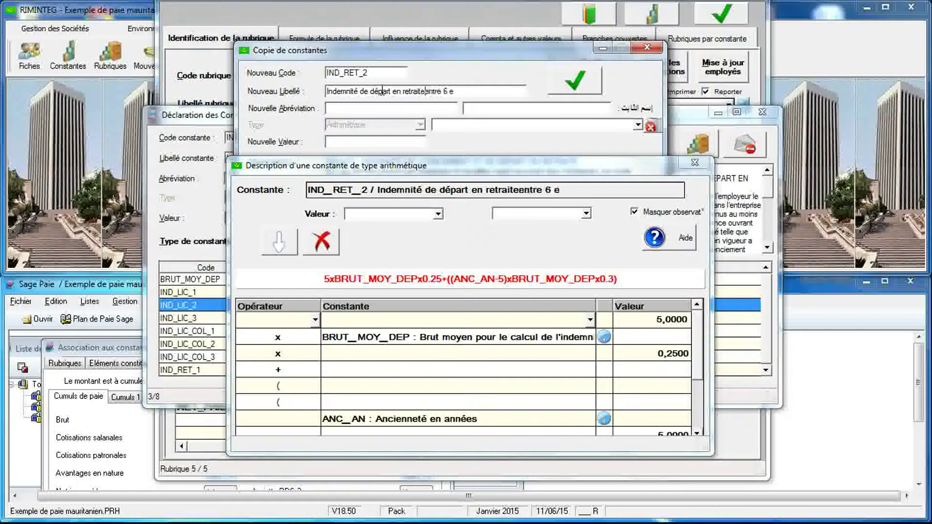
type(" indiv")
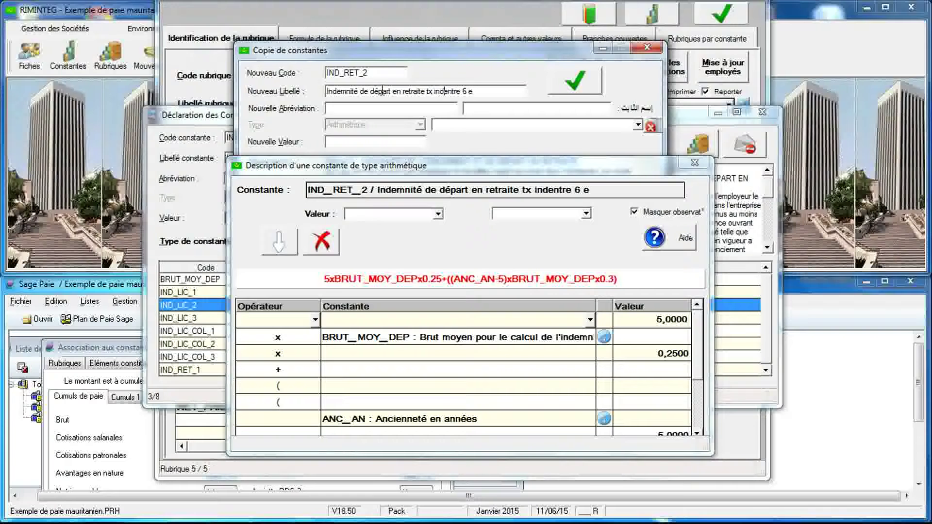
type(":")
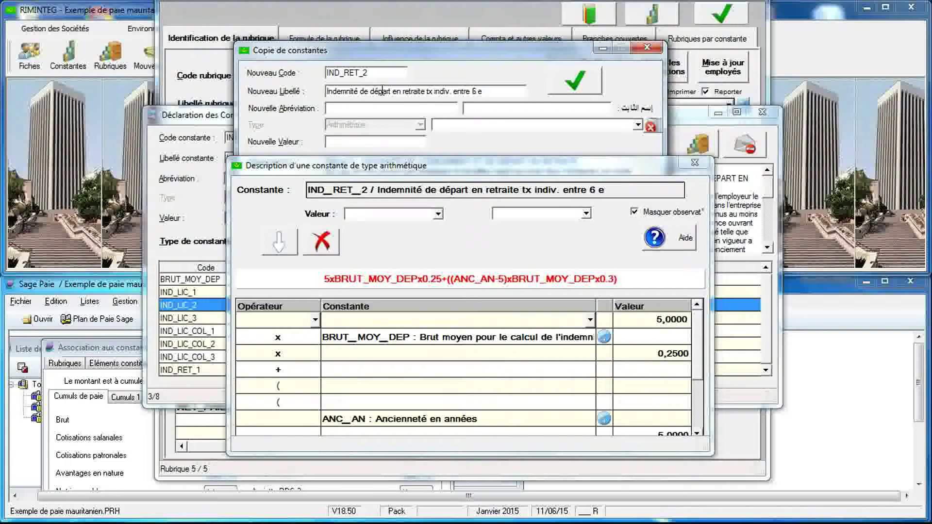
Rewrite the end of the IND_RET_2 label so it expresses the seniority range as ">=6 et <=10".
key("Delete")
key("Delete")
key("Delete")
key("Delete")
key("Delete")
key("Delete")
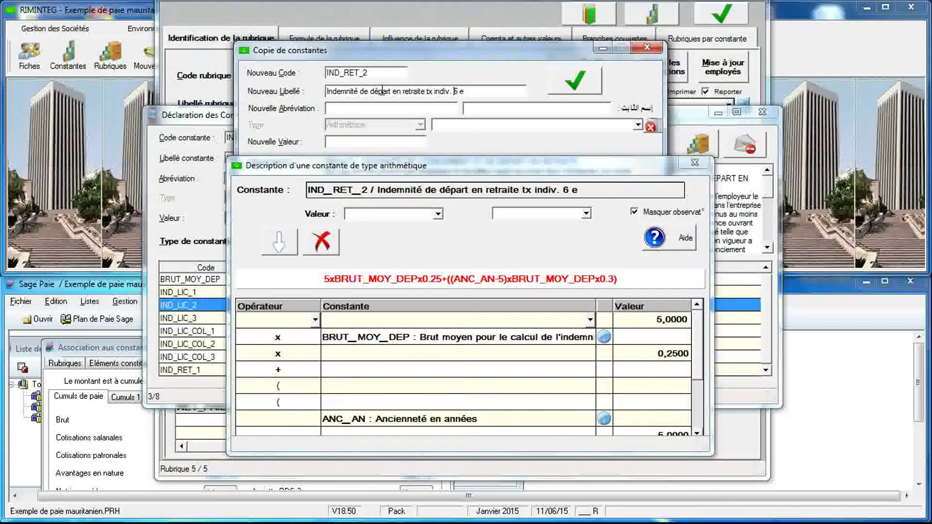
type("<")
key("BackSpace")
type(">=")
left_click(471, 93)
type("<=10")
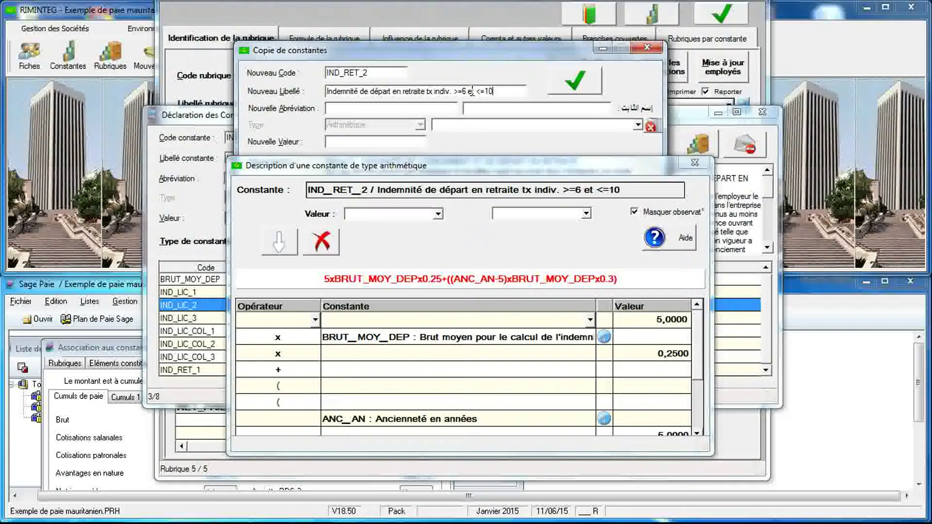
Associate the legal text Indemnité de départ en retraite (Mauritanie) with the IND_RET_2 copy.
left_click_drag(486, 167, 480, 348)
left_click(491, 327)
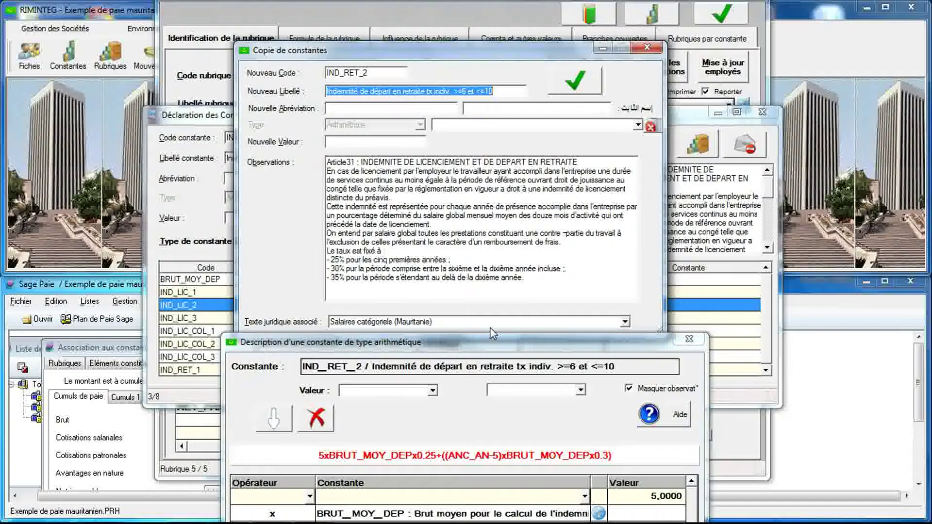
left_click(490, 322)
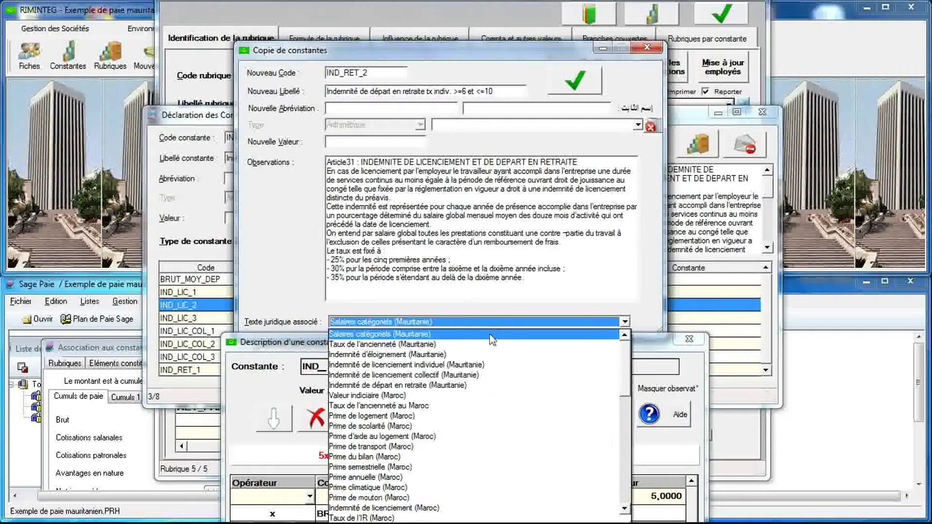
left_click(482, 385)
Insert a multiplication by 0,3 after the 0,25 factor, before the plus sign, in the IND_RET_2 formula.
left_click_drag(482, 348, 477, 85)
left_click_drag(465, 367, 465, 483)
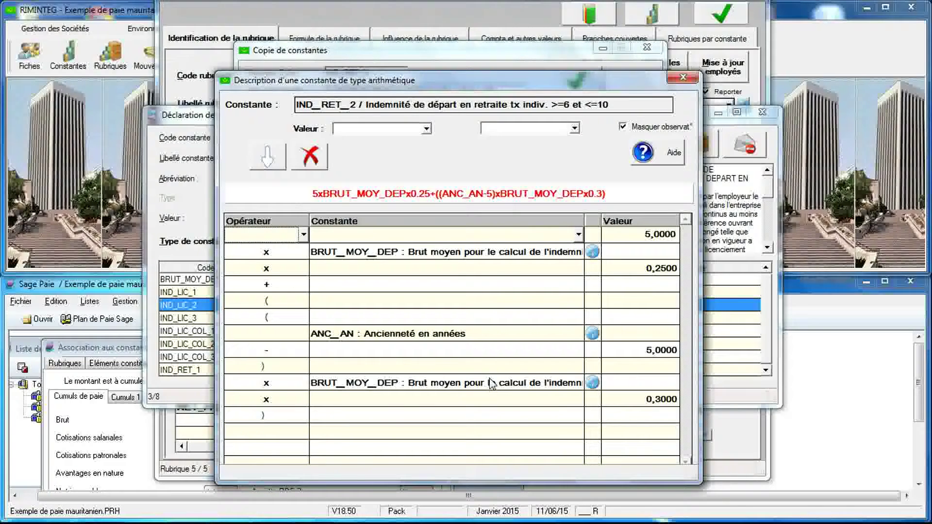
left_click(622, 127)
mouse_move(526, 158)
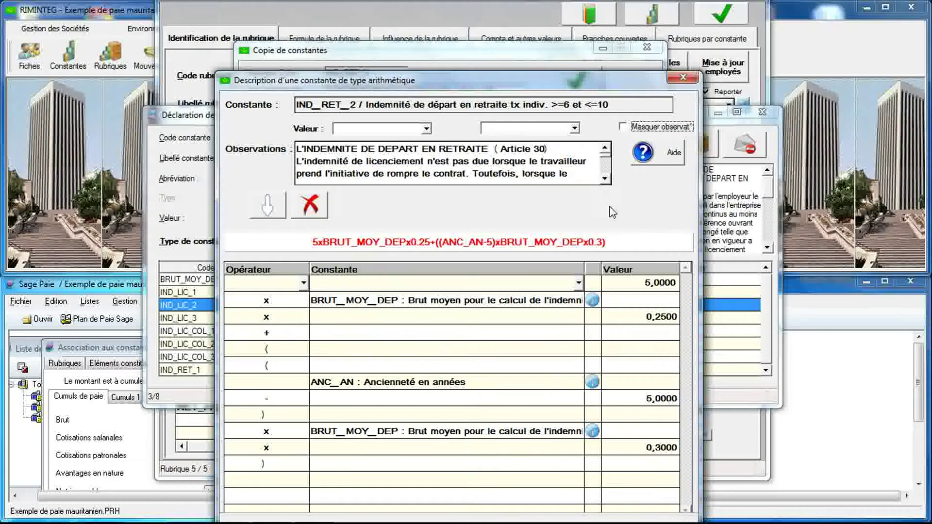
left_click(623, 127)
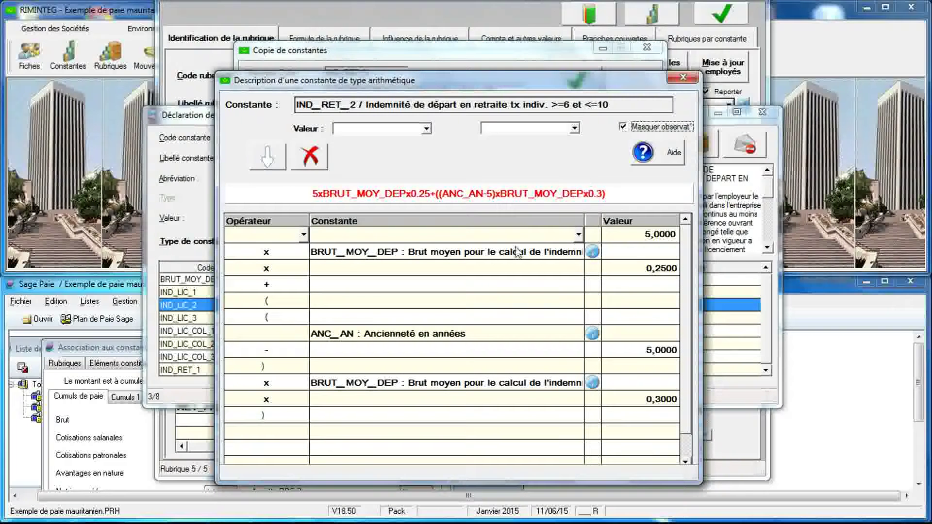
left_click(301, 290)
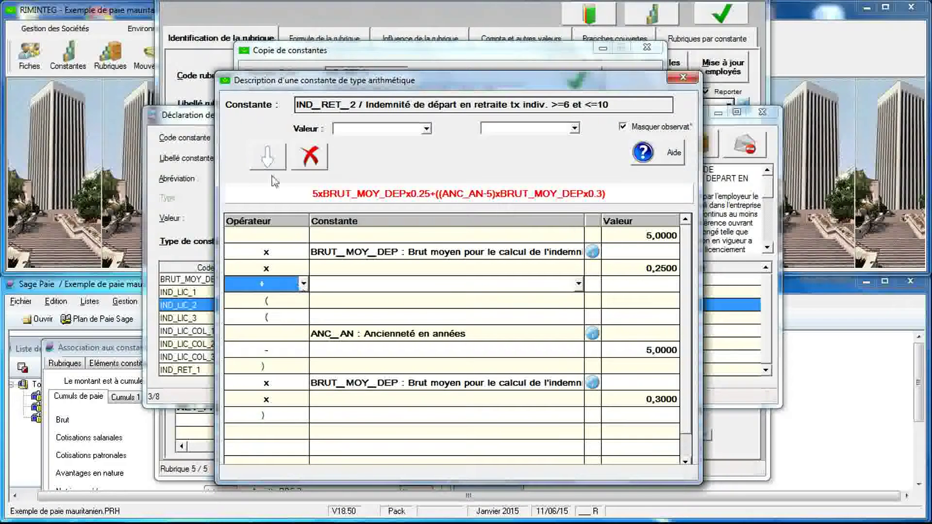
left_click(272, 165)
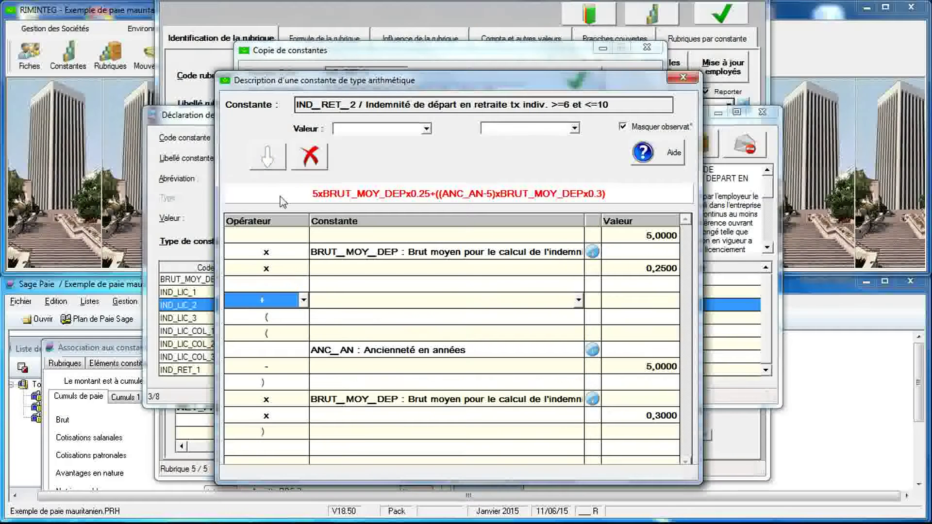
left_click(299, 286)
left_click(303, 285)
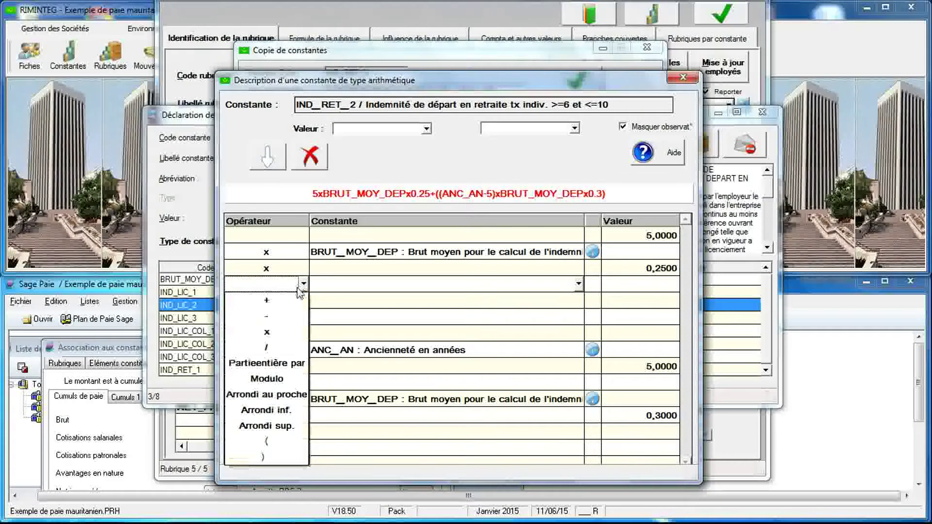
left_click(293, 331)
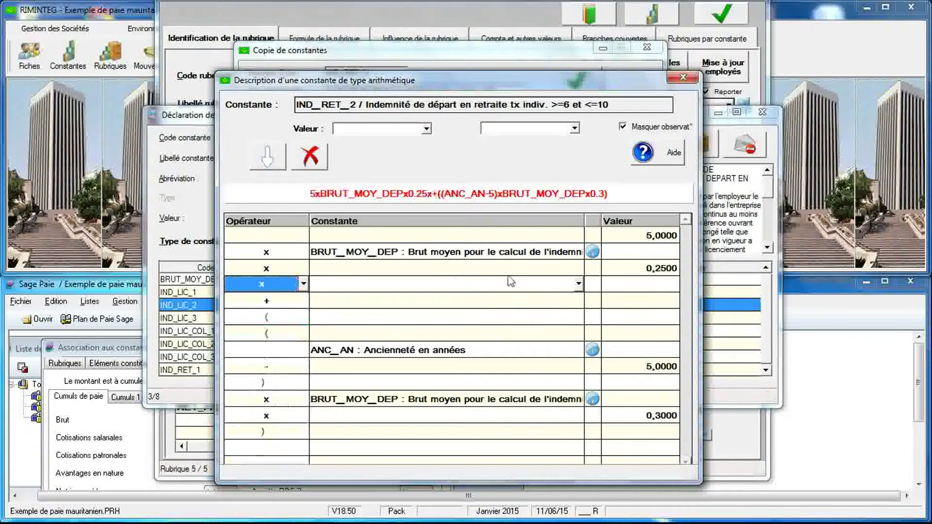
left_click(616, 285)
type("0,3")
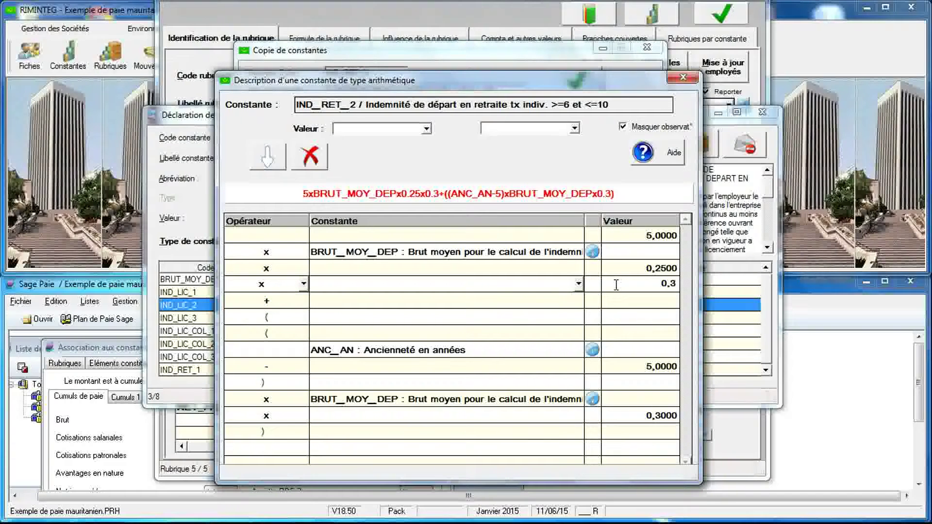
Insert a multiplication by 0,5 before the final closing parenthesis of the IND_RET_2 formula and save the constant.
left_click(297, 438)
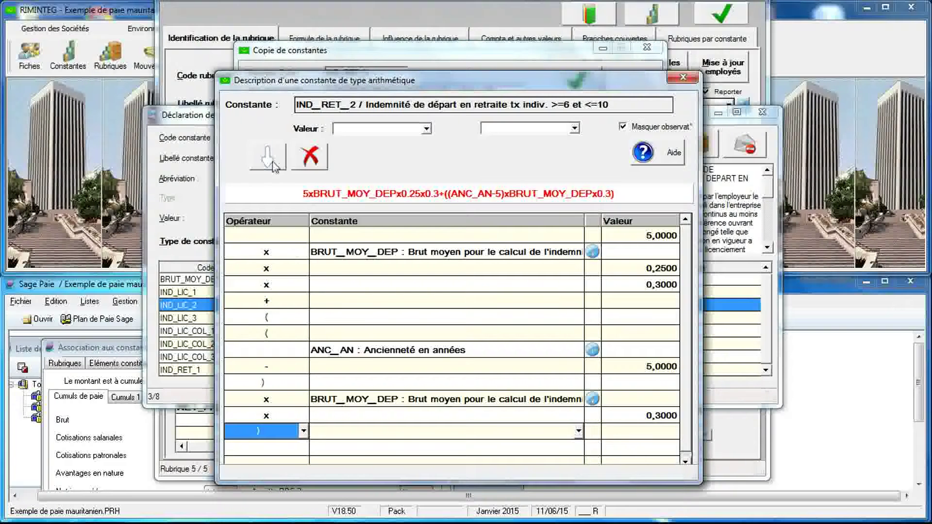
left_click(274, 165)
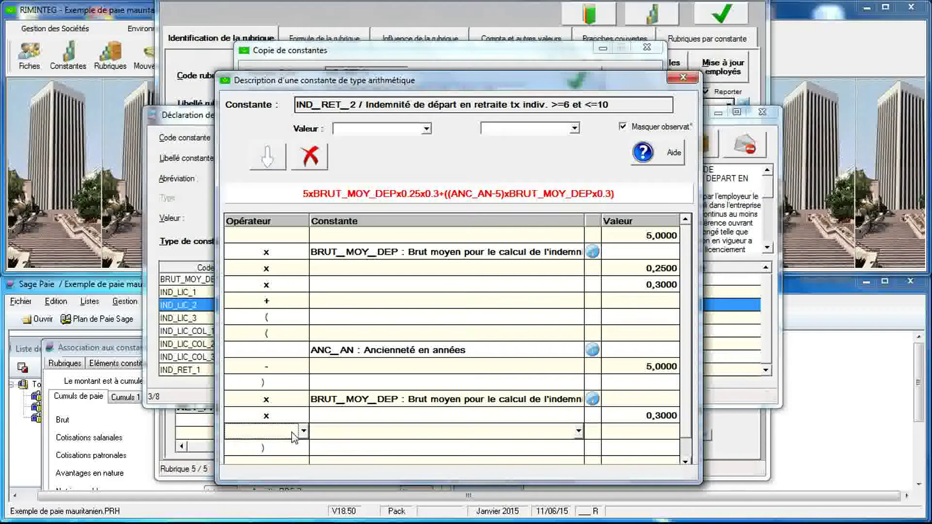
left_click(291, 432)
left_click(273, 289)
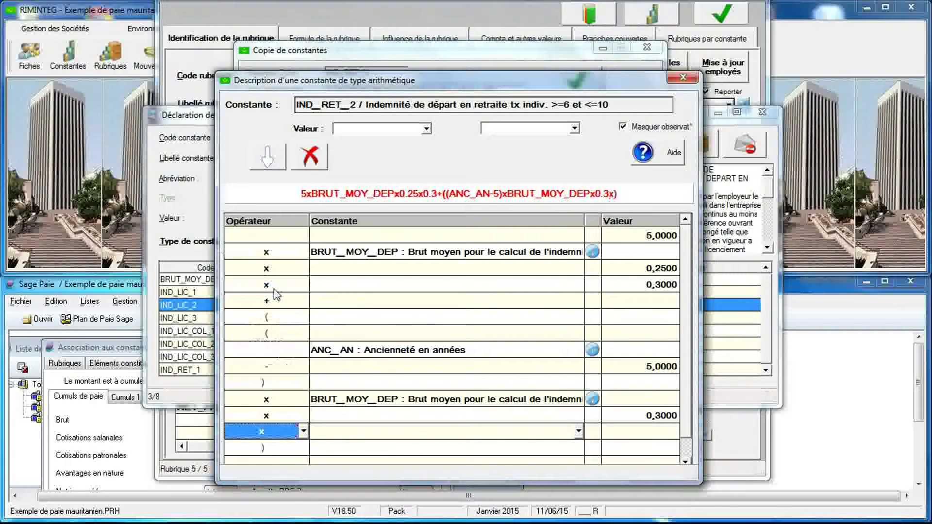
left_click(625, 432)
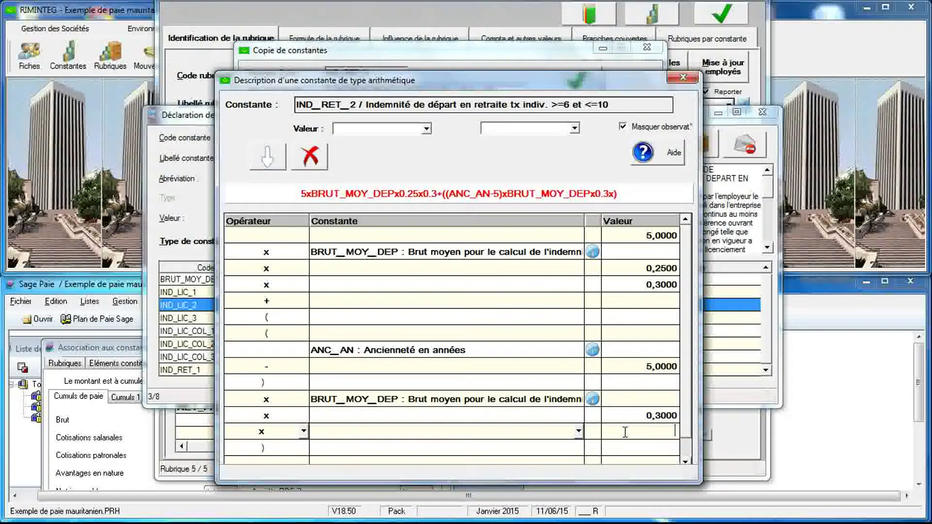
type("0,5")
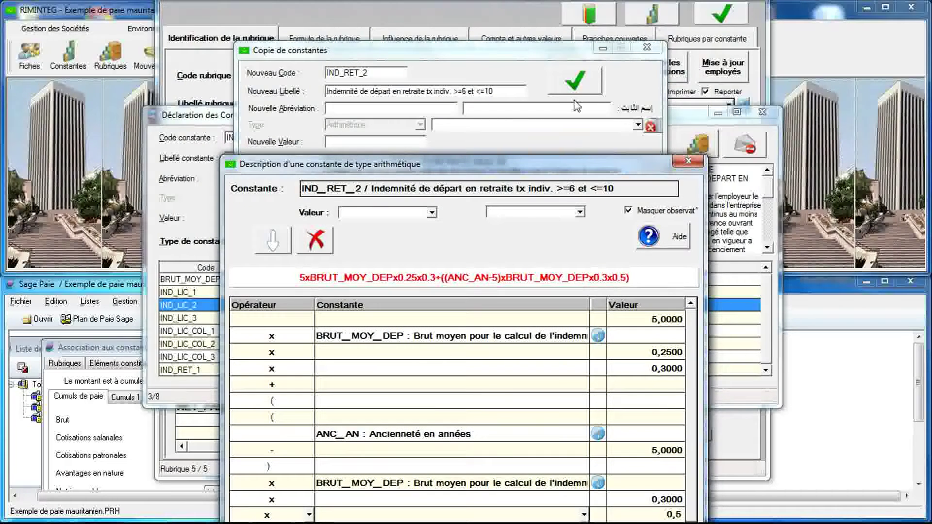
left_click(573, 79)
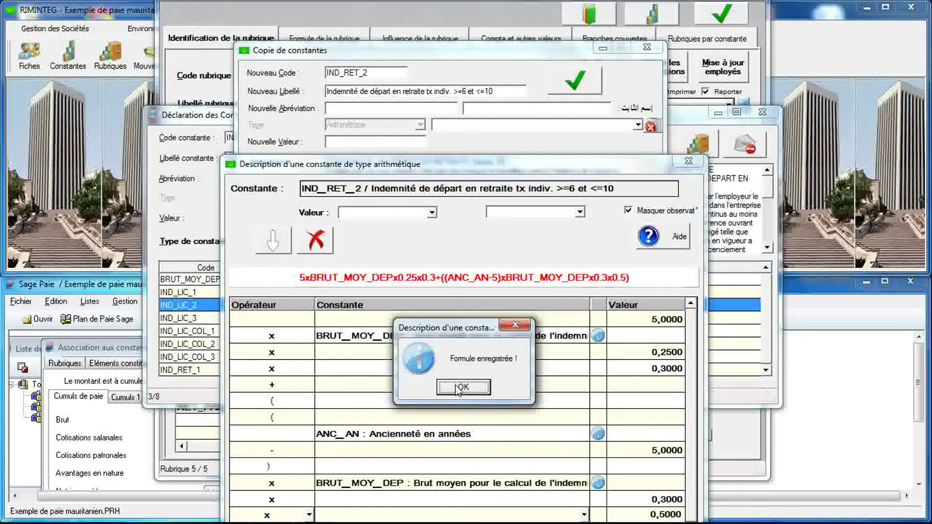
left_click(459, 388)
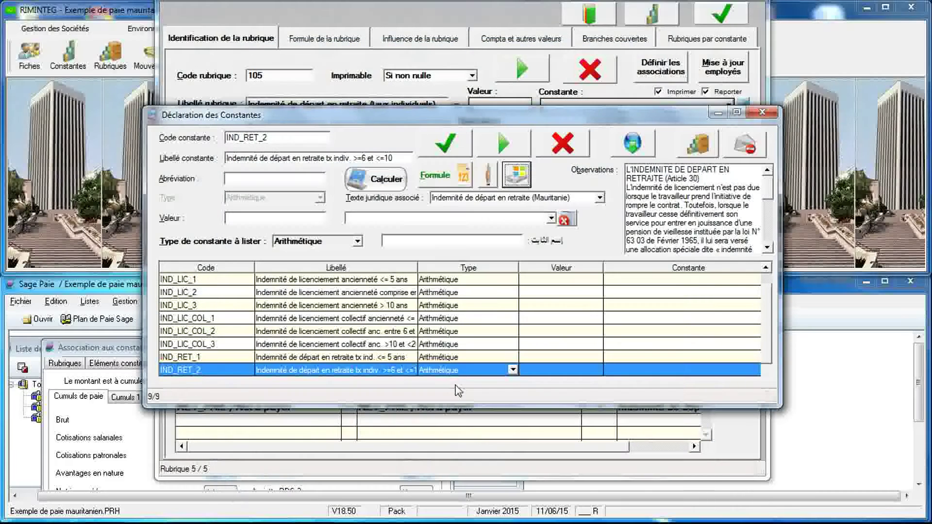
Start a copy of the constant IND_LIC_3 and give it the code IND_RET_3.
left_click(340, 304)
left_click(516, 175)
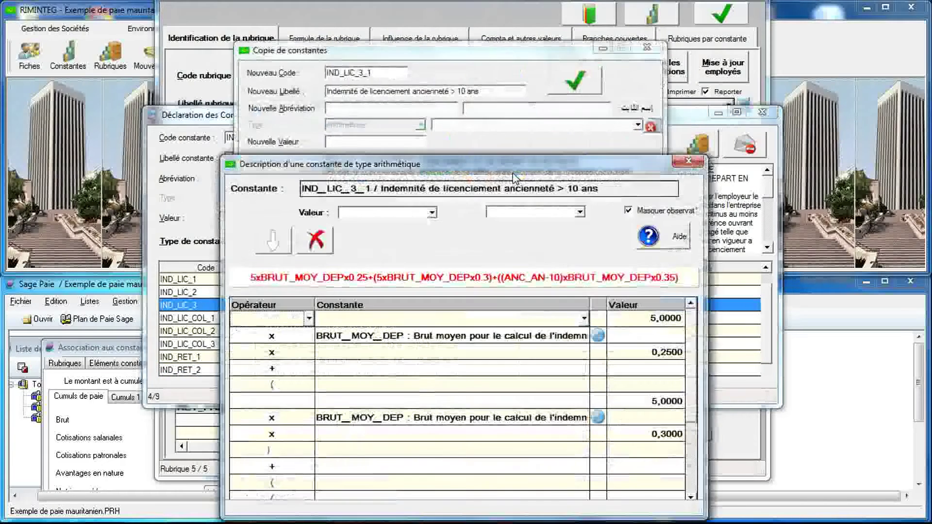
double_click(372, 72)
left_click(373, 72)
key("BackSpace")
key("BackSpace")
key("BackSpace")
key("BackSpace")
key("BackSpace")
key("BackSpace")
key("BackSpace")
type("RET_3")
Change the copied constant's label to "Indemnité de départ en retraite >10 et <=20 ans".
double_click(378, 90)
key("Delete")
double_click(377, 90)
type("départ en retraite")
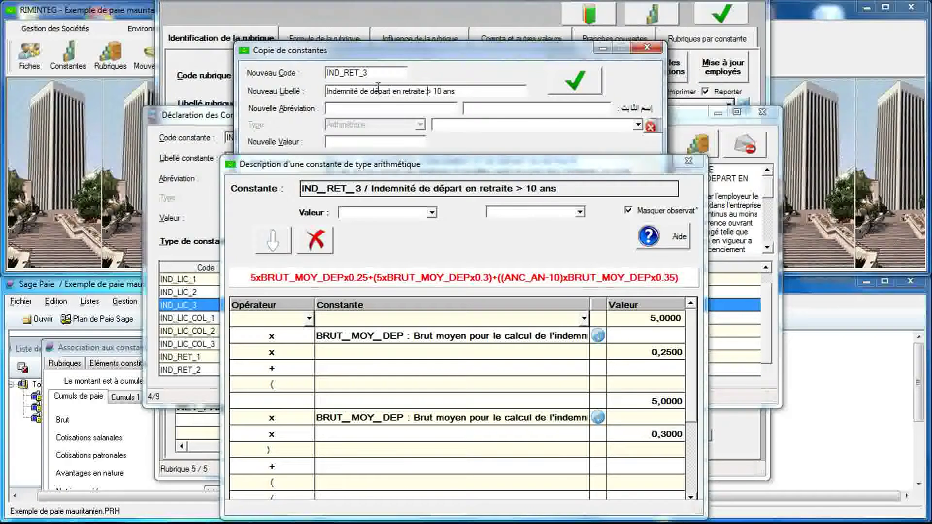
right_click(433, 86)
key("Escape")
key("BackSpace")
type(">")
key("Delete")
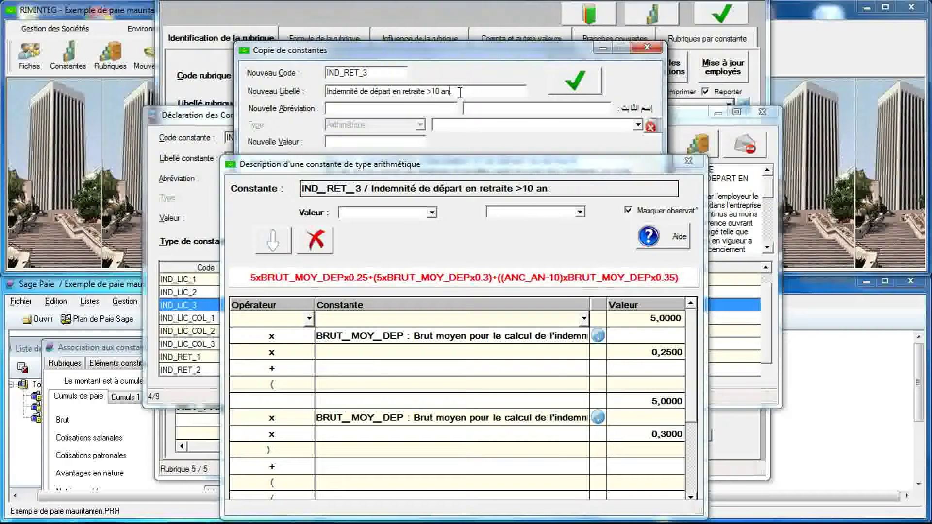
type("et <=20 ans")
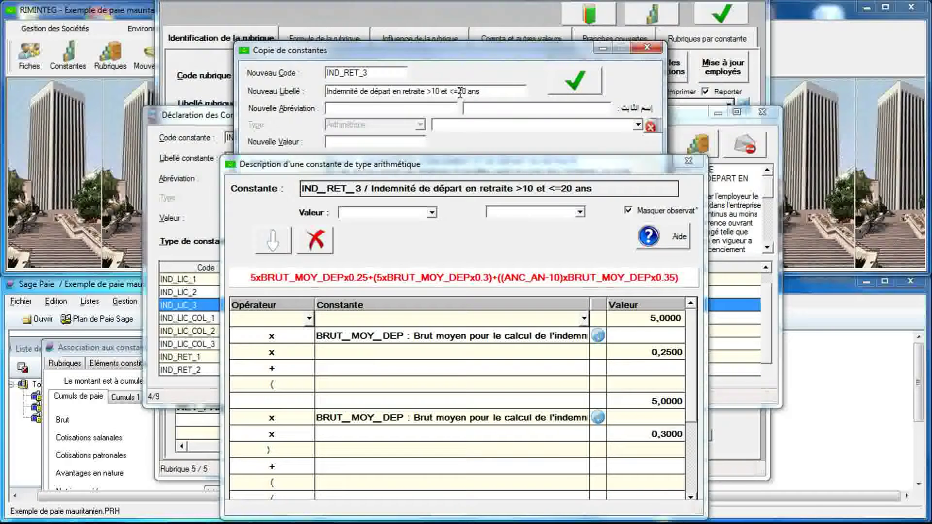
Associate the legal text Indemnité de départ en retraite (Mauritanie) with the IND_RET_3 copy.
left_click_drag(470, 169, 475, 324)
left_click(475, 323)
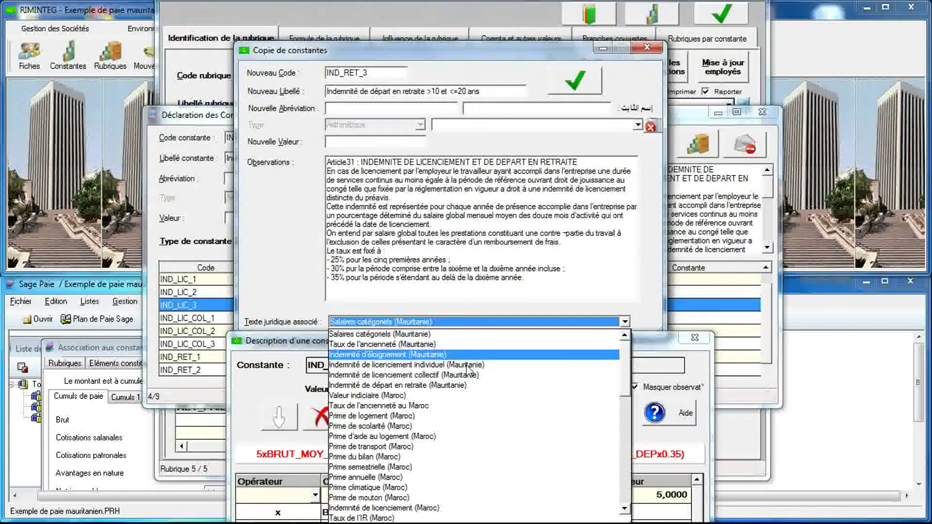
left_click(467, 385)
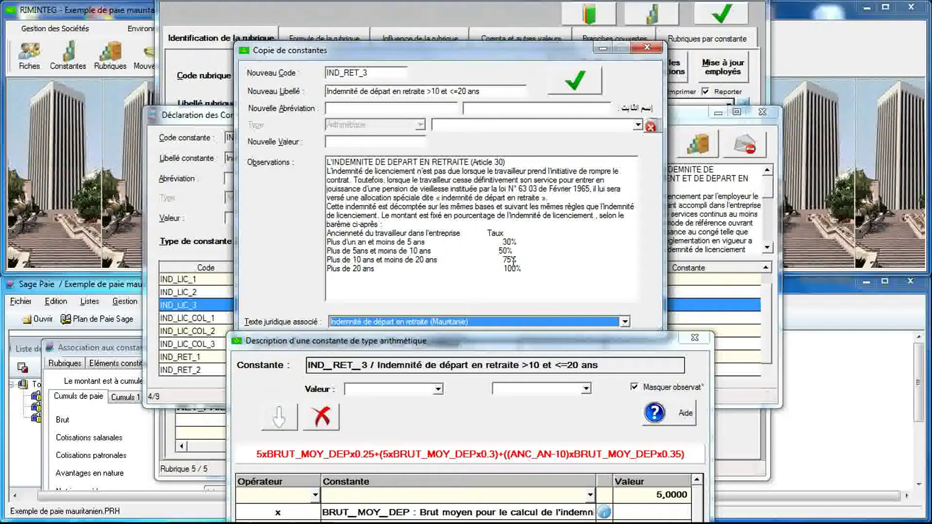
Insert a multiplication by 0,3 after the 0,25 factor in the first term of the IND_RET_3 formula.
left_click_drag(510, 345, 495, 39)
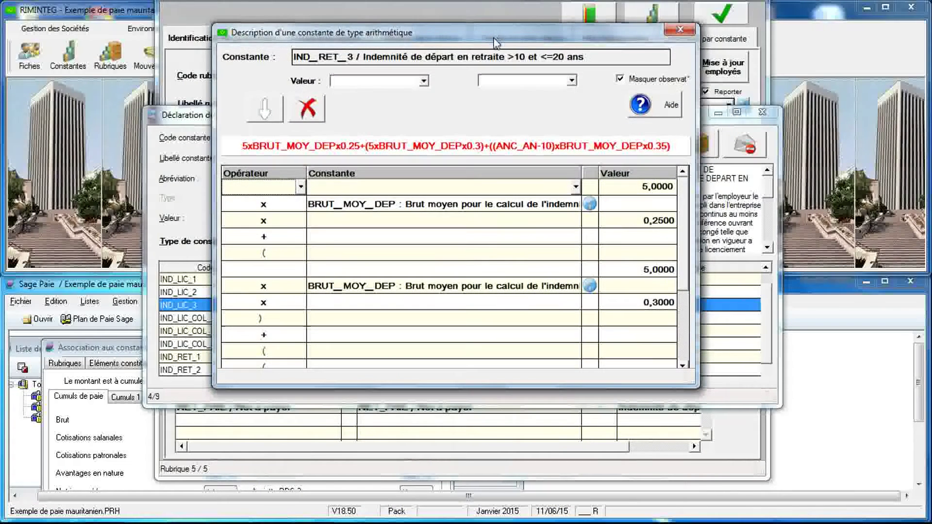
left_click_drag(478, 389, 478, 516)
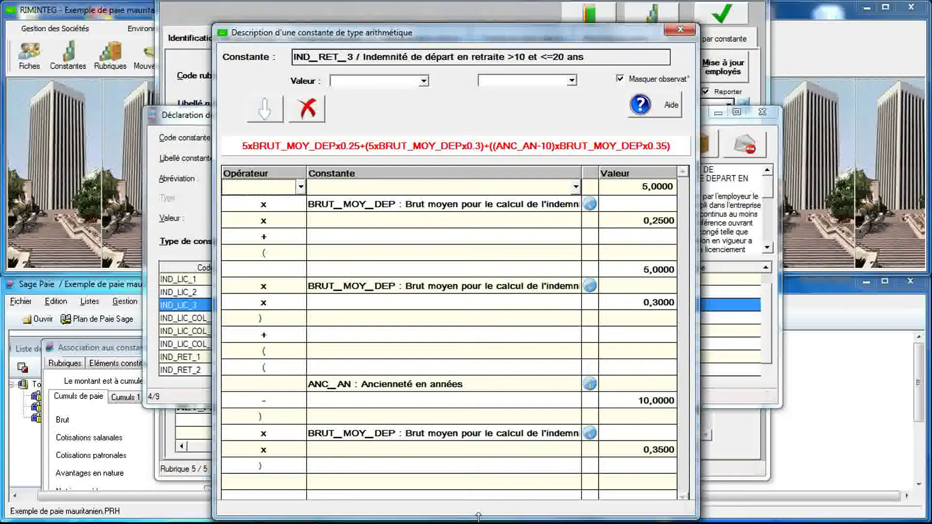
left_click(300, 241)
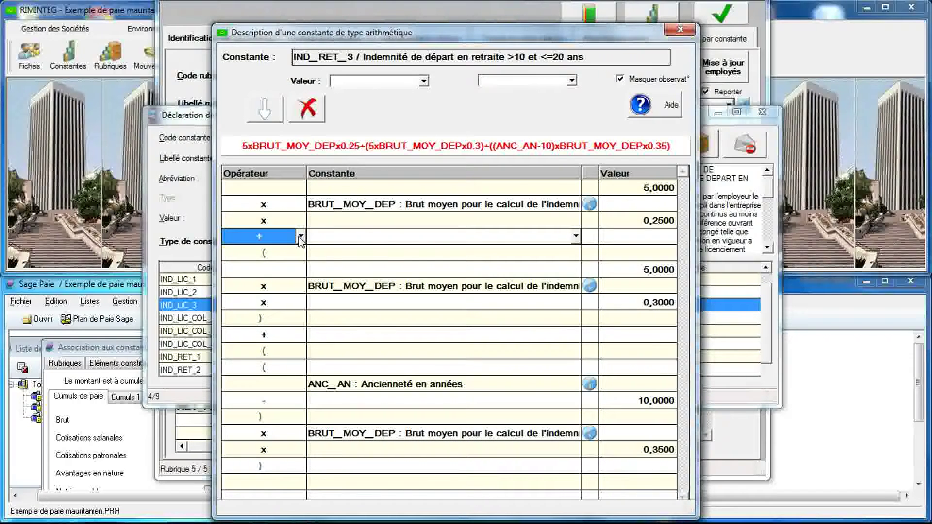
left_click(264, 116)
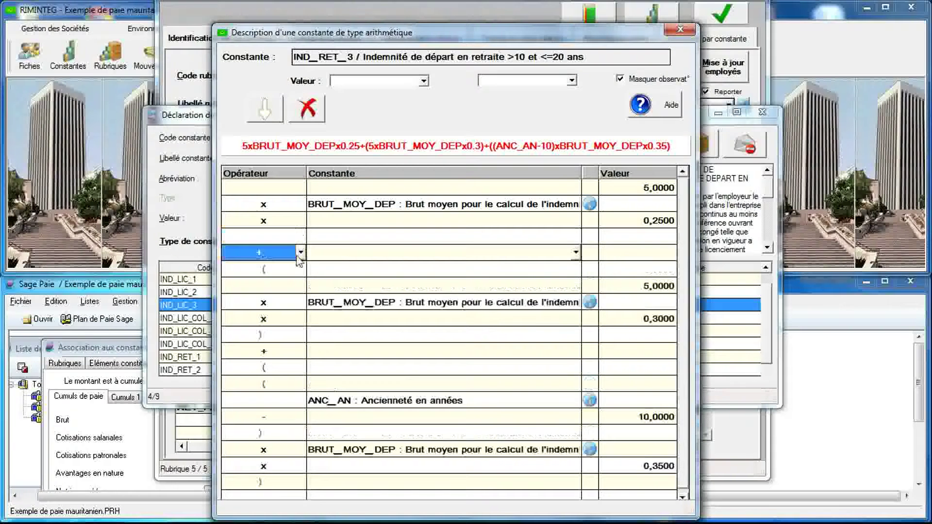
left_click(299, 238)
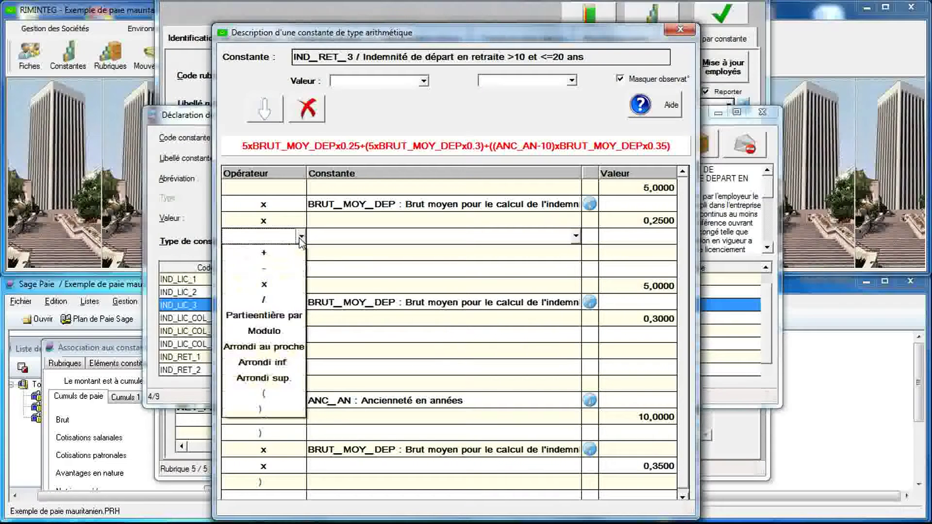
left_click(291, 283)
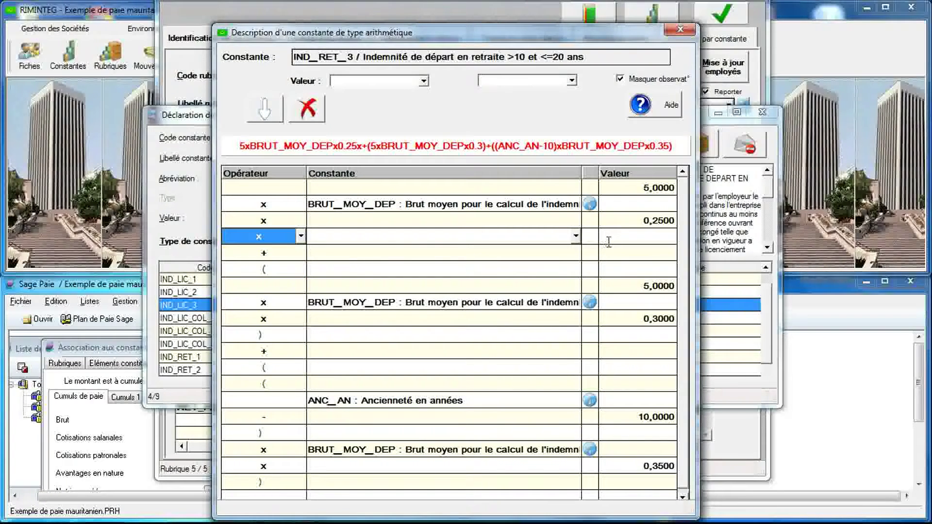
left_click(608, 242)
type("0,3")
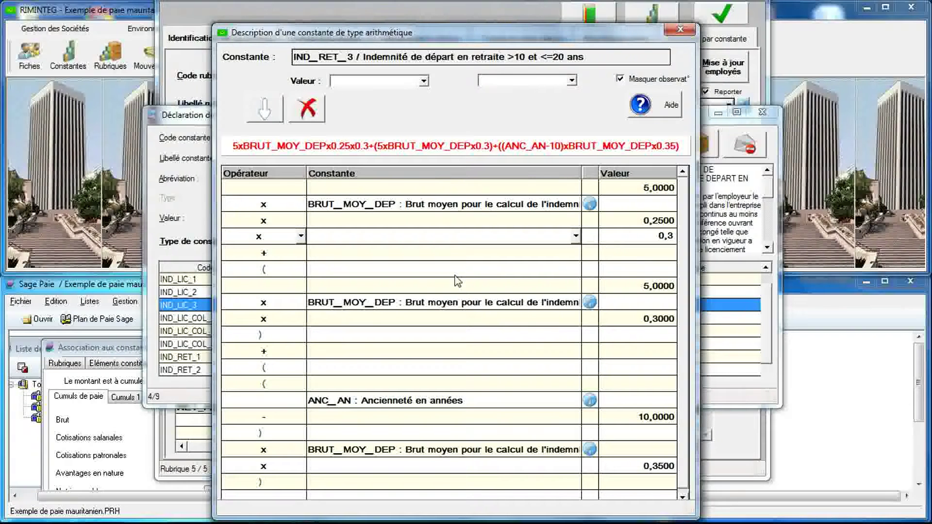
Insert a multiplication by 0,5 before the closing parenthesis of the second term of the IND_RET_3 formula.
left_click(286, 335)
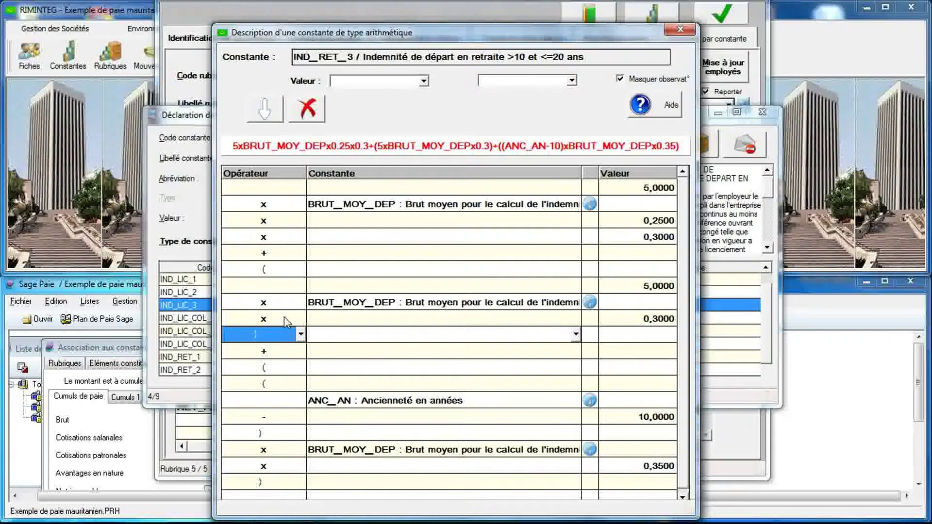
left_click(264, 109)
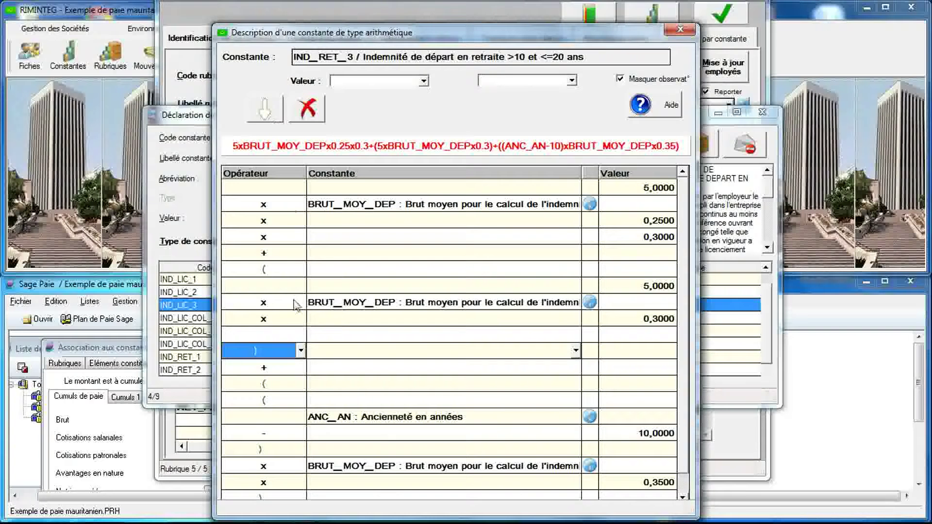
left_click(291, 334)
left_click(301, 334)
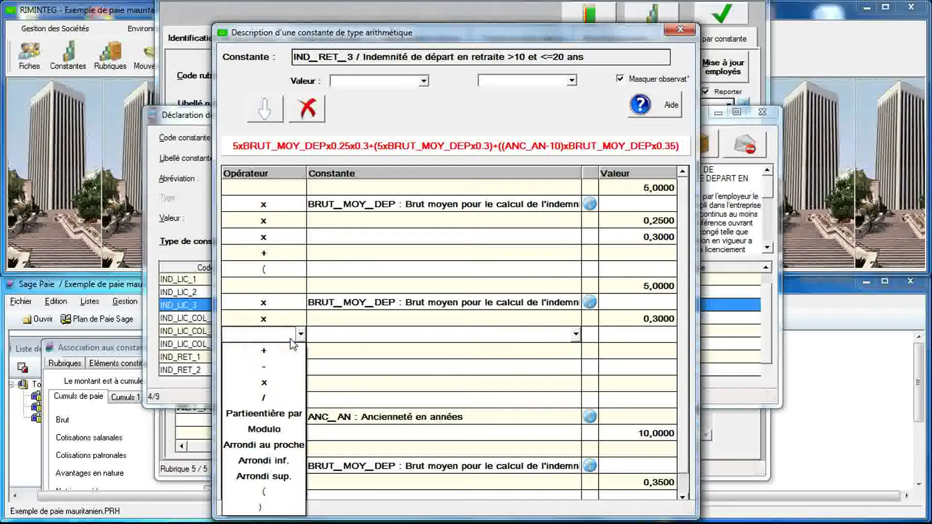
left_click(286, 383)
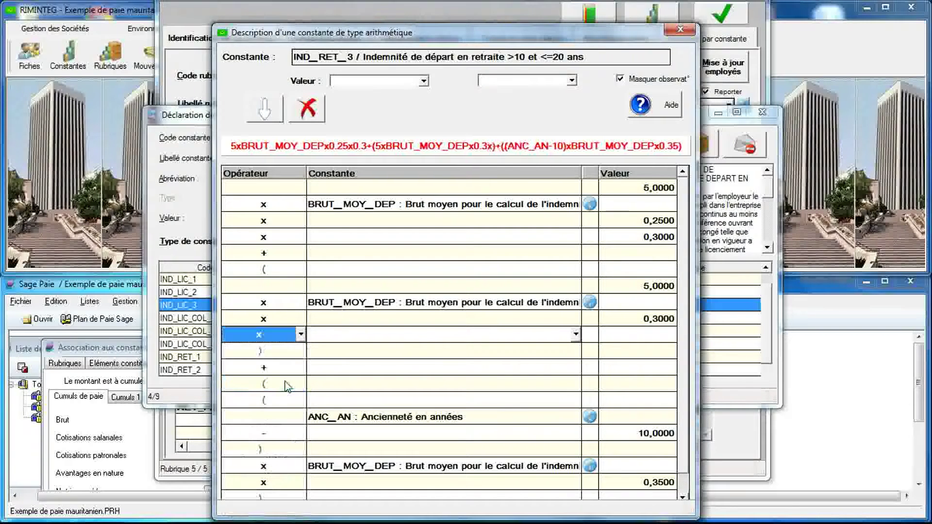
left_click(617, 335)
type(",5")
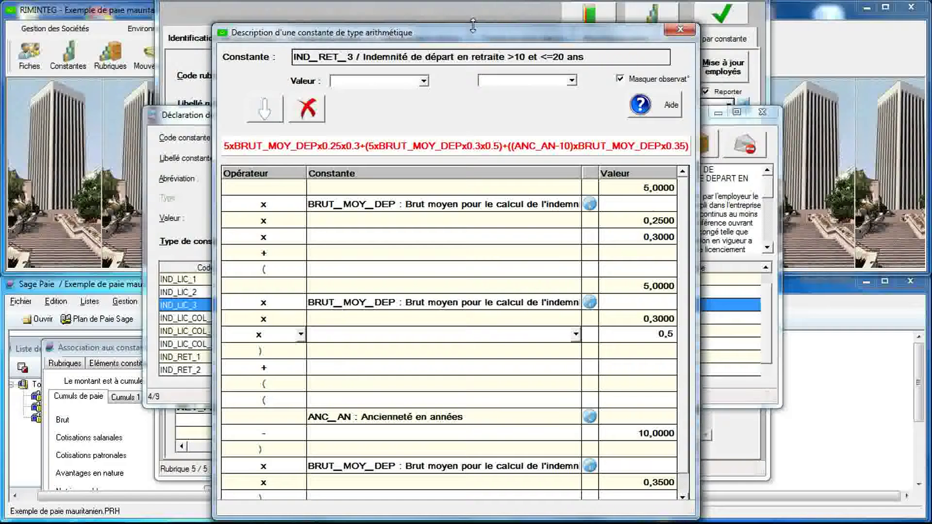
Insert a multiplication by 0,75 before the final closing parenthesis of the IND_RET_3 formula.
left_click_drag(472, 26, 473, 3)
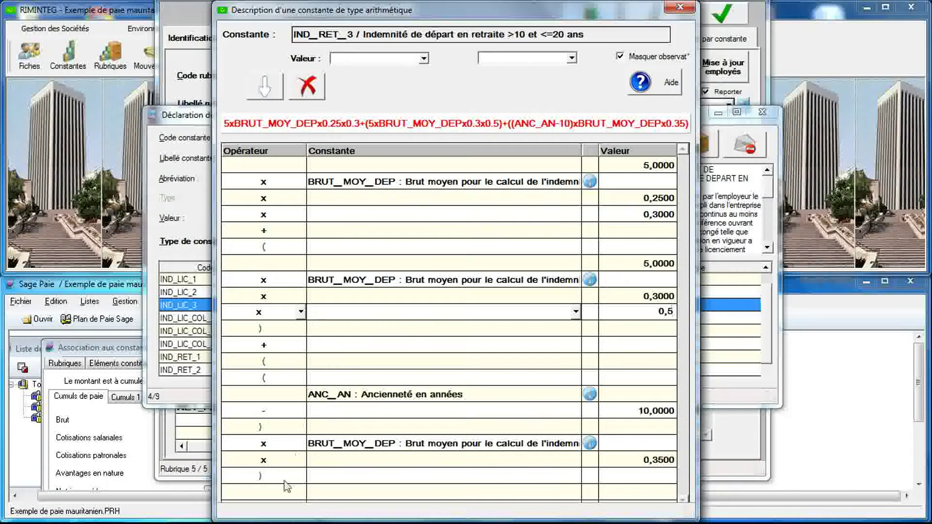
left_click(285, 481)
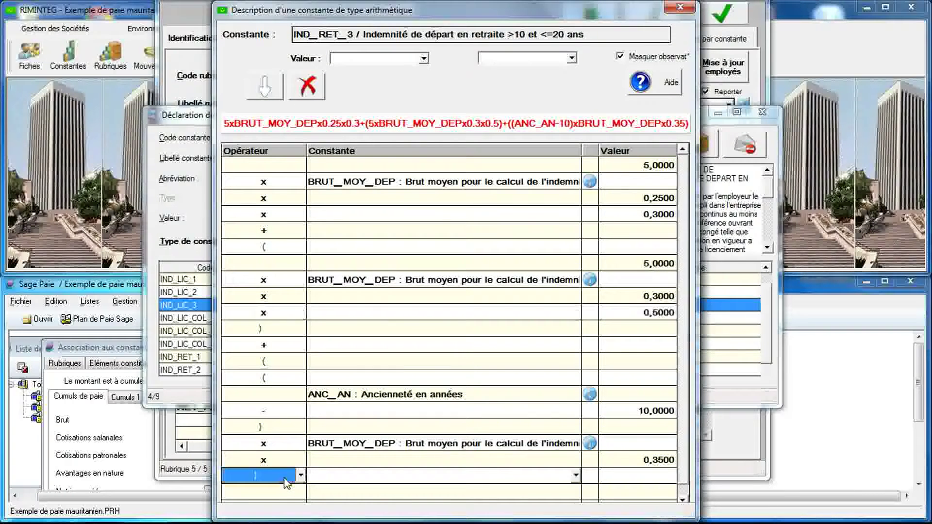
left_click(264, 86)
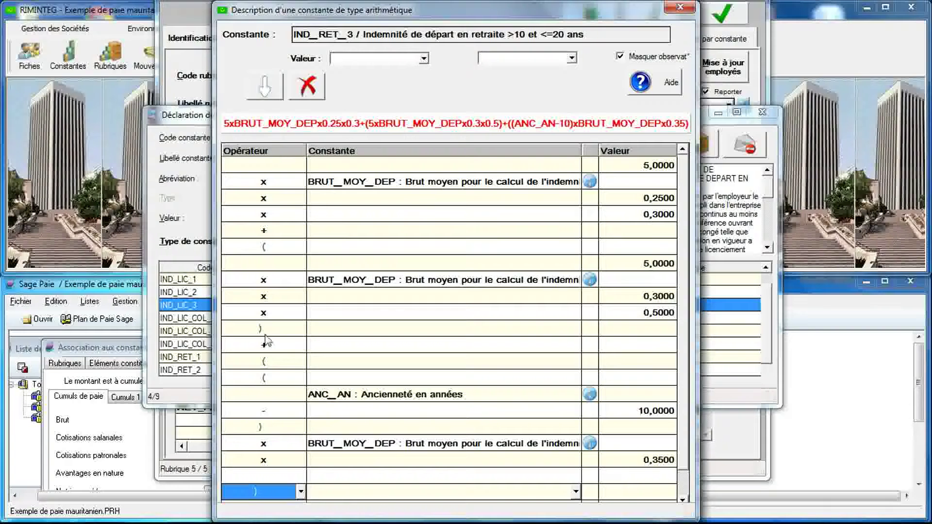
left_click(299, 476)
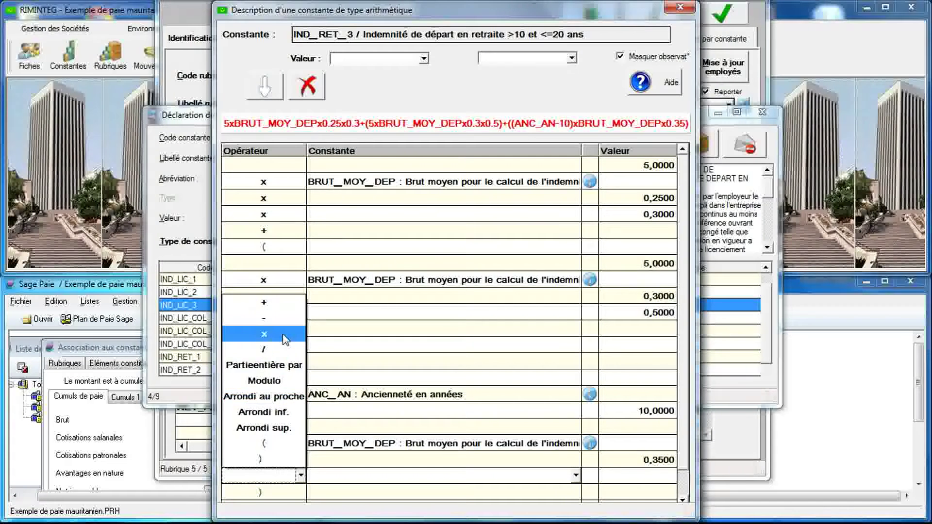
left_click(290, 334)
left_click(622, 474)
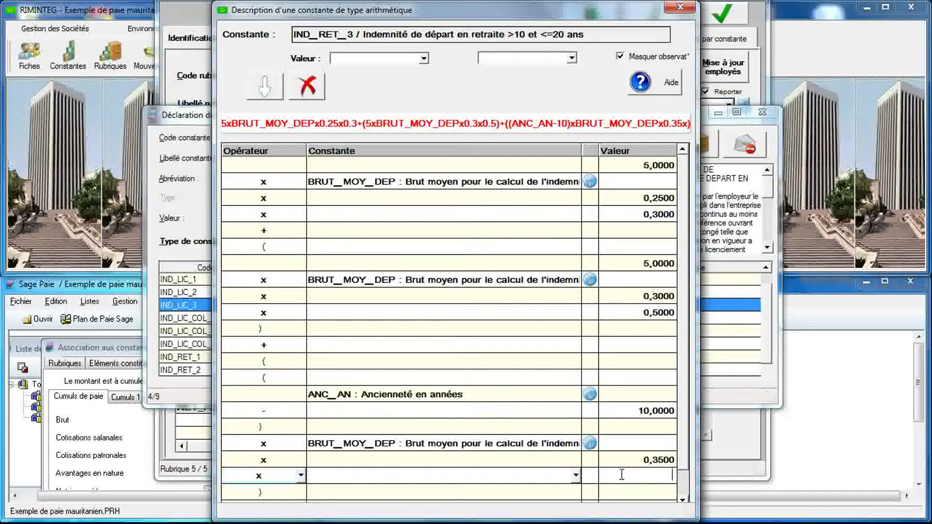
type(",75")
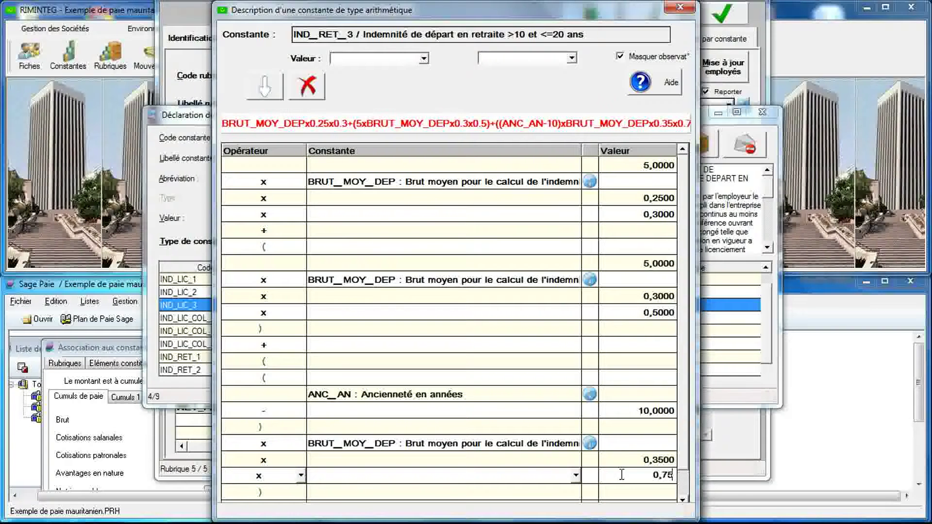
Check the complete IND_RET_3 formula and save the copied constant.
left_click_drag(699, 433, 745, 428)
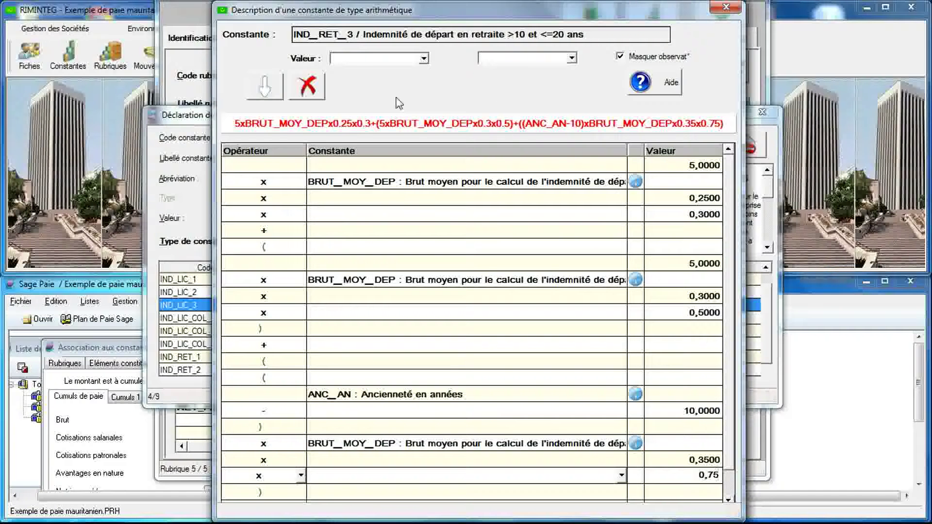
left_click_drag(401, 100, 411, 222)
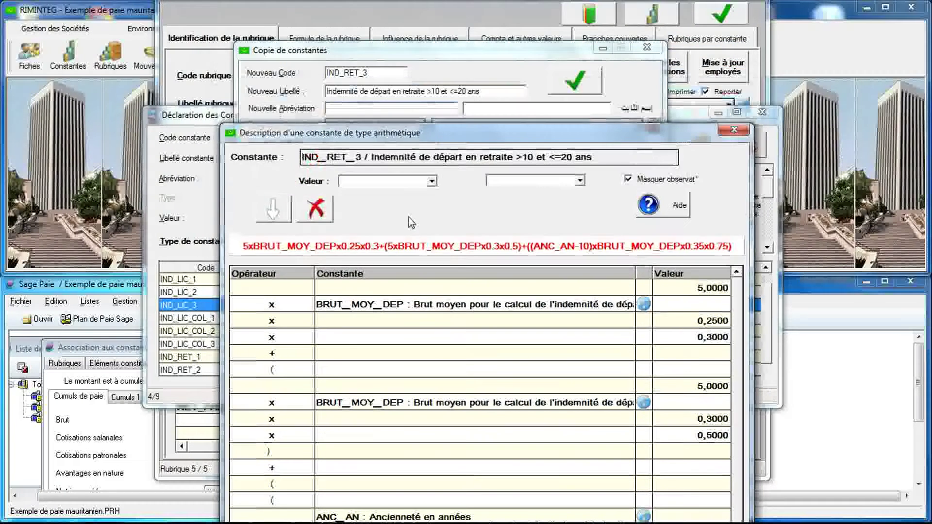
left_click(569, 88)
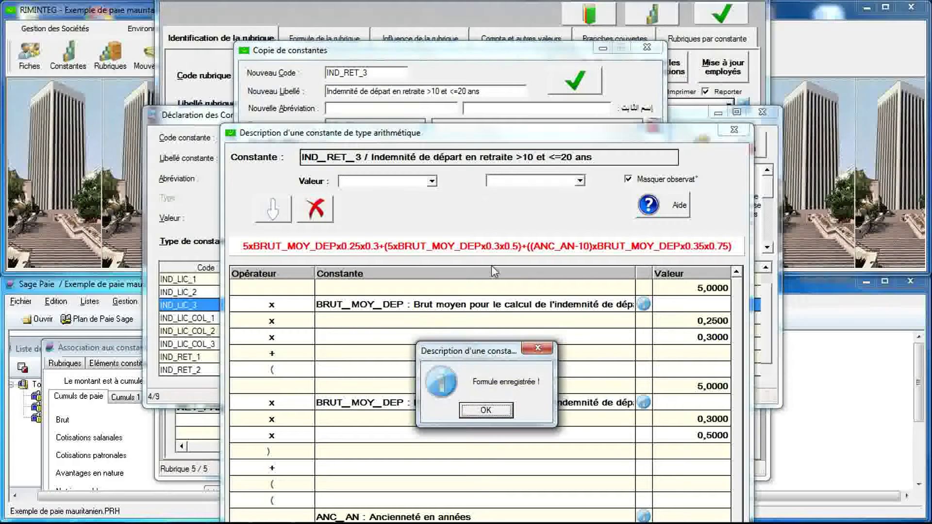
left_click(483, 410)
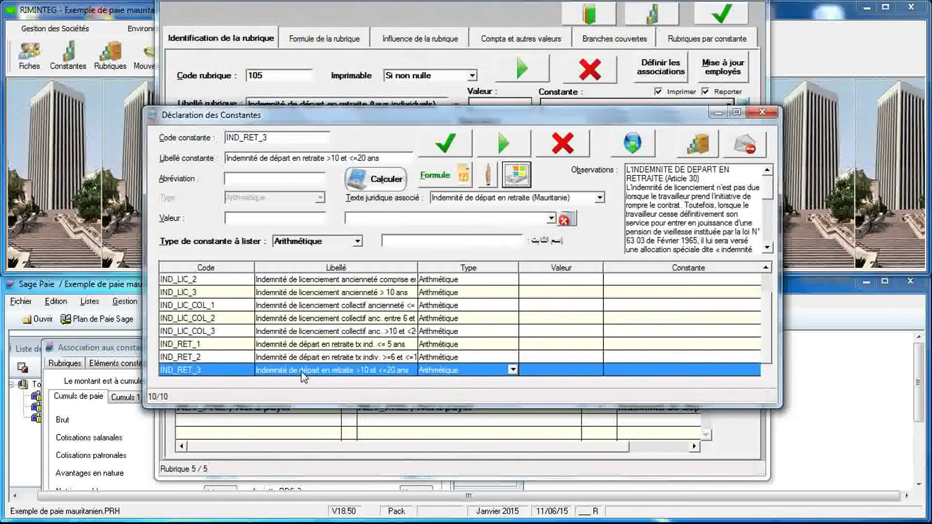
Start a copy of the constant IND_RET_3 and give it the code IND_RET_4.
left_click(524, 183)
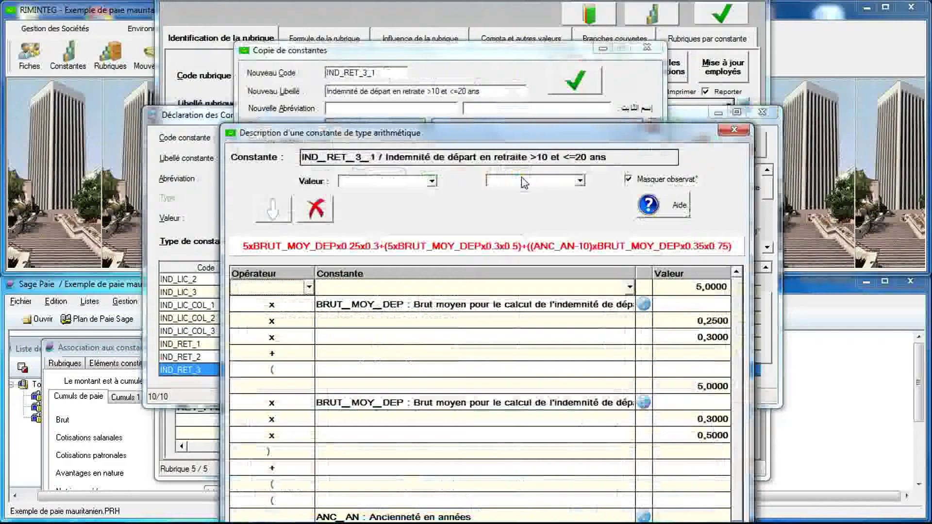
left_click(366, 76)
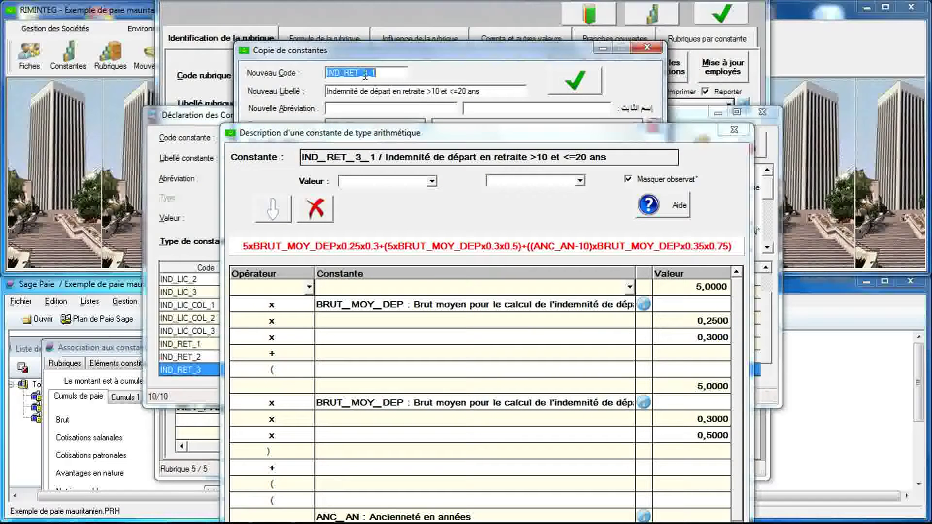
left_click_drag(362, 73, 380, 74)
type("4")
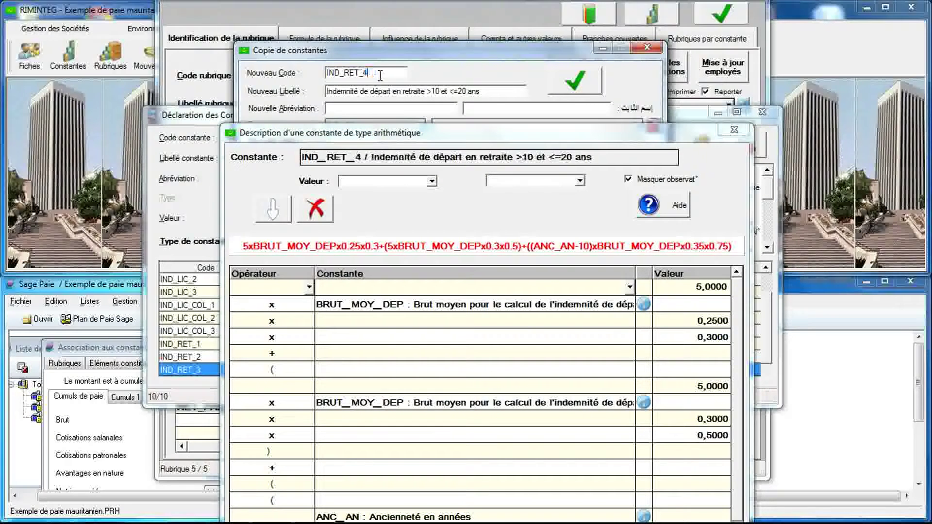
Change the IND_RET_4 copy's label to "Indemnité de départ en retraite tx indiv. >20 ans".
left_click(428, 90)
double_click(429, 91)
left_click(428, 91)
type("tx indi")
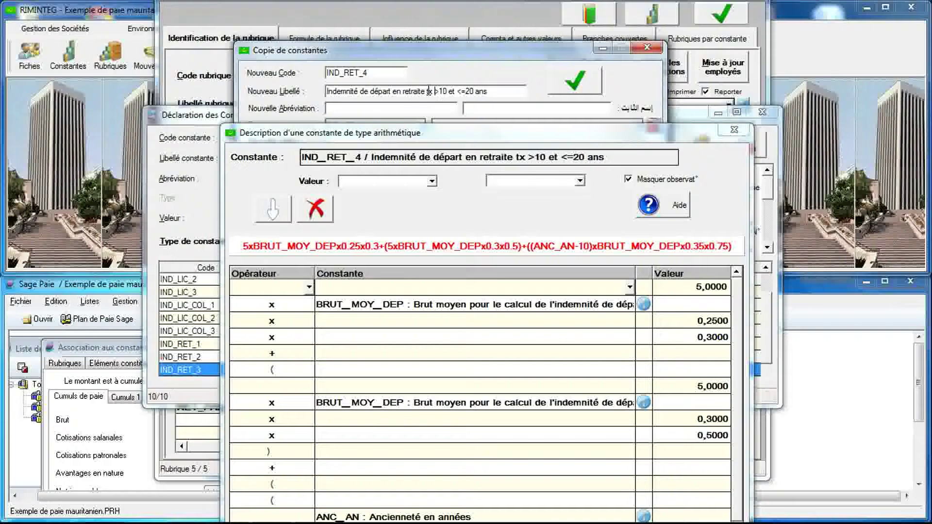
type("v")
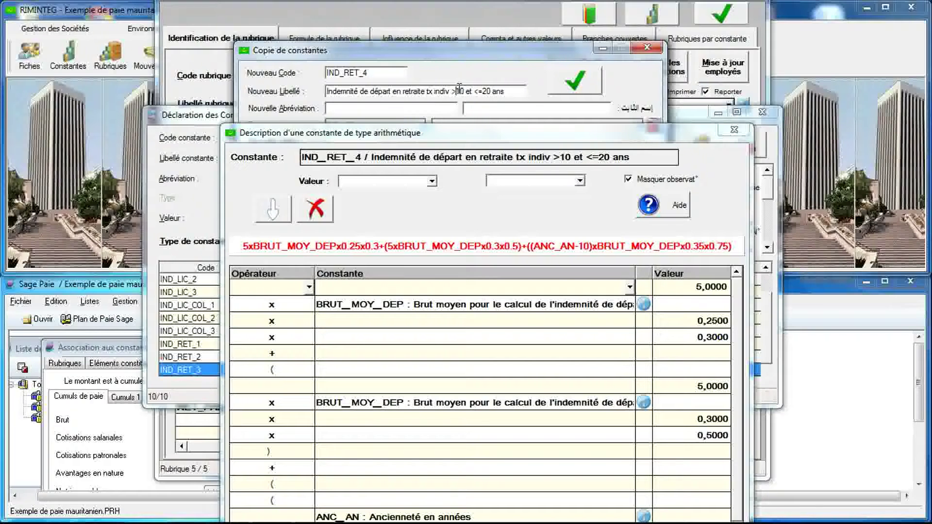
left_click_drag(469, 92, 486, 96)
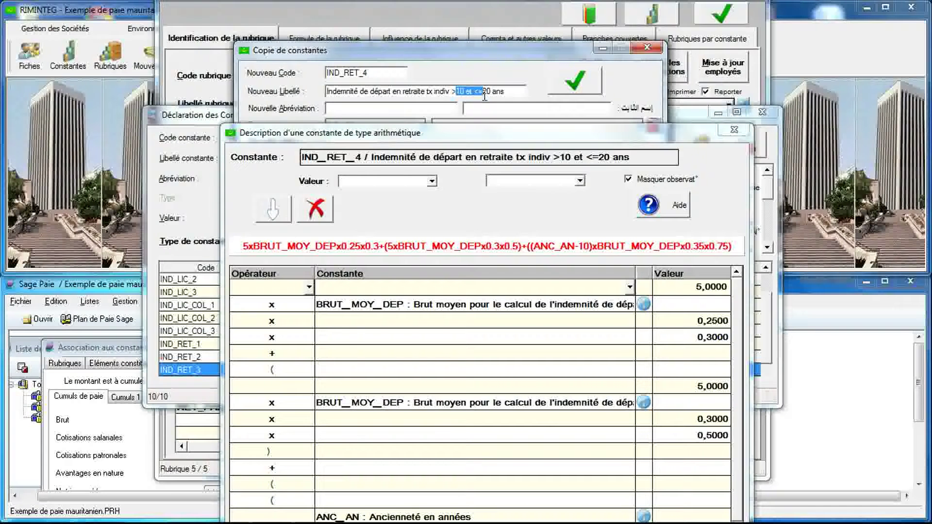
key("Delete")
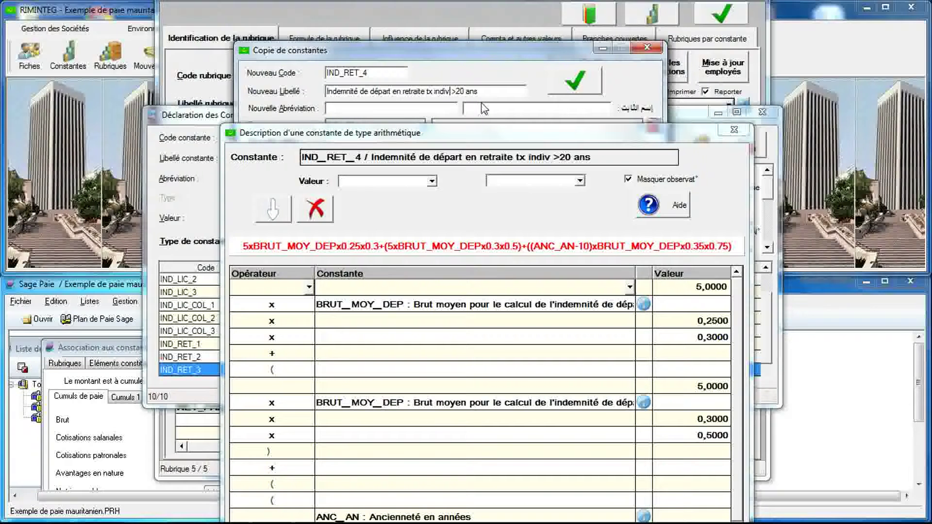
type(".")
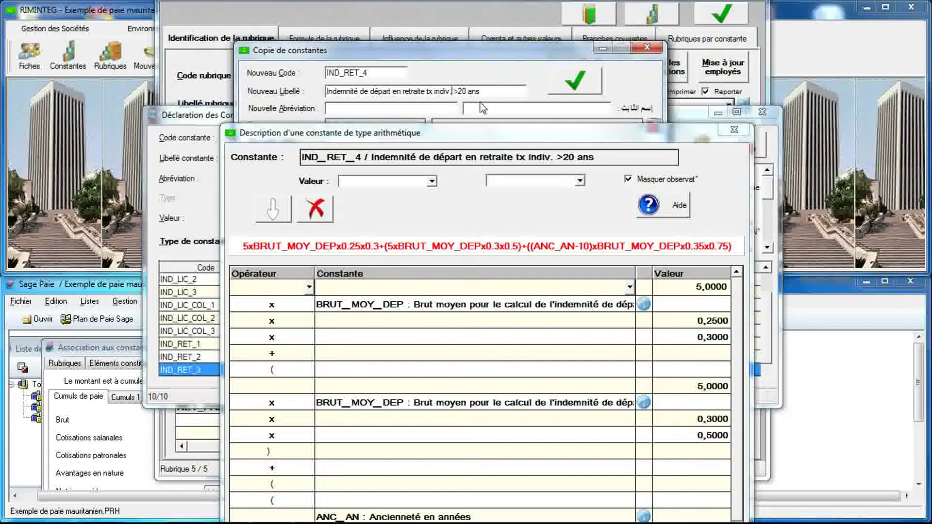
left_click(450, 91)
key("BackSpace")
type("v")
Insert an addition operator line in the IND_RET_4 formula, right after the closing parenthesis of the 0,3 x 0,5 term.
left_click(457, 140)
left_click_drag(456, 134, 445, 45)
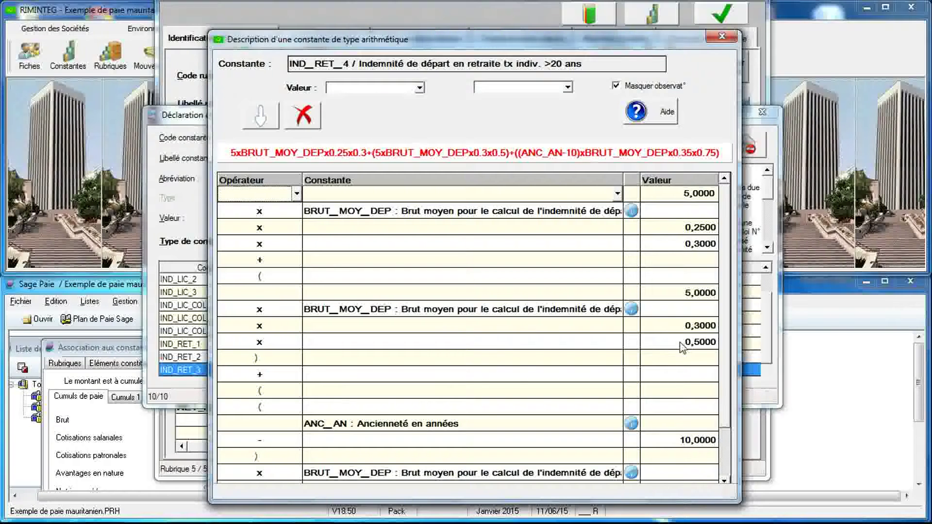
left_click(297, 397)
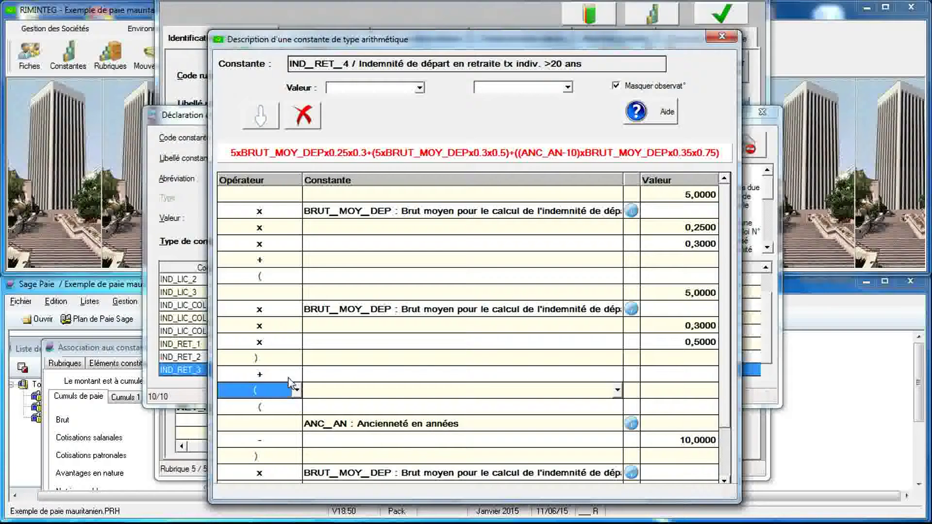
left_click(291, 374)
left_click(262, 118)
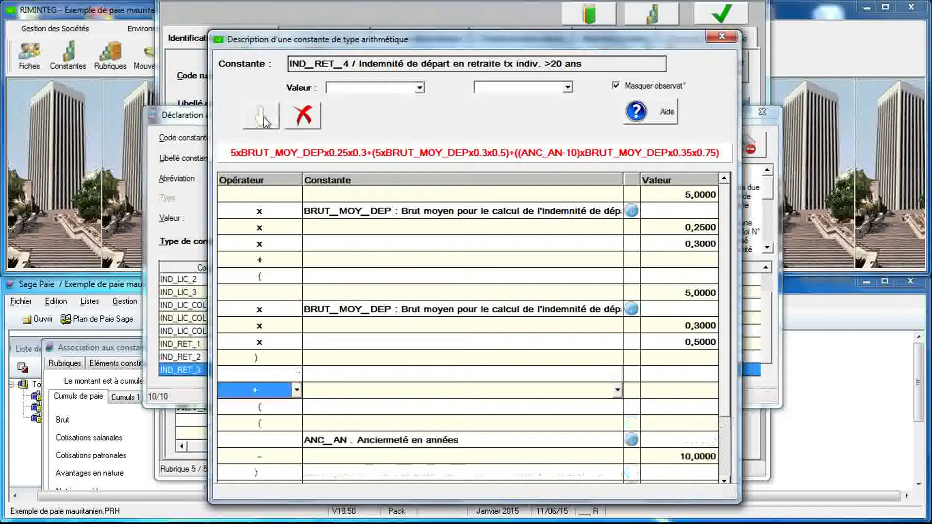
left_click(286, 375)
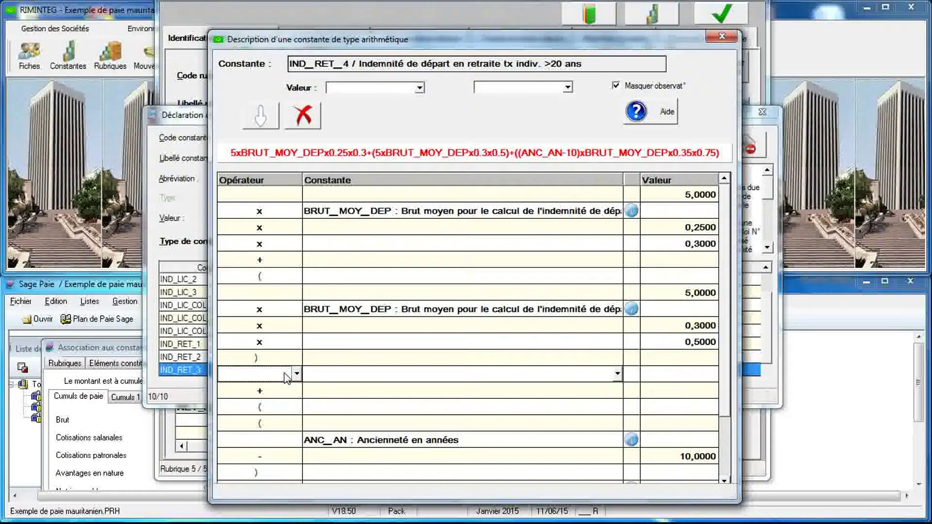
left_click(291, 374)
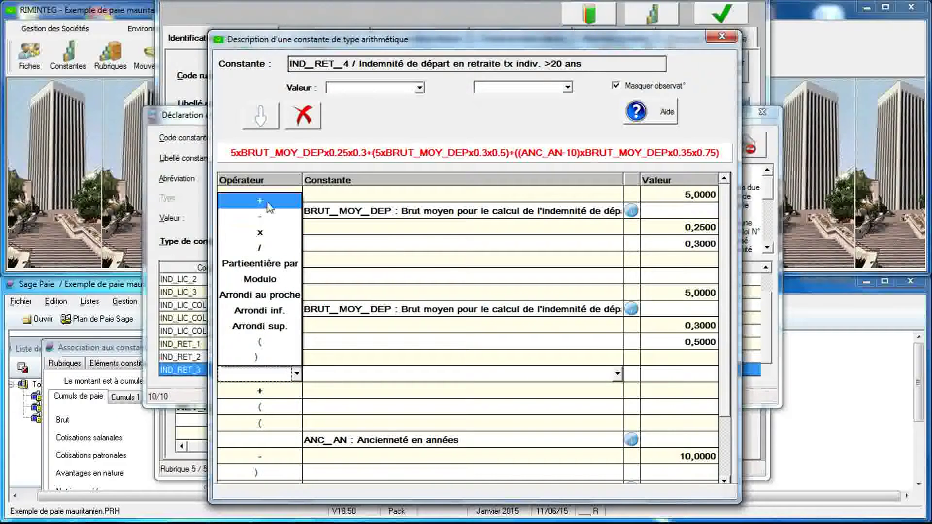
left_click(268, 203)
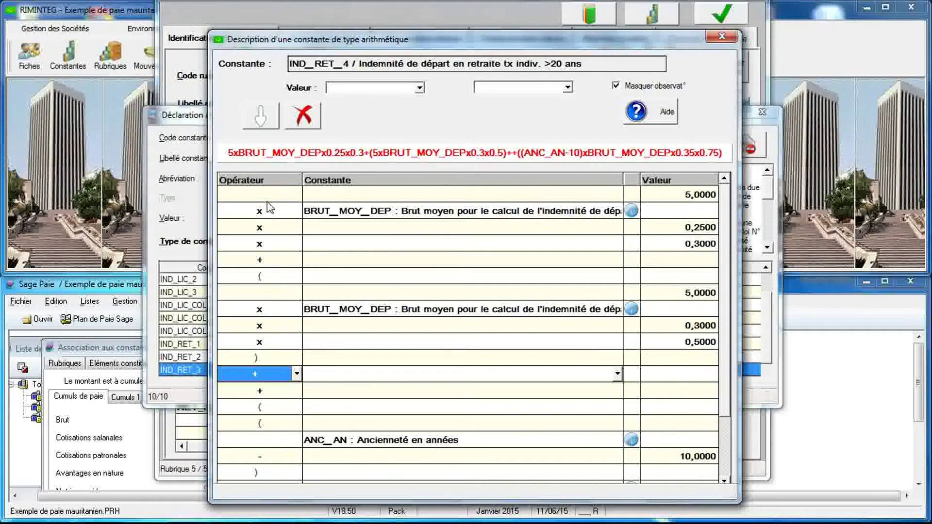
Insert an opening parenthesis line directly after the newly added plus operator in the IND_RET_4 formula.
left_click(284, 392)
left_click(262, 127)
left_click(288, 397)
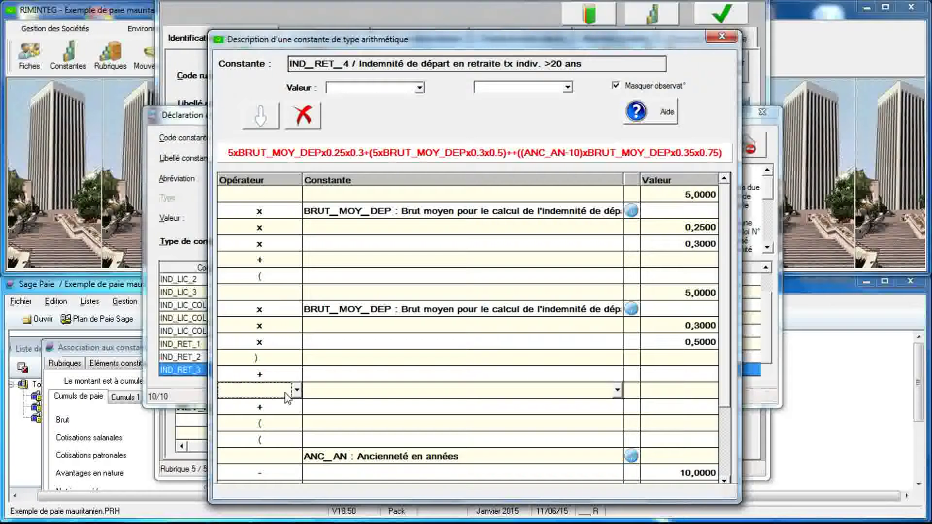
left_click(286, 395)
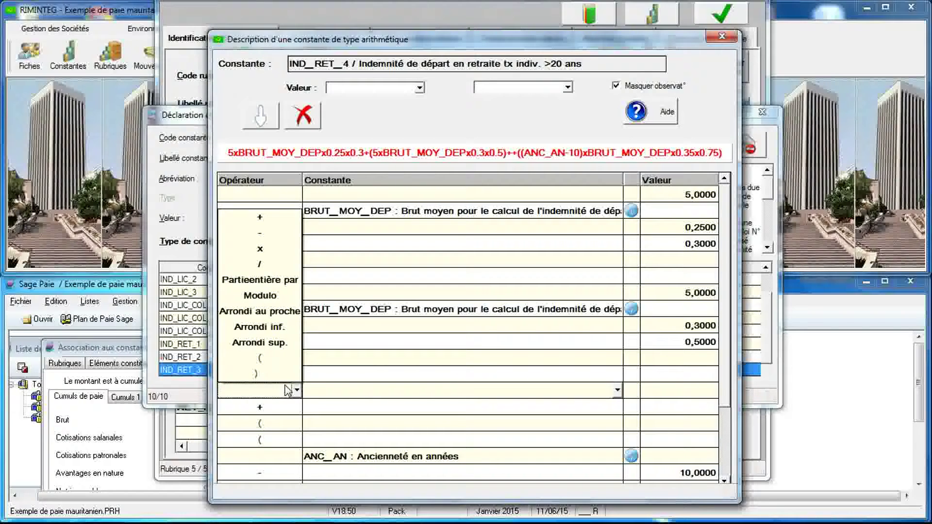
left_click(272, 358)
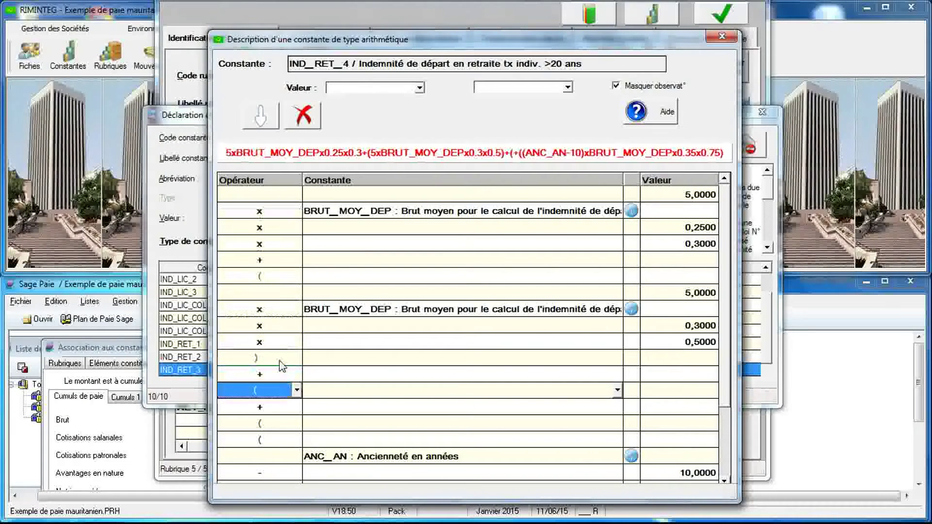
Insert a line with the value 10 right after the new opening parenthesis.
left_click(284, 409)
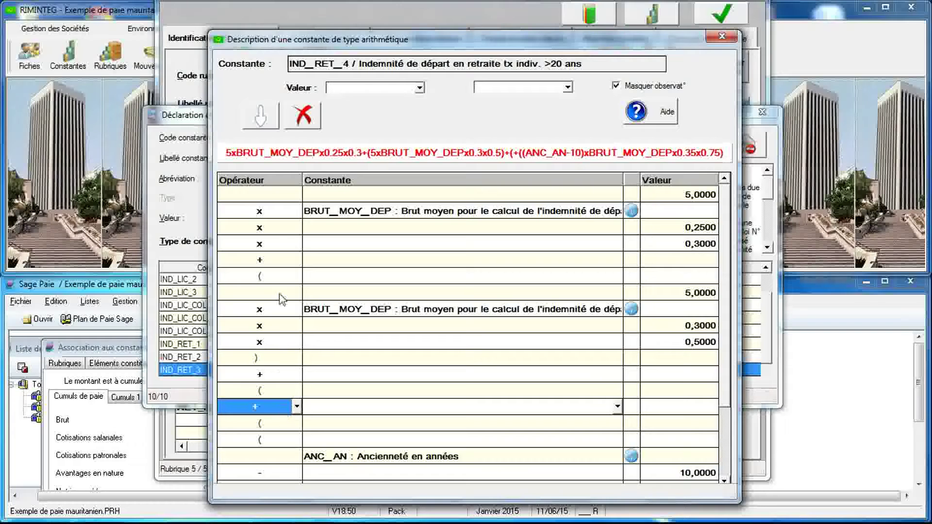
left_click(267, 122)
left_click(290, 410)
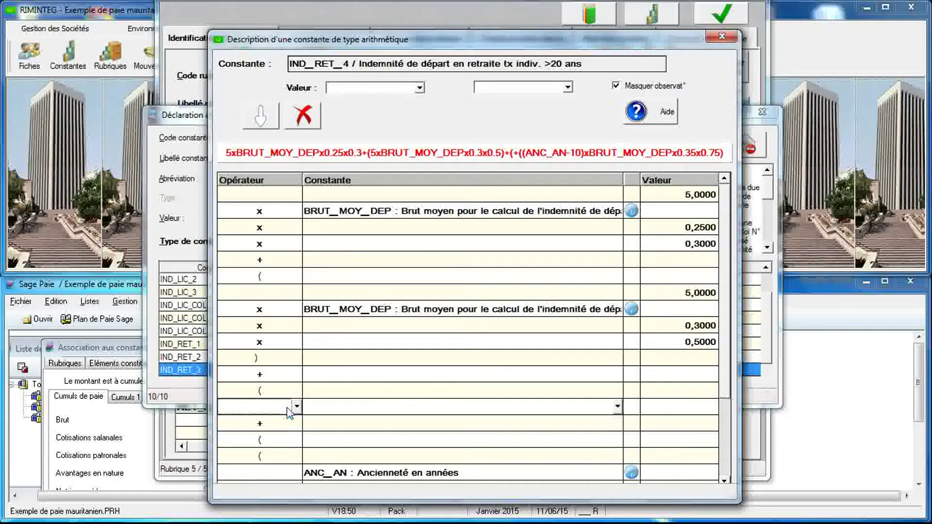
left_click(657, 406)
type("10")
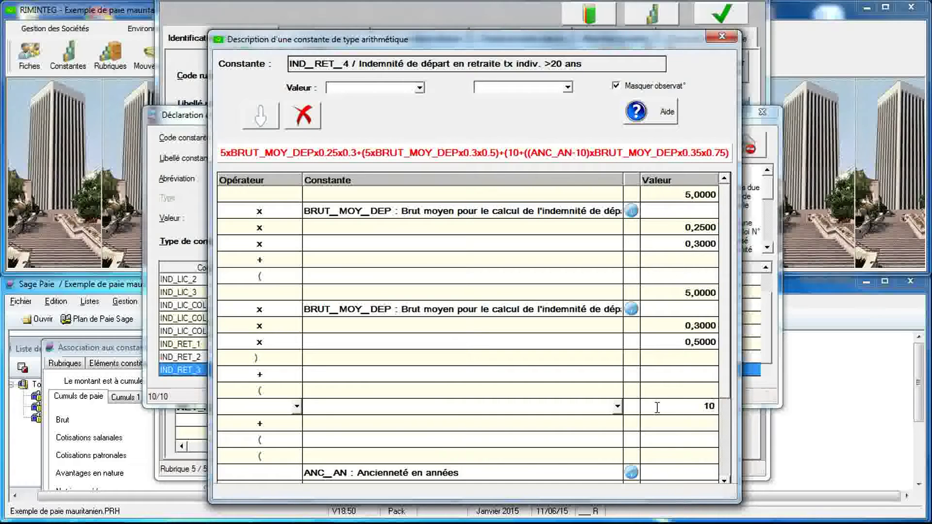
Insert a multiplication by the constant BRUT_MOY_DEP after the value 10 in the new term.
left_click(291, 425)
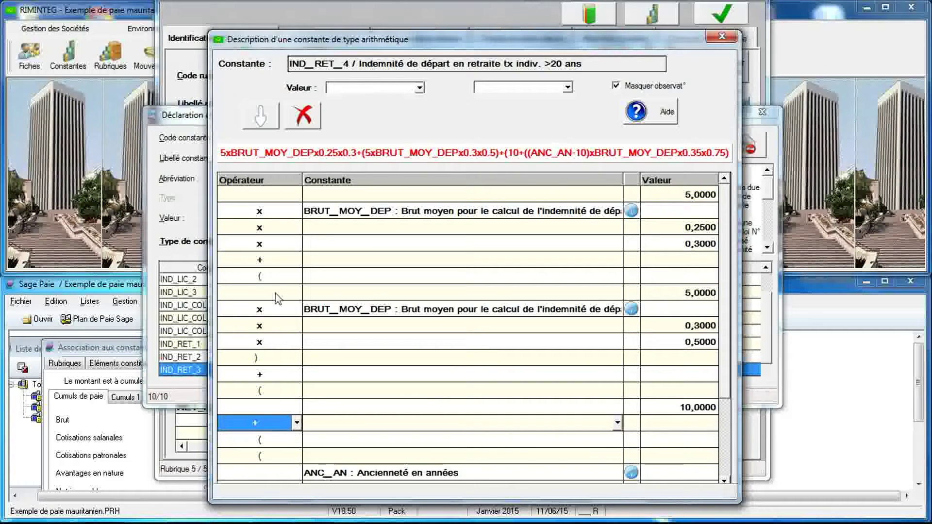
left_click(264, 122)
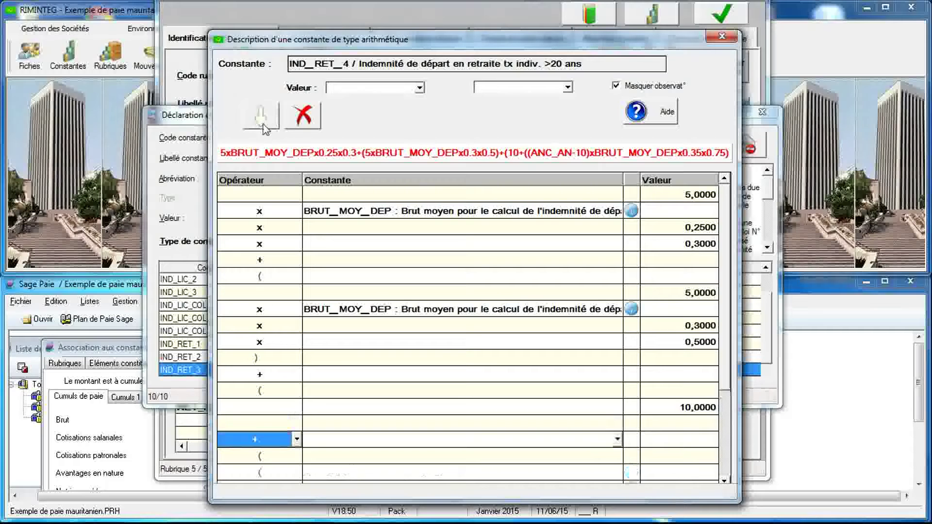
left_click(295, 423)
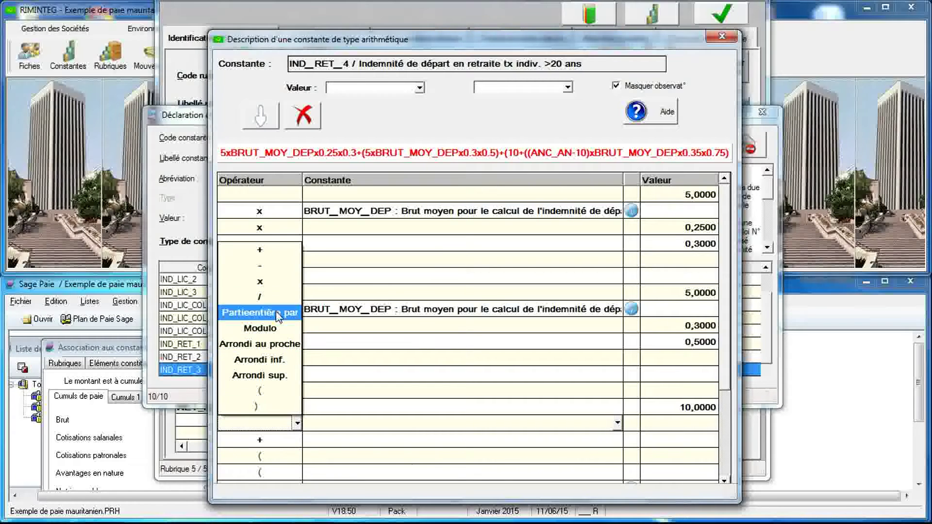
left_click(269, 284)
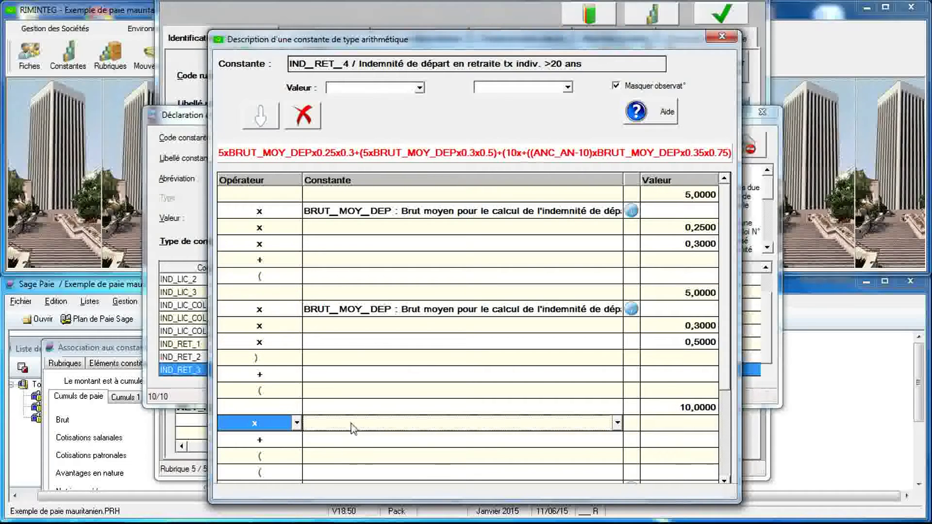
left_click(350, 426)
key("b")
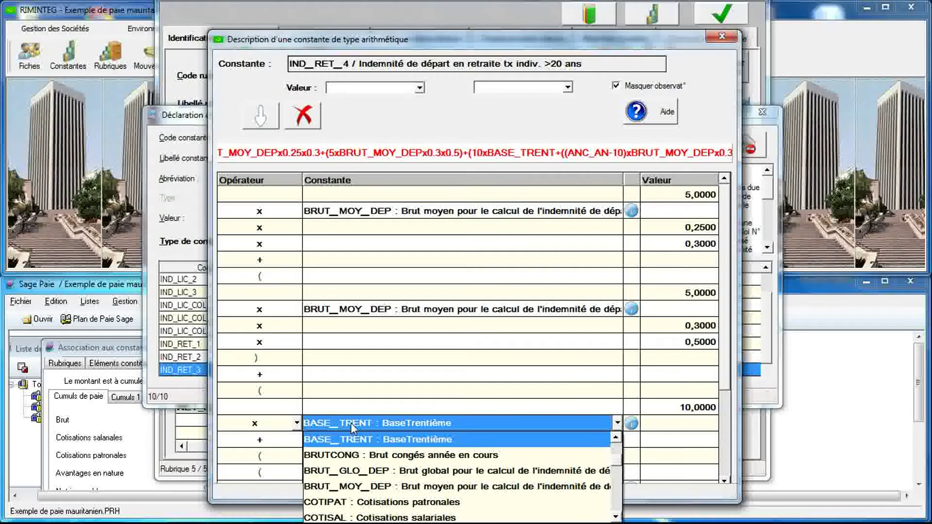
left_click(363, 486)
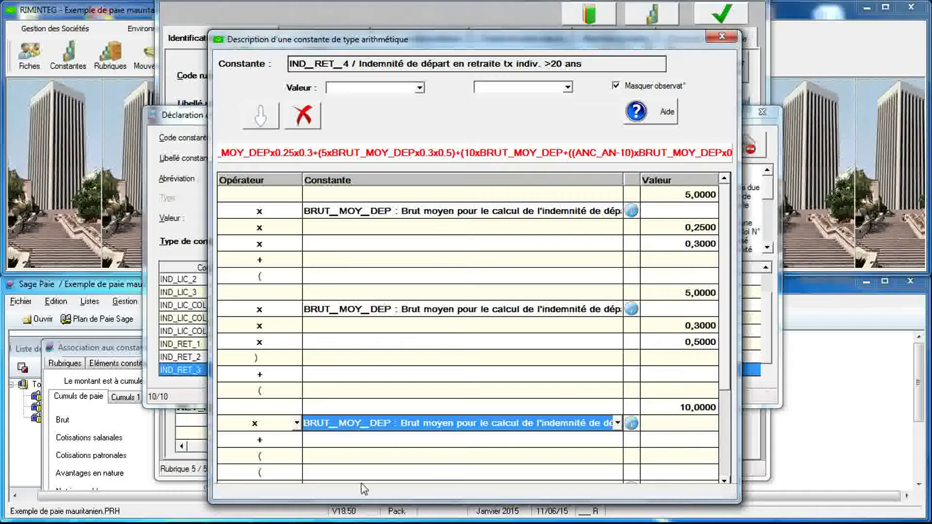
Insert a multiplication by 0,35 after BRUT_MOY_DEP in the new parenthesized term.
left_click(294, 442)
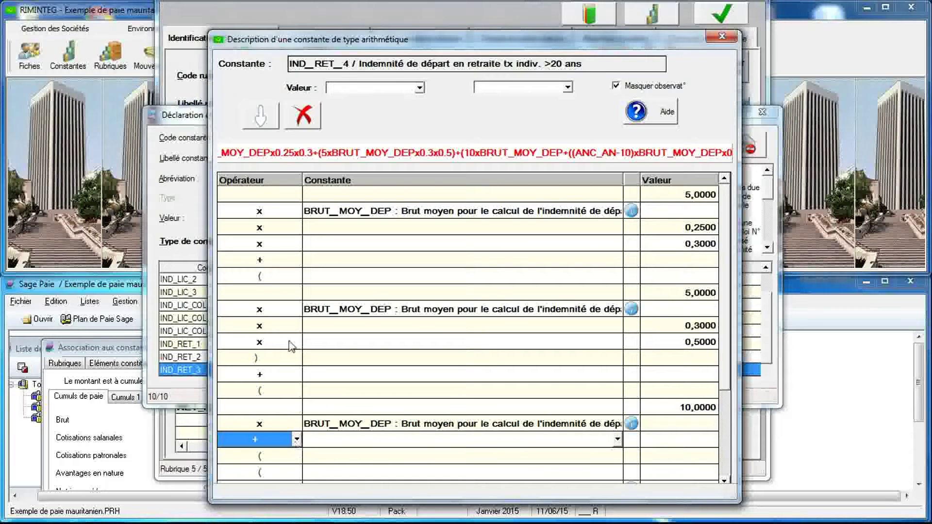
left_click(267, 122)
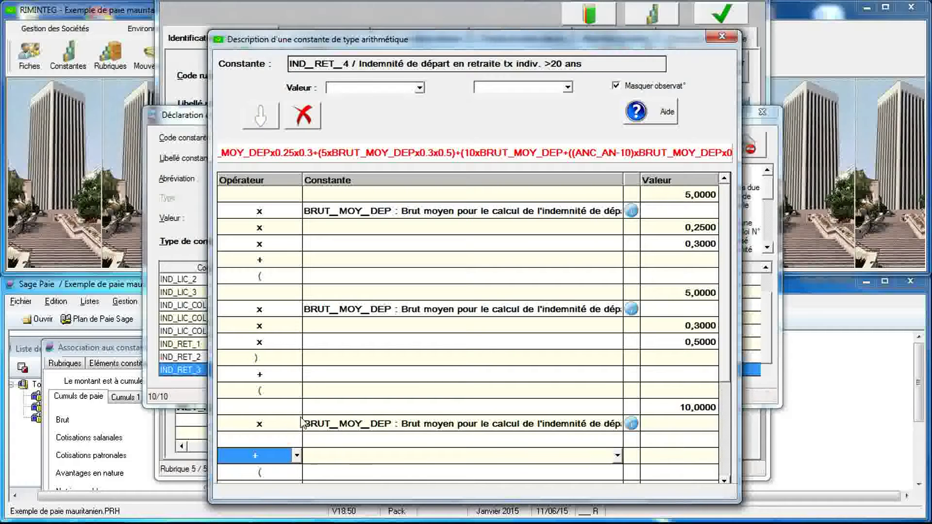
left_click(291, 439)
left_click(297, 439)
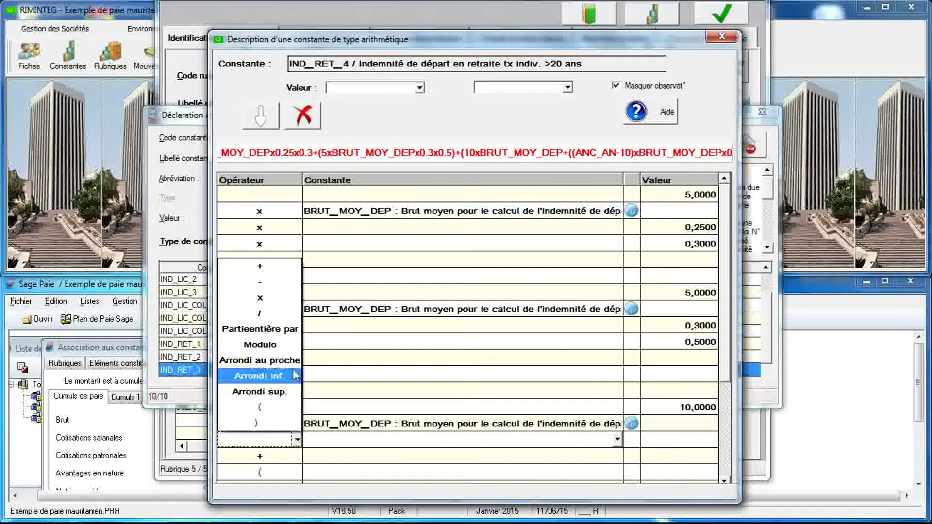
left_click(282, 300)
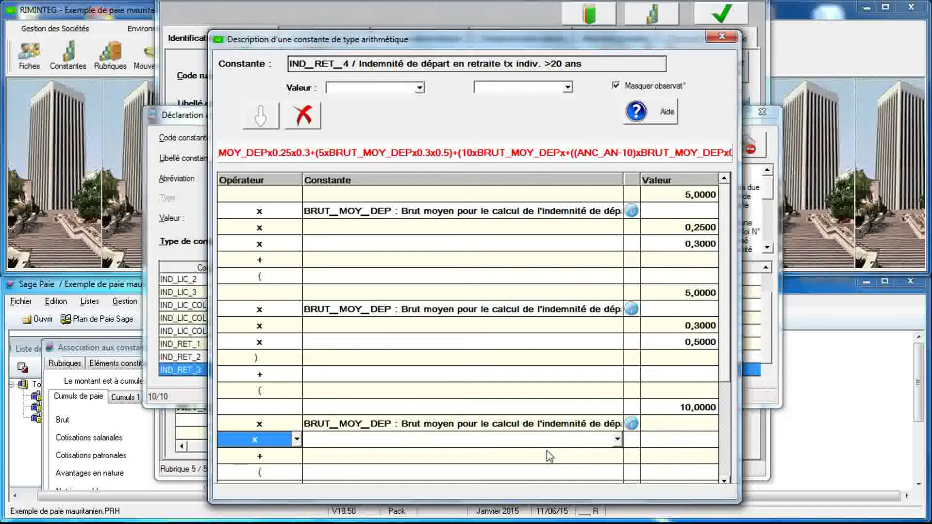
left_click(660, 437)
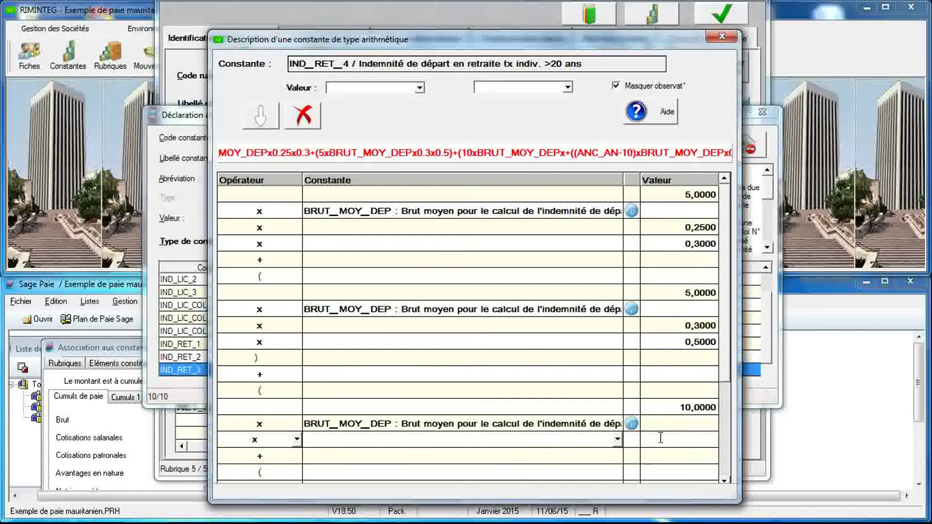
type("0,35")
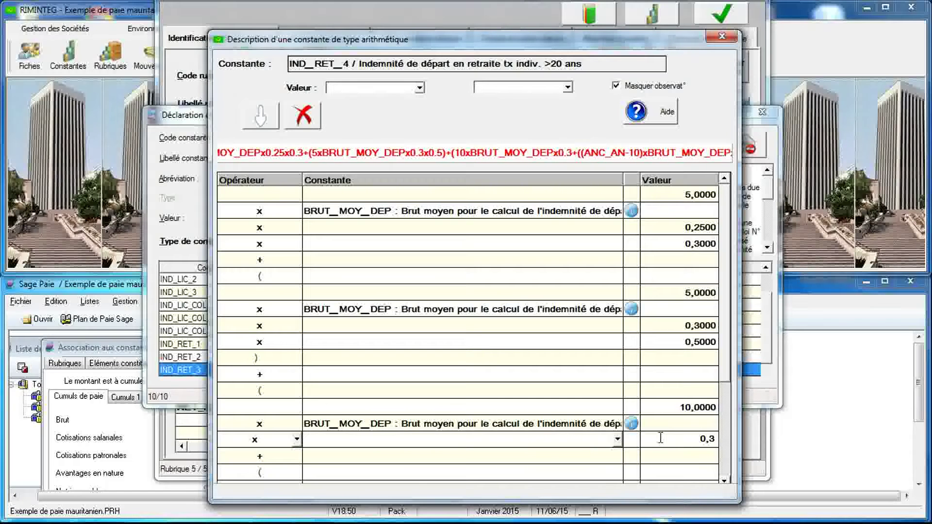
Insert a multiplication by 0,75 after the 0,35 factor of the new term.
left_click(290, 459)
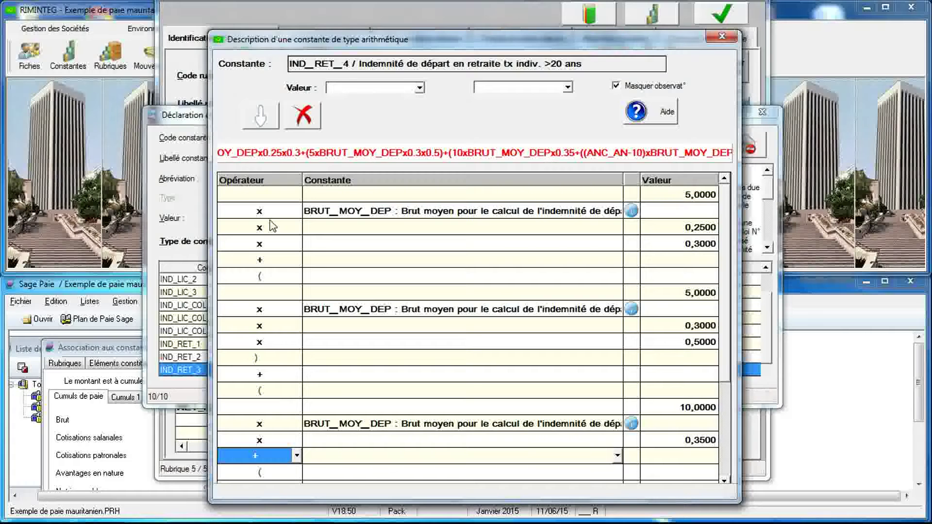
left_click(263, 122)
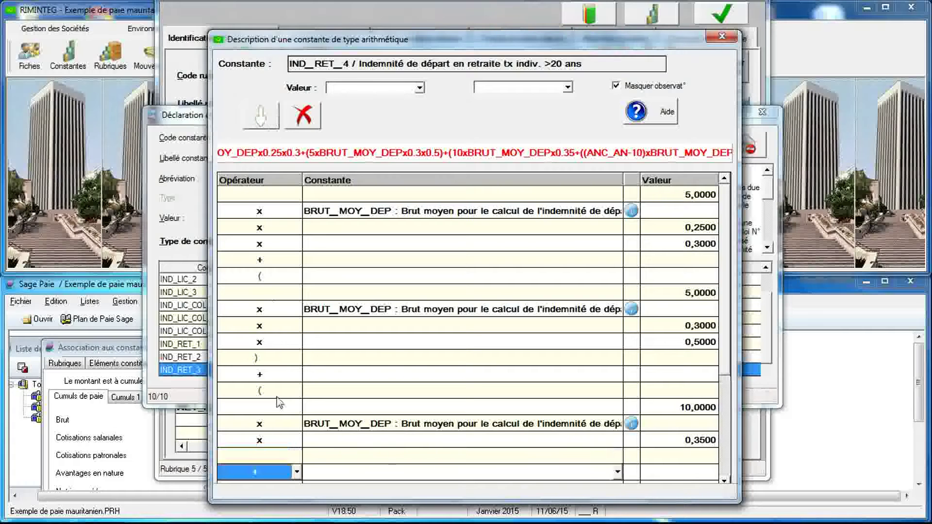
left_click(295, 457)
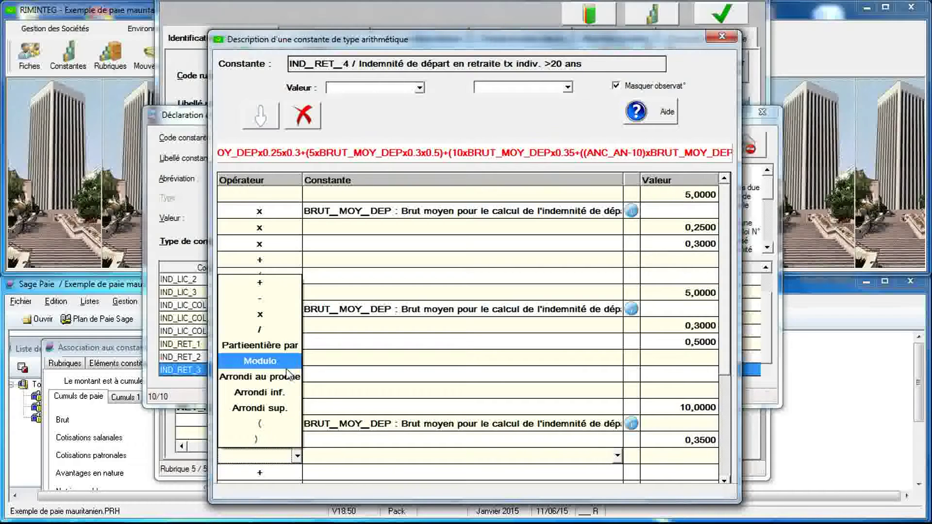
left_click(276, 315)
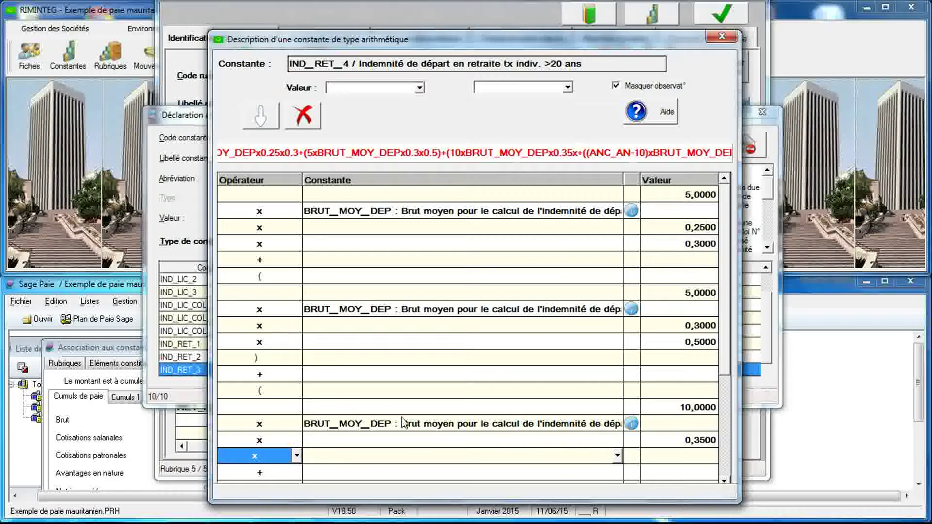
left_click(662, 458)
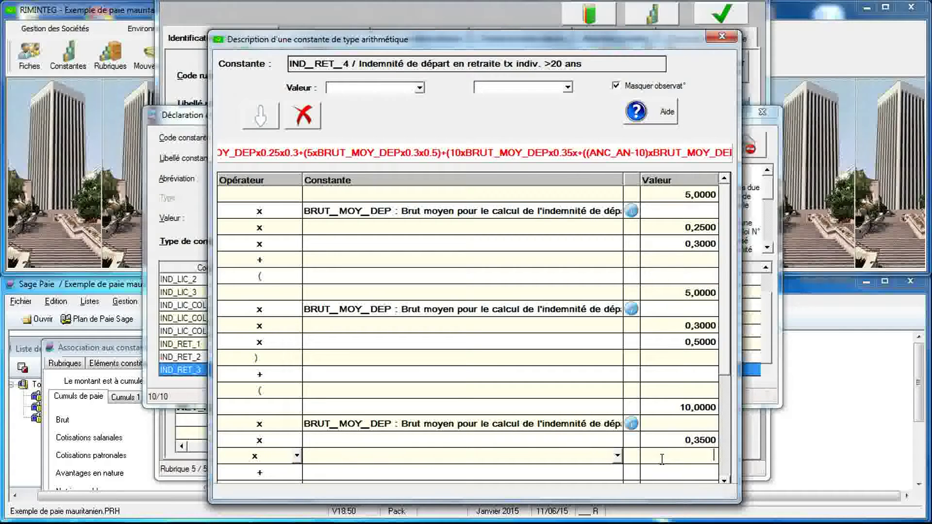
type("0,75")
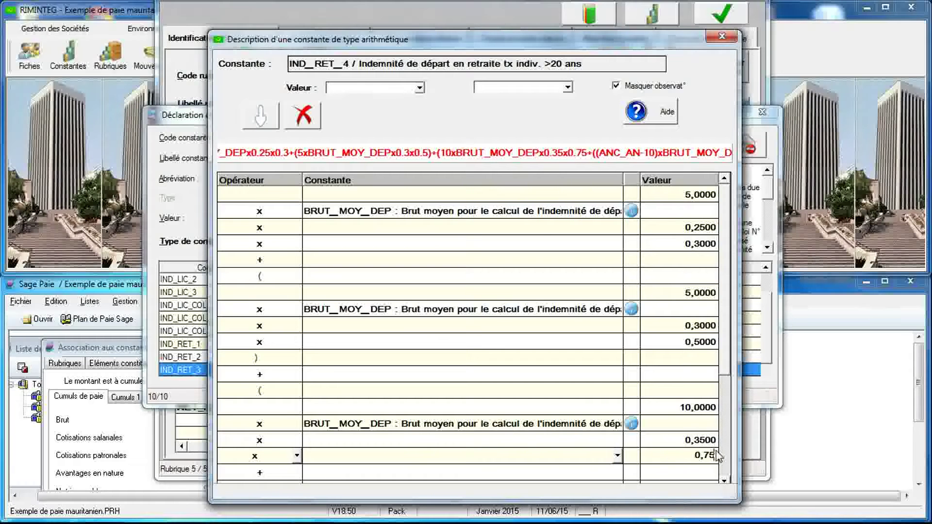
Insert a closing parenthesis after the 0,75 factor, before the plus operator that precedes the ANC_AN term.
left_click_drag(727, 374, 732, 412)
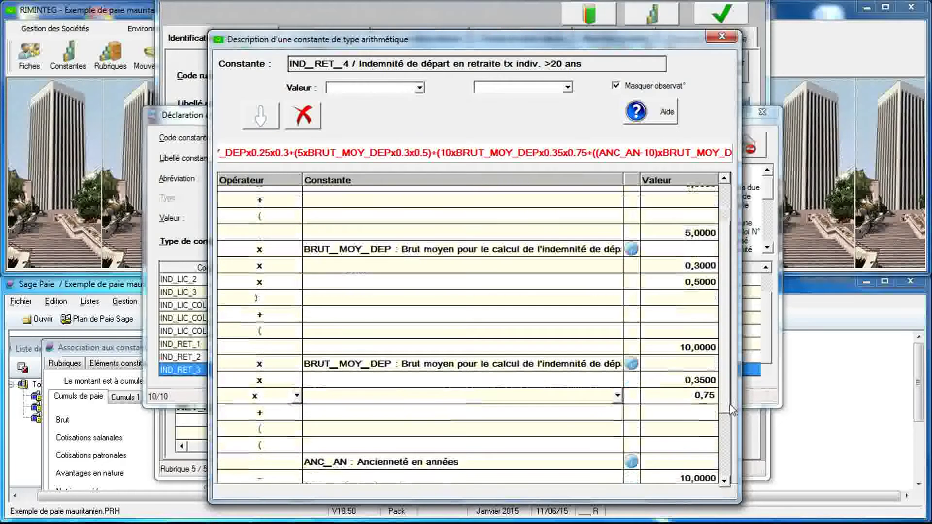
left_click(298, 417)
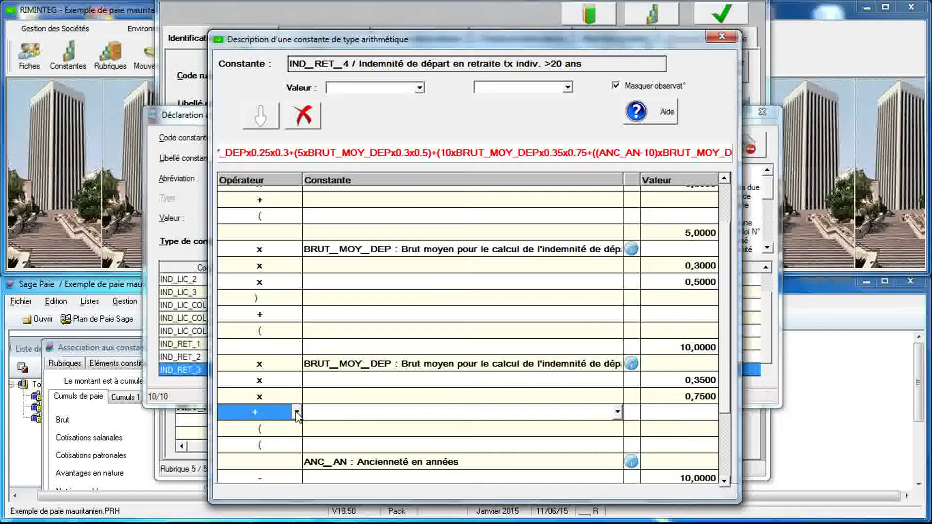
left_click(265, 122)
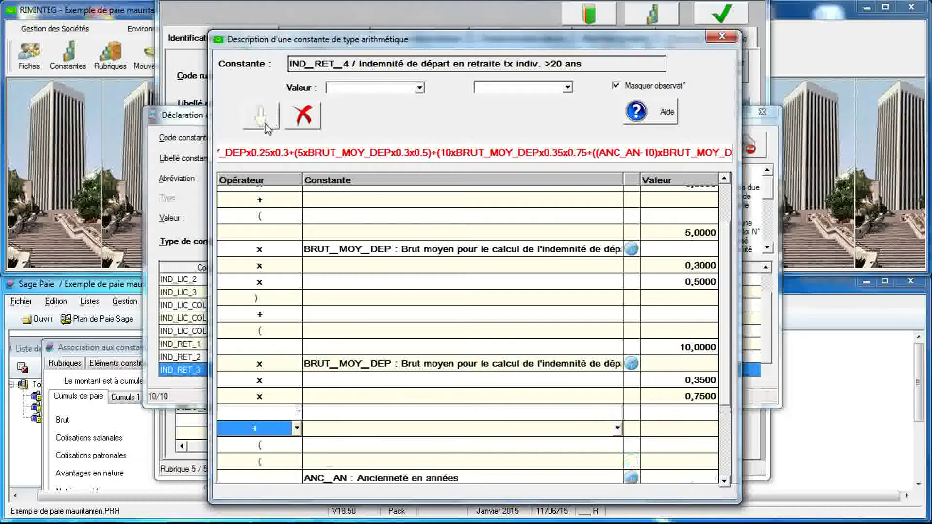
left_click(294, 413)
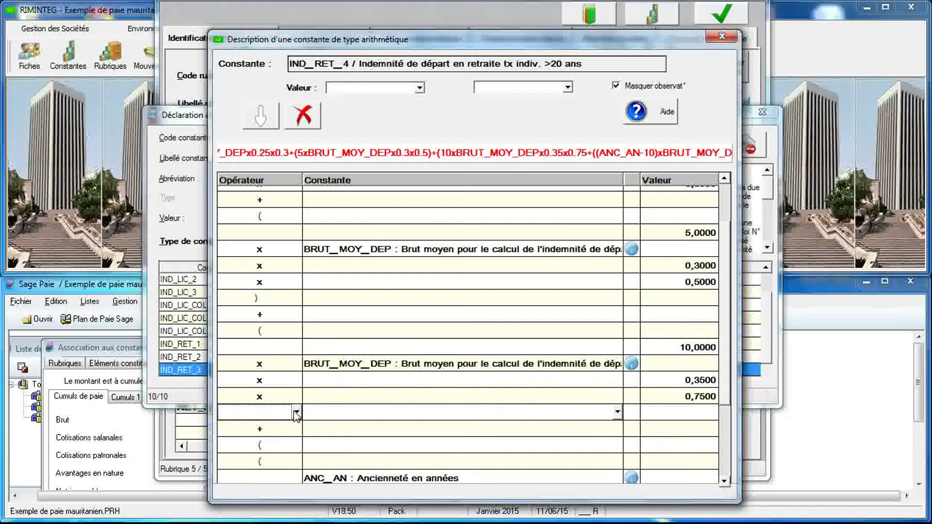
left_click(296, 413)
left_click(285, 398)
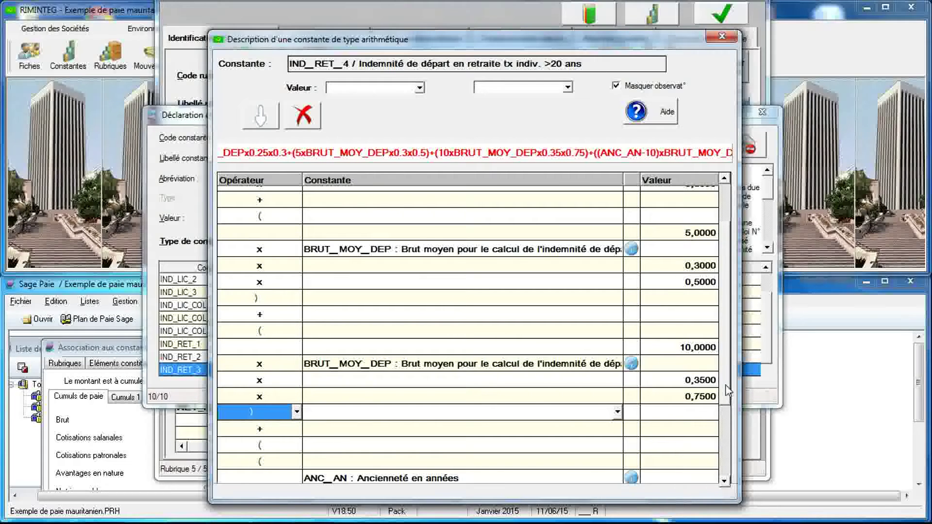
Set the value subtracted from ANC_AN in the last term of the IND_RET_4 formula to 20.
scroll(726, 388, "down", 3)
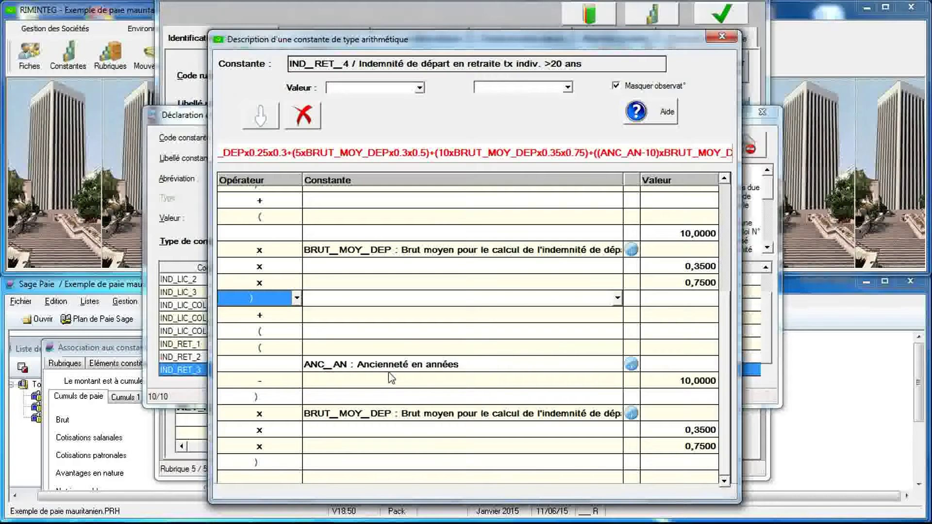
left_click(668, 382)
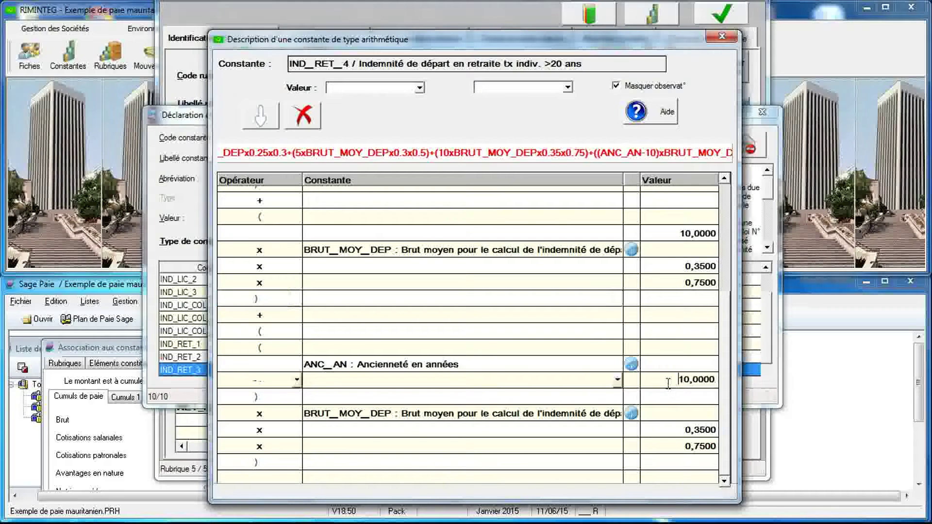
double_click(668, 384)
type("20")
Delete the multiplication by 0,75 from the last term of the IND_RET_4 formula and confirm the deletion.
left_click(540, 449)
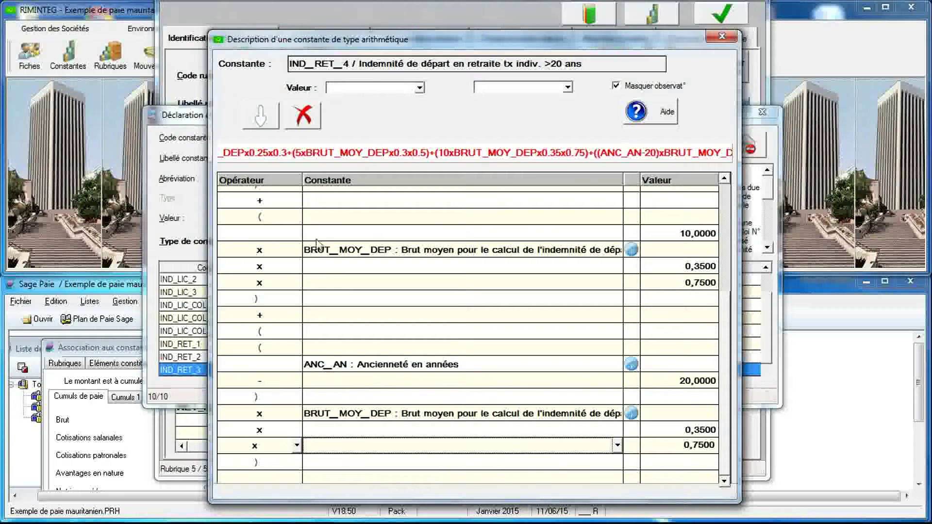
left_click(302, 118)
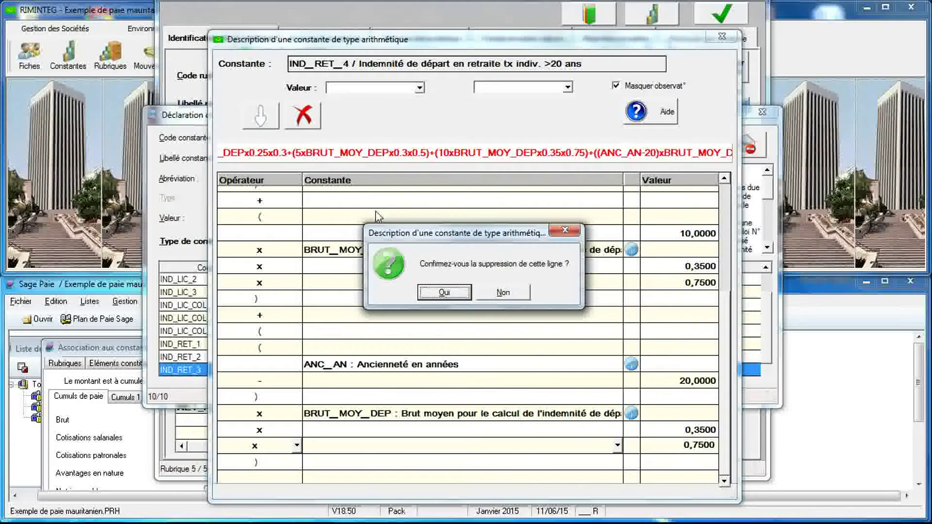
left_click(435, 291)
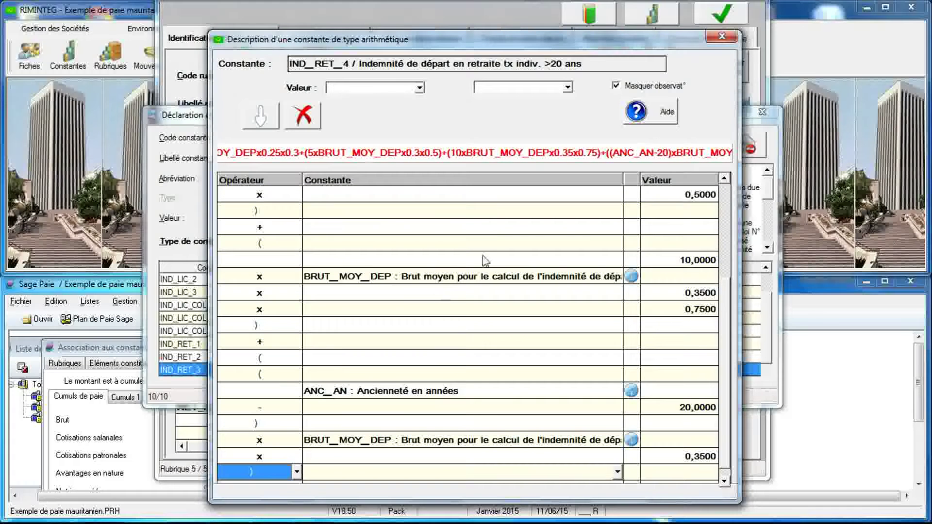
Enlarge the formula window to show the whole IND_RET_4 expression, and validate the constant copy to save the formula.
left_click_drag(739, 187, 828, 184)
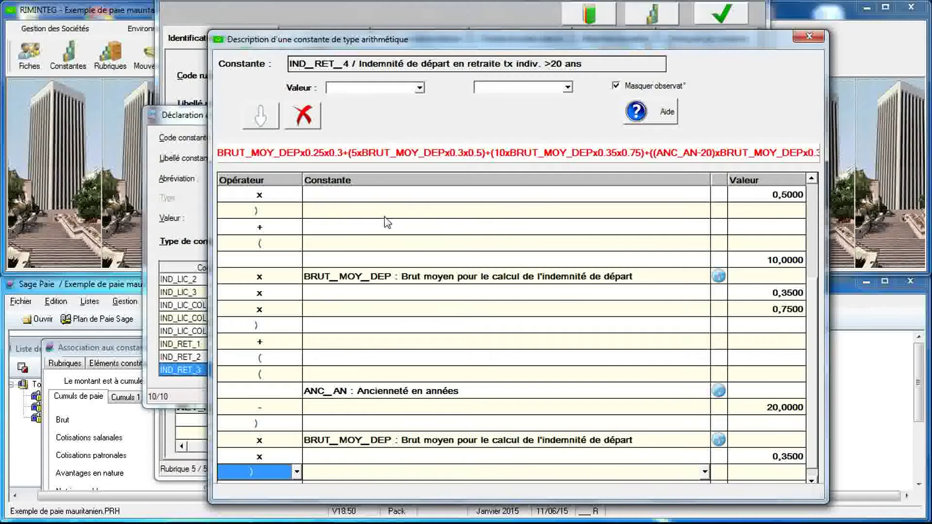
left_click_drag(210, 241, 132, 230)
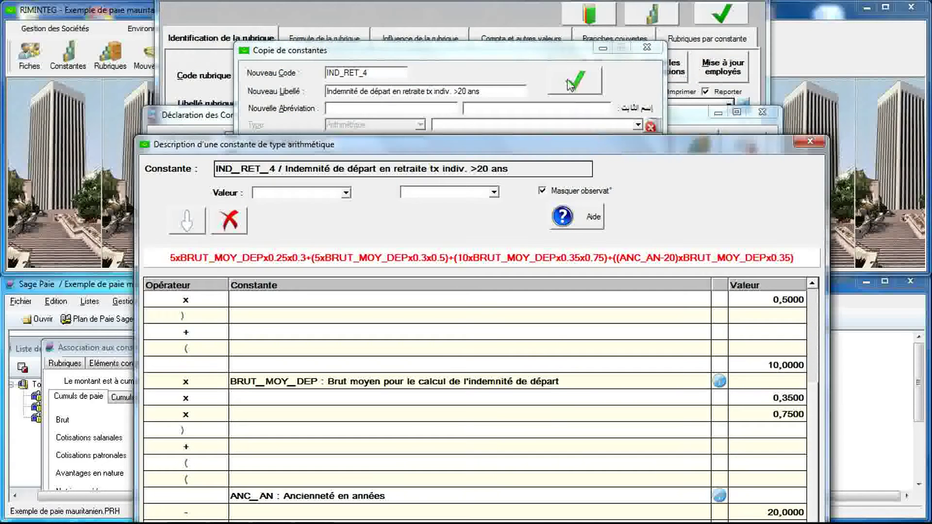
left_click(572, 89)
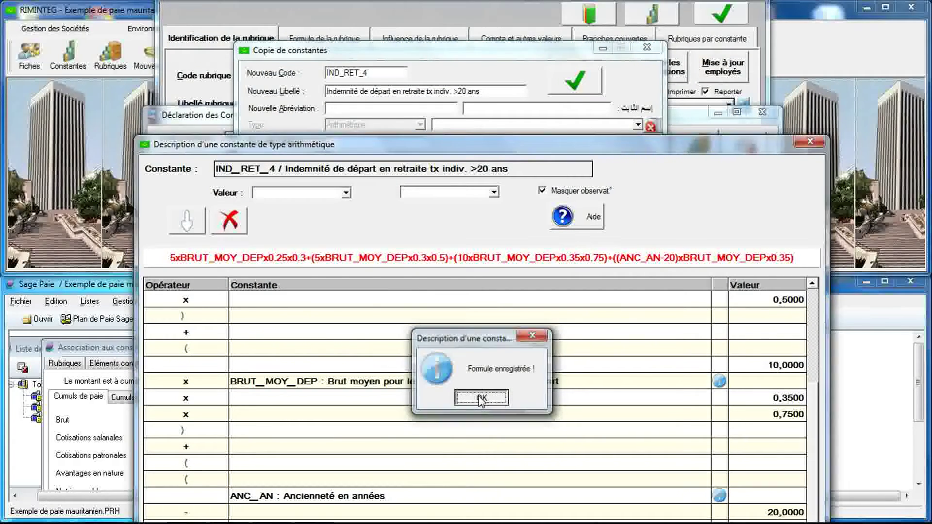
left_click(481, 398)
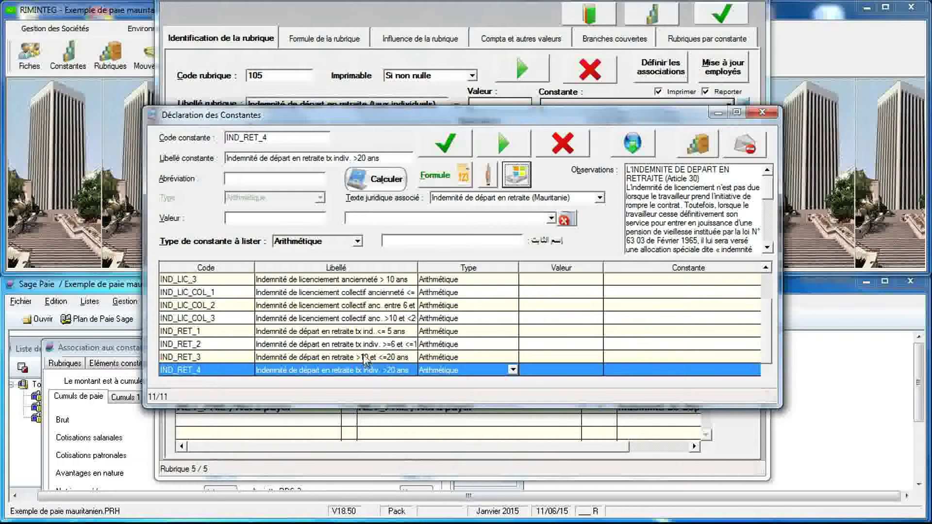
Review the saved formulas of the constants IND_RET_1 and IND_RET_2, closing each one after checking.
double_click(344, 334)
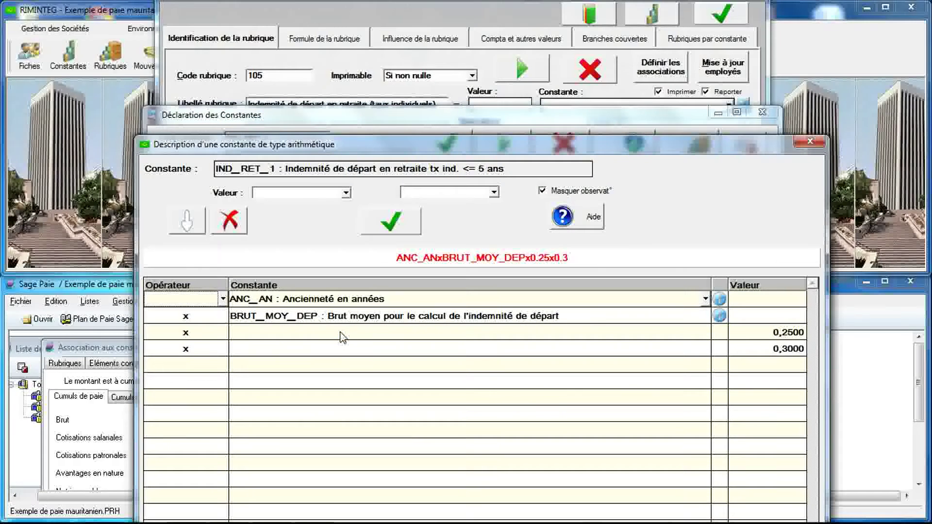
left_click(809, 141)
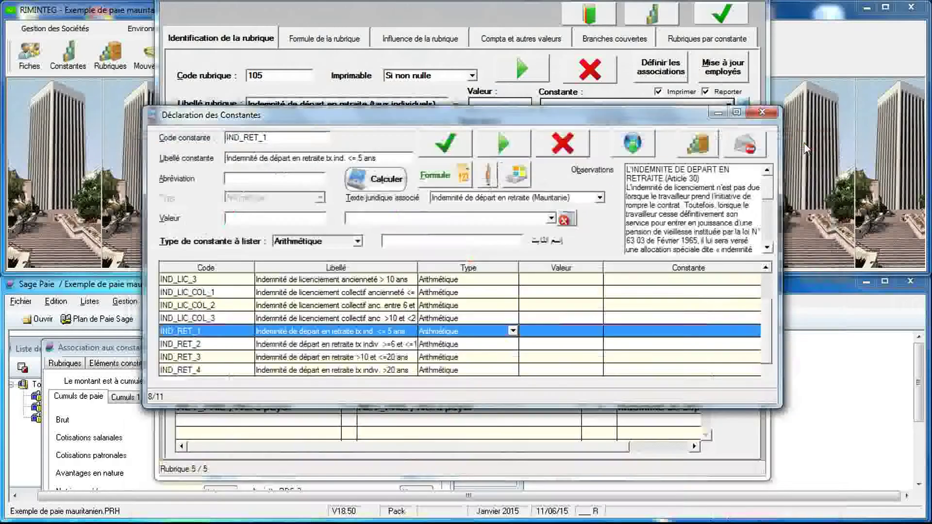
double_click(369, 345)
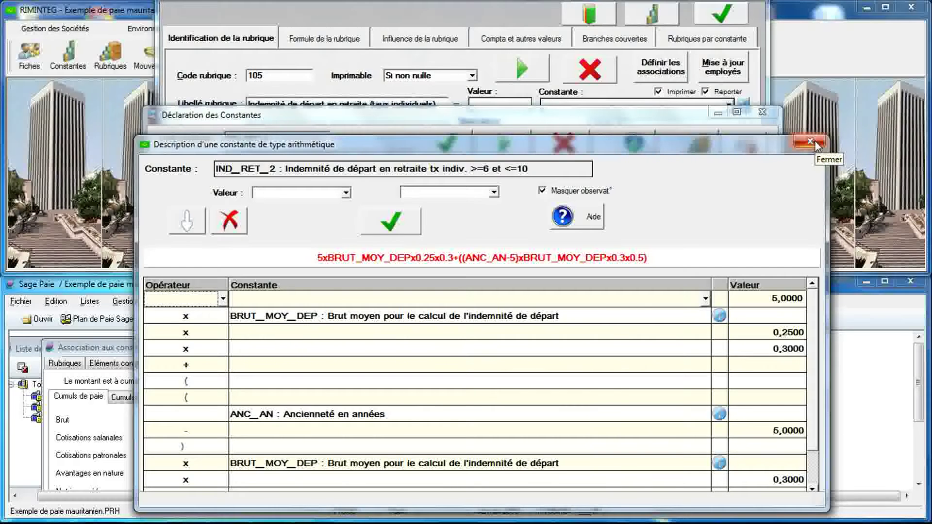
left_click(817, 142)
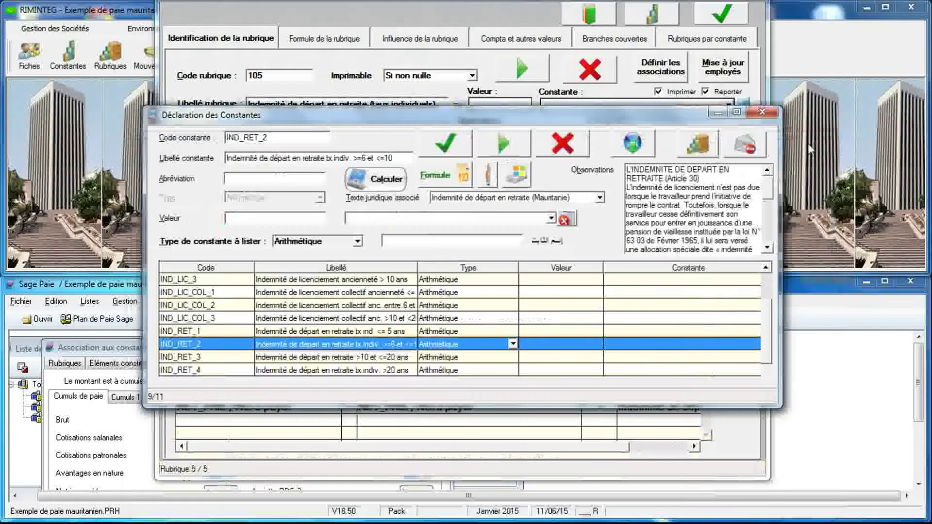
In the IND_RET_3 formula, insert a multiplication by 0,75 after the 0,35 factor, before the final closing parenthesis.
left_click(495, 358)
double_click(495, 359)
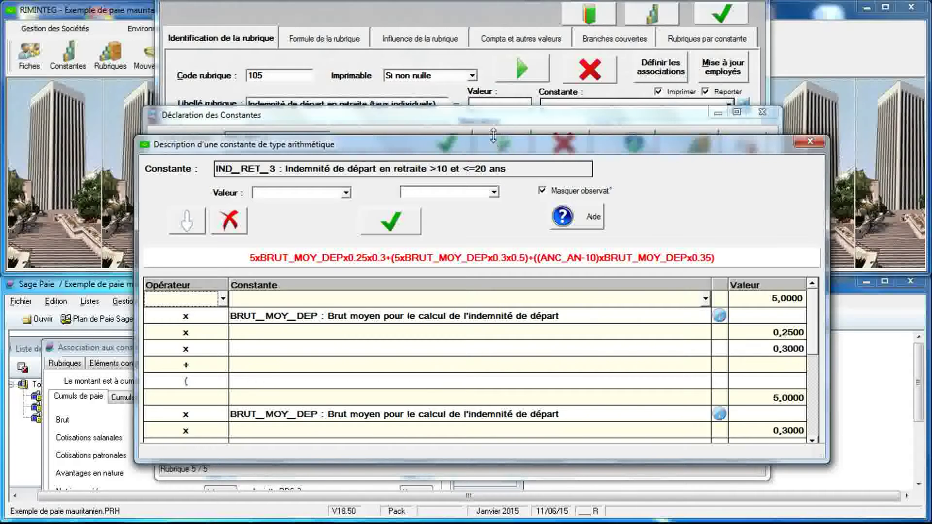
left_click_drag(493, 134, 482, 36)
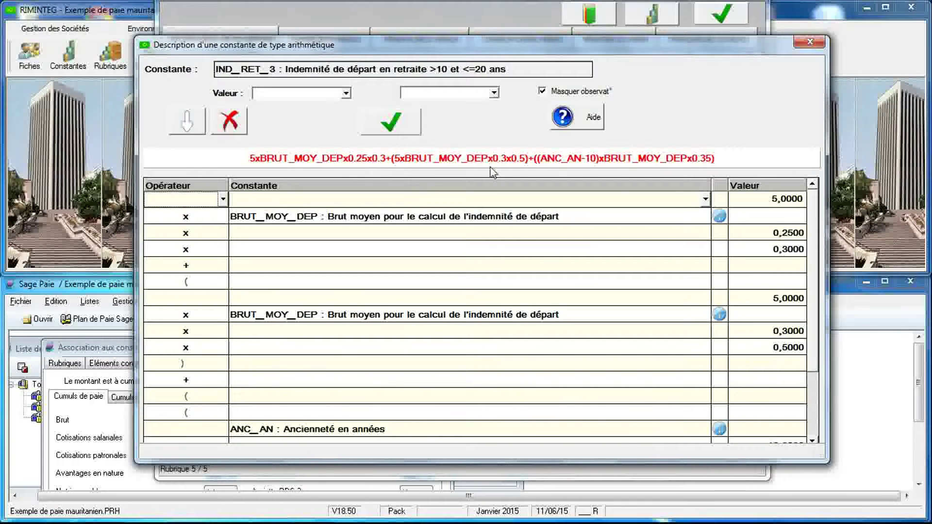
left_click_drag(510, 461, 508, 507)
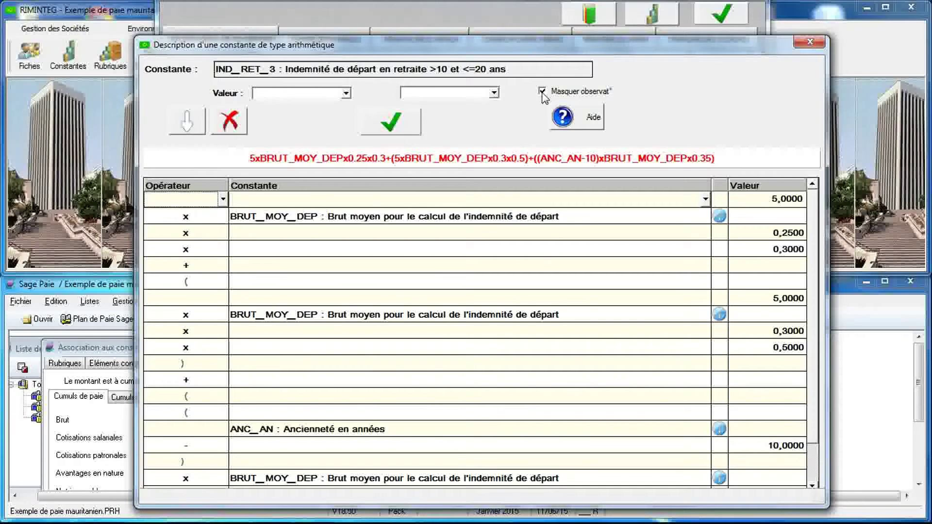
left_click_drag(534, 40, 528, 6)
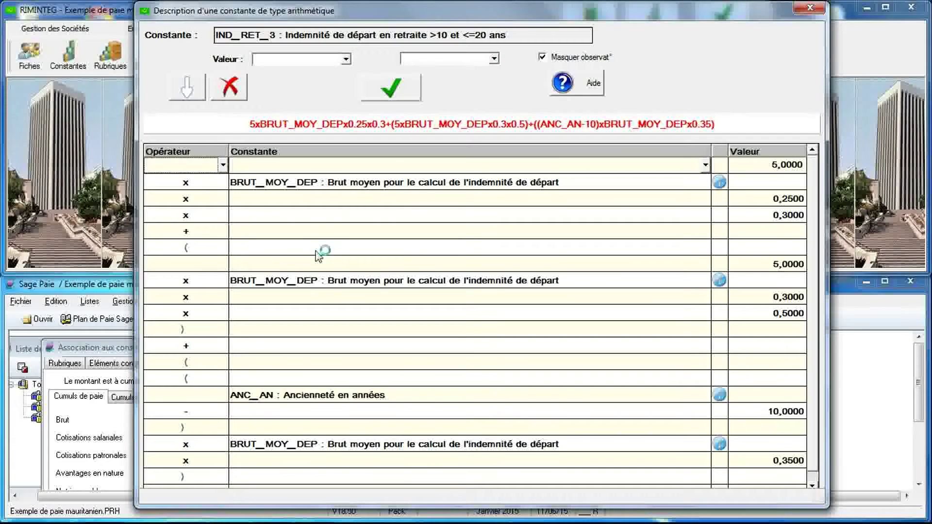
left_click(243, 477)
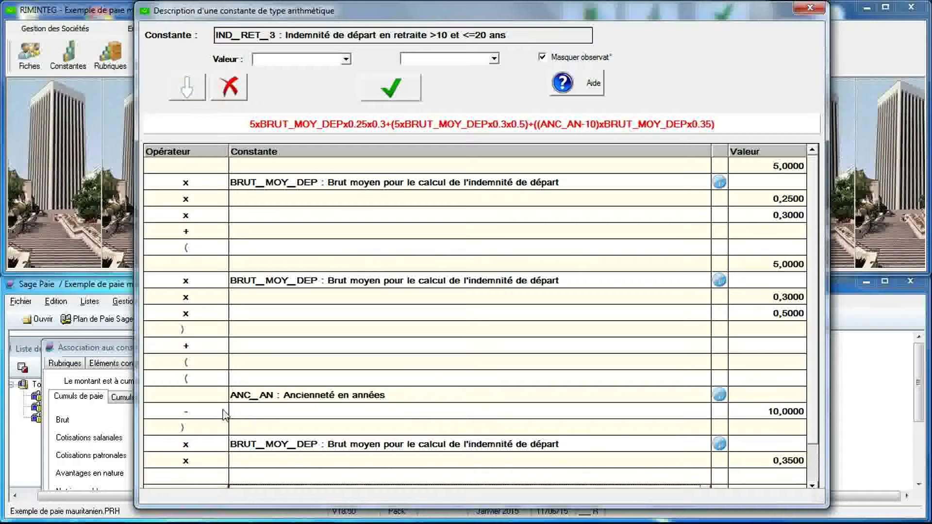
left_click(224, 477)
left_click(223, 476)
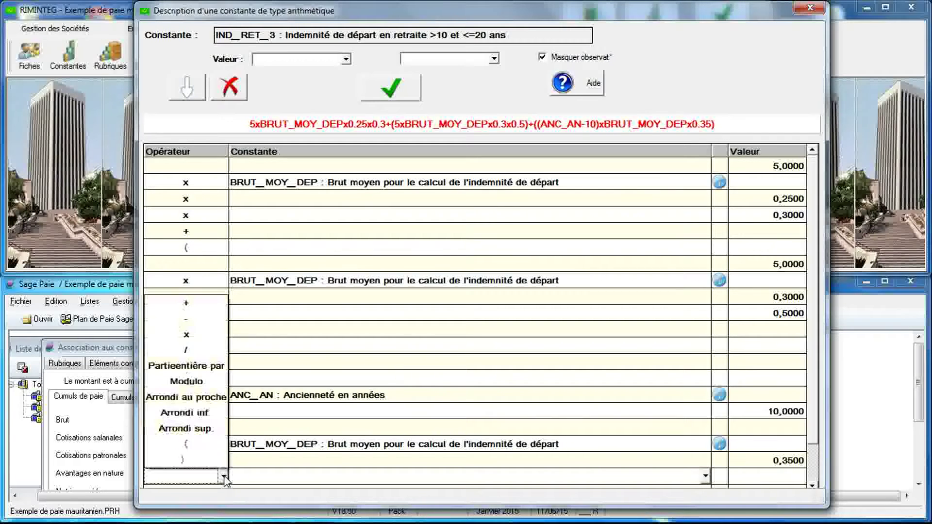
left_click(194, 335)
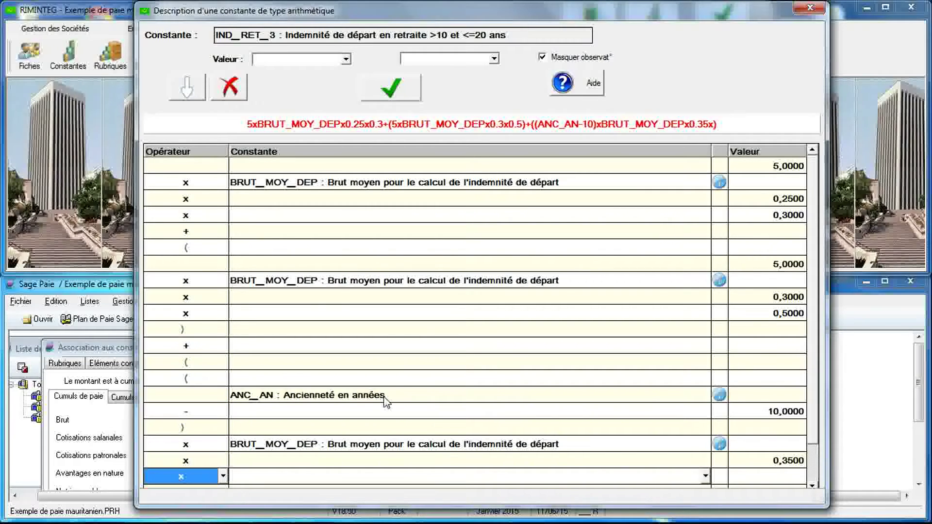
left_click(742, 474)
type("0,75")
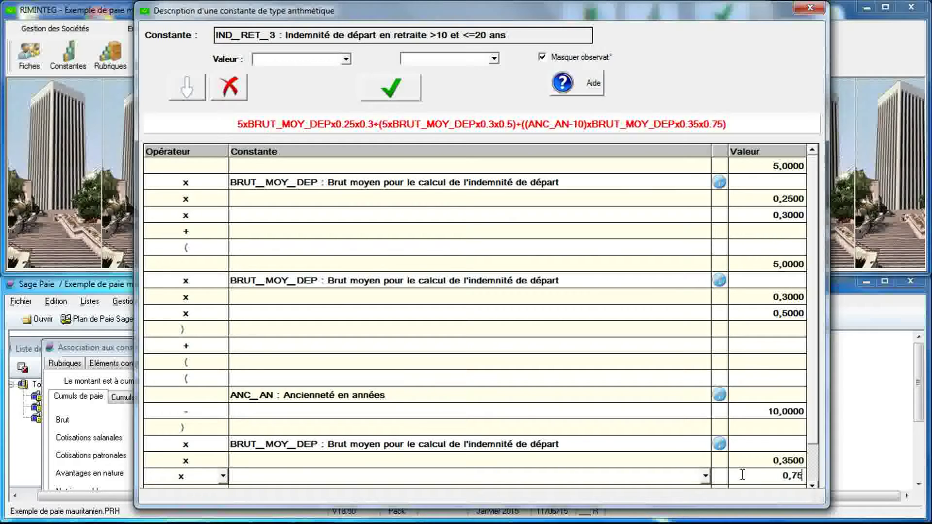
Save the modified IND_RET_3 formula and close its description window.
left_click(411, 96)
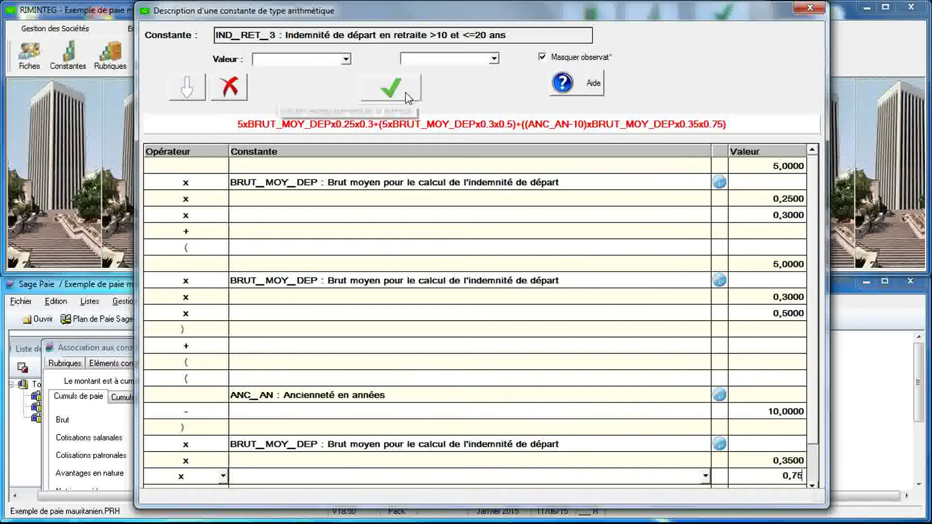
left_click(488, 285)
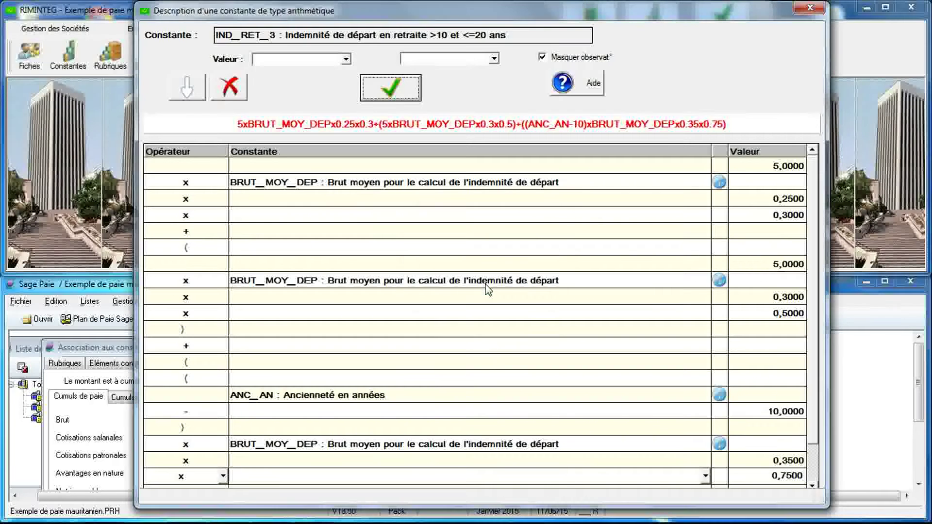
left_click(808, 8)
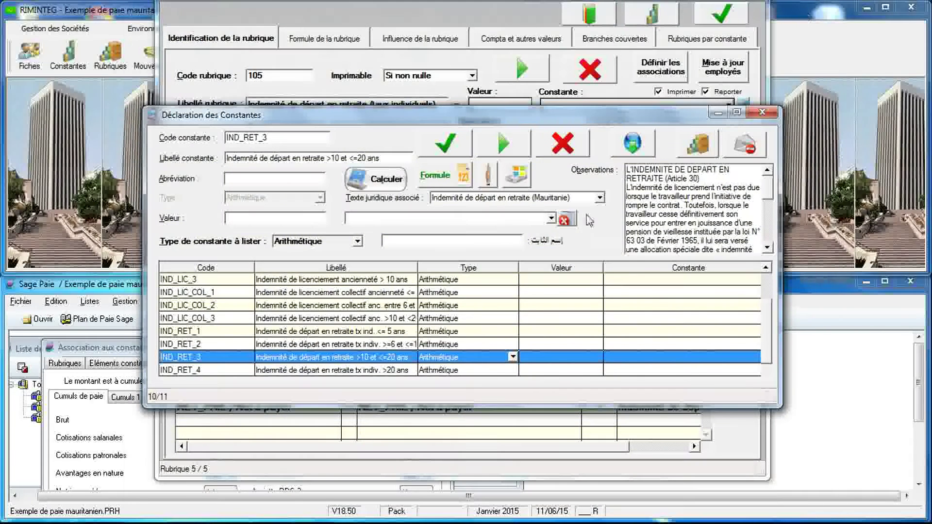
Check the formulas of the constants IND_RET_4, IND_RET_3, IND_RET_2 and IND_RET_1 one after another.
double_click(480, 370)
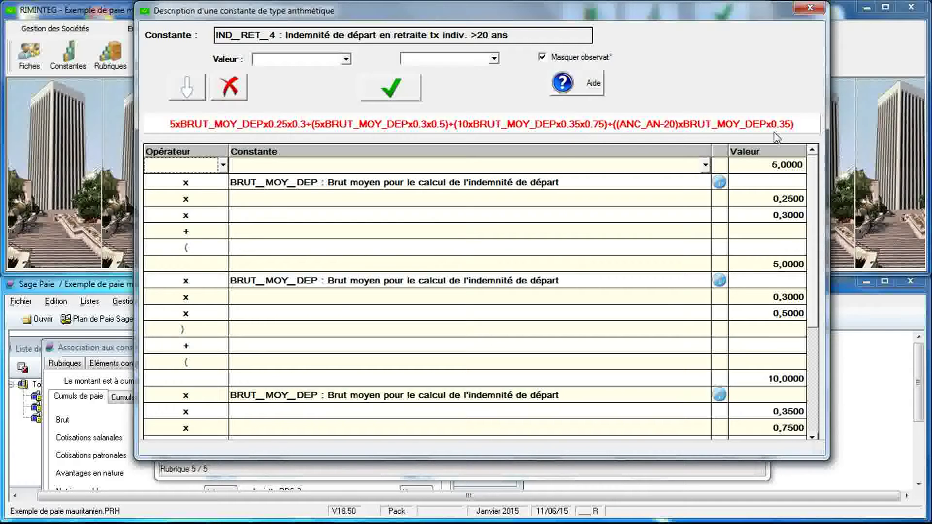
left_click(810, 7)
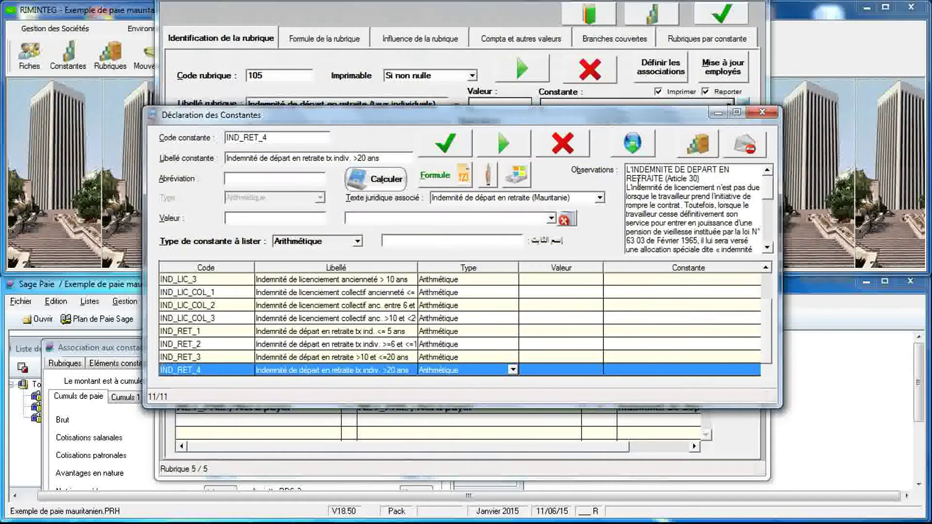
double_click(493, 357)
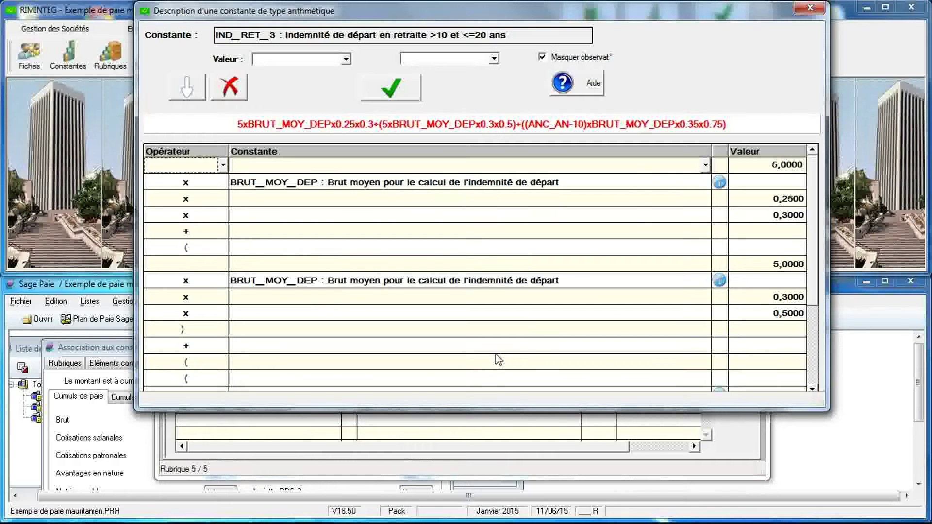
left_click(810, 7)
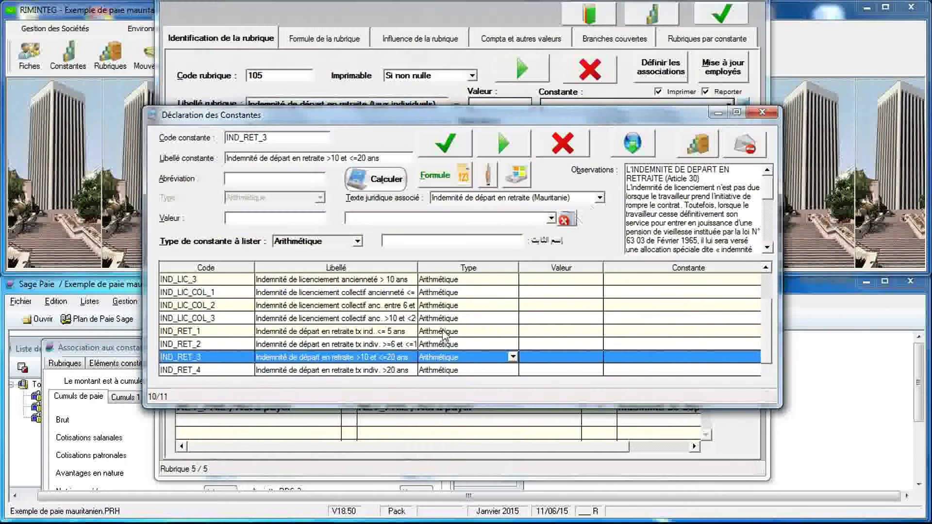
double_click(408, 345)
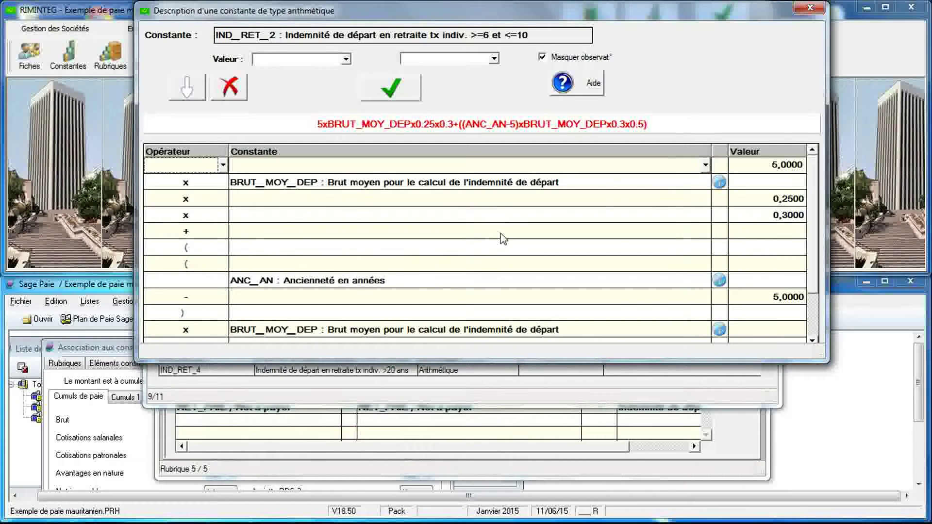
left_click(809, 7)
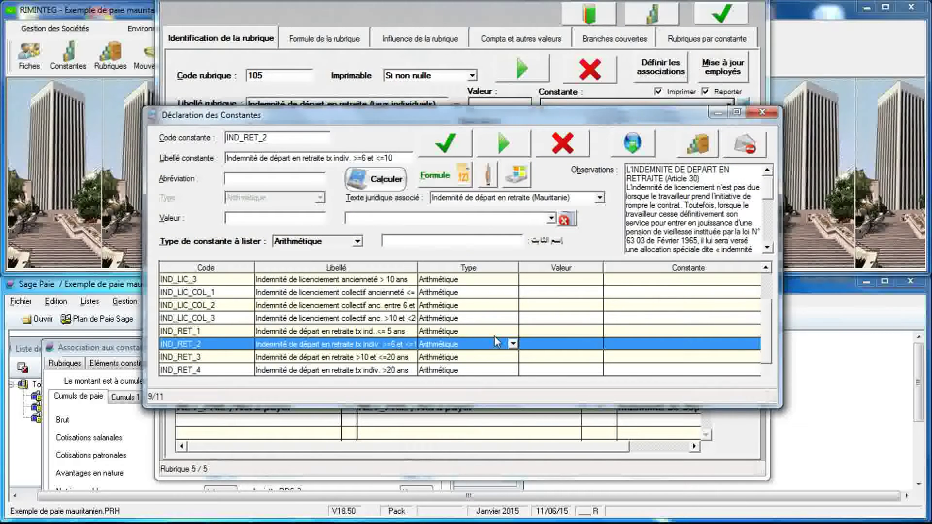
double_click(485, 332)
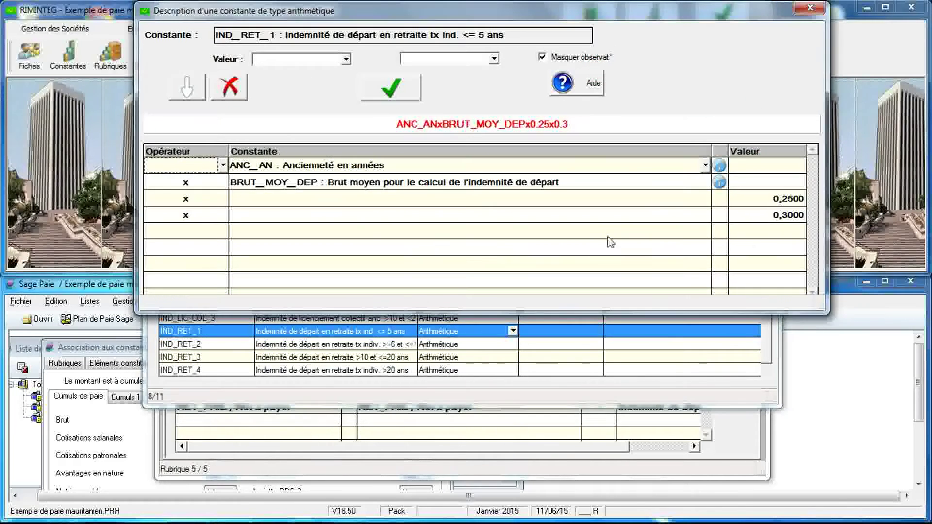
left_click(809, 7)
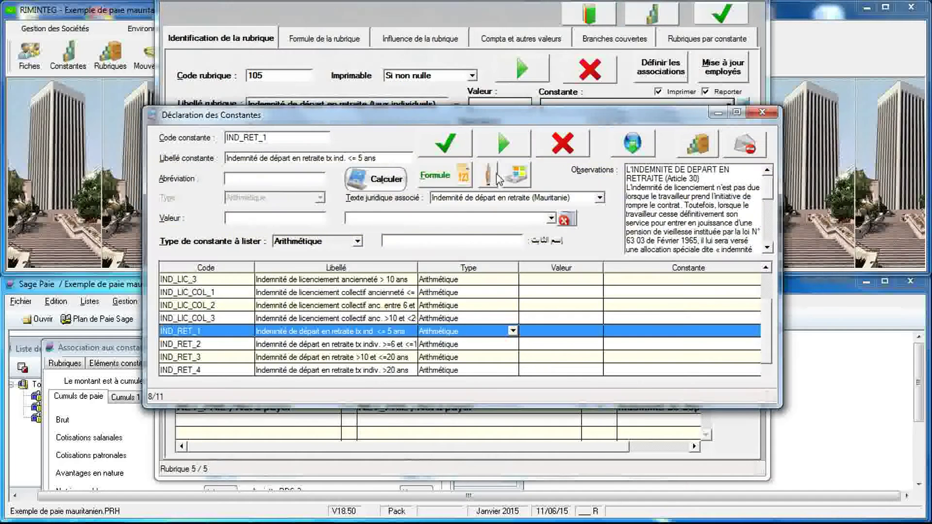
Enter a new constant with code IND_RET and label "Indemnité de départ en retraite taux individuels".
double_click(324, 138)
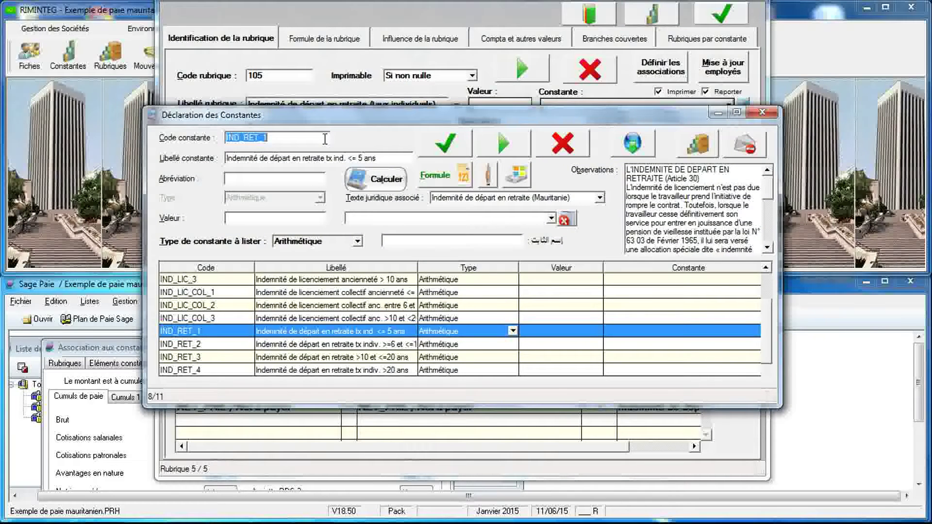
left_click(314, 138)
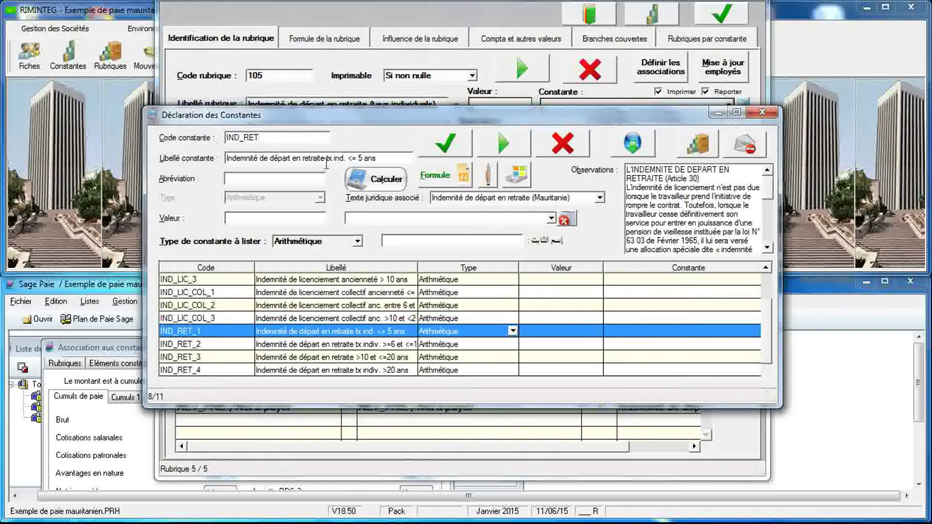
left_click(326, 157)
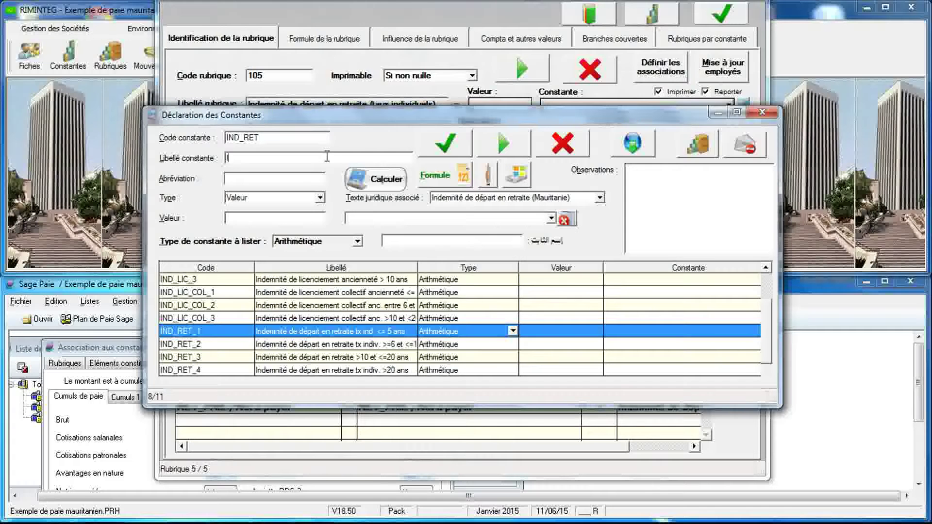
type("Indemnité de départ en r")
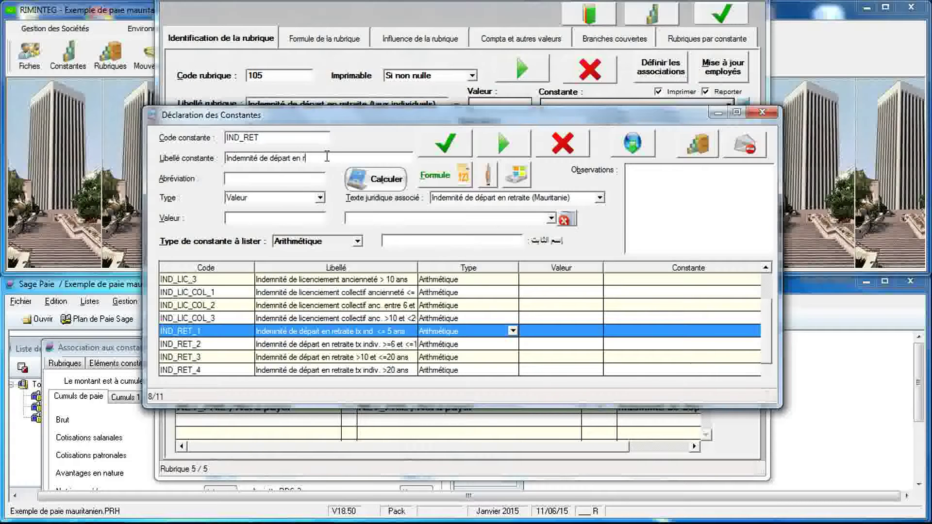
type("etraite taux i")
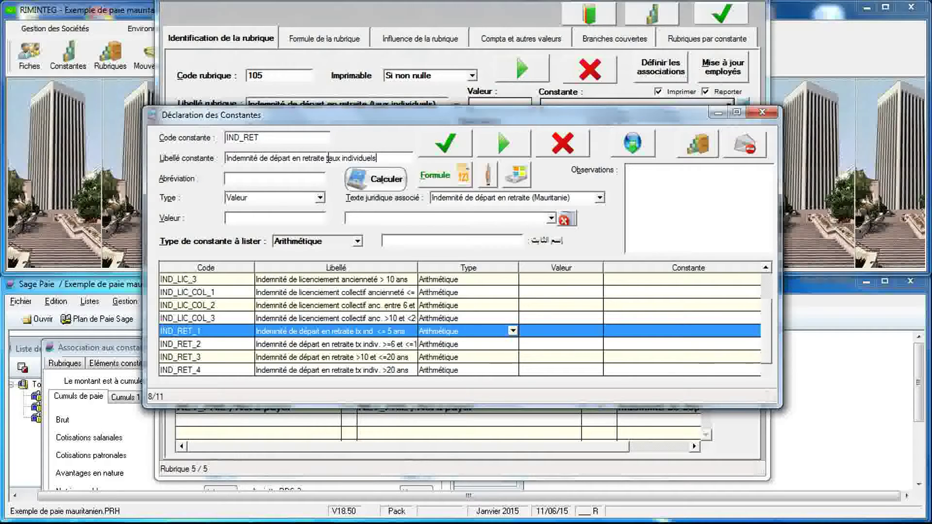
Give IND_RET the type Grille-Tranche and the legal text "Indemnité de départ en retraite (Mauritanie)", and save the constant.
left_click(320, 199)
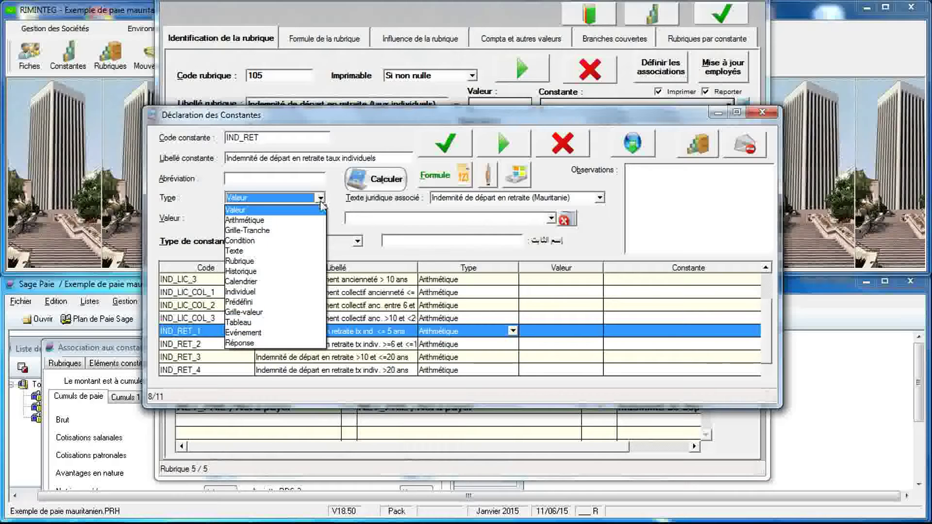
left_click(313, 231)
left_click(479, 203)
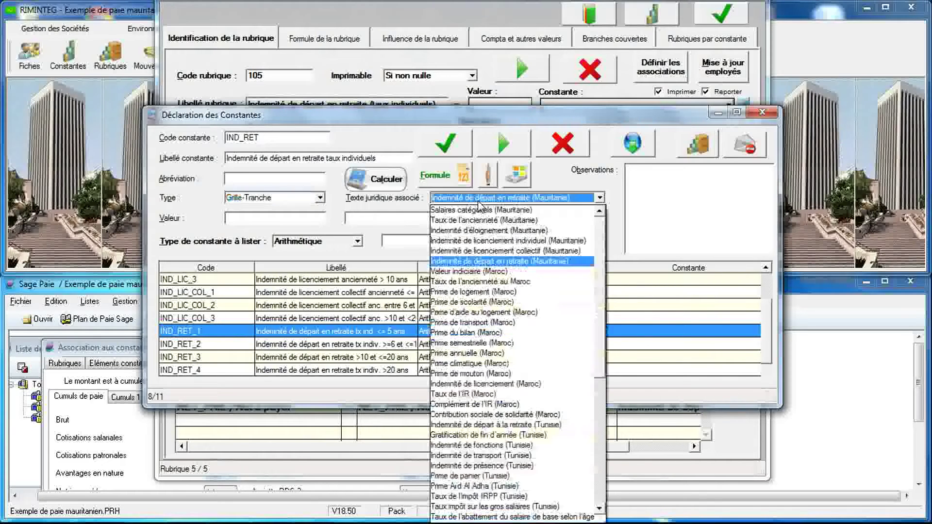
left_click(485, 263)
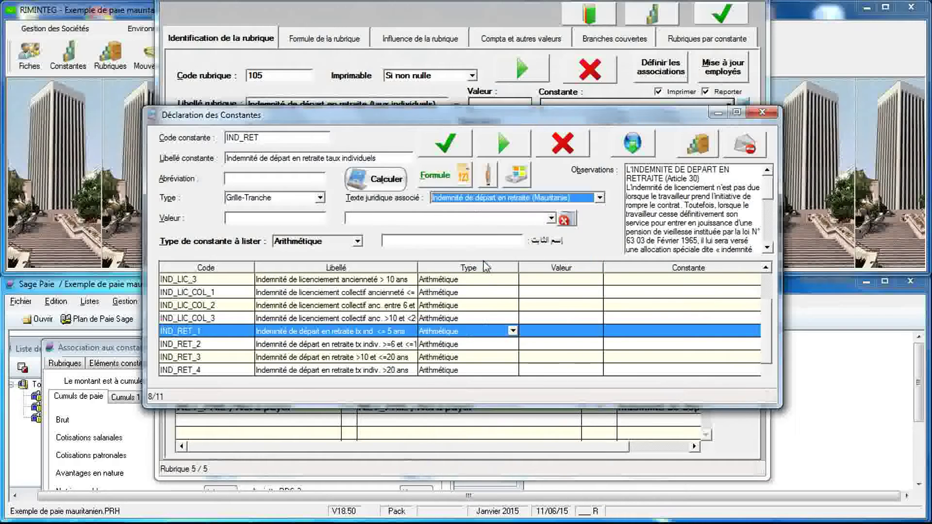
left_click(450, 154)
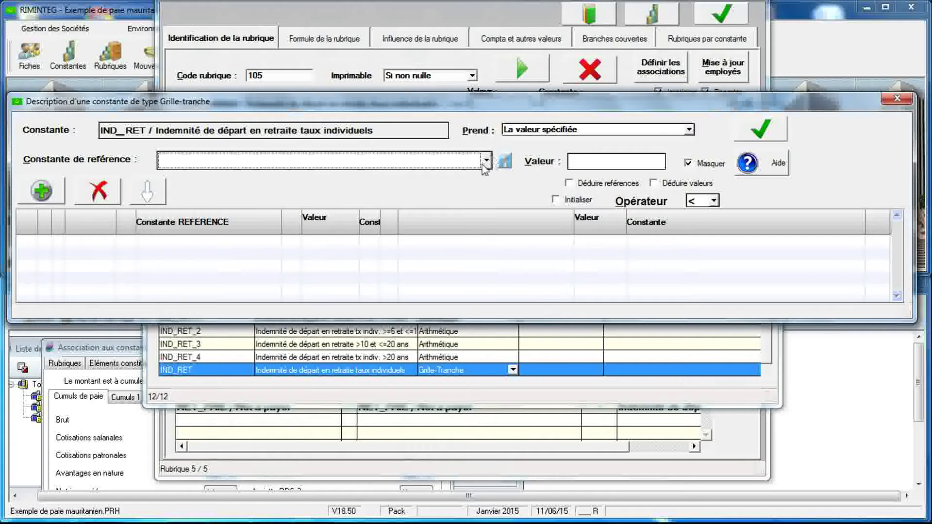
Set the IND_RET grid's reference constant to ANC_AN / Ancienneté en années and its operator to <=.
left_click(486, 160)
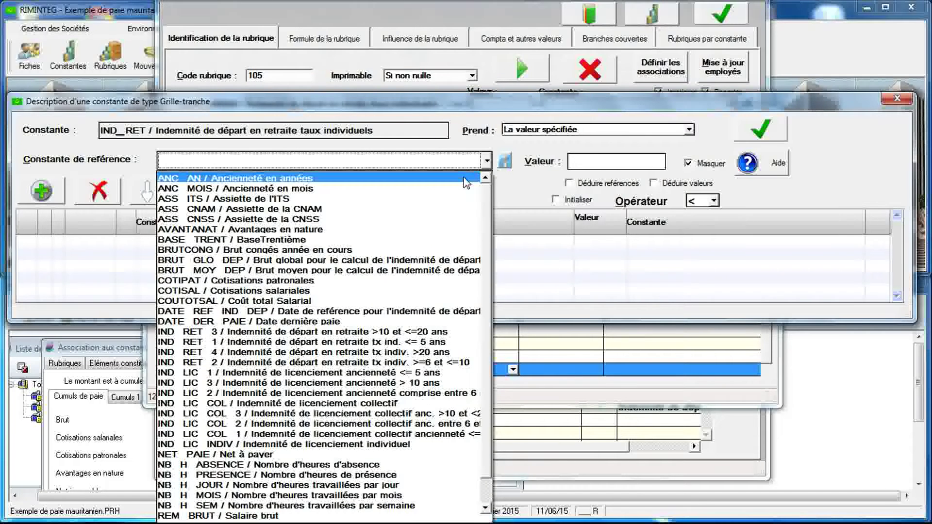
left_click(464, 179)
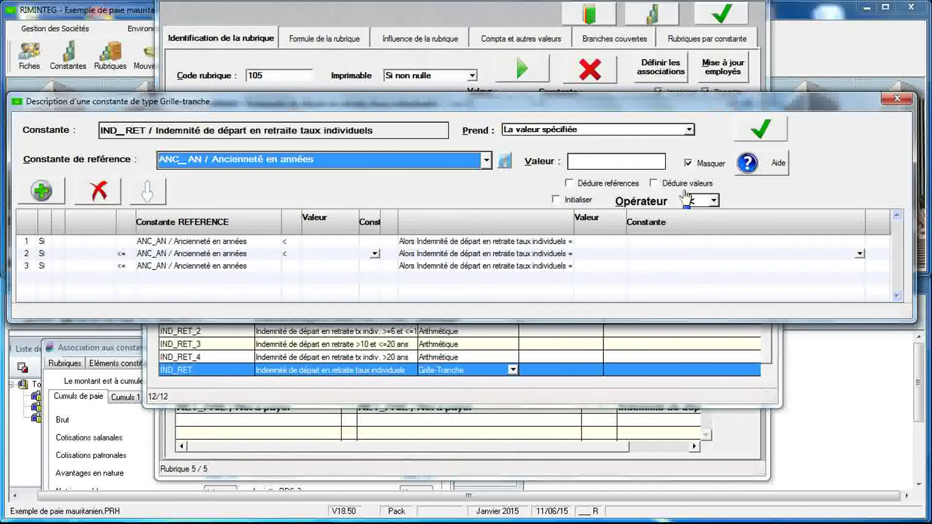
left_click(714, 200)
left_click(693, 225)
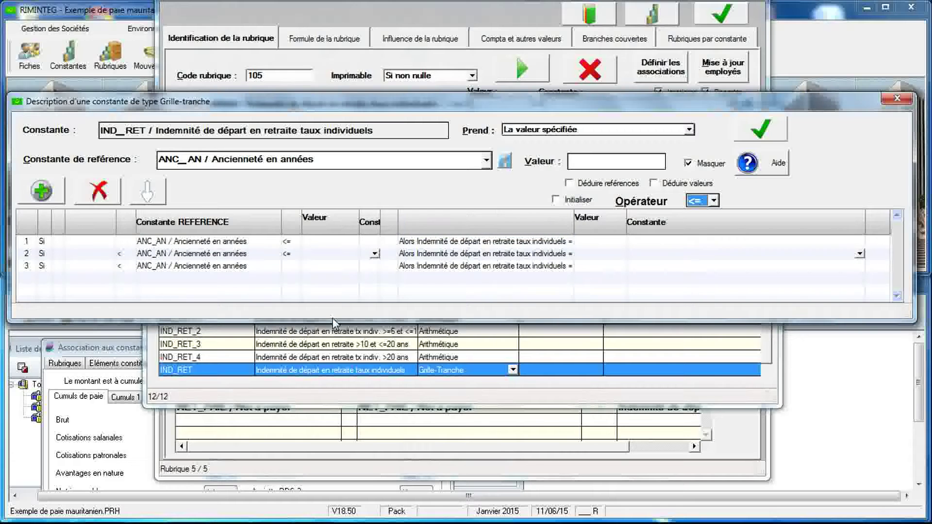
Define the first bracket of the IND_RET grid with upper limit 5 and resulting constant IND_RET_1.
left_click(321, 241)
type("5")
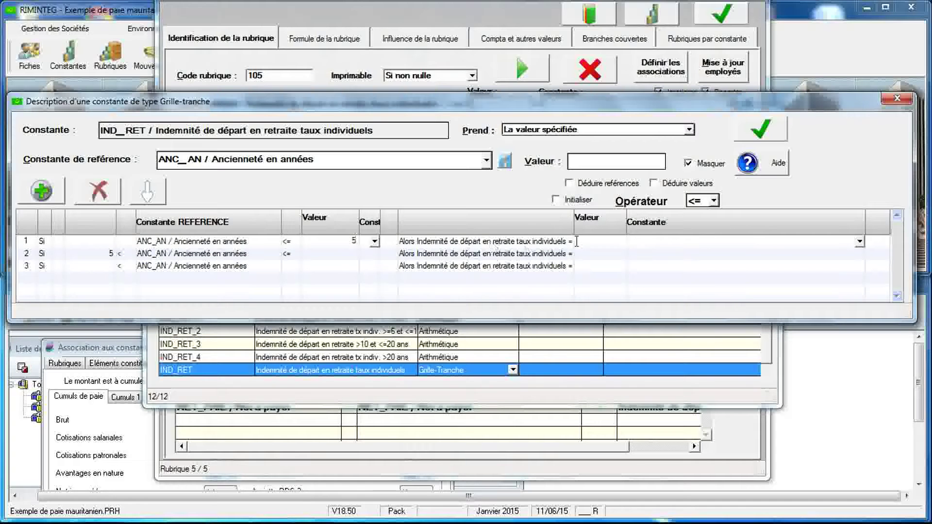
left_click(859, 241)
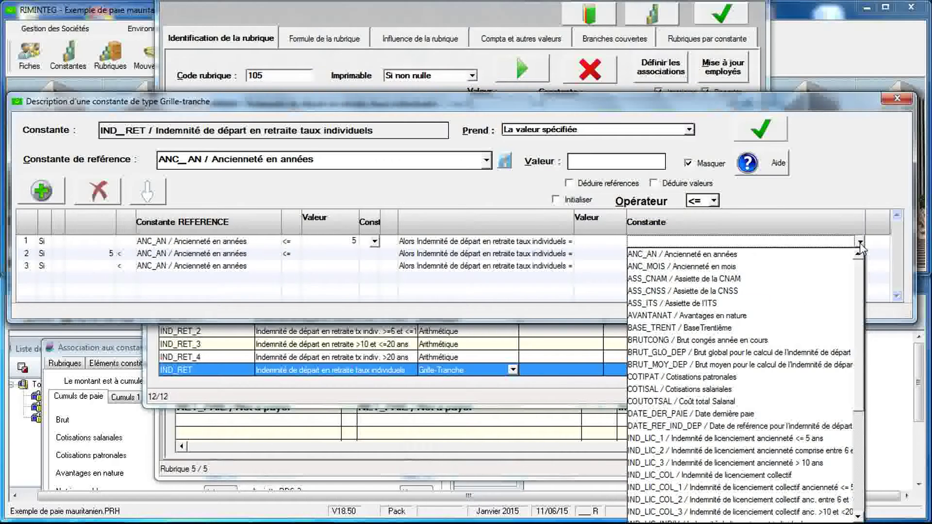
left_click_drag(860, 285, 860, 338)
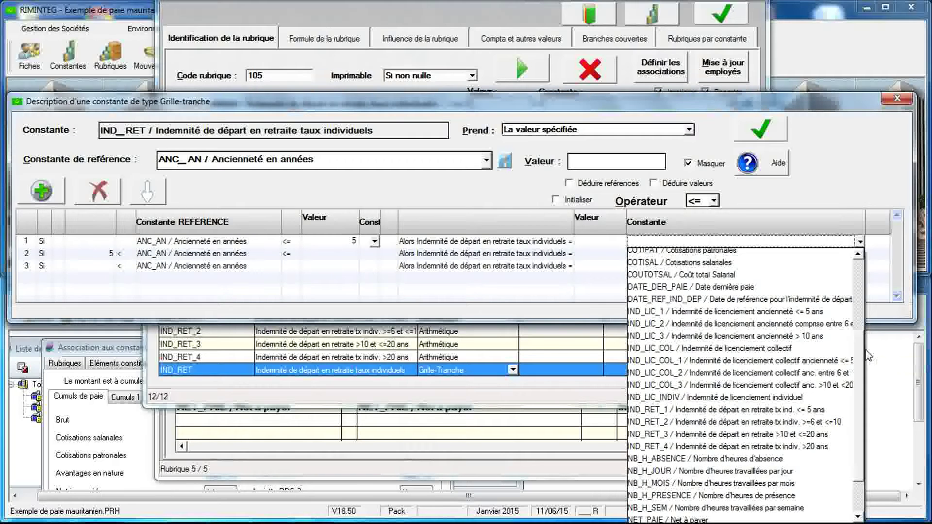
left_click(806, 410)
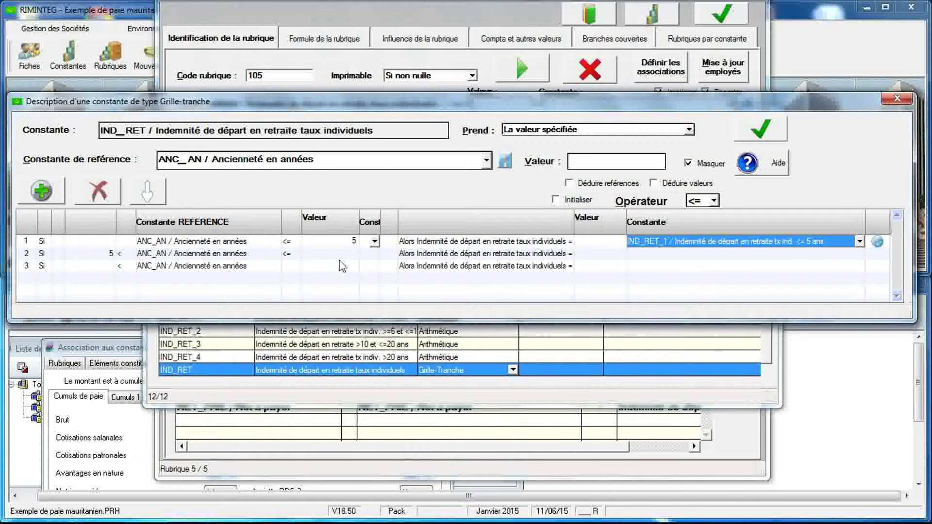
Complete the second seniority bracket of the IND_RET grid with an upper limit of 10 and the constant IND_RET_2.
left_click(332, 254)
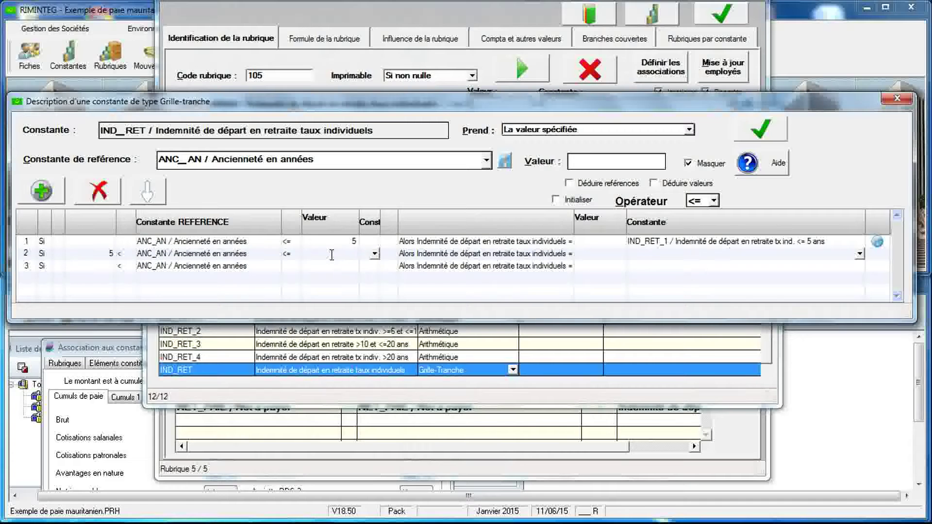
left_click(859, 255)
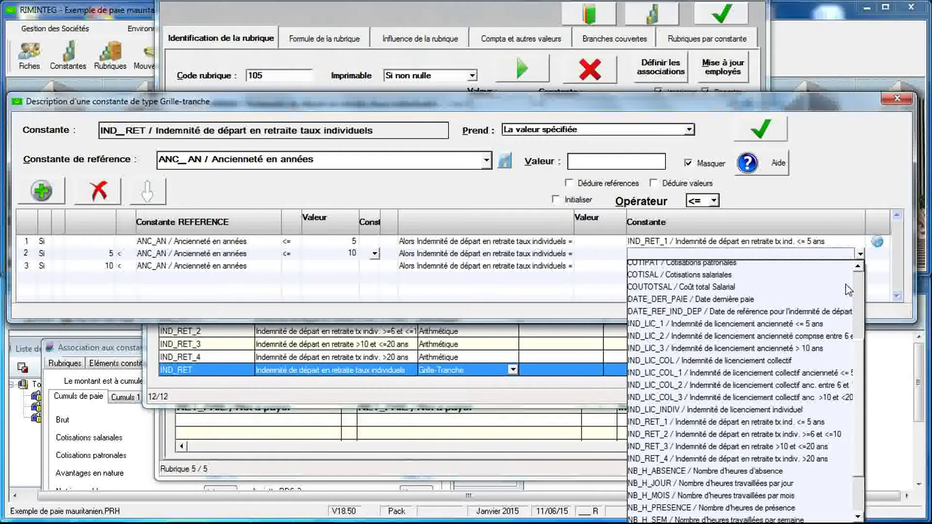
left_click(799, 435)
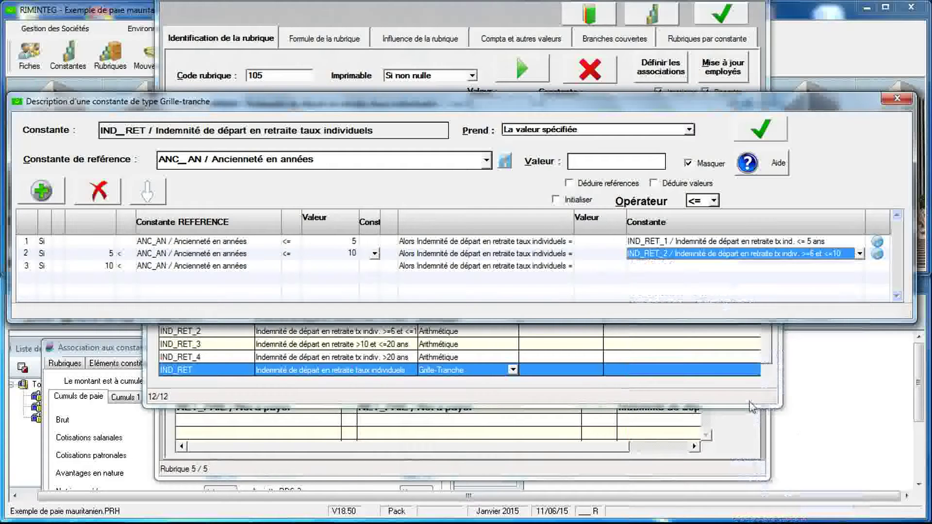
Add another bracket line and complete the third bracket with an upper limit of 20 and the constant IND_RET_3.
left_click(57, 201)
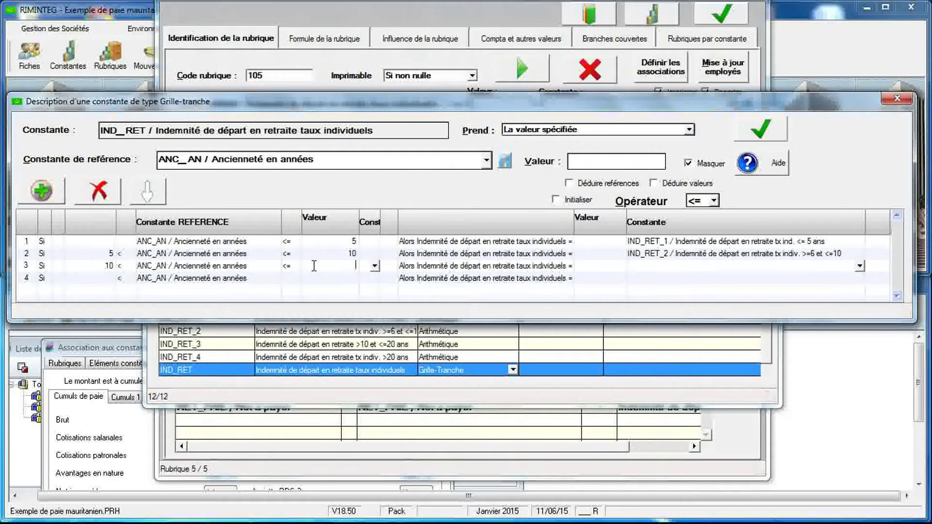
type("20")
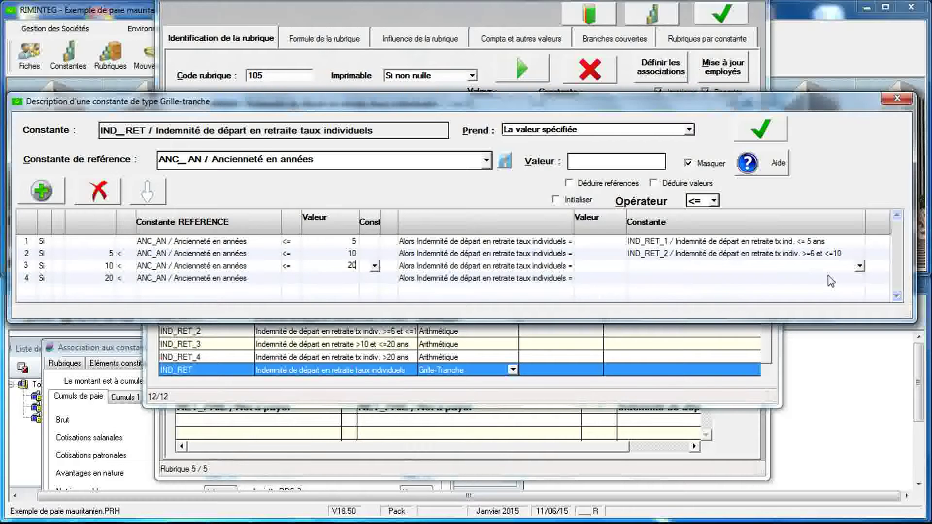
left_click(860, 266)
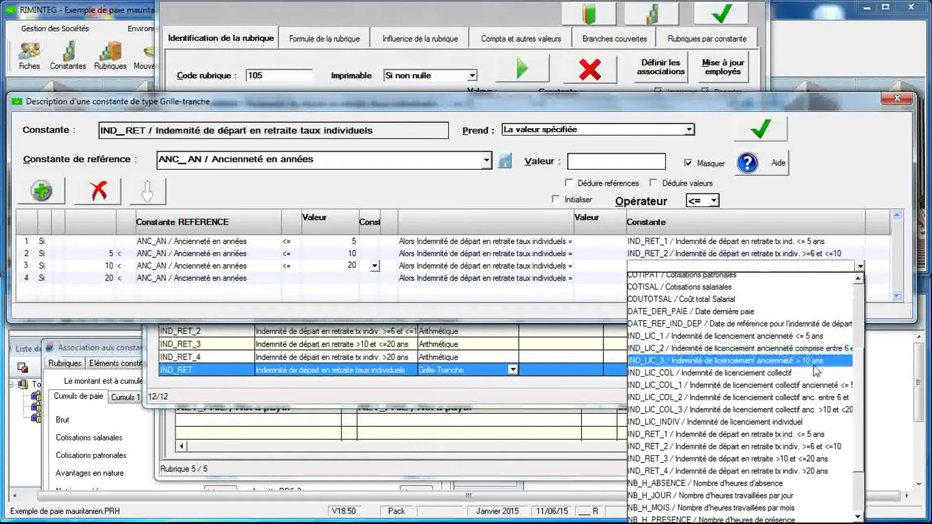
left_click(777, 459)
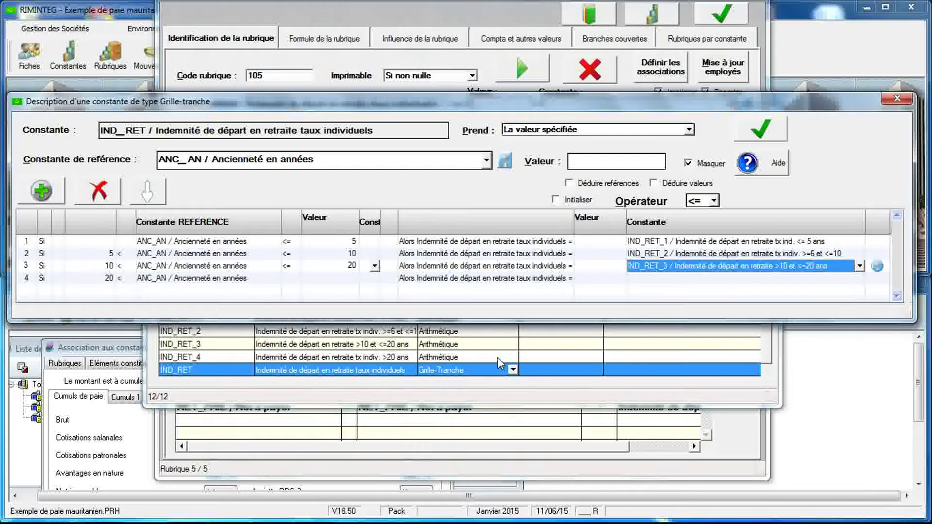
Assign IND_RET_4 to the last bracket above 20 years, then save the grid and close its description.
left_click(323, 278)
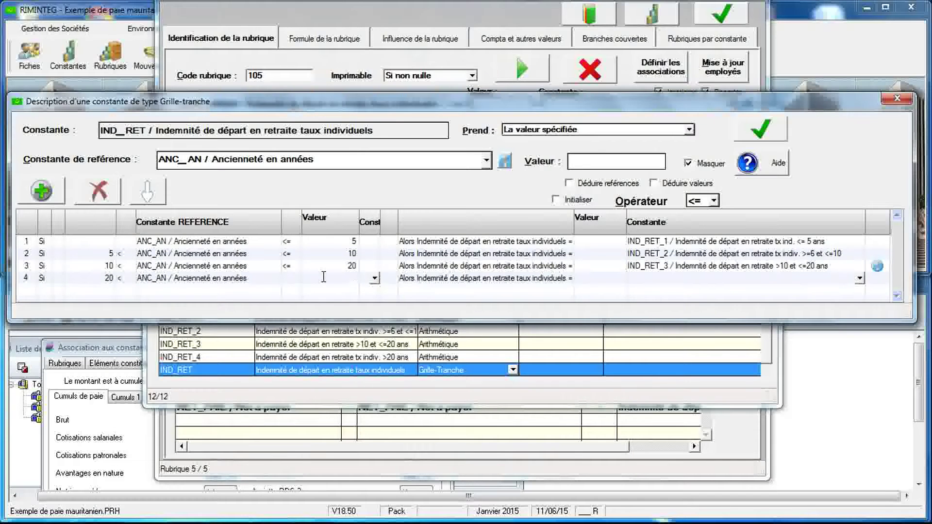
left_click(860, 278)
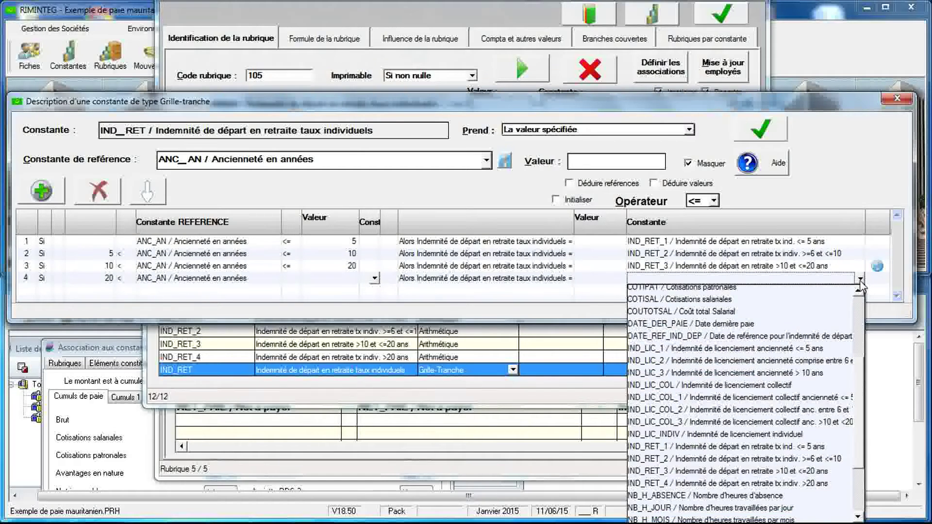
left_click(789, 483)
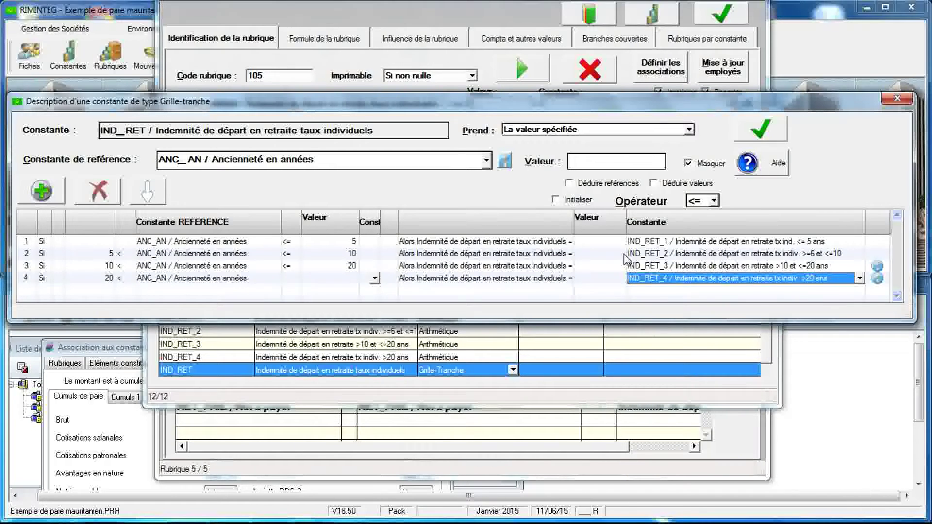
left_click(750, 139)
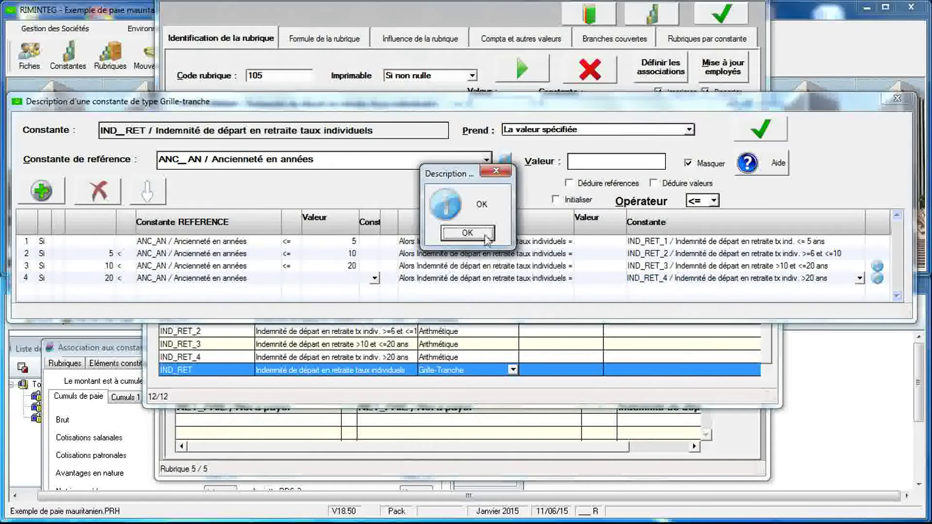
left_click(484, 238)
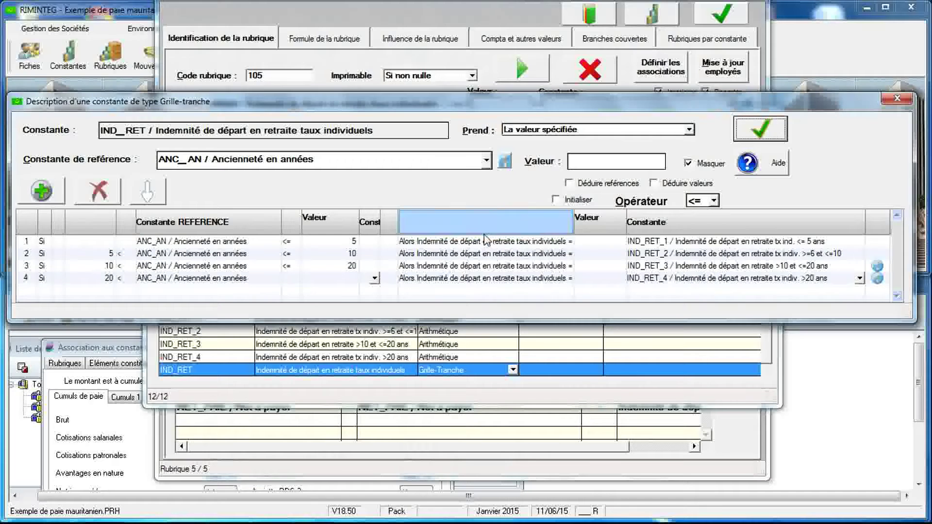
left_click(896, 101)
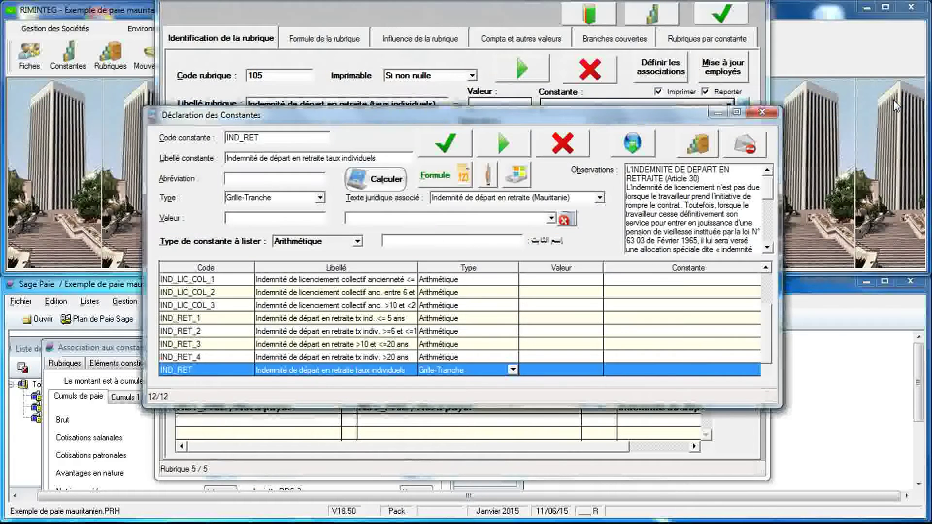
Open the constant calculation window and arrange it beside the constants declaration so both can be used.
left_click(389, 186)
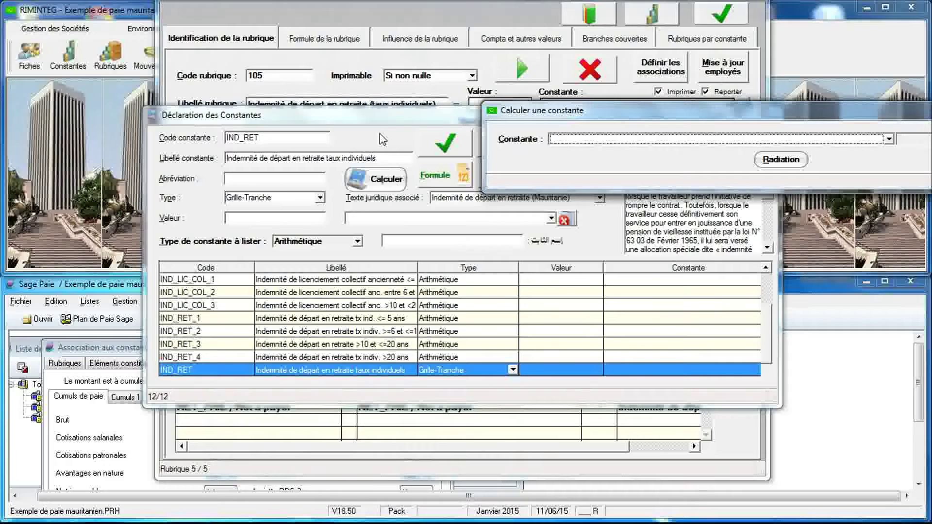
left_click_drag(372, 117, 271, 18)
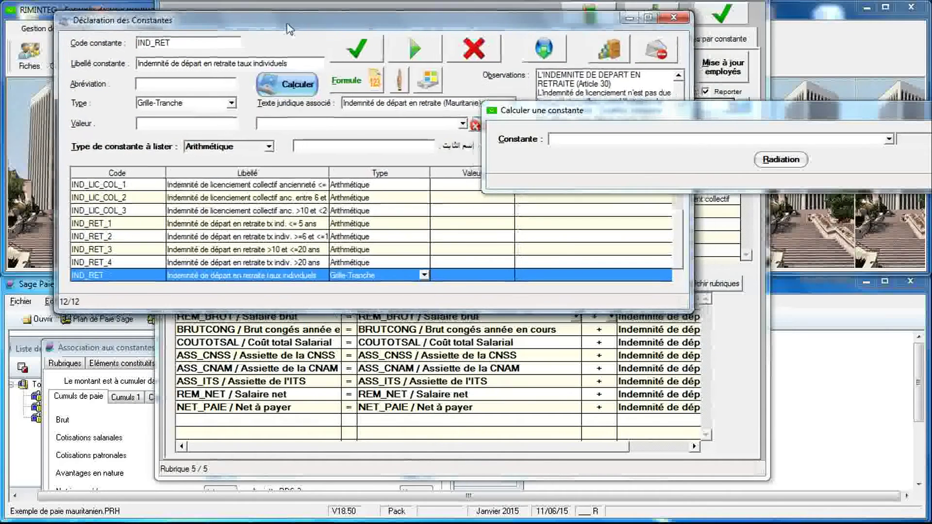
left_click_drag(527, 115, 444, 38)
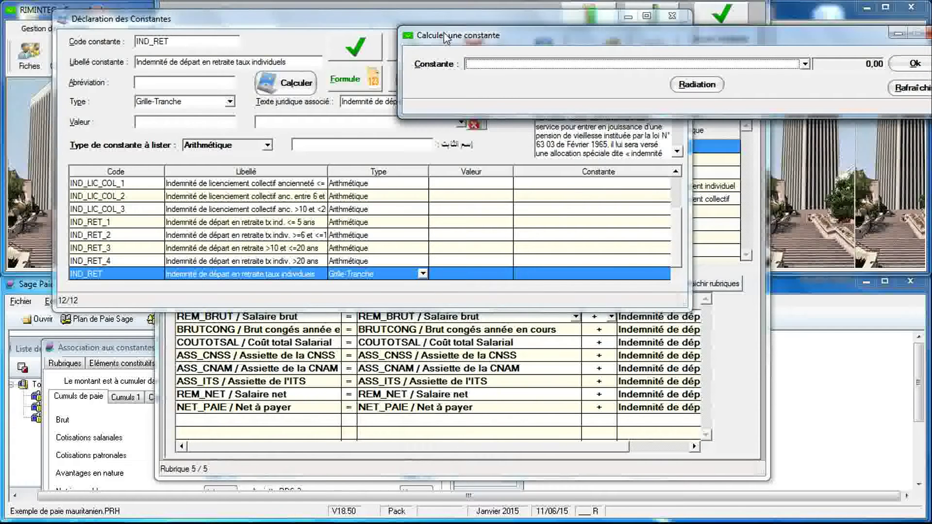
Load the constant ANC_AN in the constants declaration and enlarge the window to show more of the list.
left_click(196, 42)
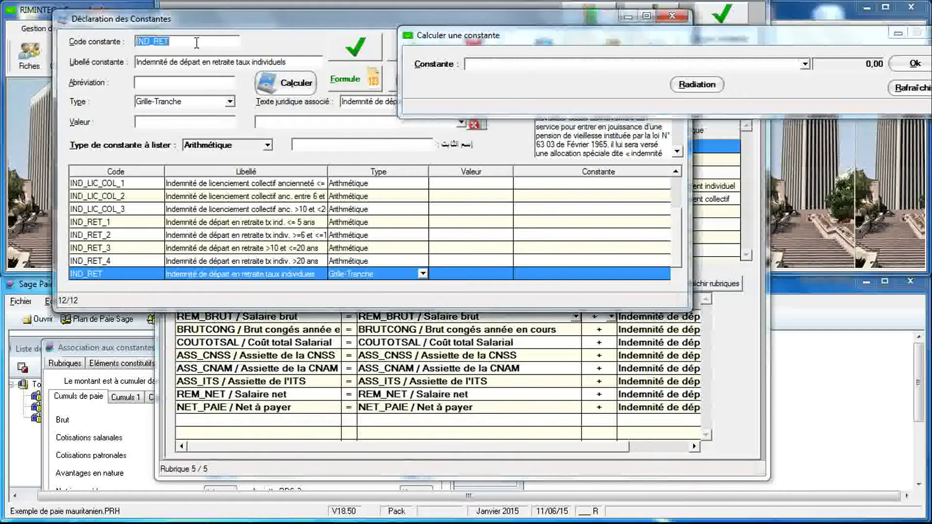
type("ANC")
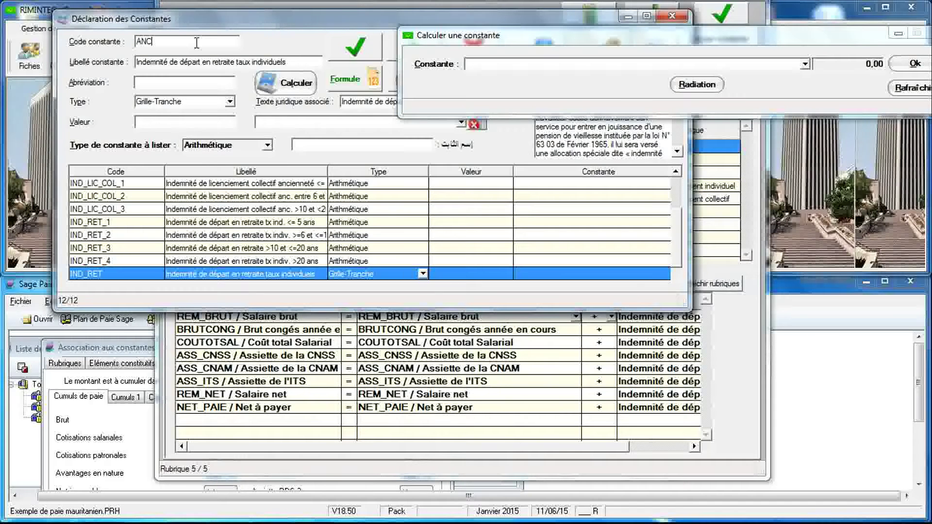
type("_AN")
key("Tab")
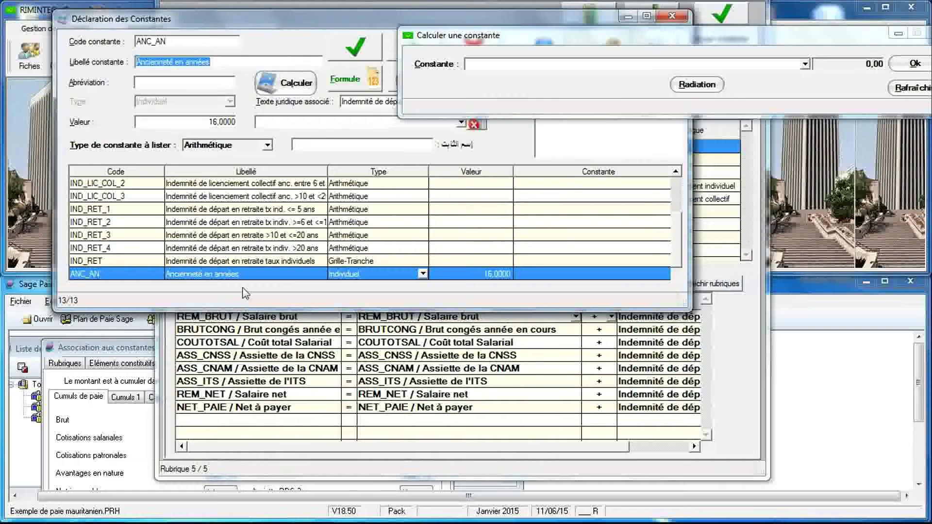
left_click_drag(247, 308, 247, 403)
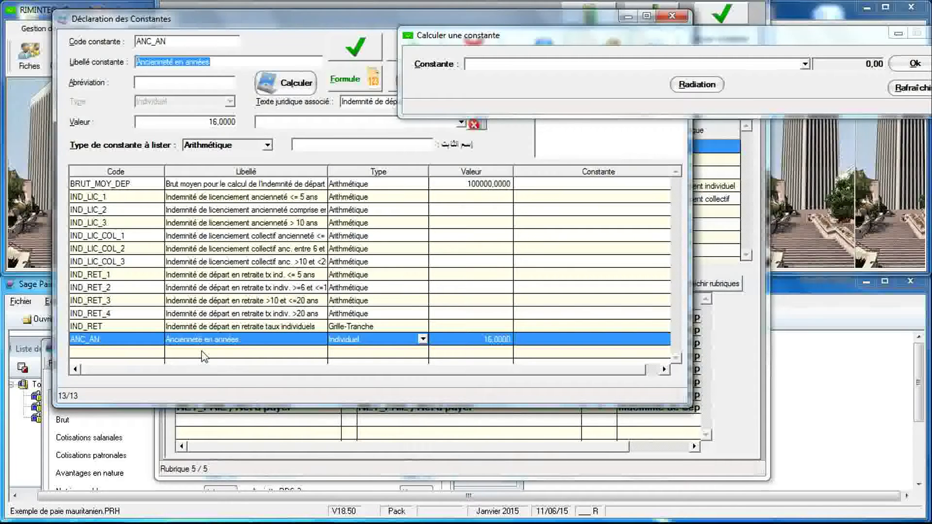
Set ANC_AN to 3, save it, and calculate the constant IND_RET.
left_click(226, 123)
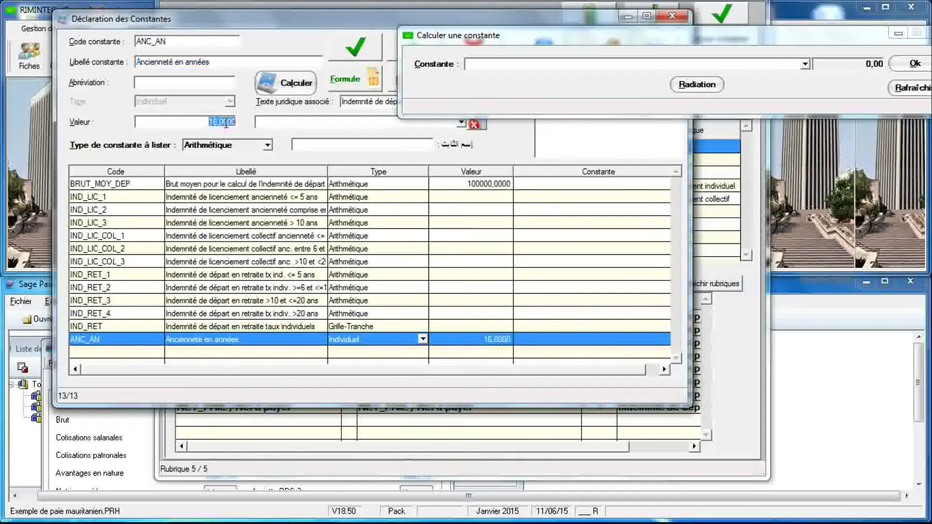
type("3")
left_click(353, 54)
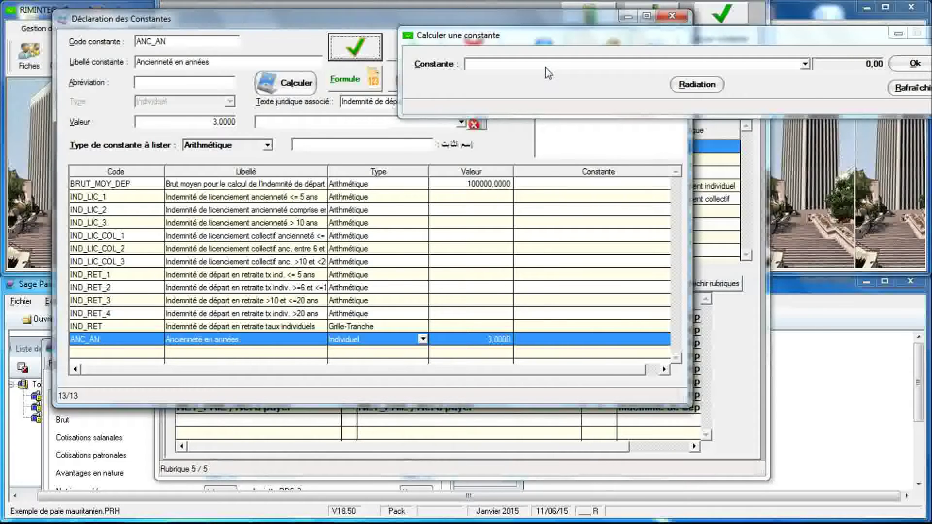
left_click(546, 67)
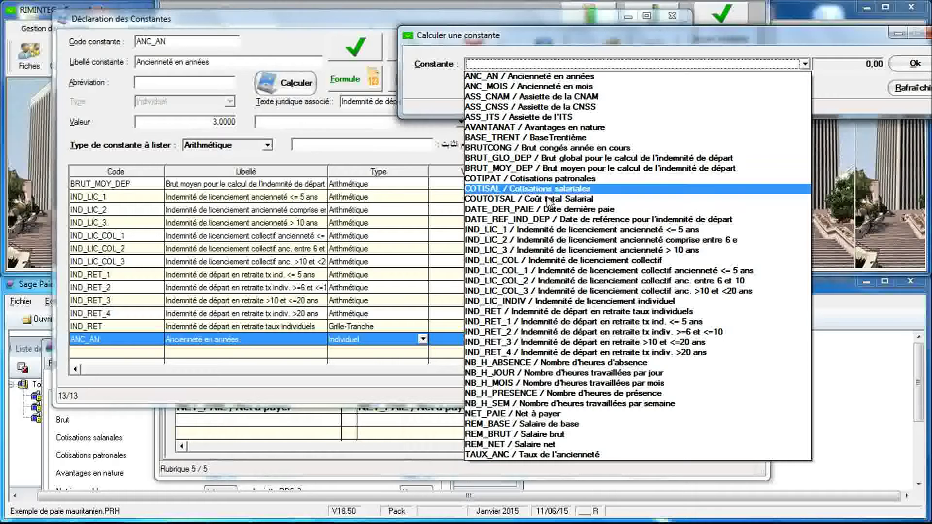
left_click(544, 311)
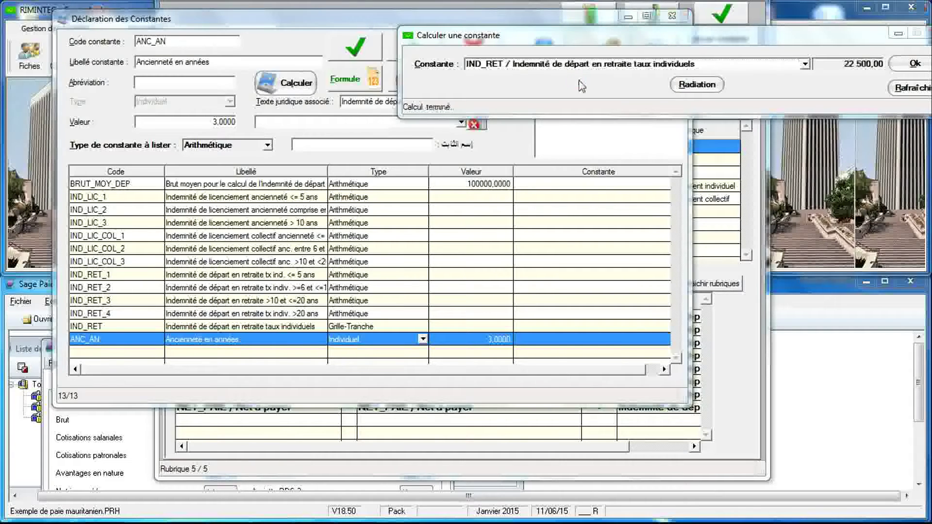
Open the radiation indemnity calculation, place it below the constant result, and choose Mise à la retraite as departure type.
left_click(689, 92)
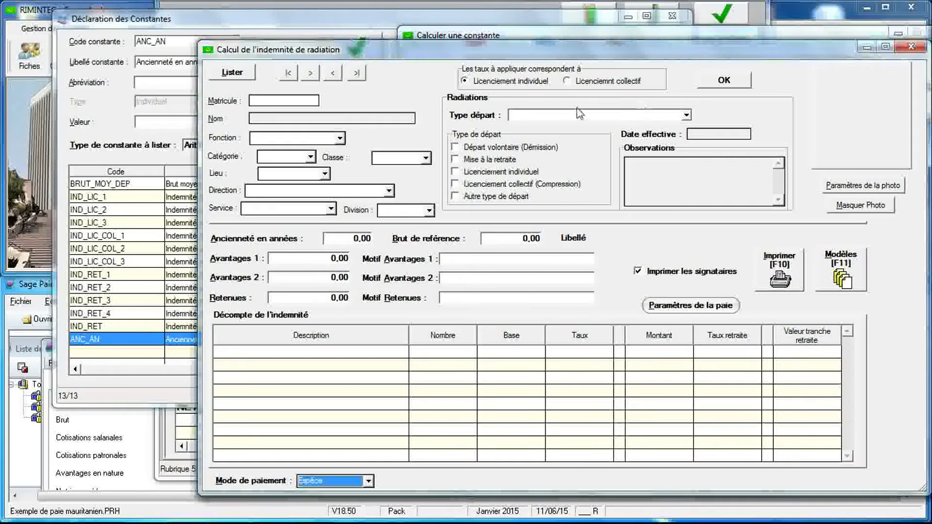
left_click_drag(544, 57, 542, 122)
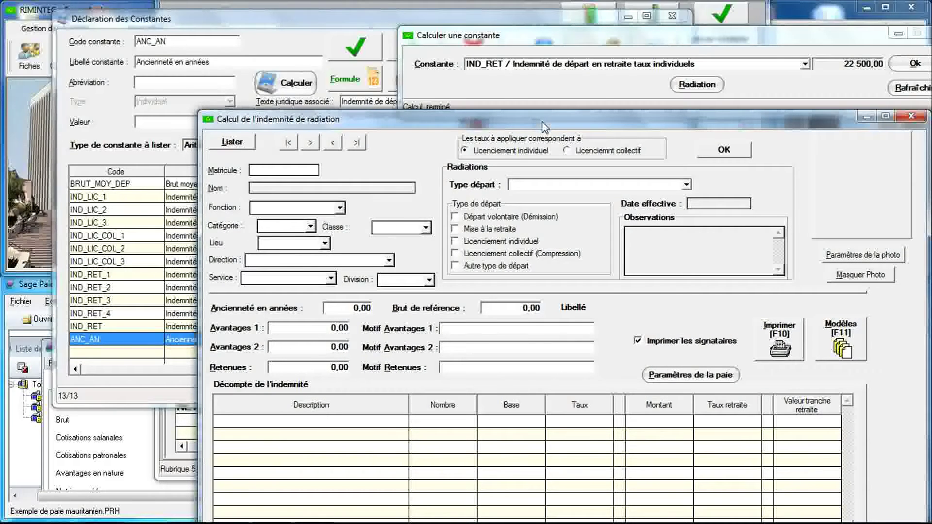
left_click_drag(542, 123, 532, 116)
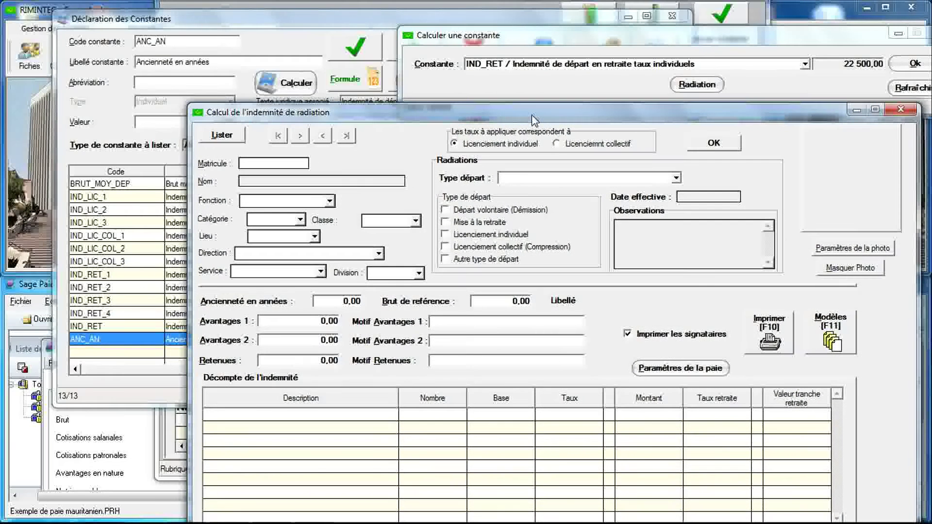
left_click(484, 223)
Calculate the retirement indemnity for a seniority of 3 years and a reference gross of 100 000.
left_click(335, 301)
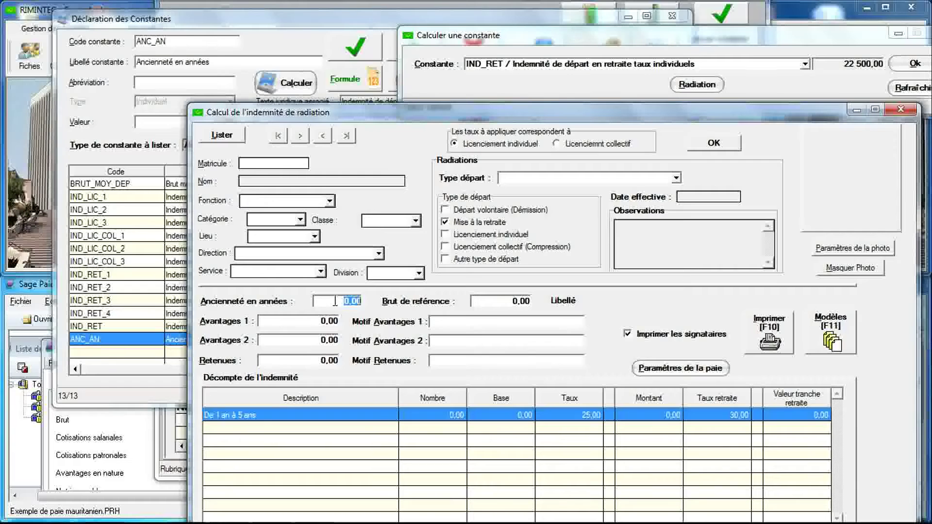
type("3")
left_click(502, 304)
type("1")
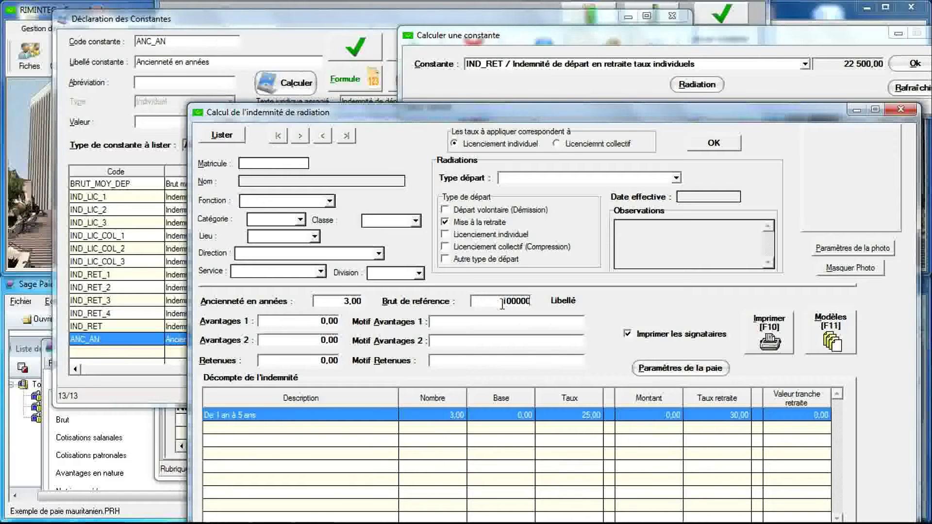
type("00 000")
key("Tab")
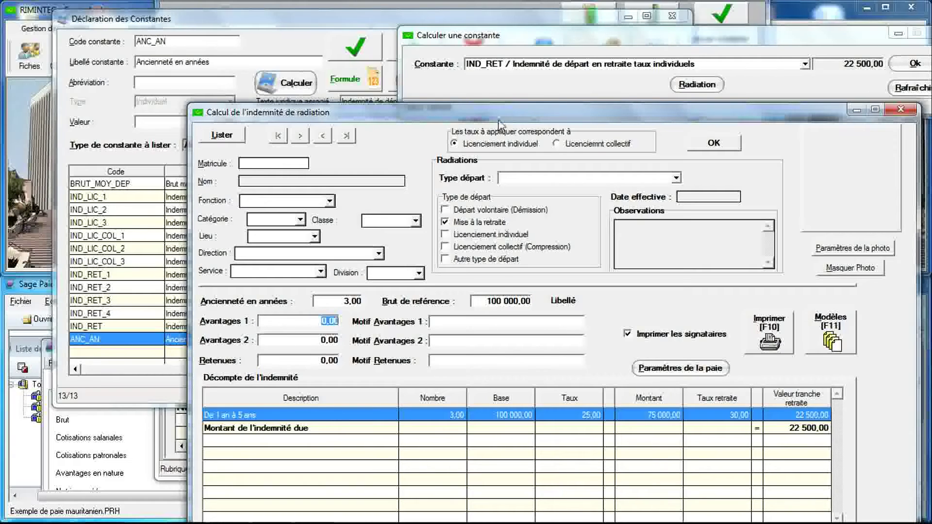
Set ANC_AN to 8, save it, and recalculate the constant IND_RET.
left_click_drag(497, 115, 565, 121)
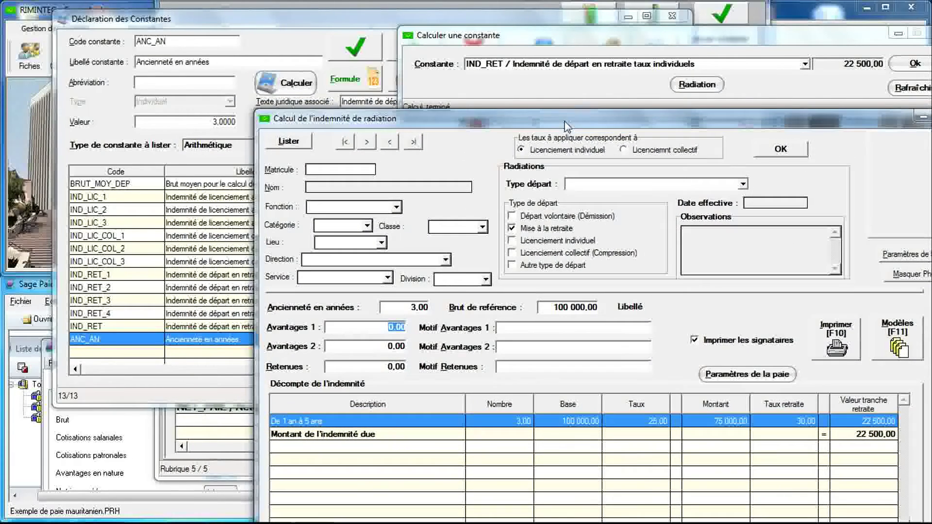
left_click(223, 124)
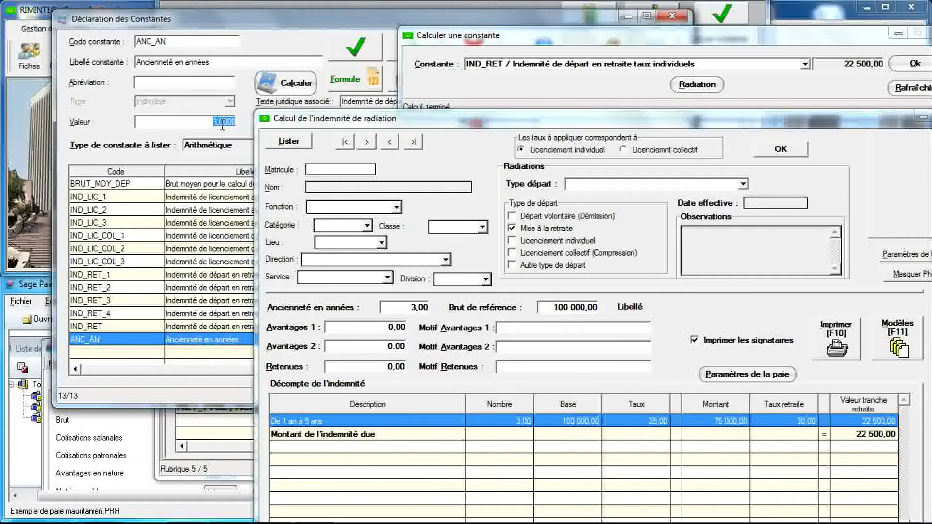
type("8")
left_click(356, 50)
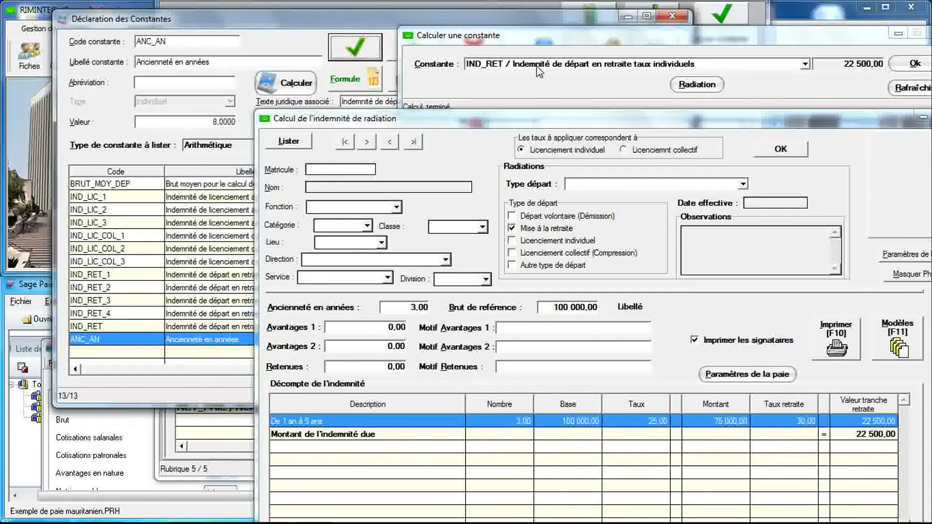
left_click(901, 65)
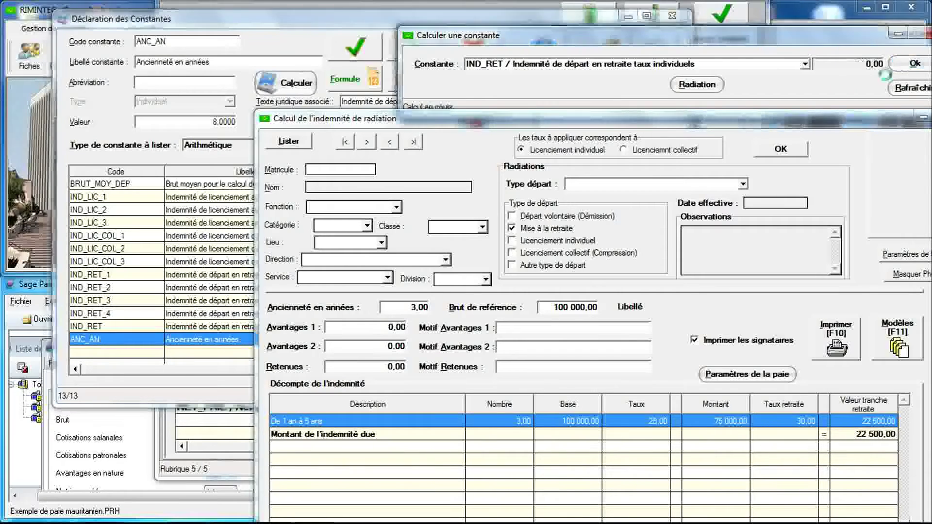
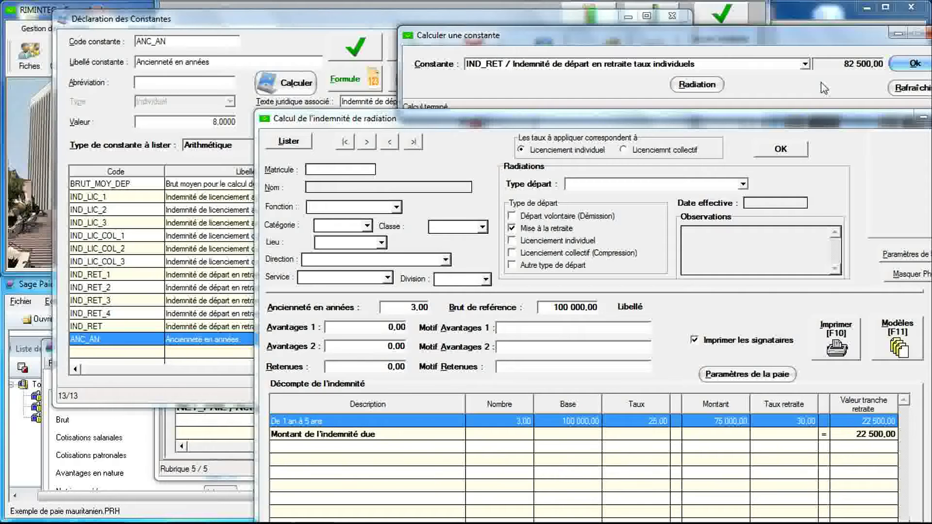
Calculate the retirement indemnity for a seniority of 8 years in the radiation indemnity calculation.
left_click(407, 307)
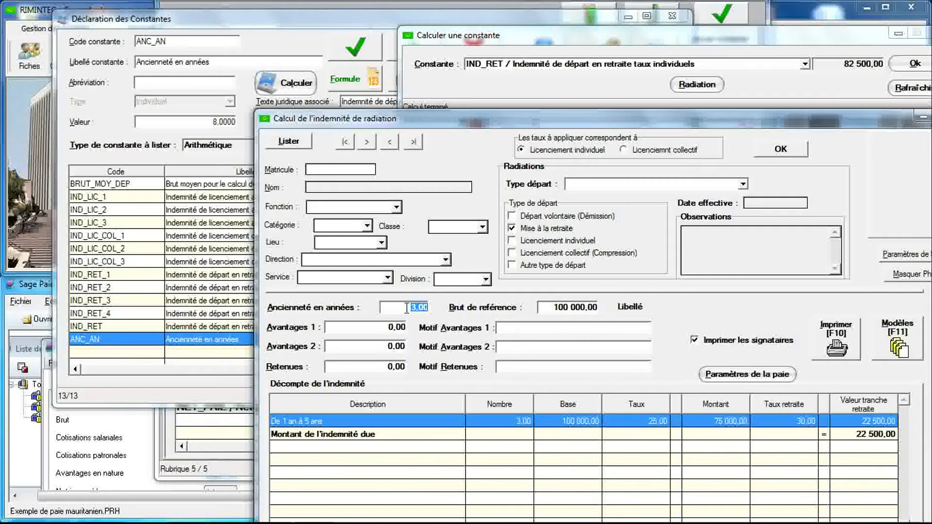
type("8")
key("Tab")
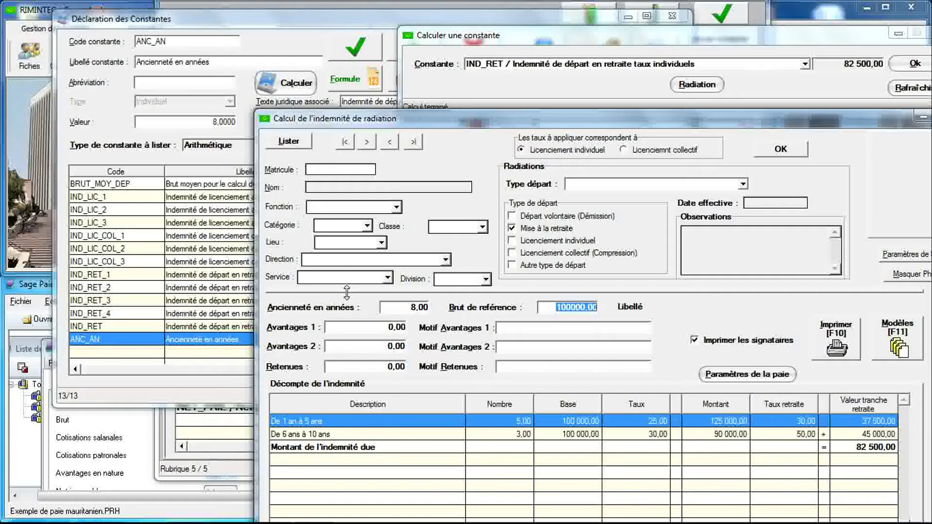
Set ANC_AN to 18, save it, and recalculate the constant IND_RET.
left_click(214, 122)
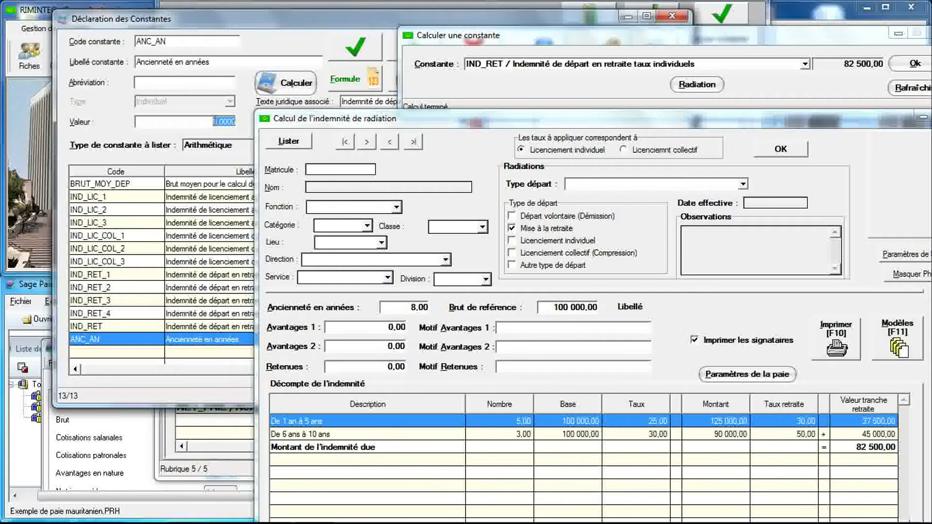
type("18")
left_click(351, 50)
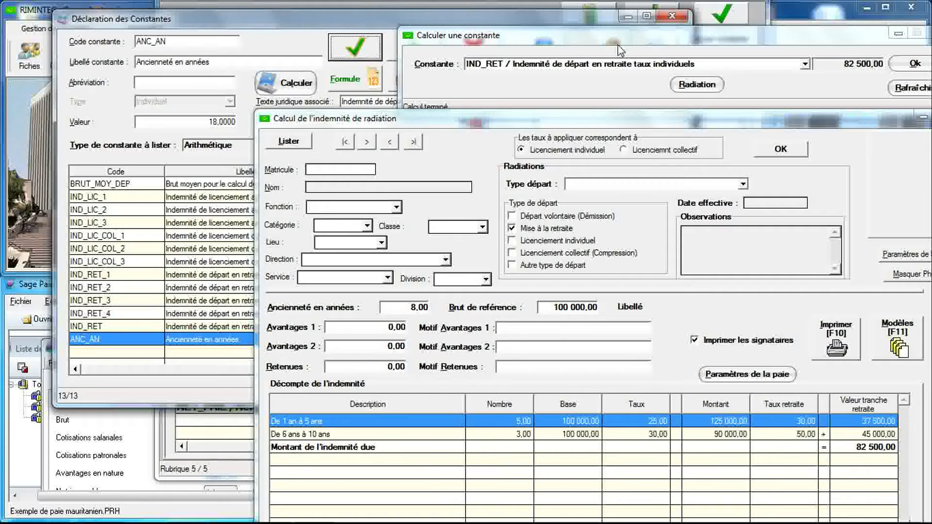
left_click(908, 66)
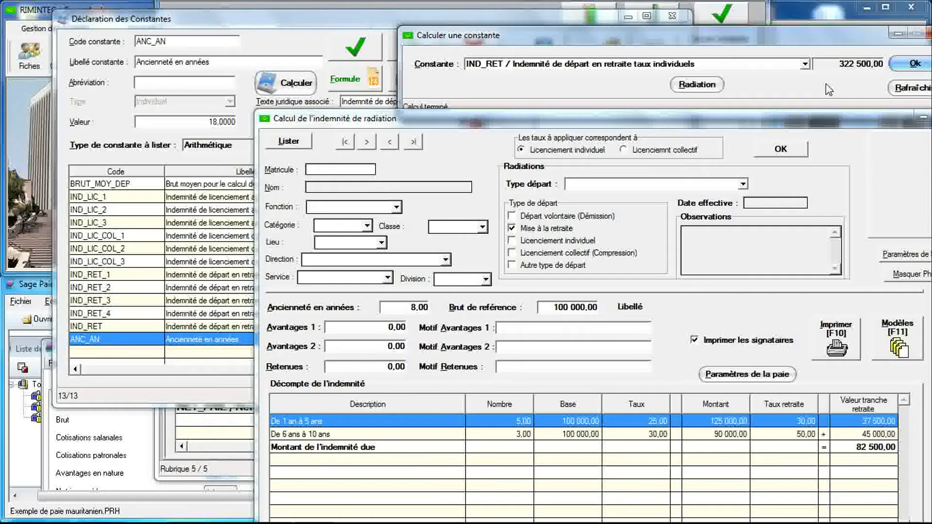
Calculate the retirement indemnity for a seniority of 18 years in the radiation indemnity calculation.
left_click(406, 309)
type("18")
key("Tab")
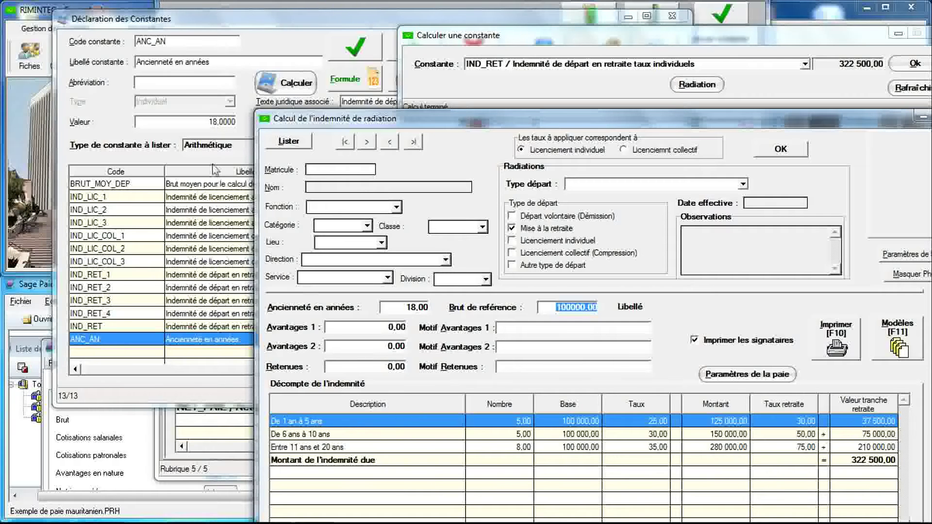
Set ANC_AN to 30, save it, and recalculate the constant IND_RET.
type("30")
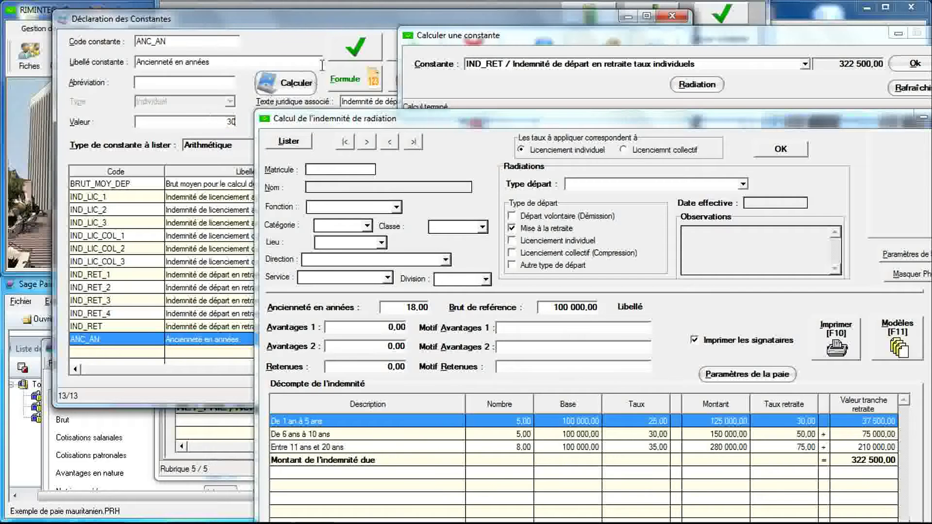
left_click(354, 47)
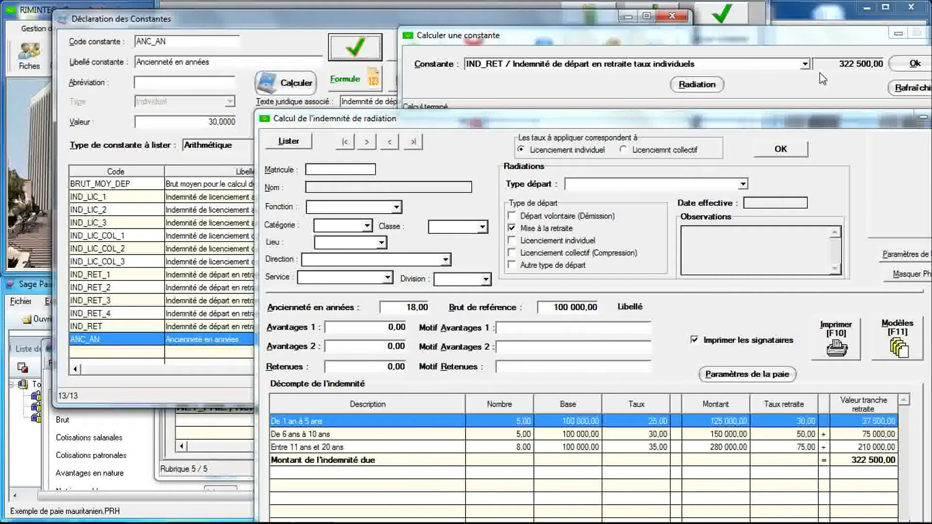
left_click(912, 62)
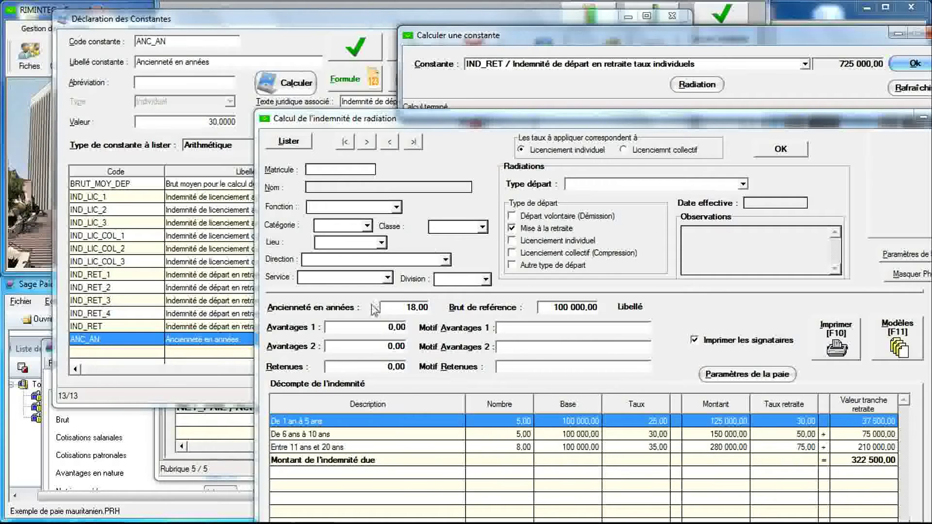
Calculate the retirement indemnity for a seniority of 30 years in the radiation indemnity calculation.
left_click(399, 309)
type("30")
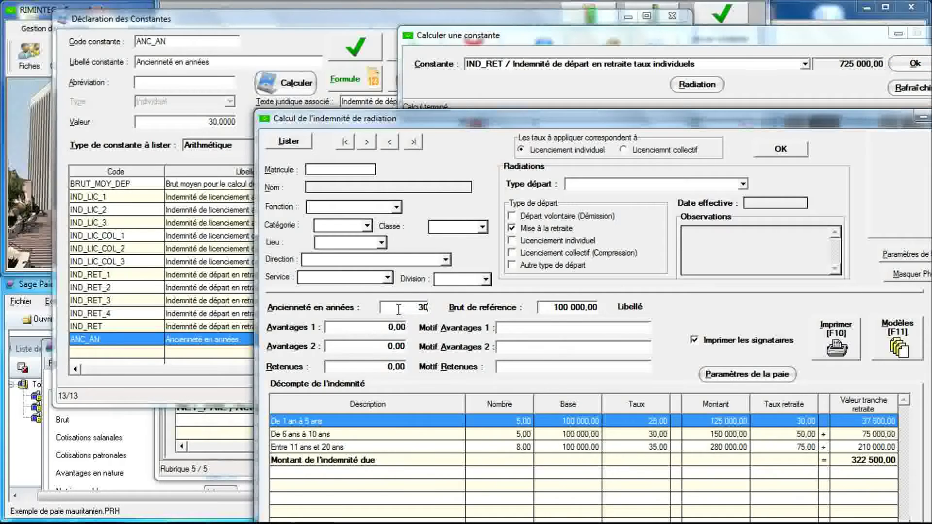
key("Tab")
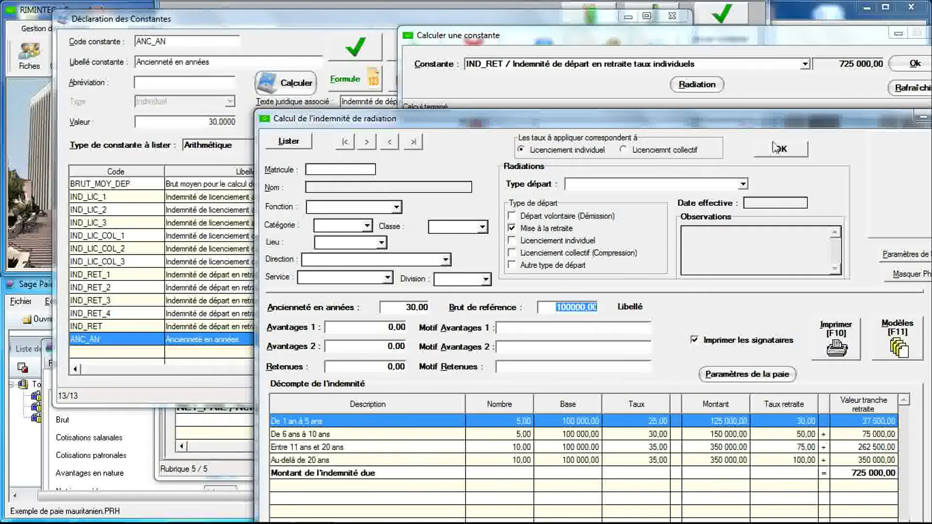
Close the radiation indemnity calculation, the constant calculation and the constants declaration to return to rubrique 105.
left_click_drag(762, 125, 659, 130)
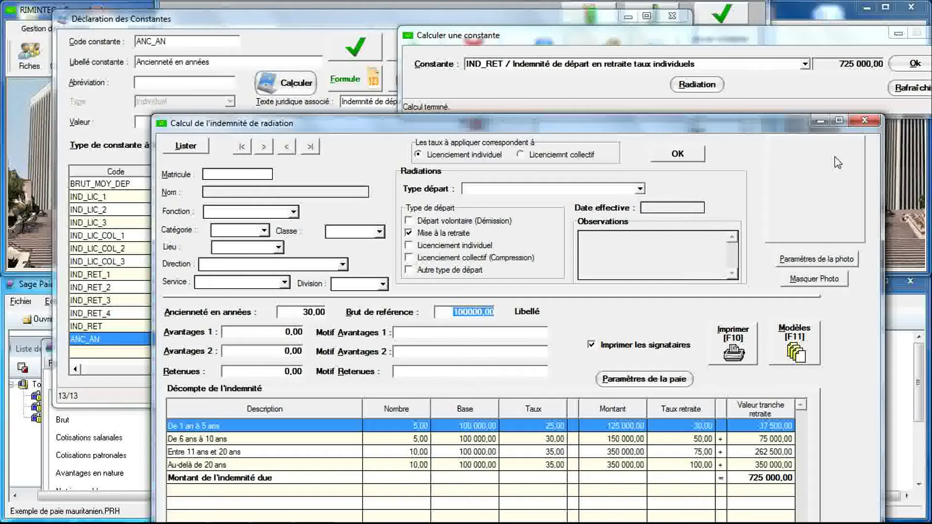
left_click(865, 123)
left_click_drag(916, 33, 819, 80)
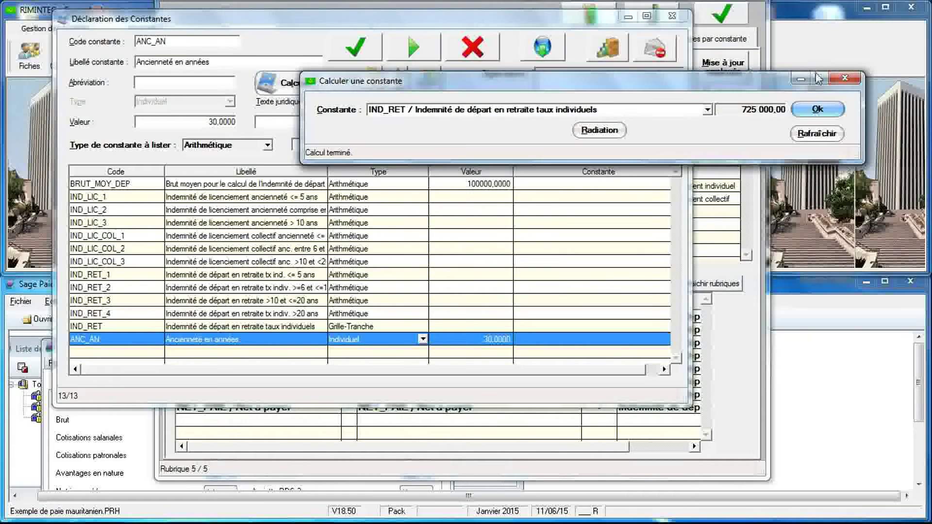
left_click(845, 78)
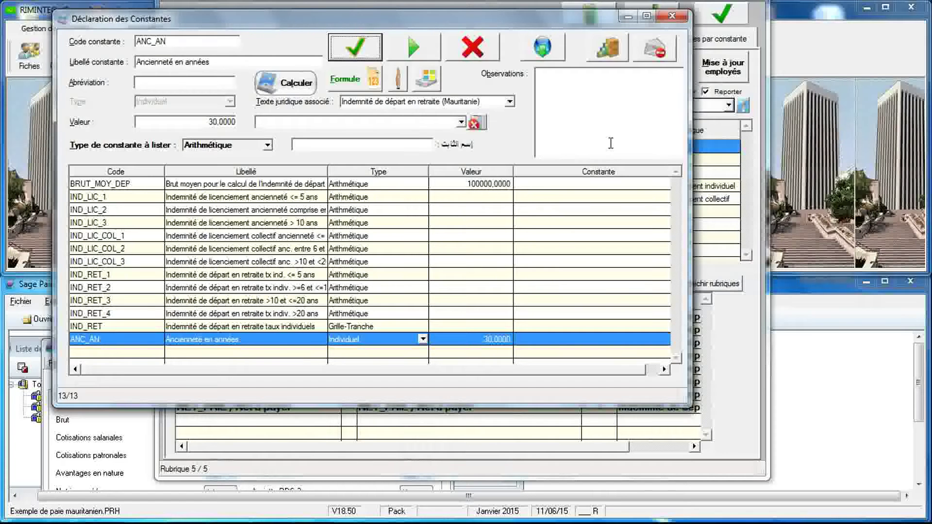
left_click(671, 18)
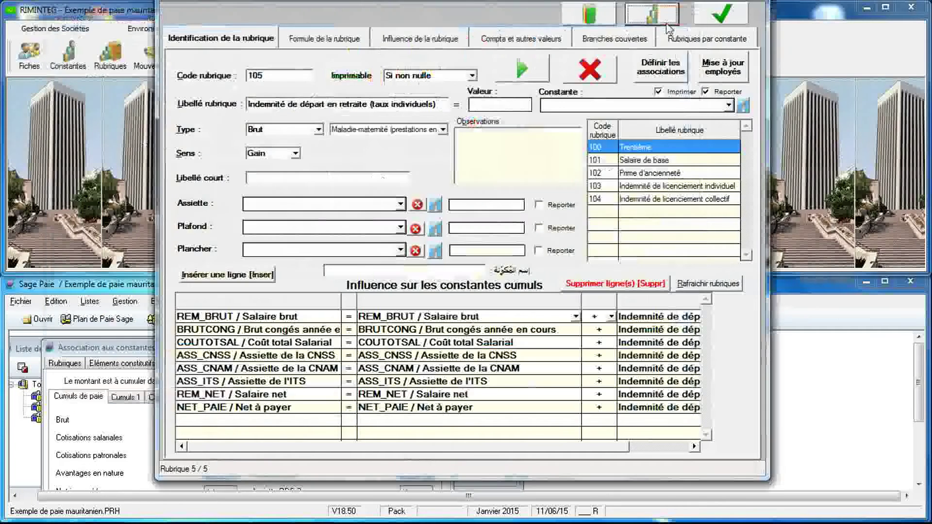
Assign the constant IND_RET to rubrique 105 and save the rubrique.
left_click(729, 106)
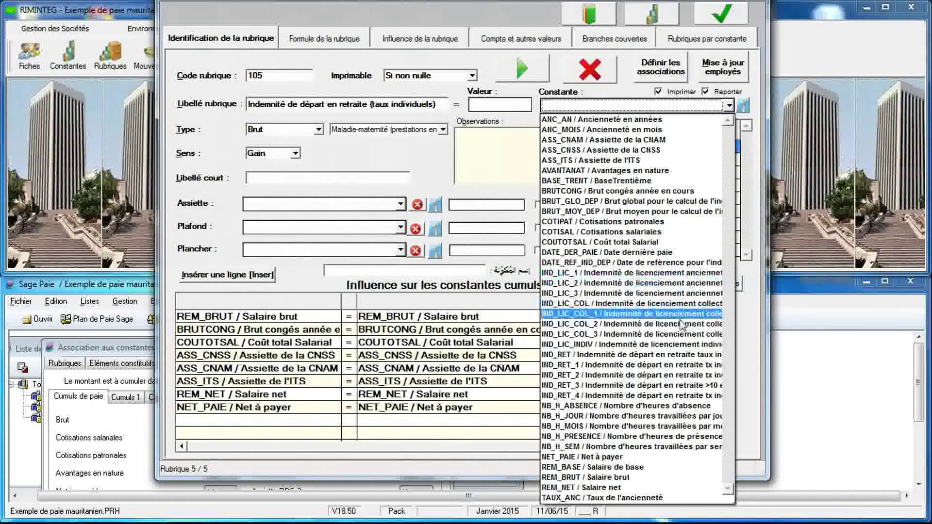
left_click(671, 360)
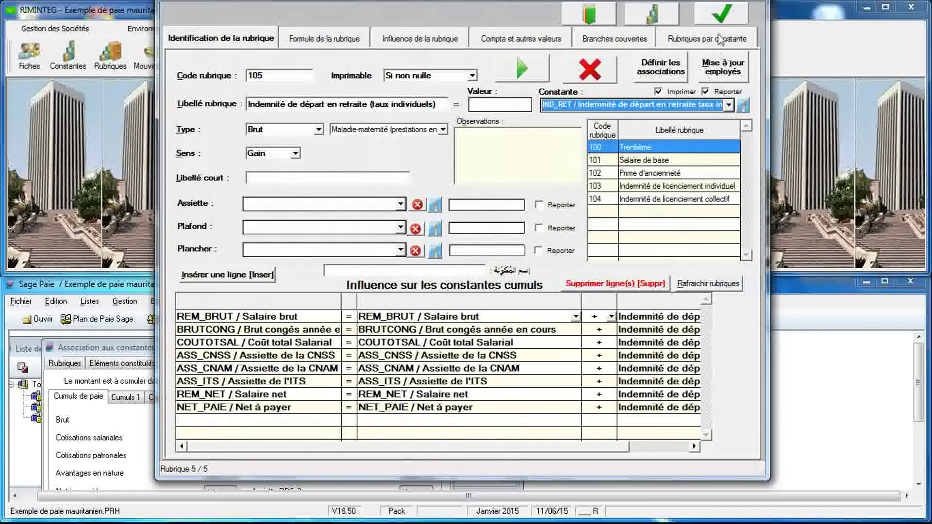
left_click(721, 15)
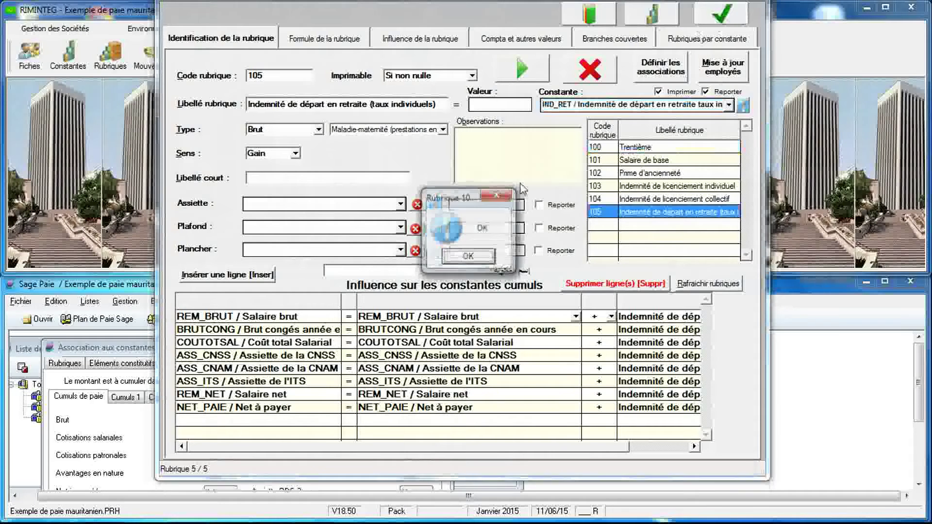
left_click(469, 258)
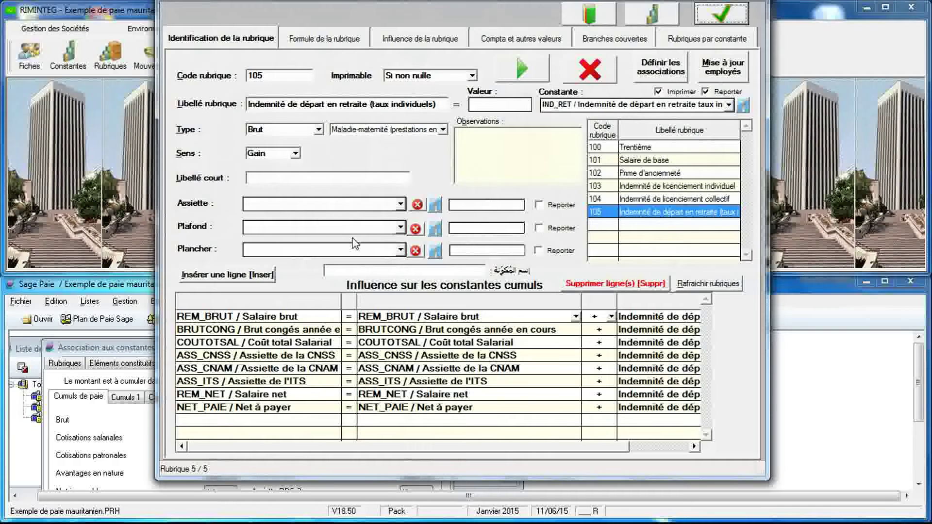
Switch to Sage Paie, open its list of constants in an enlarged window, and show only the Calcul constants.
left_click_drag(434, 185, 445, 18)
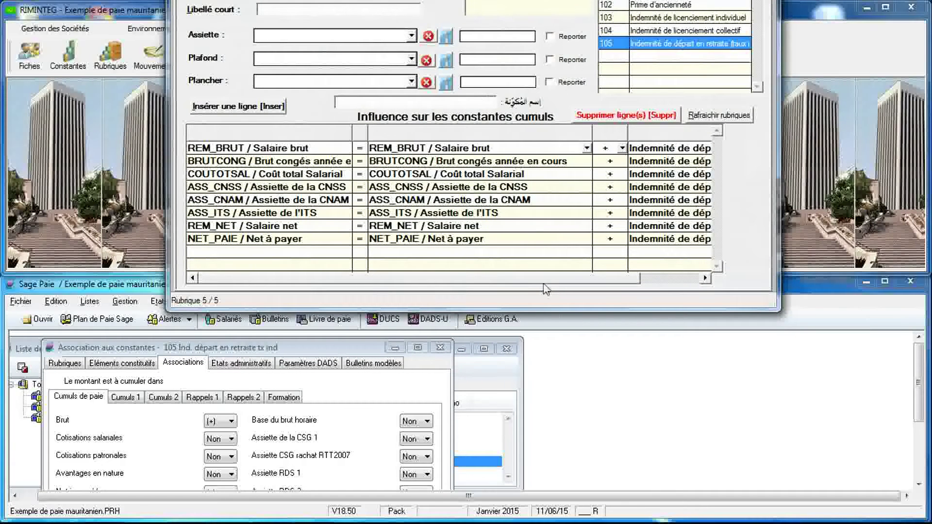
left_click(440, 370)
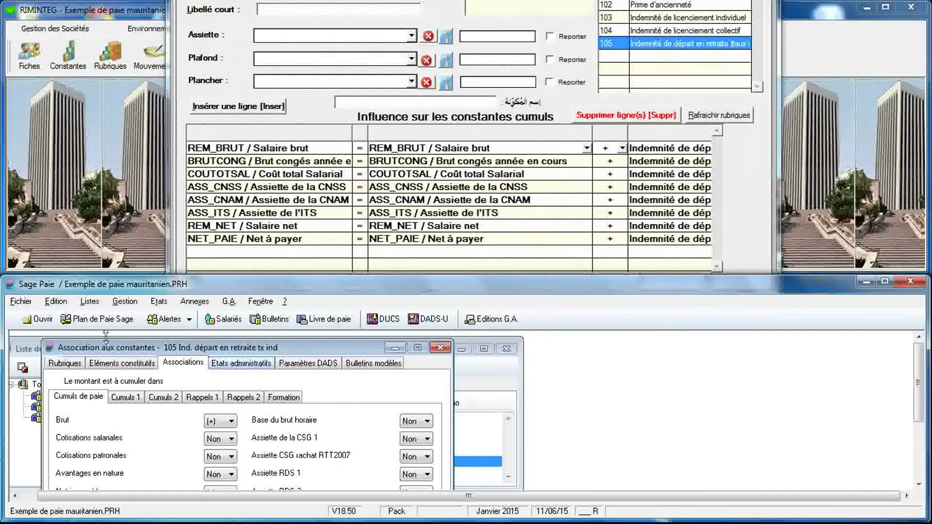
left_click(85, 302)
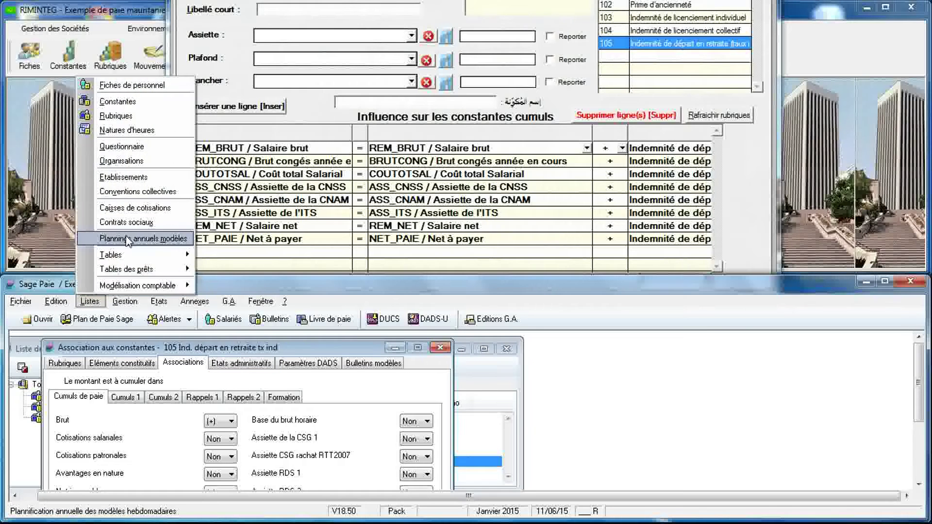
left_click(126, 101)
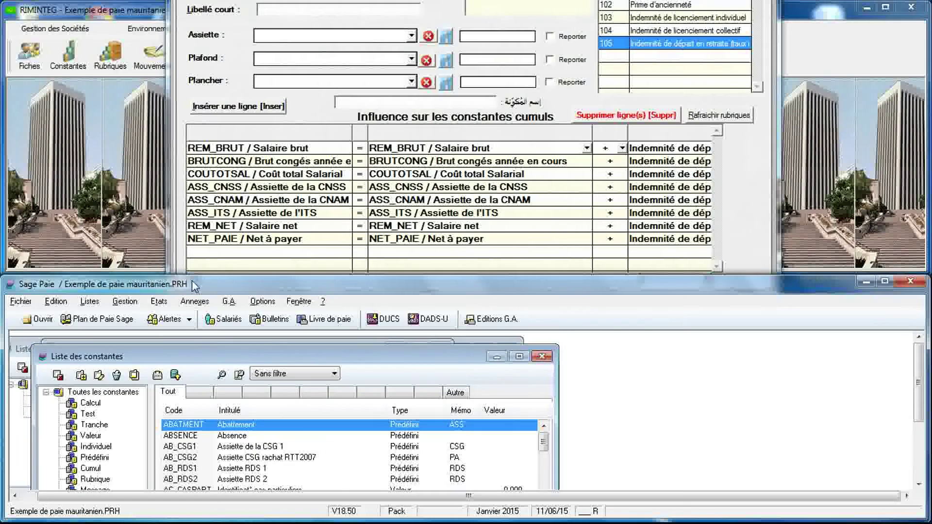
left_click_drag(196, 275, 194, 105)
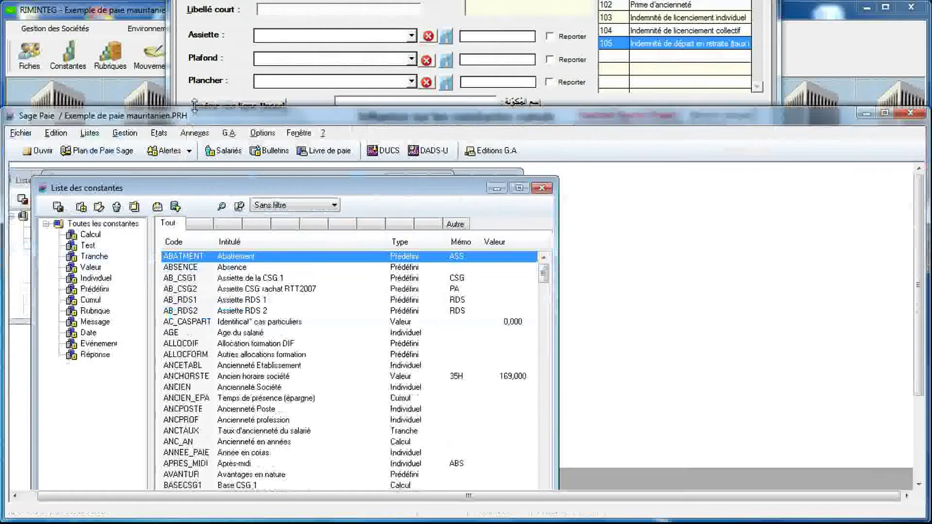
left_click(93, 235)
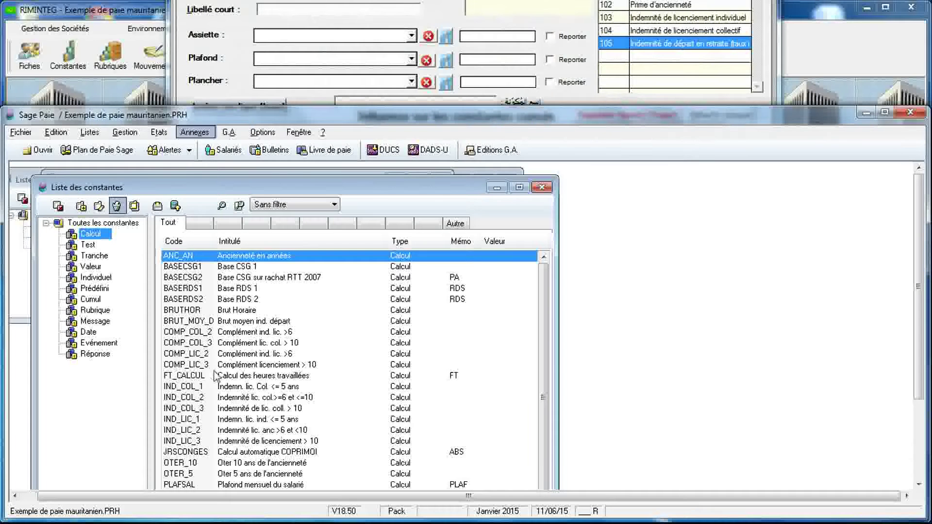
Duplicate the constant IND_LIC_1 with the code IND_RET_1 and the title "Ind. ret tx iind. <= 5 ans".
left_click(213, 420)
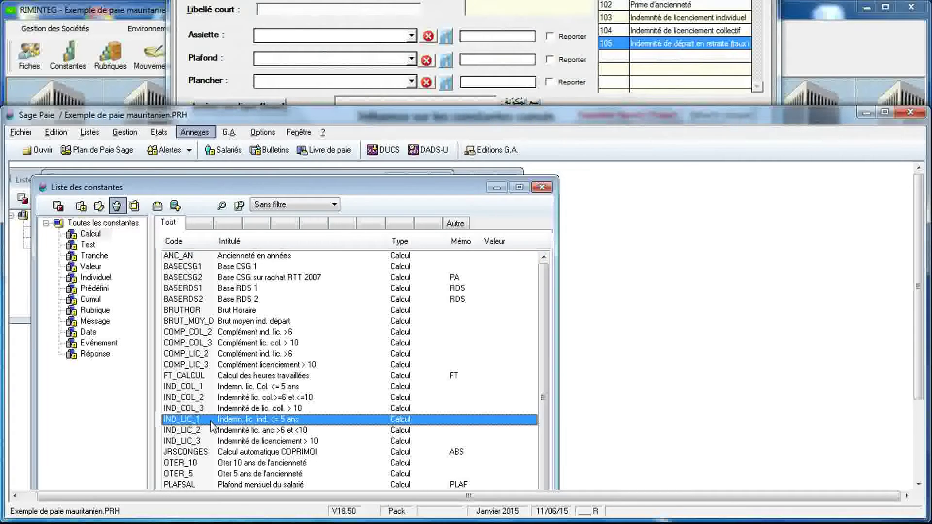
left_click(136, 208)
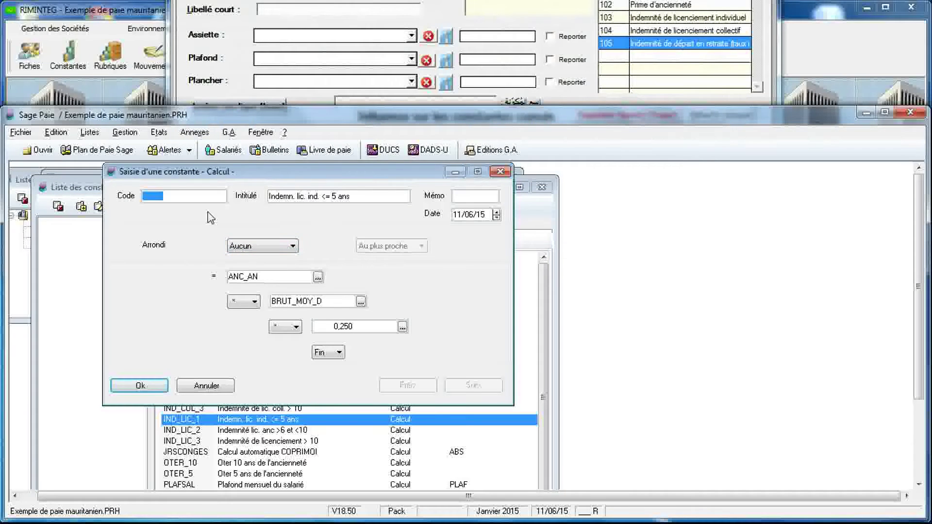
type("IND_RET_1")
left_click(281, 193)
left_click_drag(280, 194, 303, 204)
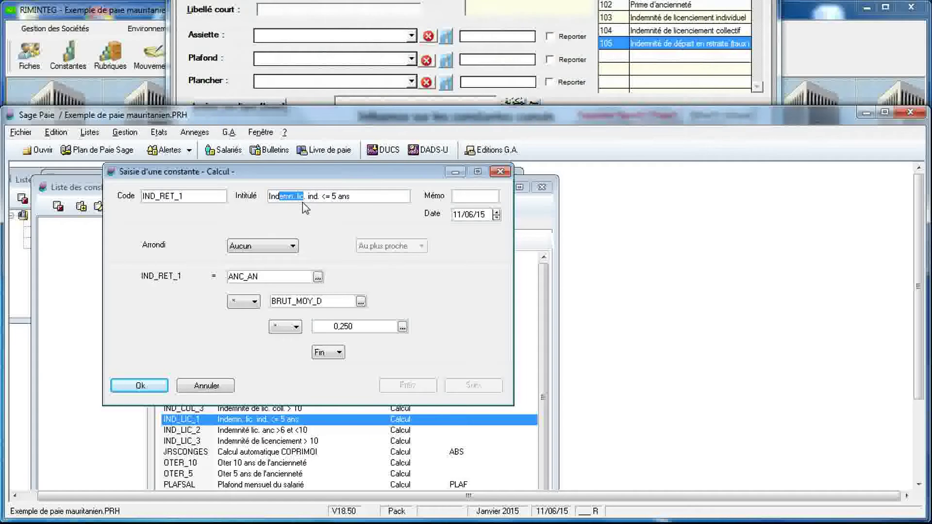
type(". ret.")
key("BackSpace")
type("tx")
key("BackSpace")
key("Delete")
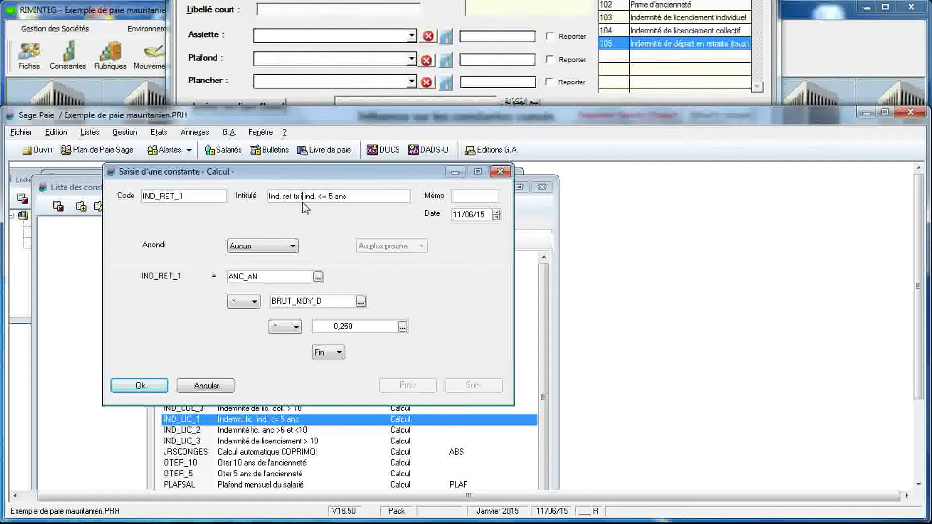
key("Delete")
Add a multiplication by 0.3 at the end of the IND_RET_1 formula and save the constant.
left_click(341, 356)
left_click(338, 391)
left_click(382, 352)
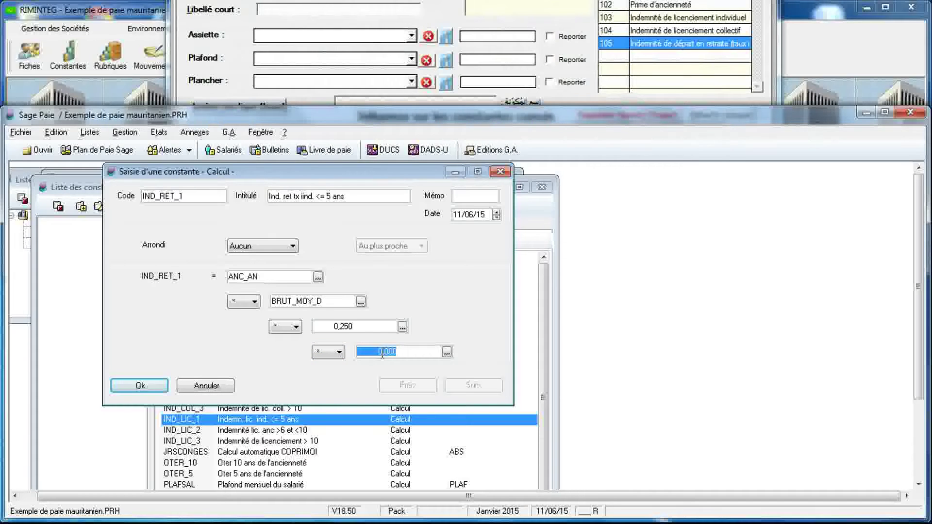
type("0.3")
left_click(140, 386)
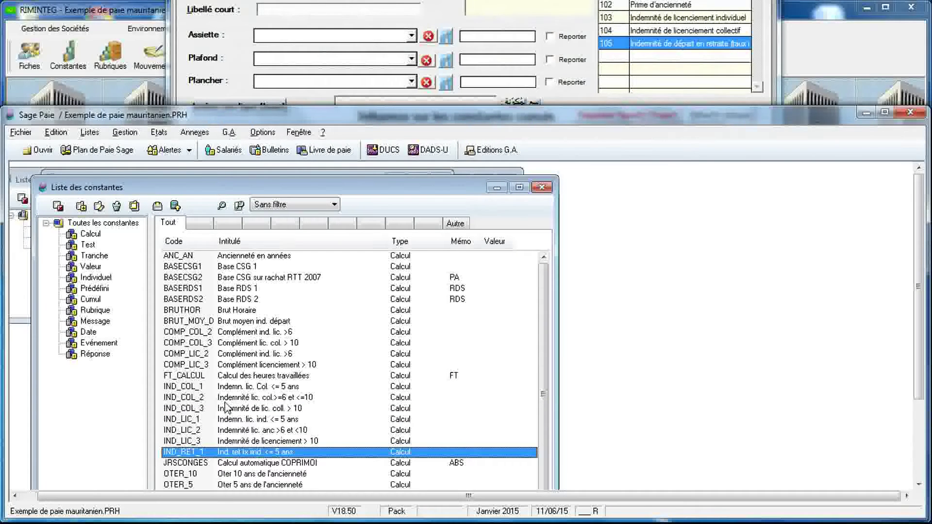
Duplicate the constant IND_LIC_2 and give the copy the code IND_RET_2.
left_click(212, 431)
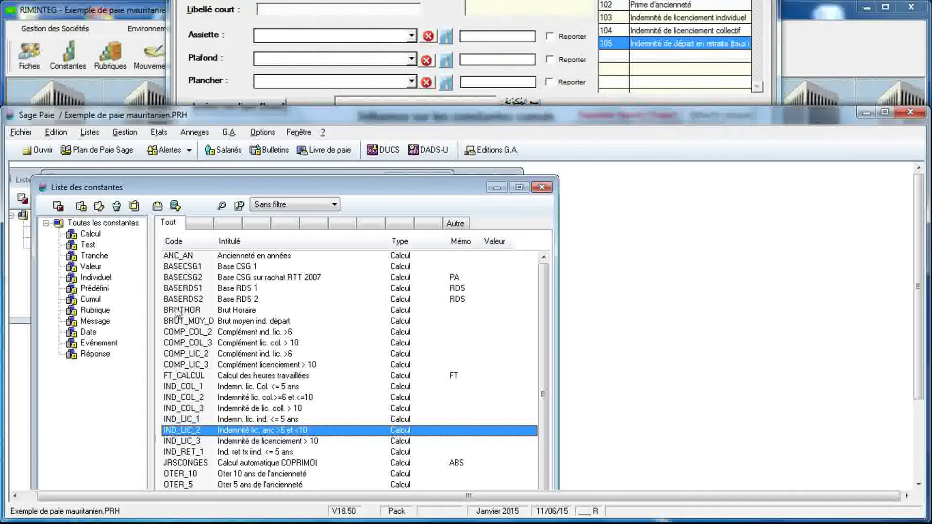
left_click(134, 206)
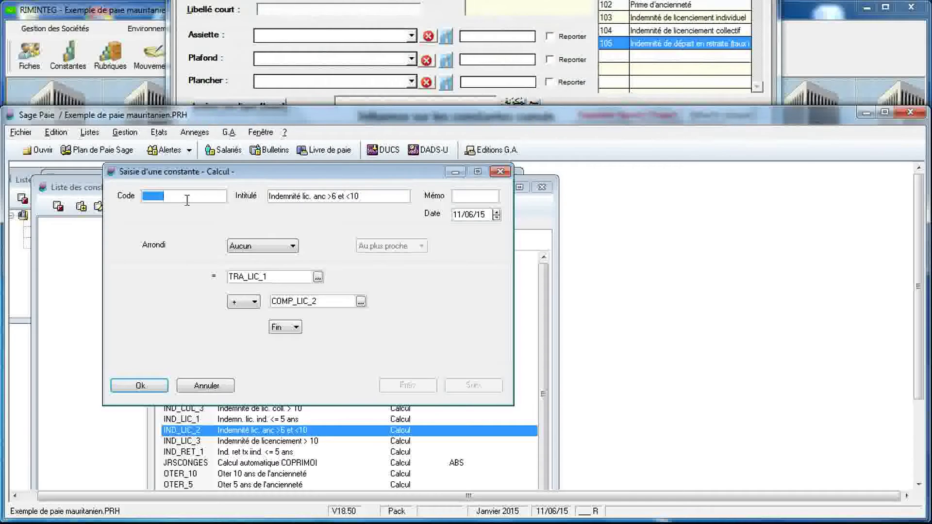
type("IND_RET_2")
Change the title of the IND_RET_2 constant to "Ind ret tx ind. >=6 et <=10".
left_click(281, 200)
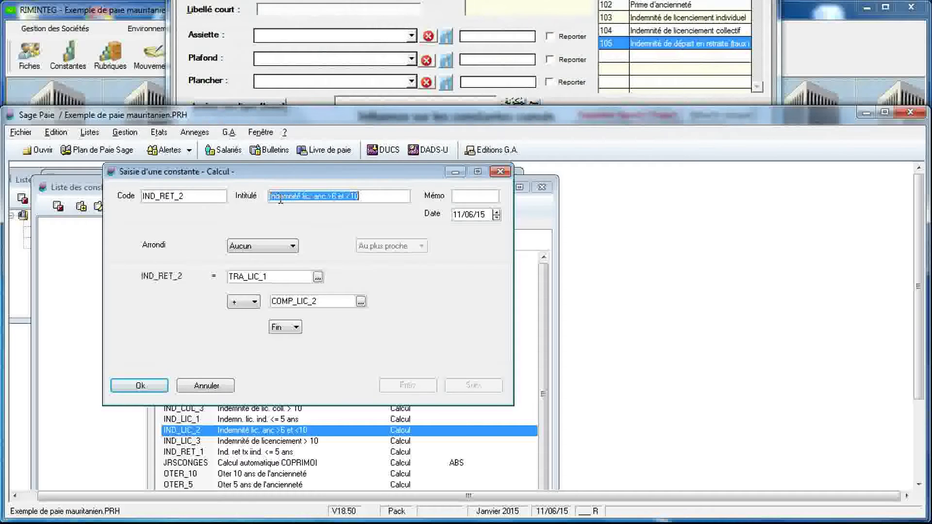
left_click_drag(280, 197, 302, 197)
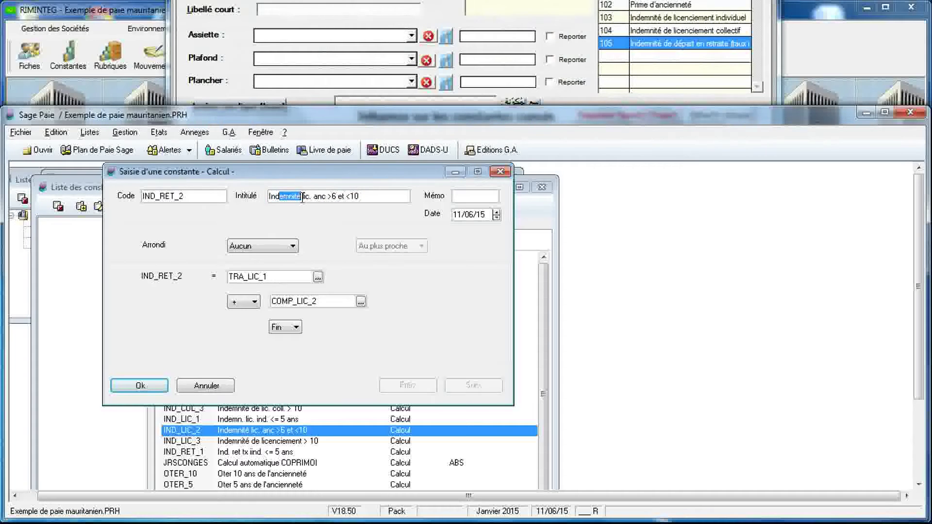
key("BackSpace")
double_click(287, 196)
type("ret")
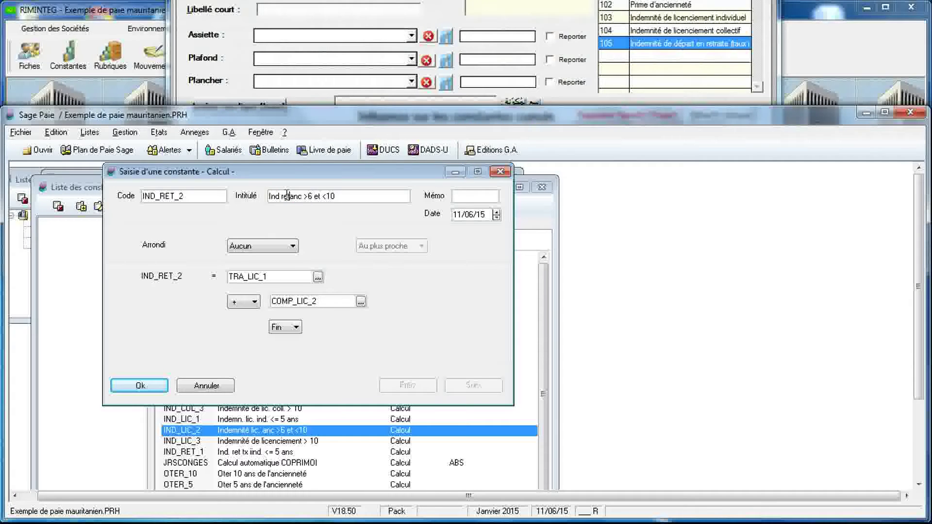
type(" tx ind.")
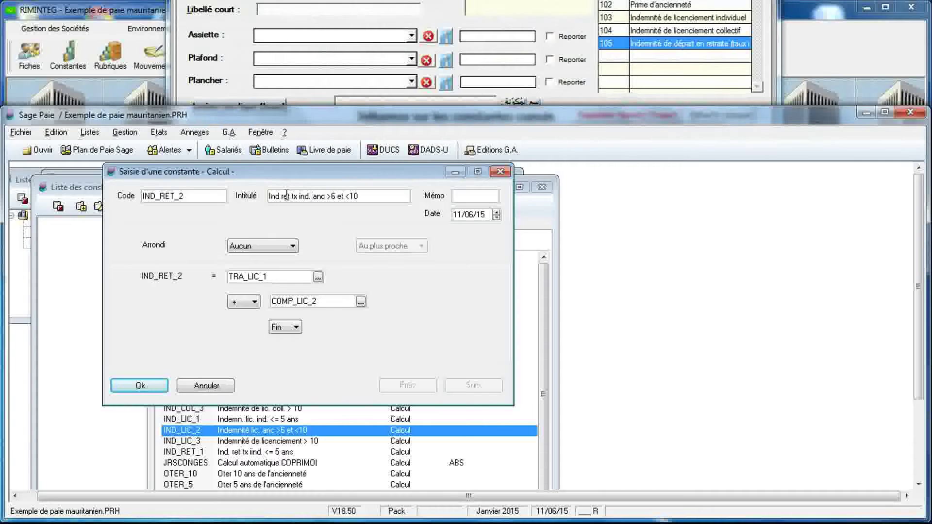
key("Delete")
key("Delete")
key("Delete")
key("Delete")
type("=")
type("=")
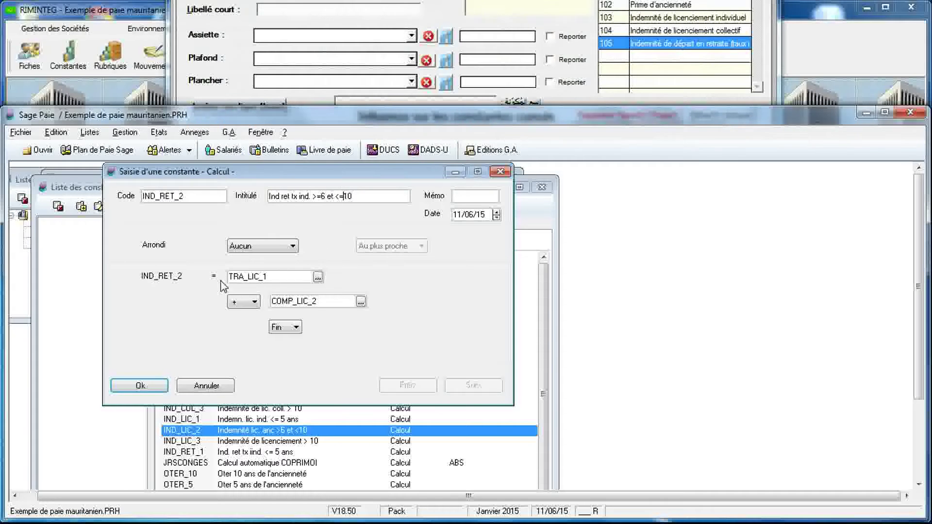
From the first term of IND_RET_2, duplicate TRA_LIC_1 with the code TRA_RET_1 and the title "1ère tranche ret tx ind.".
double_click(284, 277)
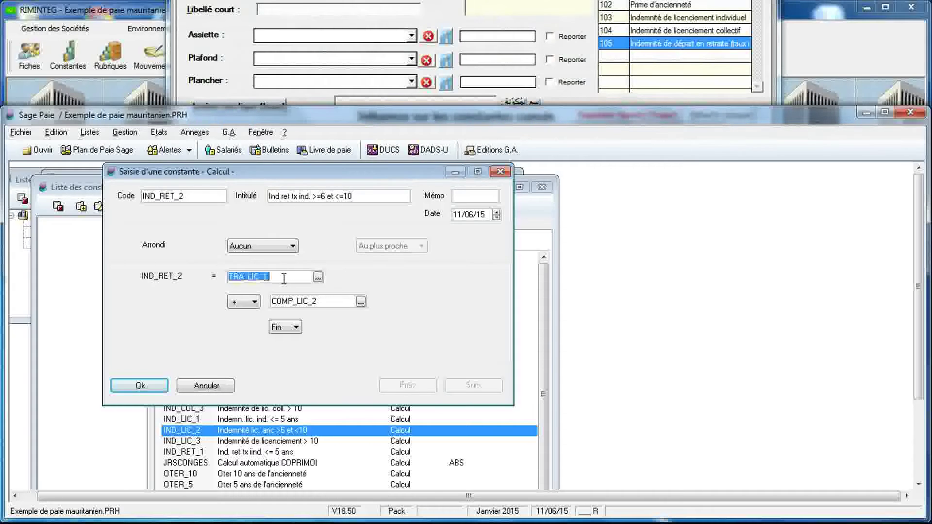
left_click(317, 278)
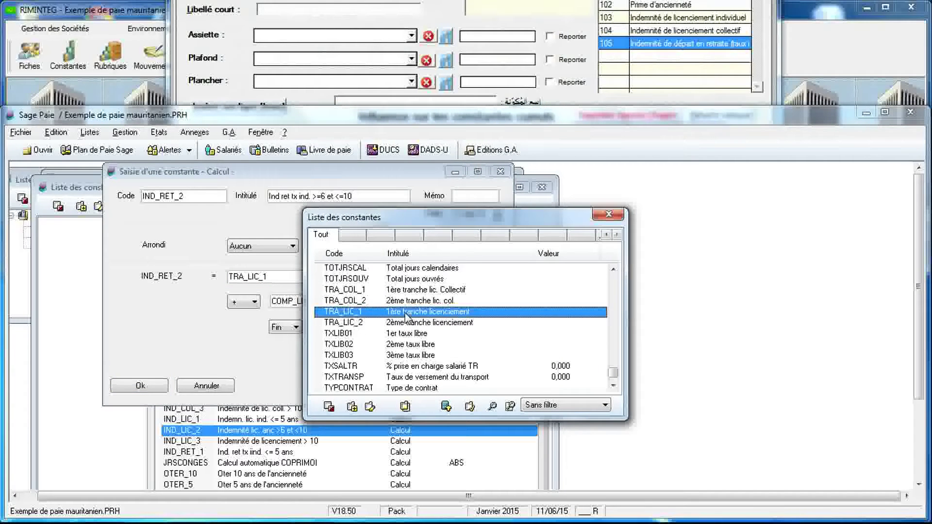
left_click(405, 406)
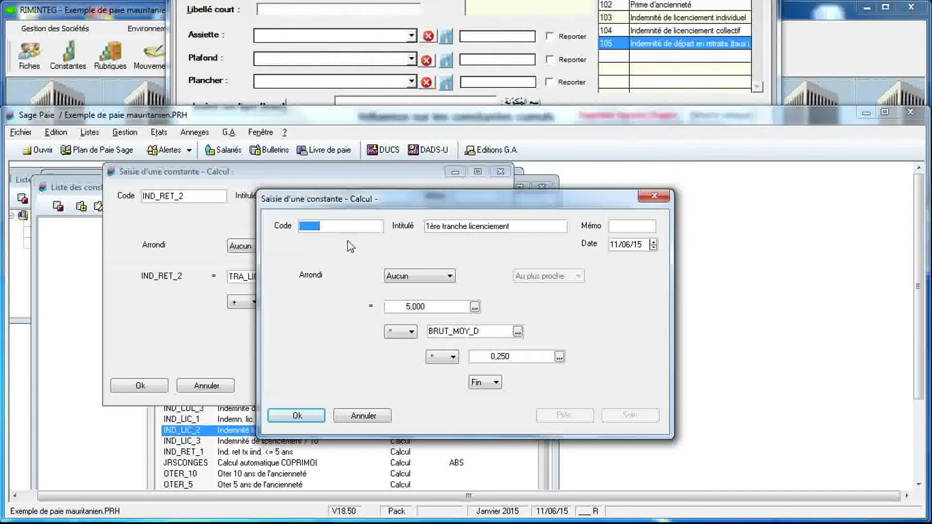
type("TRA_RET_")
left_click_drag(413, 199, 472, 200)
type("1")
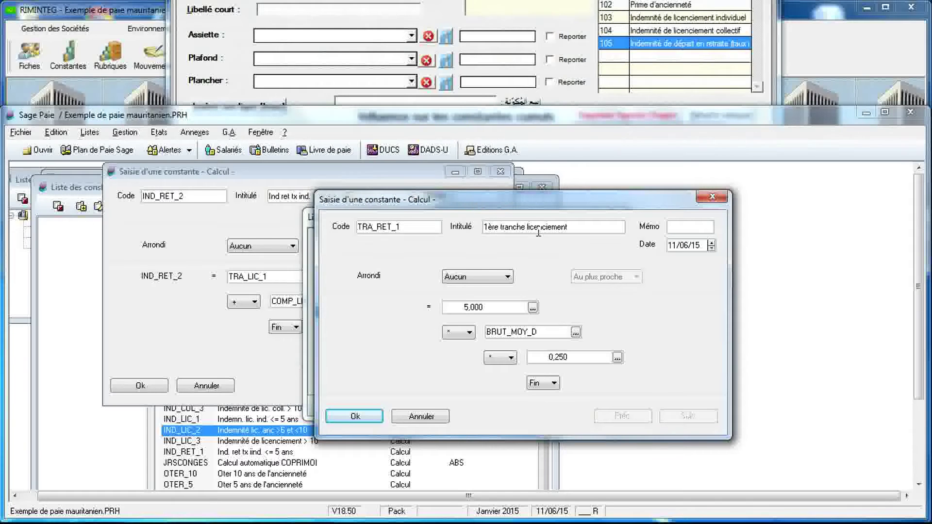
double_click(541, 227)
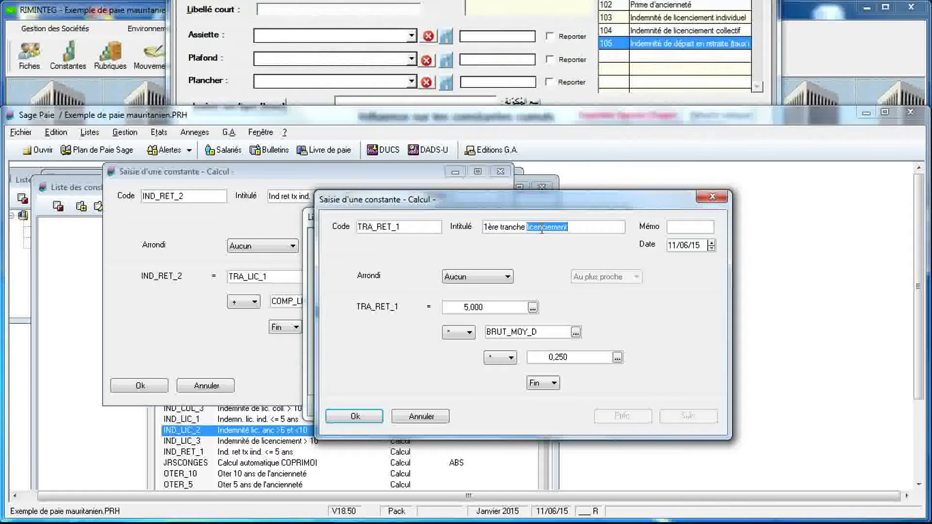
type("re")
key("BackSpace")
type("t tx ind")
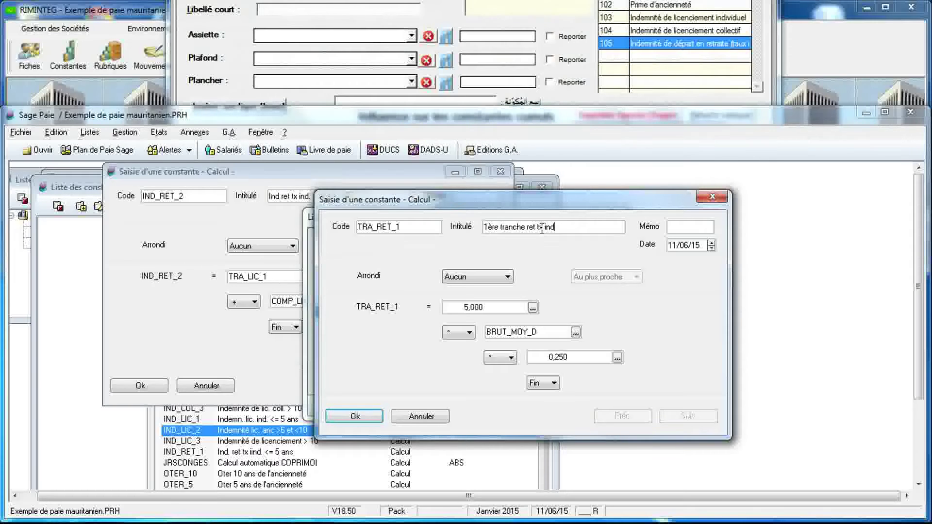
type(".")
Add a final multiplication by 0.3 to the TRA_RET_1 formula and insert the saved constant as the first term of IND_RET_2.
left_click(554, 385)
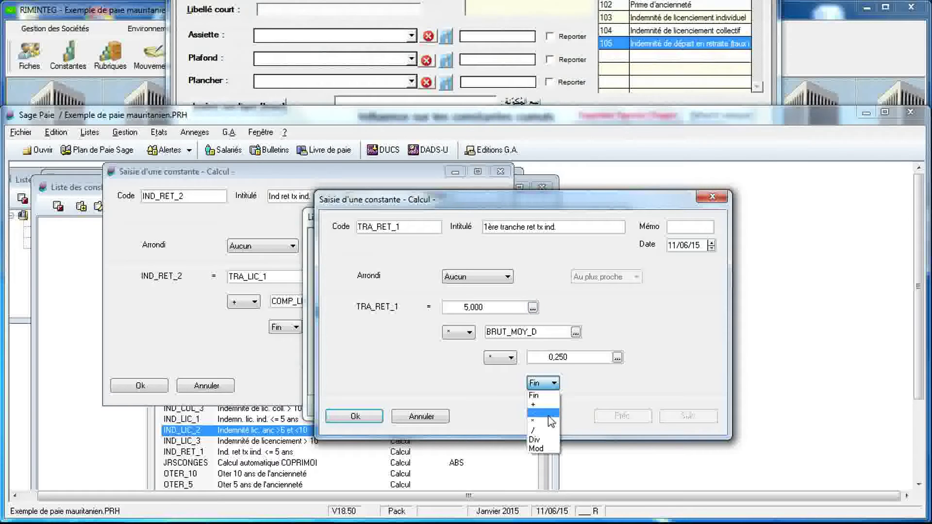
left_click(550, 425)
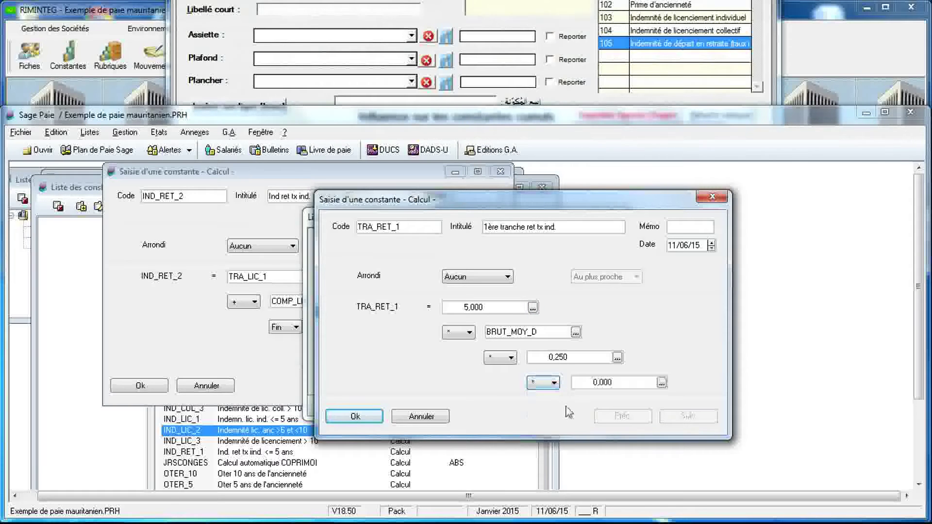
double_click(595, 382)
type("0.3")
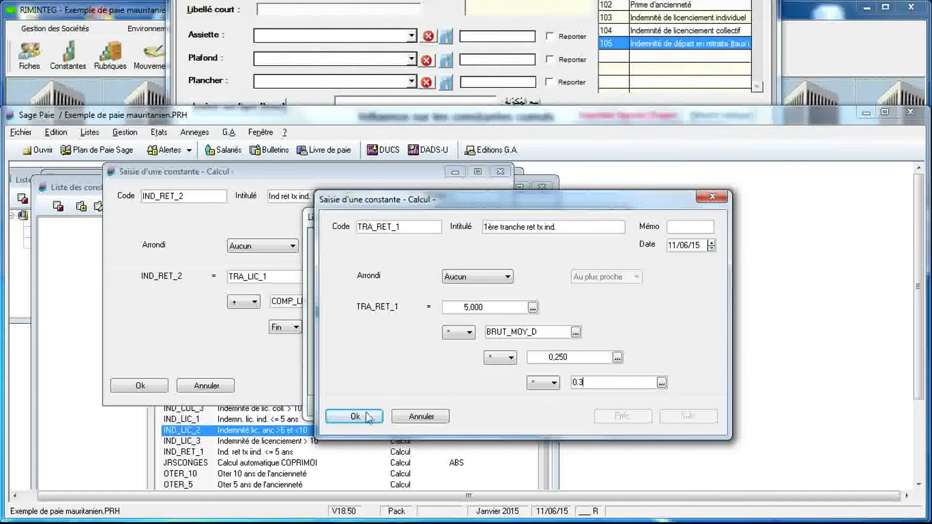
left_click(368, 417)
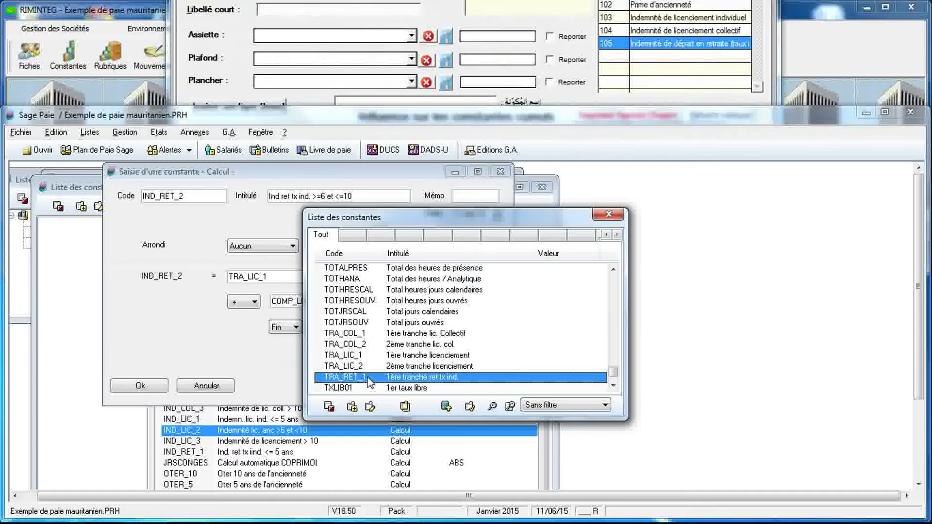
double_click(370, 382)
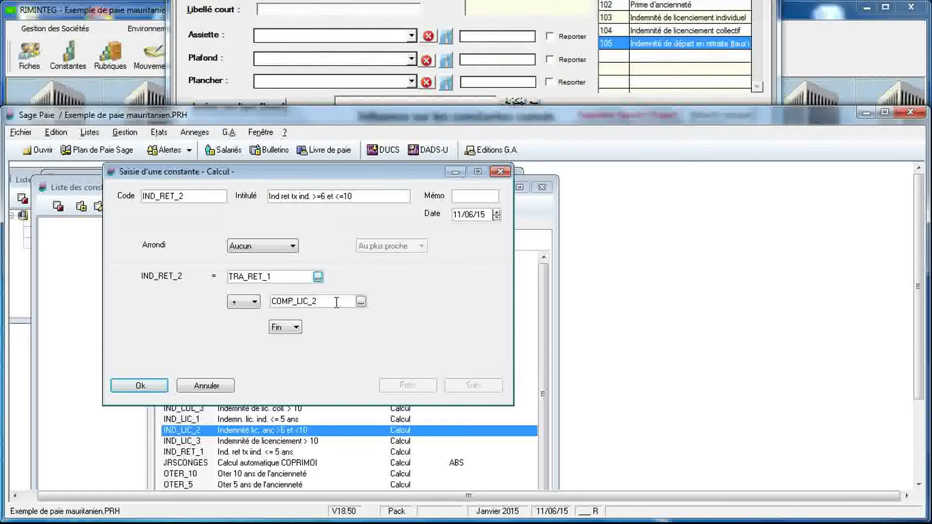
From the second term of IND_RET_2, duplicate COMP_LIC_2 with the code COMP_RET_2 and the title "Complément ret. tx ind.>=6<=10".
double_click(336, 302)
left_click(360, 301)
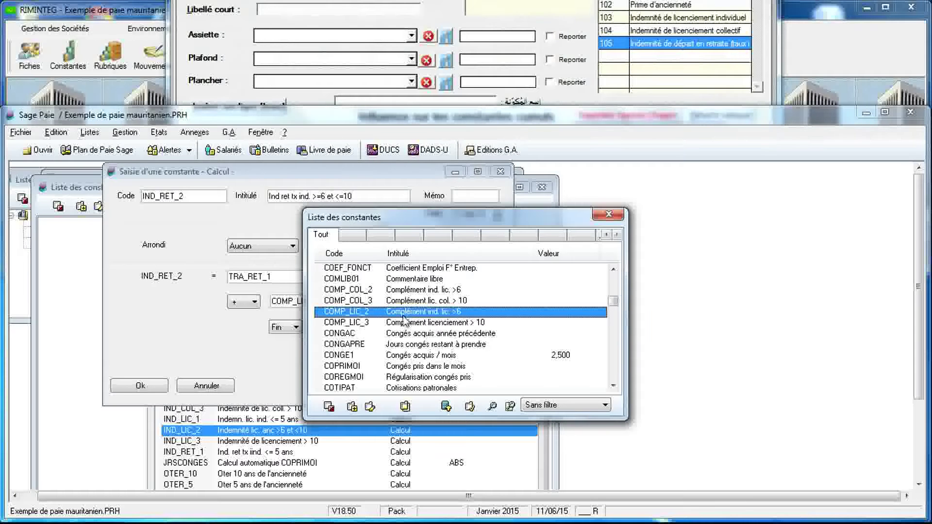
left_click(405, 406)
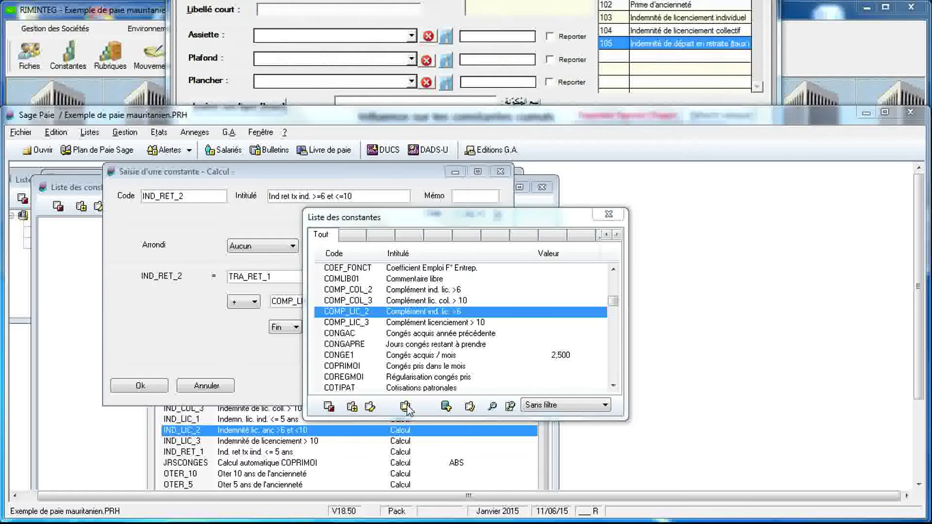
type("COMP_RET_2")
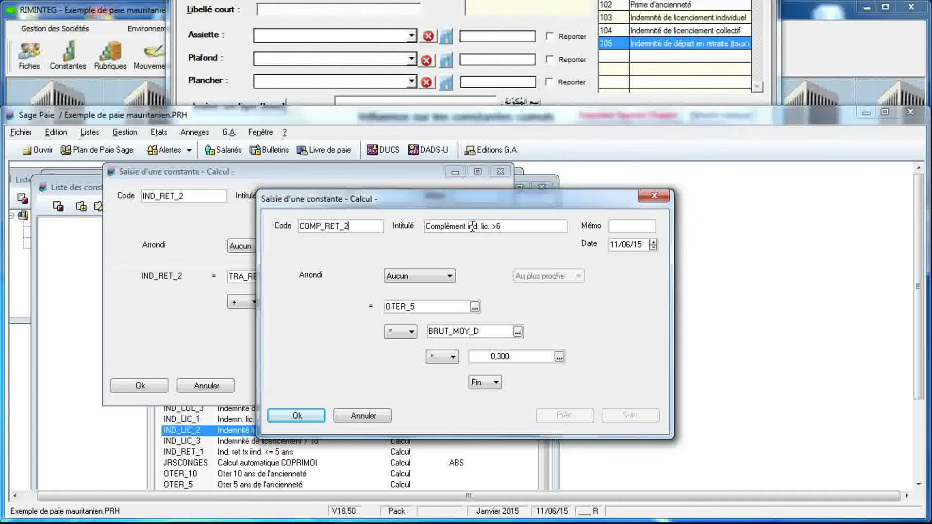
double_click(470, 227)
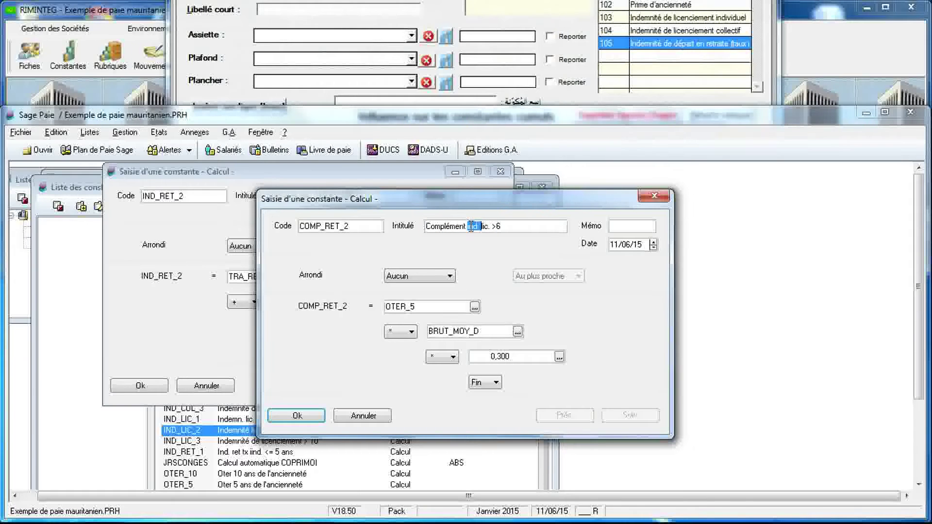
type("ret.")
key("Delete")
key("Delete")
key("Delete")
type("tx ind")
left_click(506, 227)
type("=10")
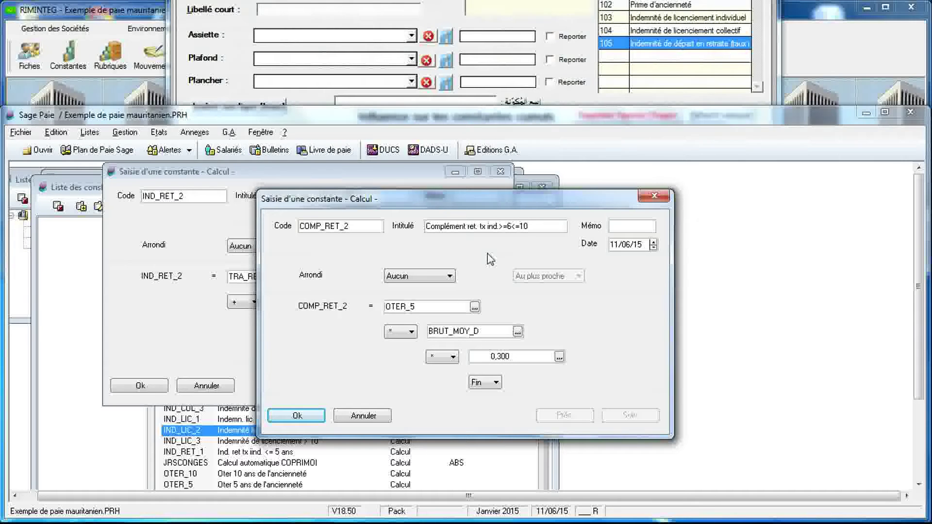
Add a final multiplication by 0.5 to the COMP_RET_2 formula and save IND_RET_2 with that constant as its second term.
left_click(497, 383)
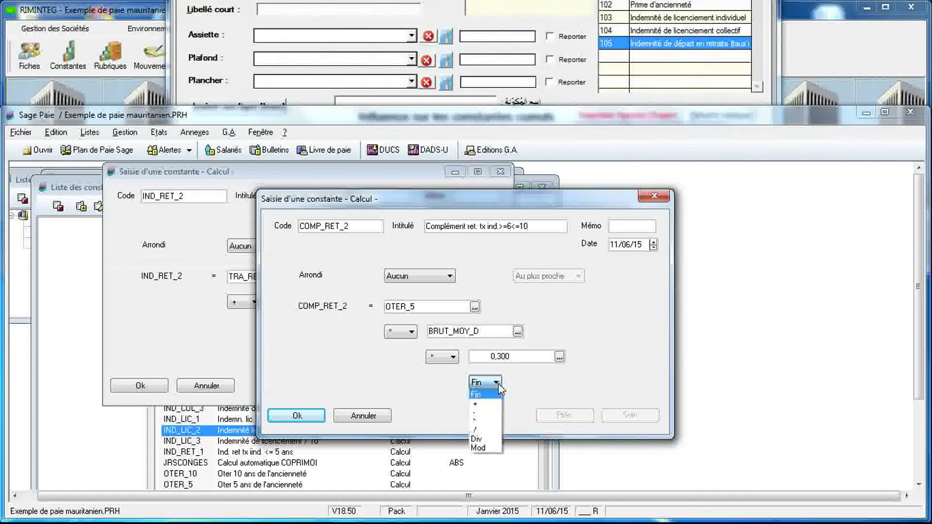
left_click(478, 420)
double_click(545, 382)
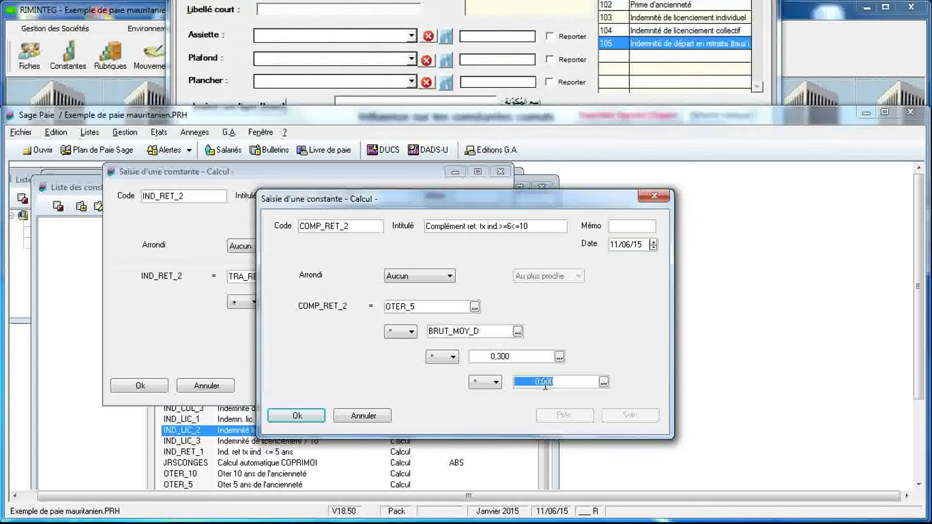
type("0.5")
left_click(301, 415)
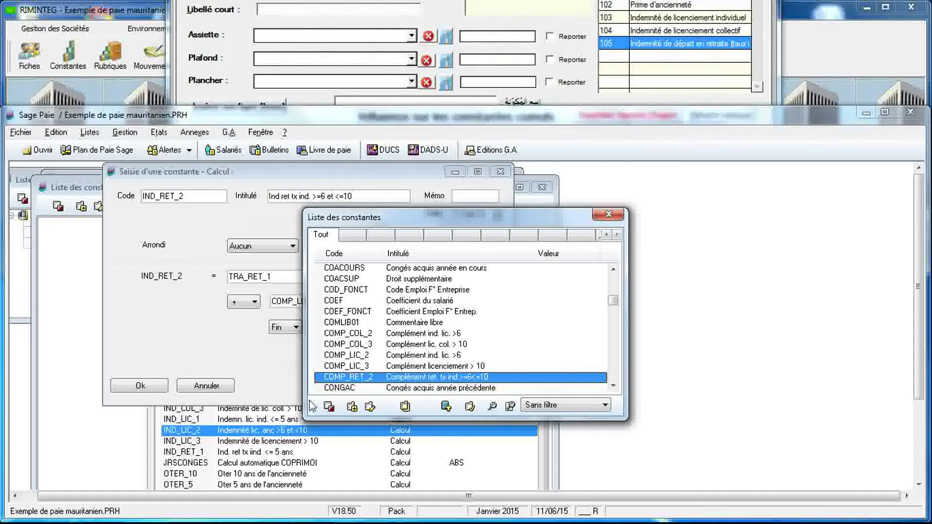
double_click(335, 378)
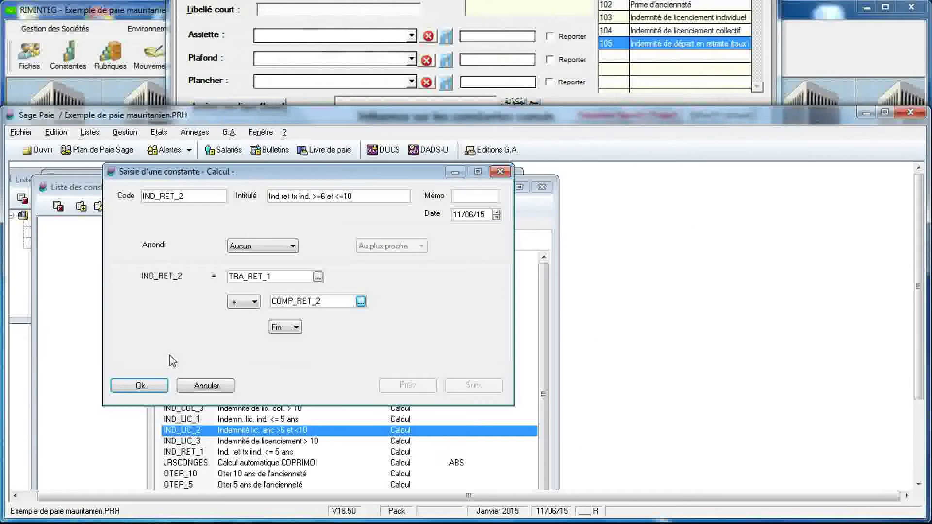
left_click(145, 386)
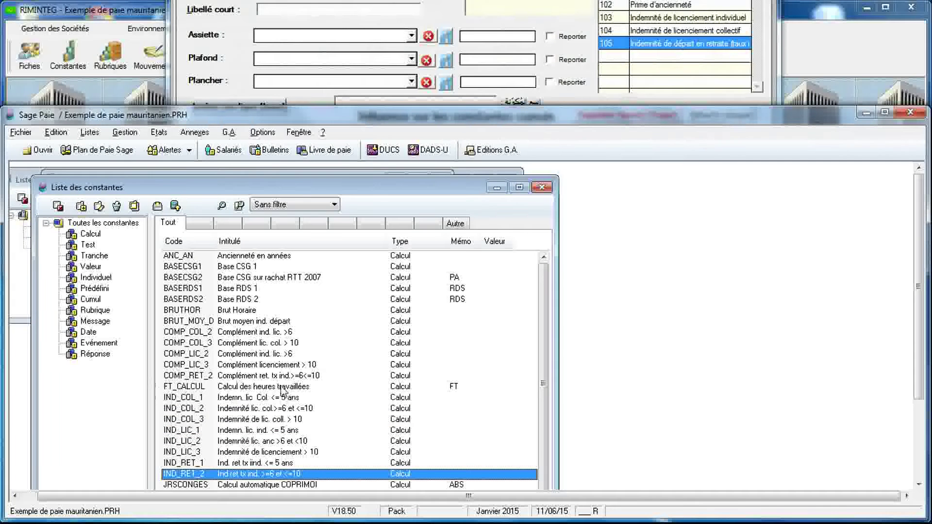
Duplicate the constant IND_LIC_3 and give the copy the code IND_RET_3.
left_click(282, 453)
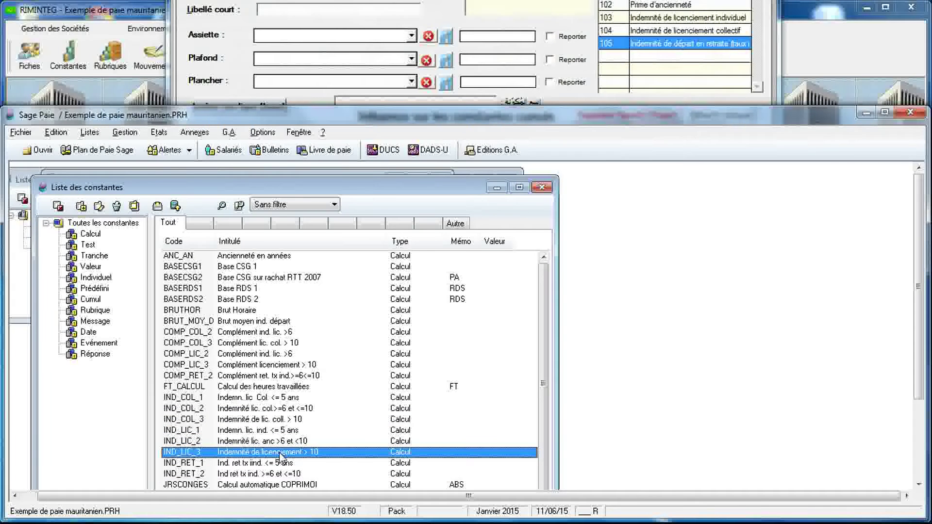
left_click(133, 206)
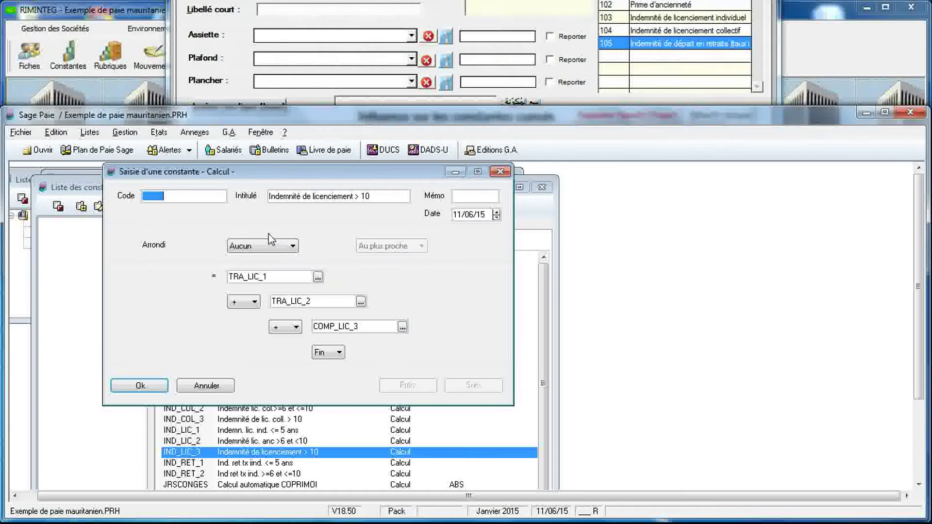
type("IND_RET_3")
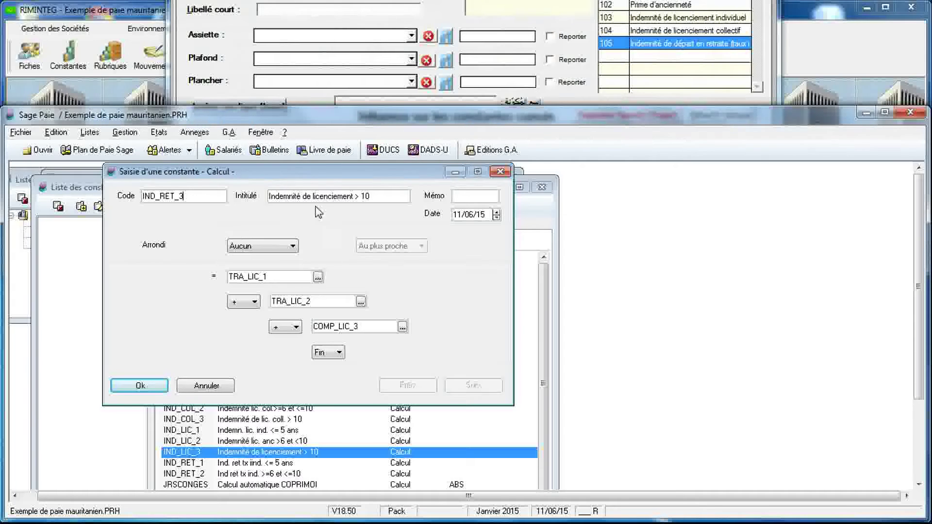
Change the title of the IND_RET_3 constant to "Ind. ret. tx ind. >10 et <=20".
left_click(291, 197)
left_click(282, 198)
left_click_drag(281, 198, 355, 200)
key("BackSpace")
type(". RE")
key("BackSpace")
key("BackSpace")
type("ret")
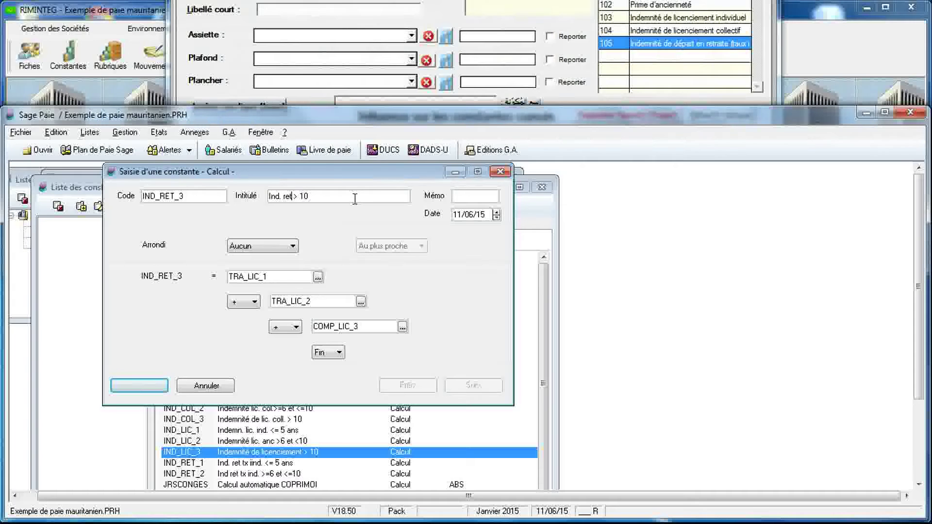
type(". tx ind.")
type("<=20")
Replace TRA_LIC_1 with TRA_RET_1 as the first term of the IND_RET_3 formula.
double_click(305, 276)
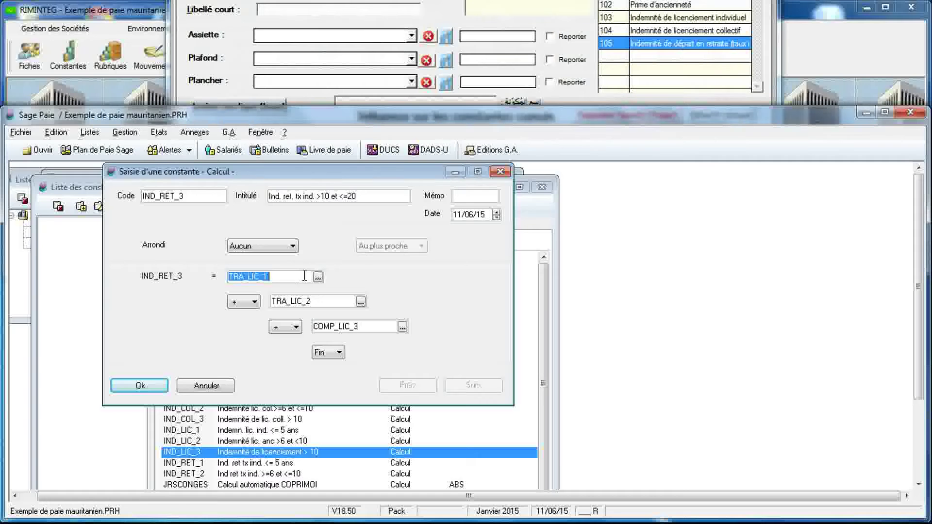
left_click(318, 277)
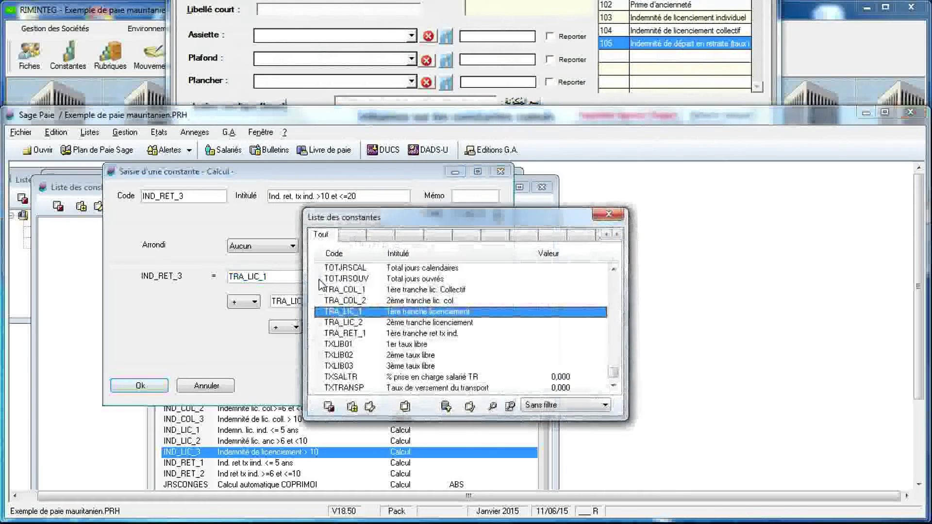
left_click(359, 332)
double_click(359, 333)
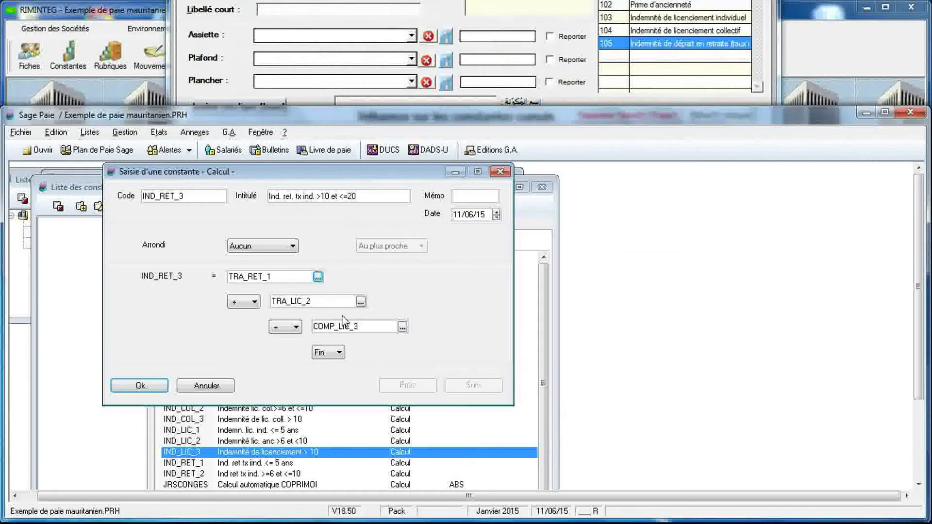
Duplicate TRA_LIC_2, the second term of the IND_RET_3 formula, and give the copy the code TRA_RET_2.
double_click(330, 301)
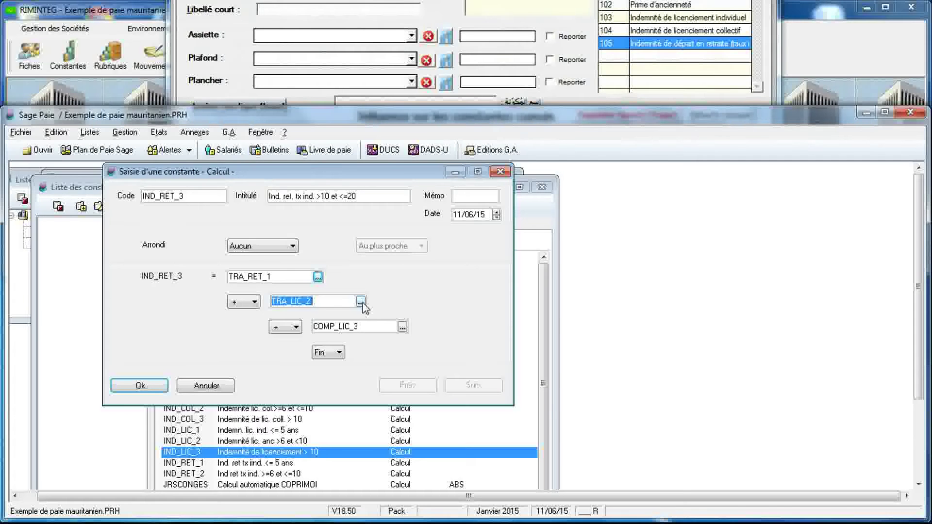
left_click(360, 302)
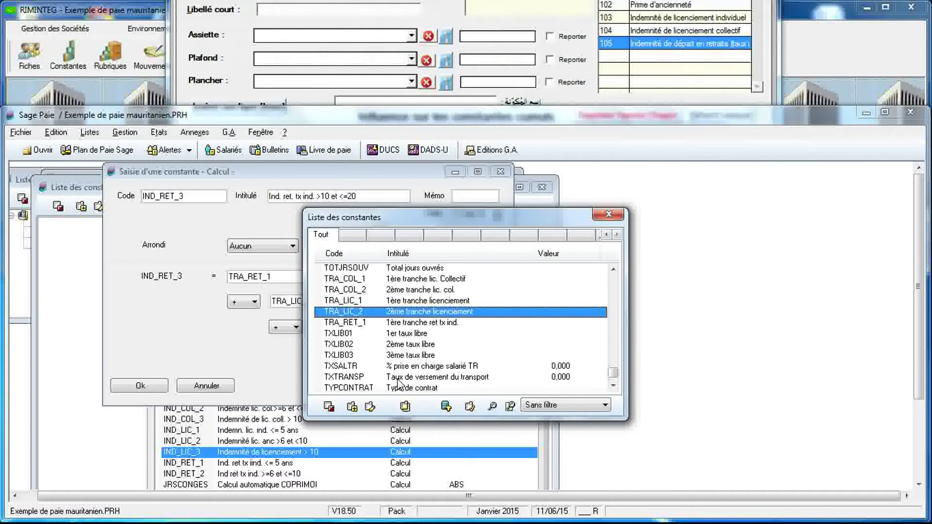
left_click(406, 406)
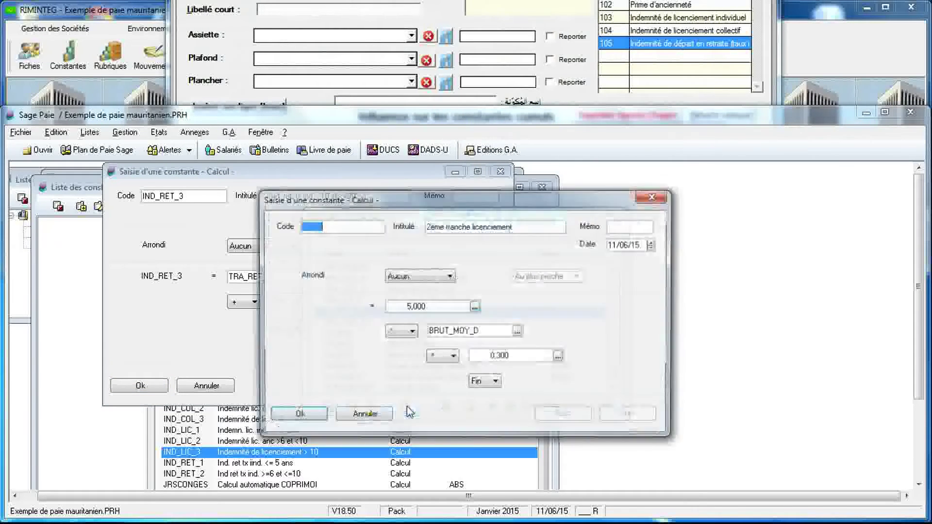
type("TRA_RET_2")
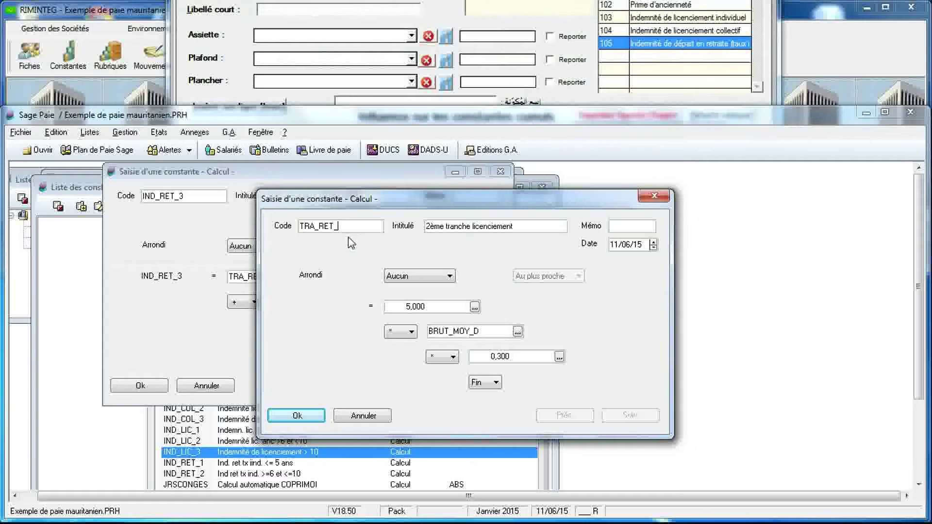
Change the title of the TRA_RET_2 constant to "2ème tranche ret tx ind.".
double_click(486, 226)
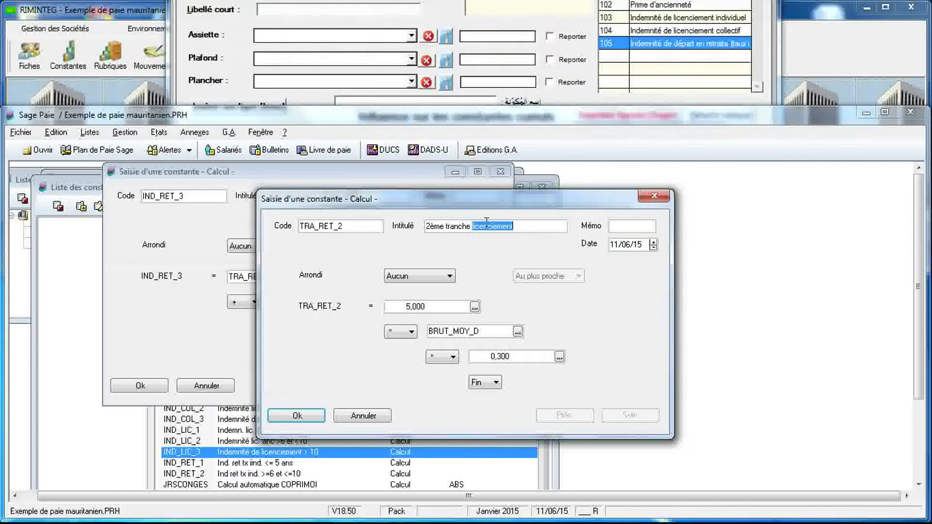
type("r")
type("n")
type("d")
key("BackSpace")
key("BackSpace")
key("BackSpace")
type("et tx ind")
Add a final multiplication by 0.5 to the TRA_RET_2 formula and use that constant as the second term of IND_RET_3.
left_click(496, 383)
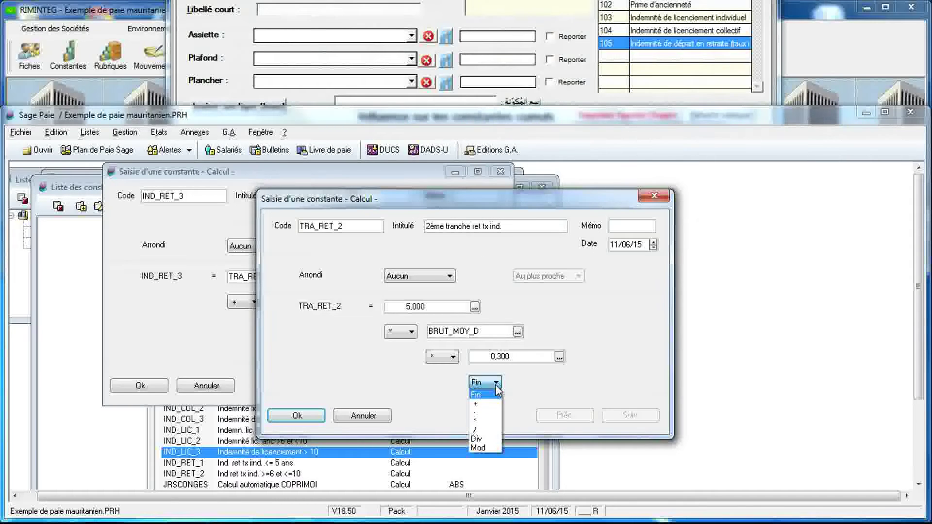
left_click(487, 420)
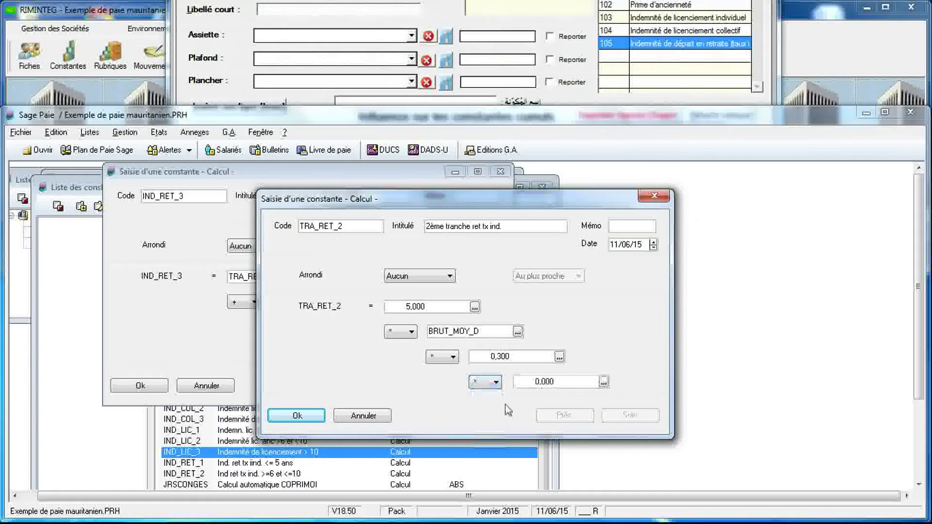
double_click(551, 382)
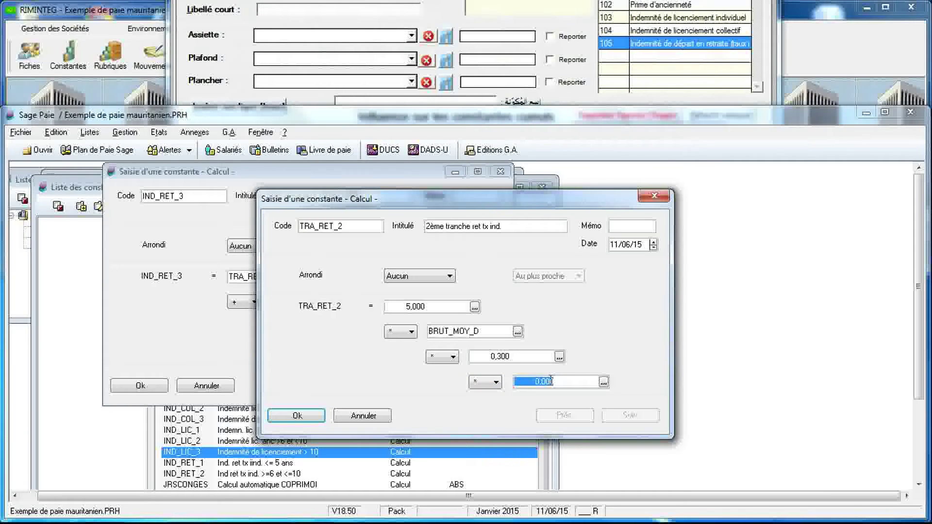
type("0.5")
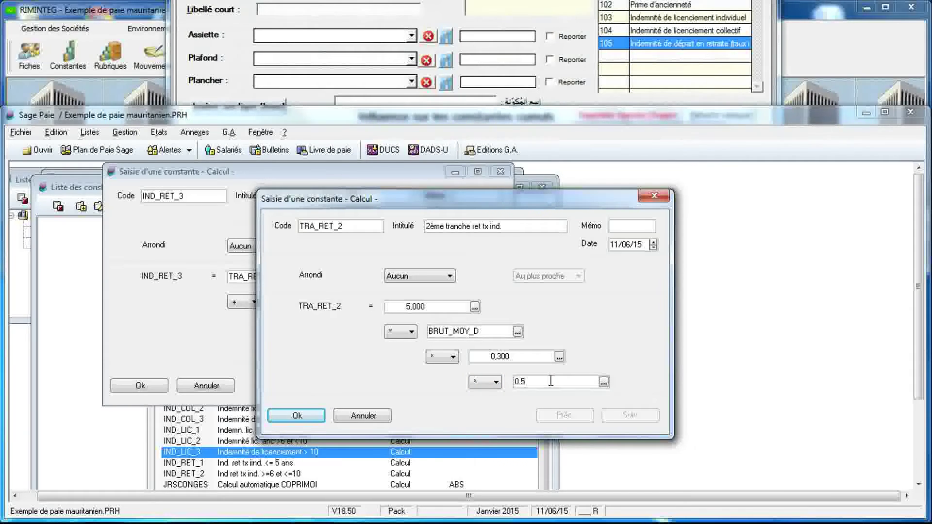
left_click(296, 415)
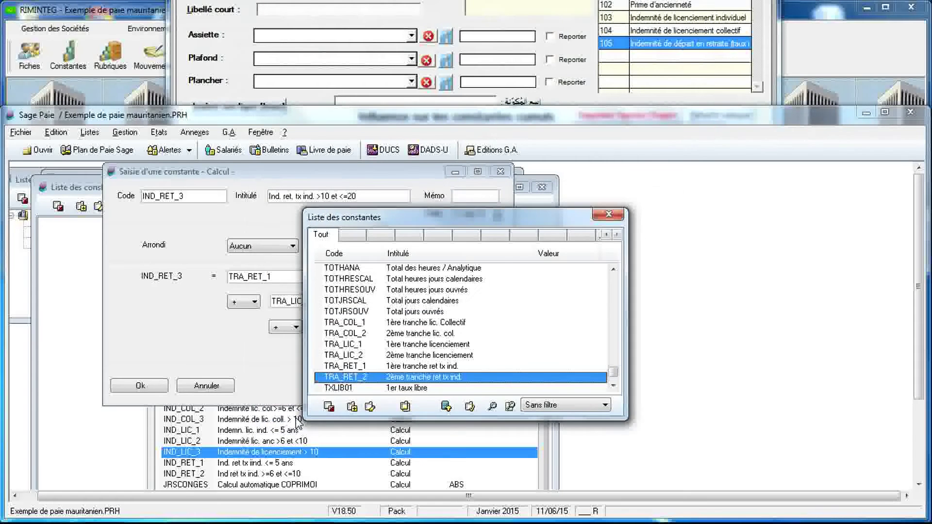
double_click(336, 377)
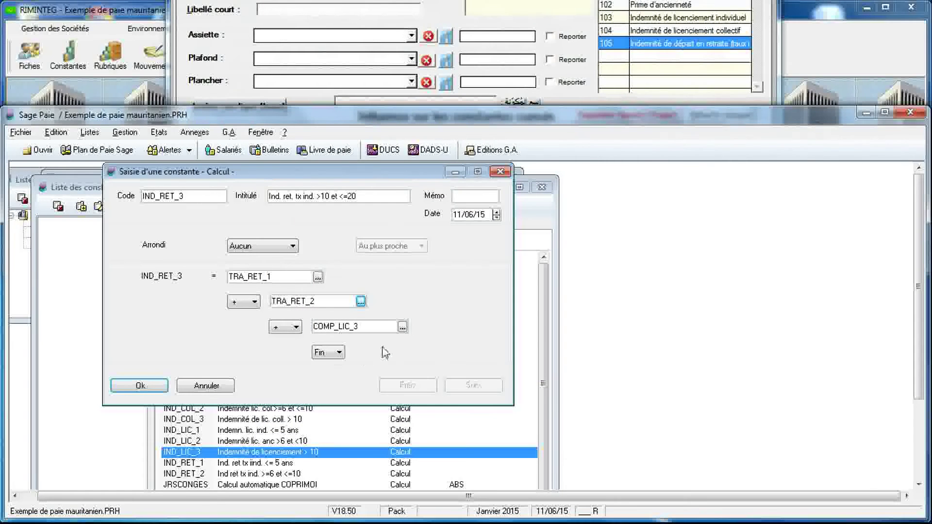
Duplicate COMP_LIC_3, the third term of the IND_RET_3 formula, and give the copy the code COMP_RET_3.
double_click(385, 328)
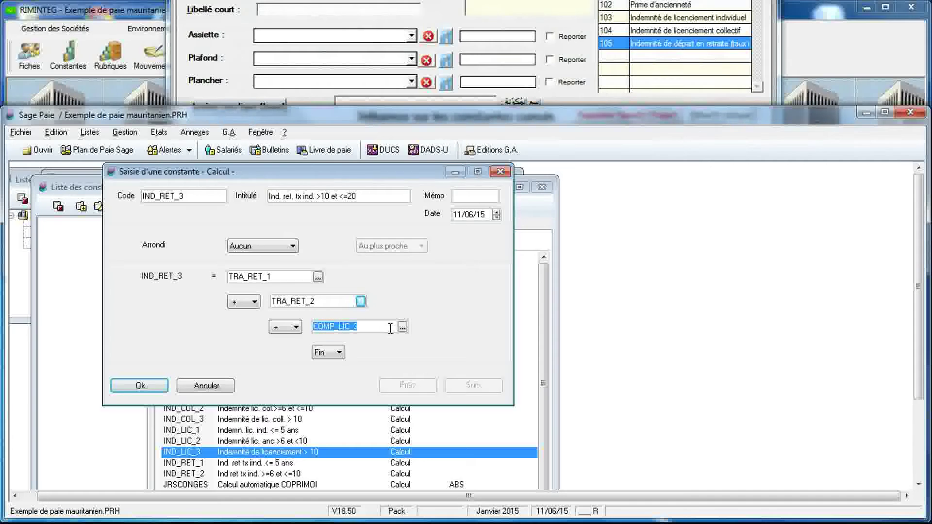
left_click(402, 326)
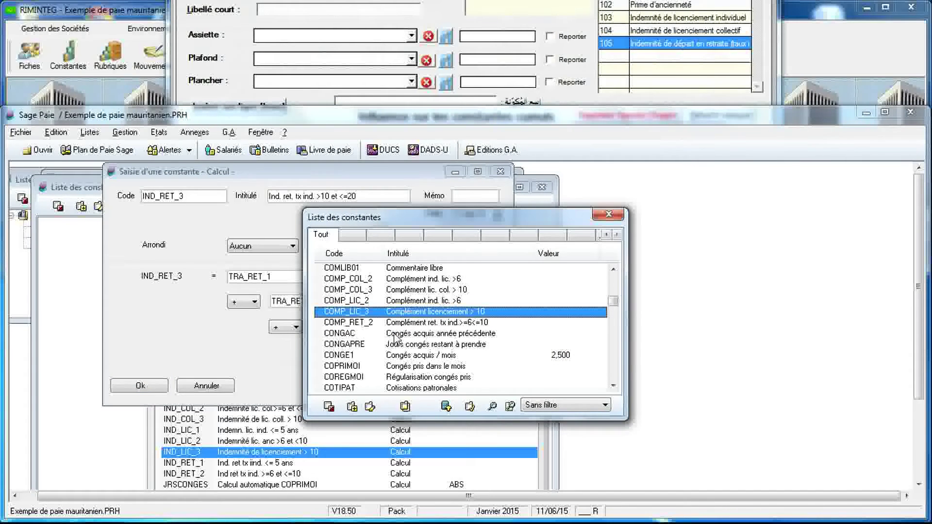
left_click(405, 406)
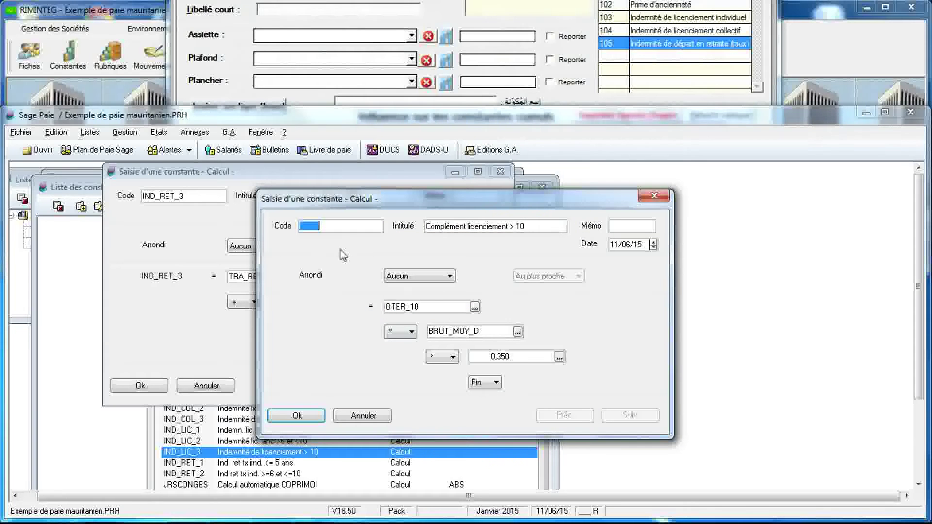
type("COMP_RET_3")
Change the title of the COMP_RET_3 constant to "Comp. ret tx ind >= 10<=20".
double_click(480, 227)
key("BackSpace")
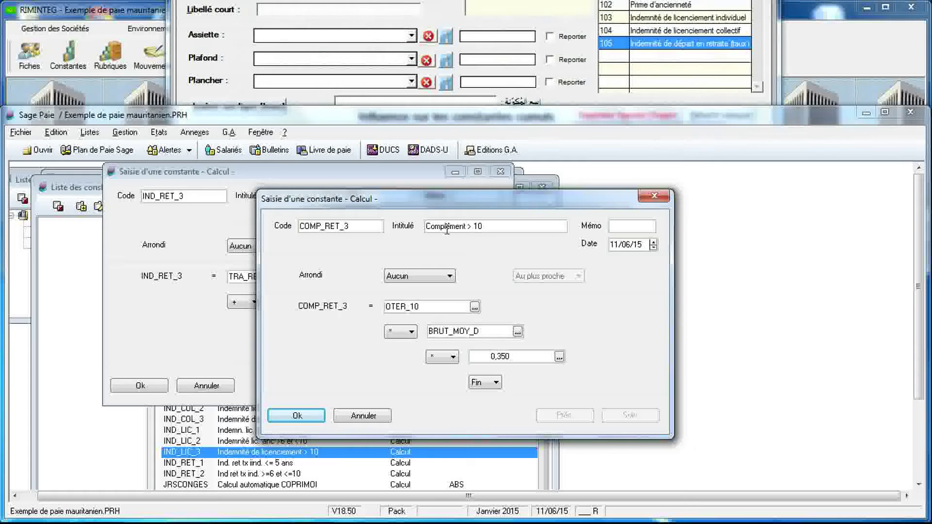
left_click_drag(446, 227, 470, 228)
key("BackSpace")
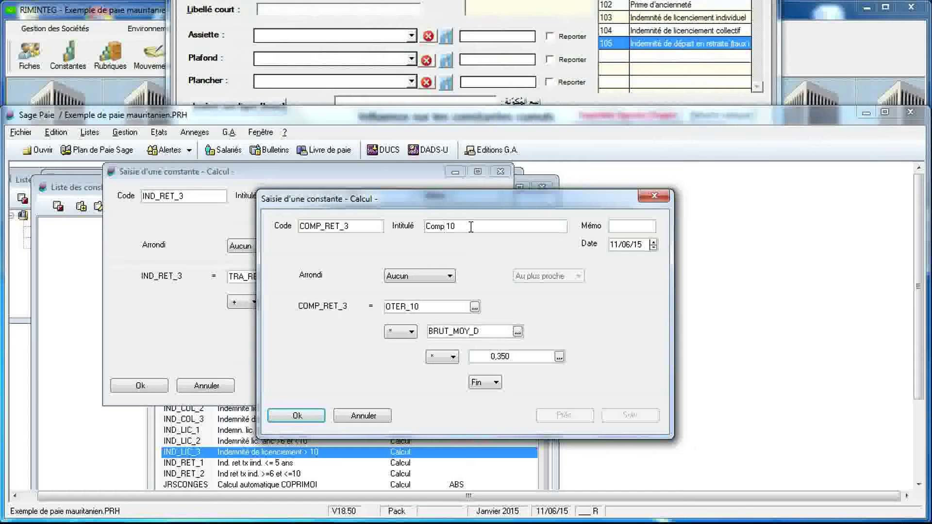
type(".")
type(" ret")
type(" tx ind")
type("d")
type(" >")
type("= ")
type("<")
type("=20")
Add a final multiplication by 0.5 to the COMP_RET_3 formula and save IND_RET_3 with that constant as its third term.
left_click(495, 384)
left_click(493, 421)
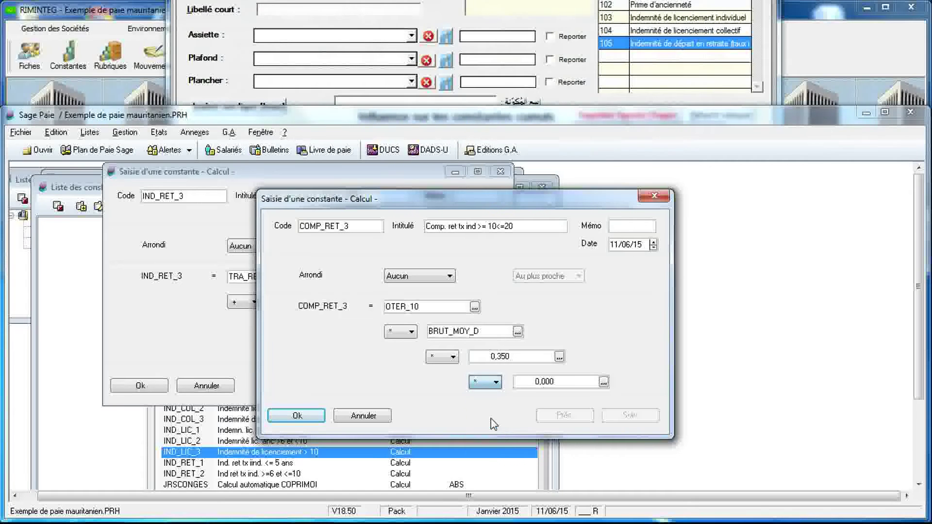
double_click(542, 381)
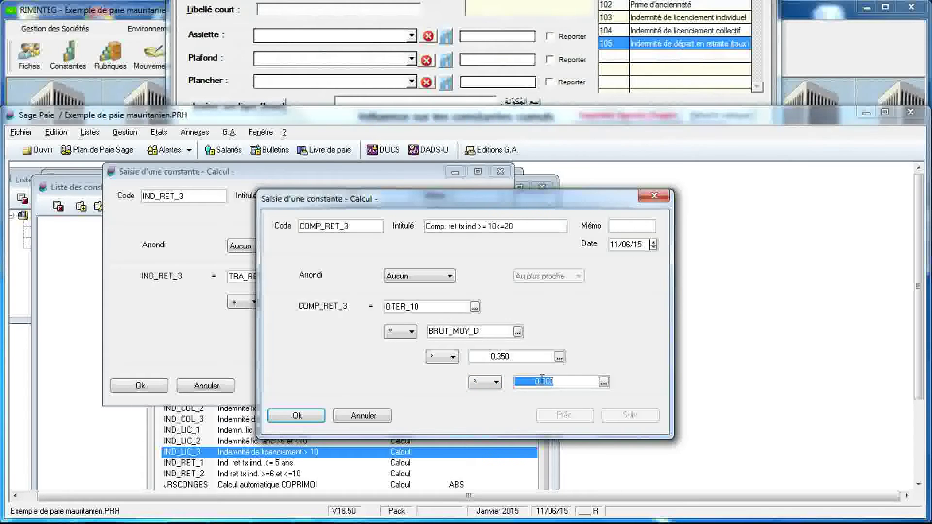
type("0")
type("5")
left_click(305, 418)
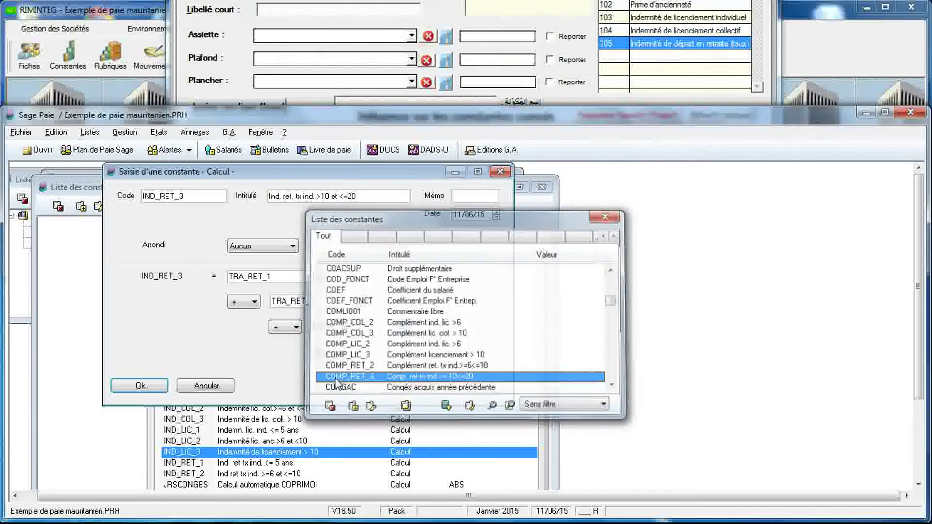
double_click(336, 377)
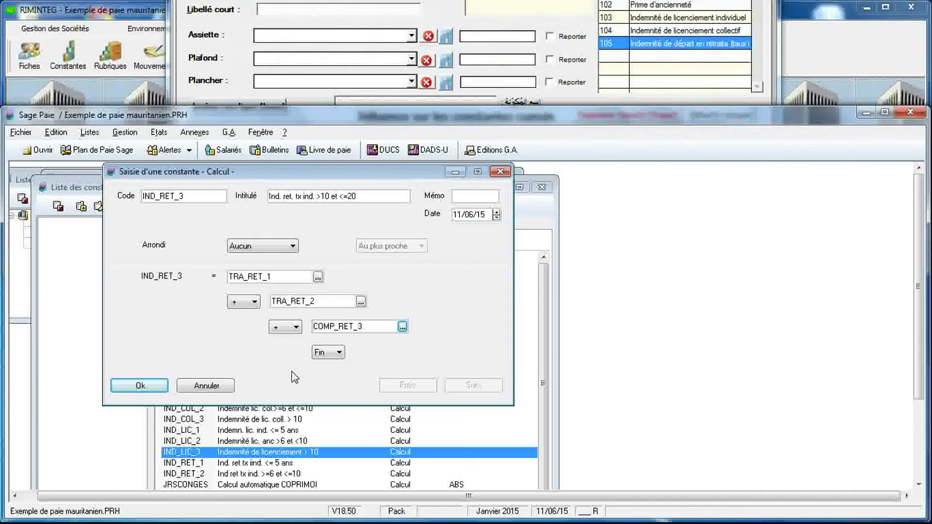
left_click(151, 386)
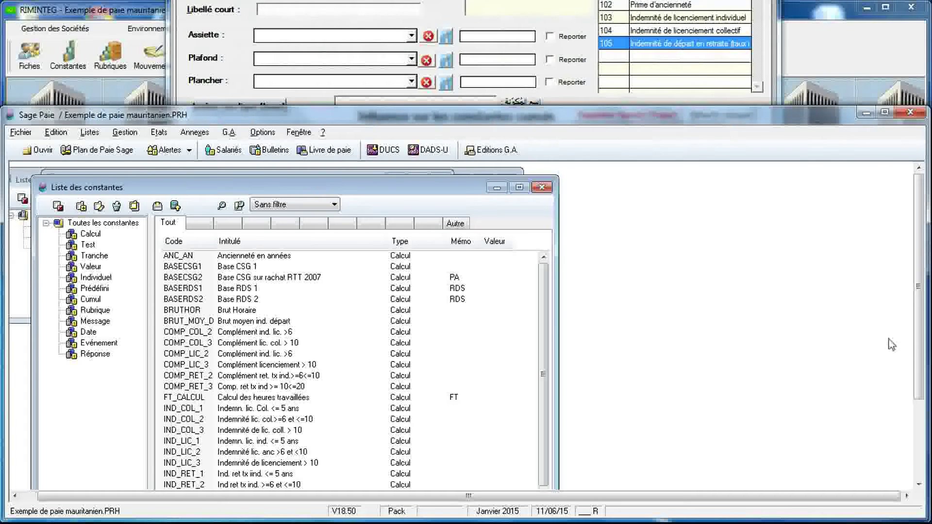
Duplicate the constant IND_RET_3 and give the copy the code IND_RET_4.
left_click_drag(919, 348, 918, 362)
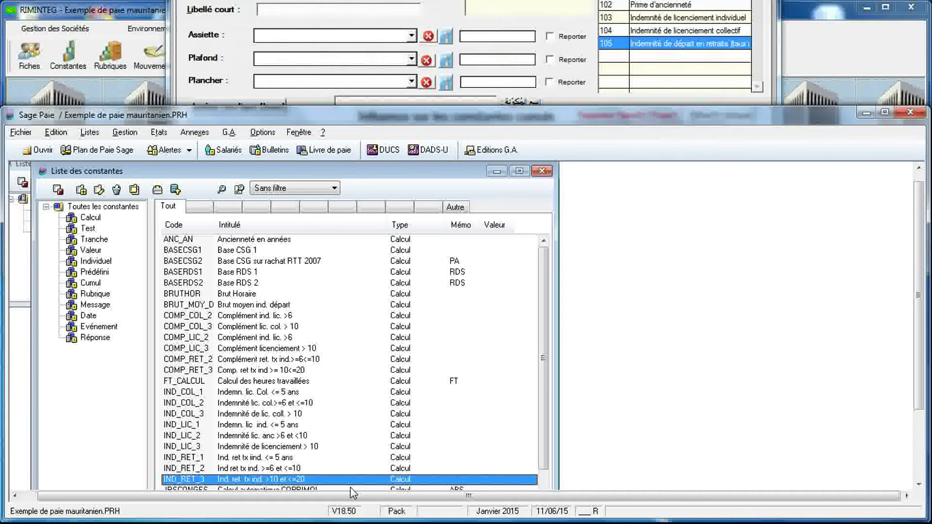
left_click(136, 191)
type("IND_RET_4")
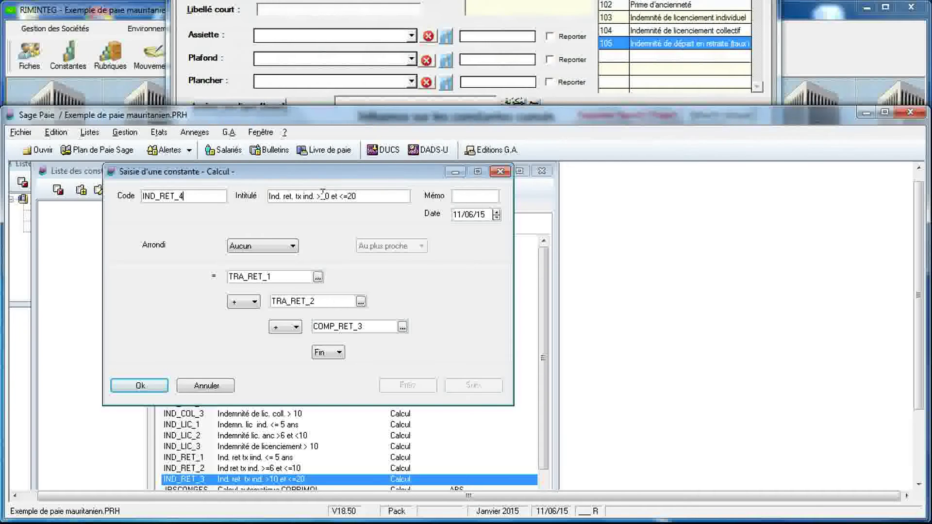
Change the title of the IND_RET_4 constant to "Ind. ret. tx ind. >20 ans".
left_click(323, 194)
left_click_drag(321, 196, 345, 197)
key("Delete")
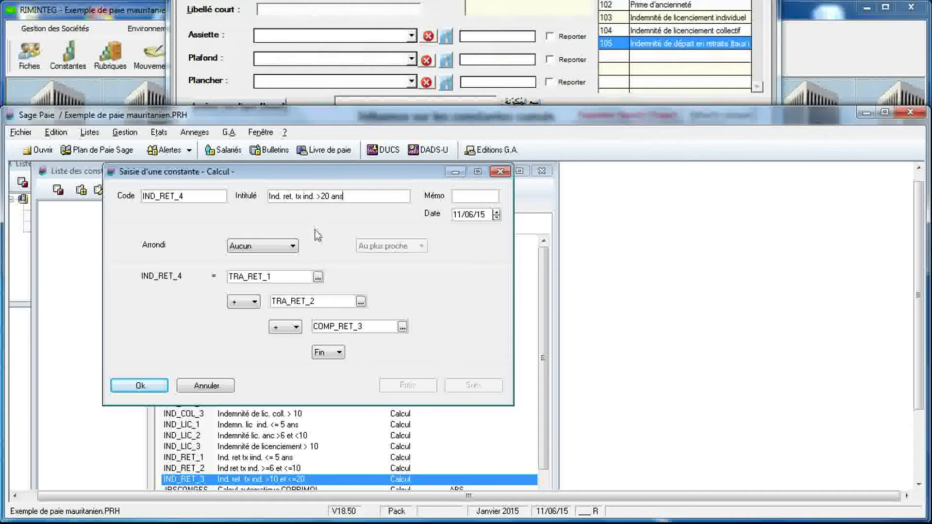
Create a new constant of type Calcul with the code TRA_RET_3 for the third term of the IND_RET_4 formula.
double_click(390, 324)
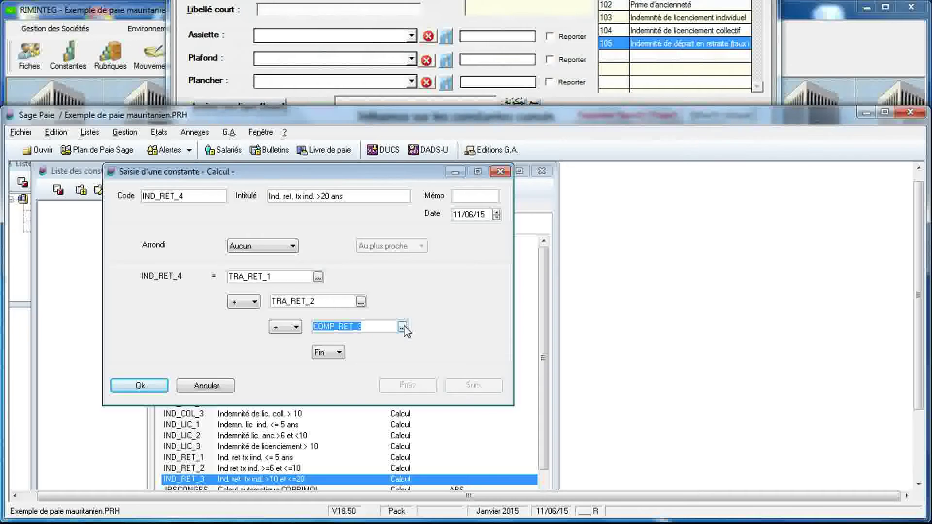
left_click(402, 327)
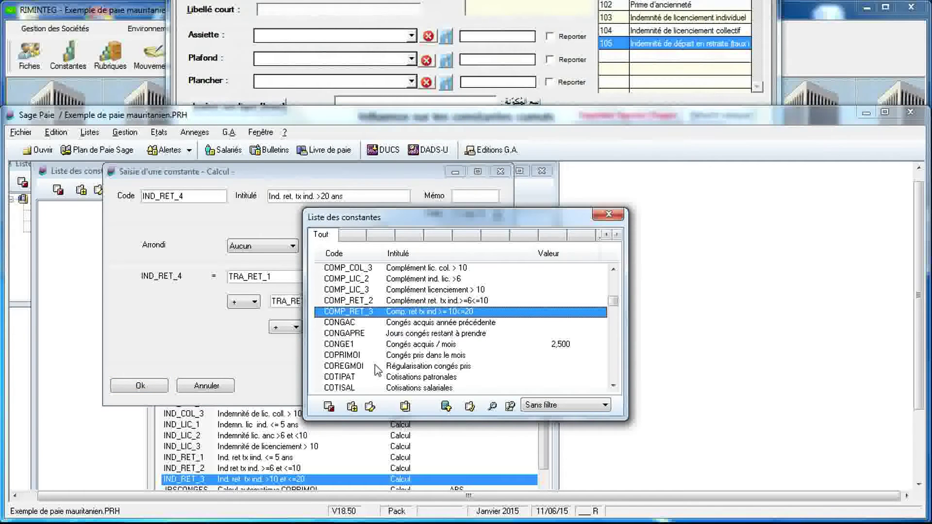
left_click(352, 406)
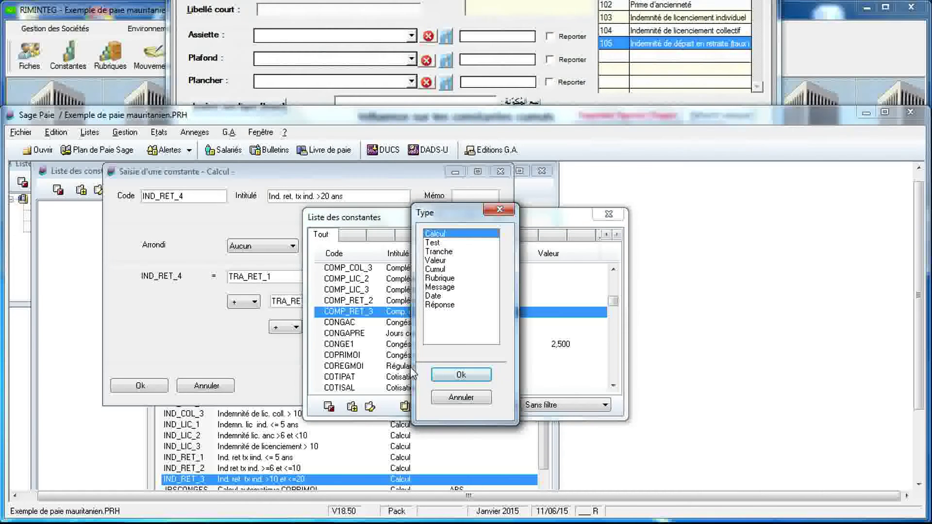
left_click(460, 375)
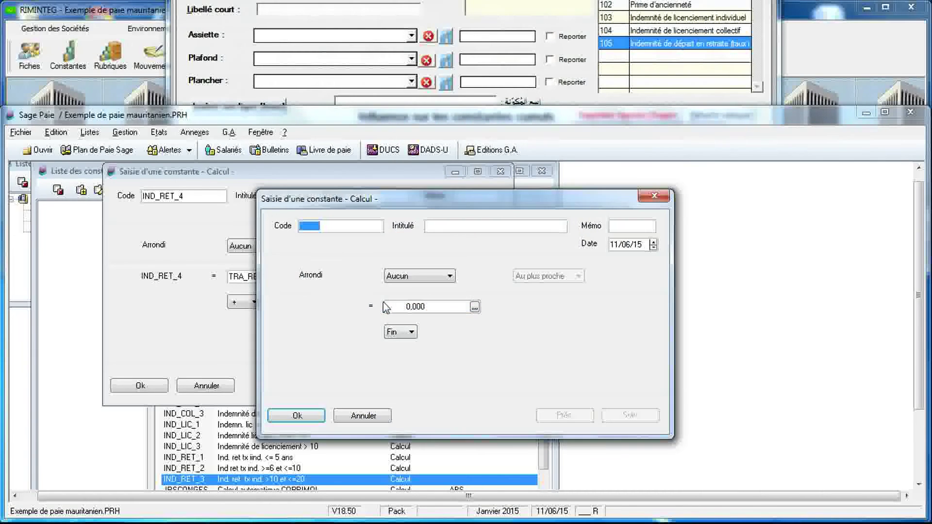
type("TRA_RET_3")
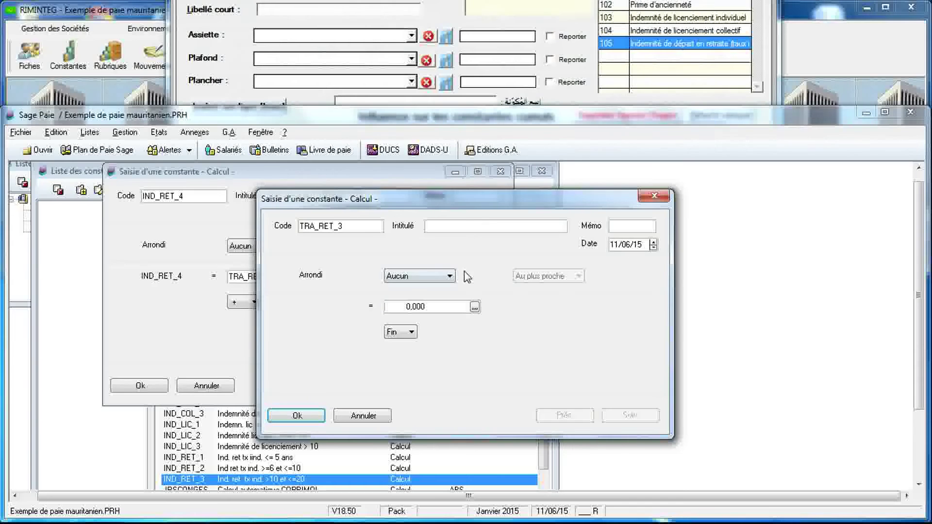
Title the TRA_RET_3 constant "3ème tranche ret tx ind.".
left_click(460, 225)
type("Tr")
key("BackSpace")
key("BackSpace")
key("BackSpace")
type("3ème tra")
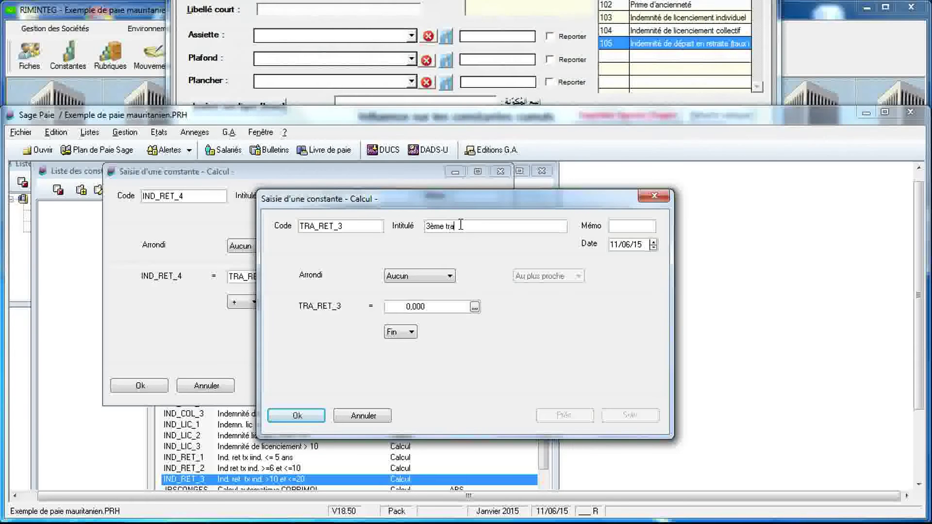
type("nche ret tx ind.")
Start the TRA_RET_3 formula with 10 multiplied by the constant BRUT_MOY_D.
left_click(449, 307)
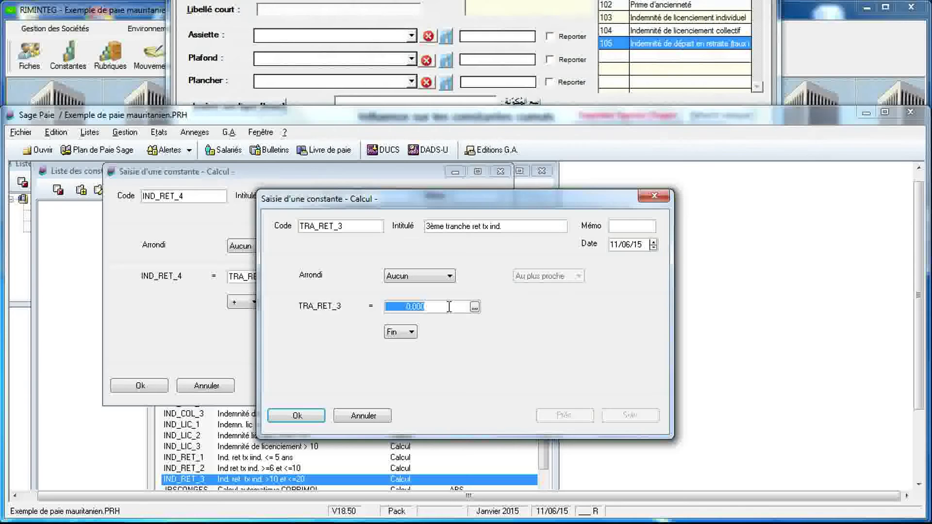
type("10")
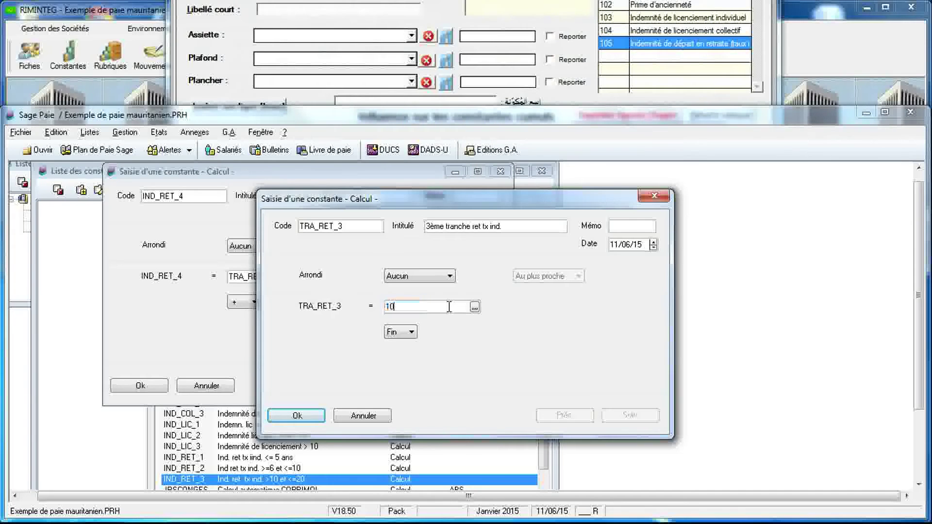
left_click(411, 333)
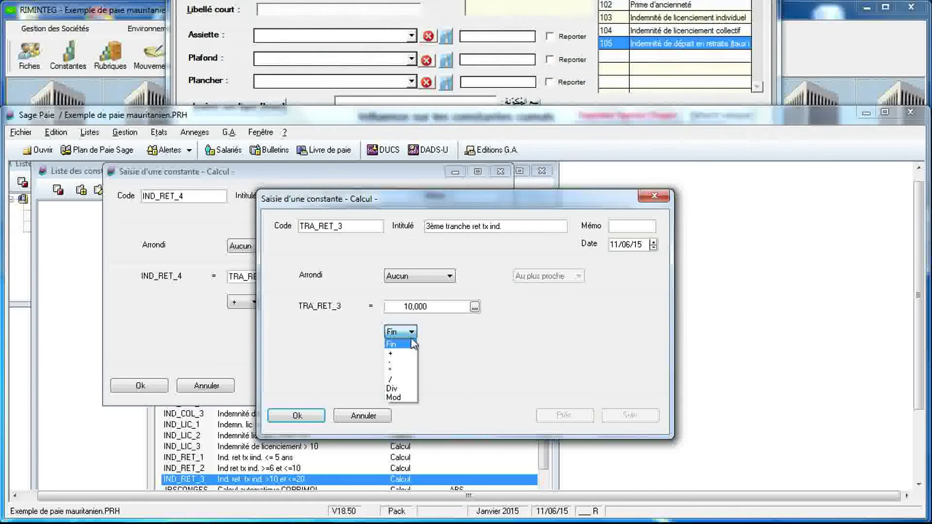
left_click(410, 371)
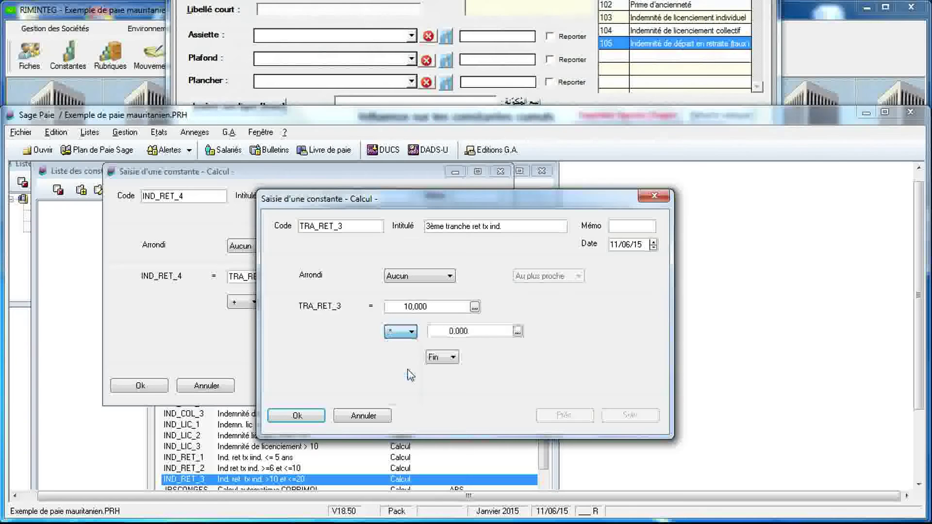
left_click(483, 330)
left_click(518, 332)
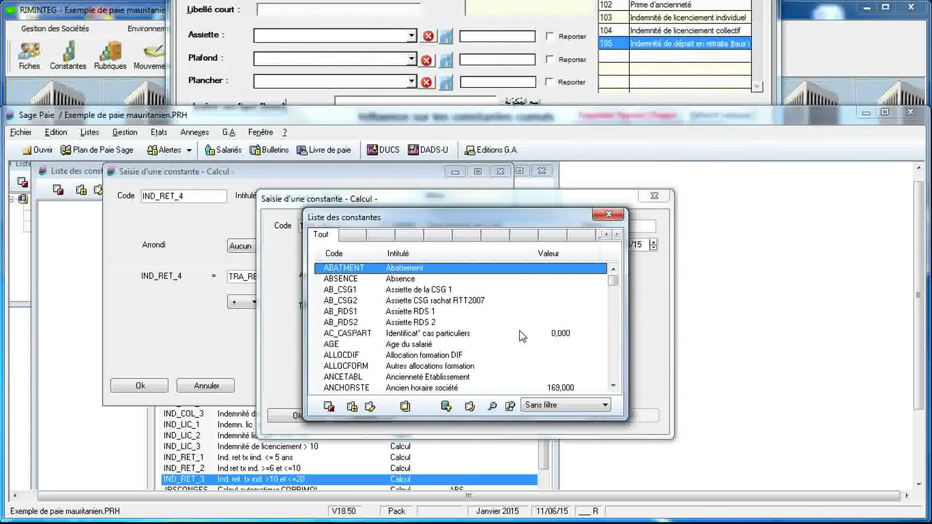
left_click_drag(616, 286, 616, 294)
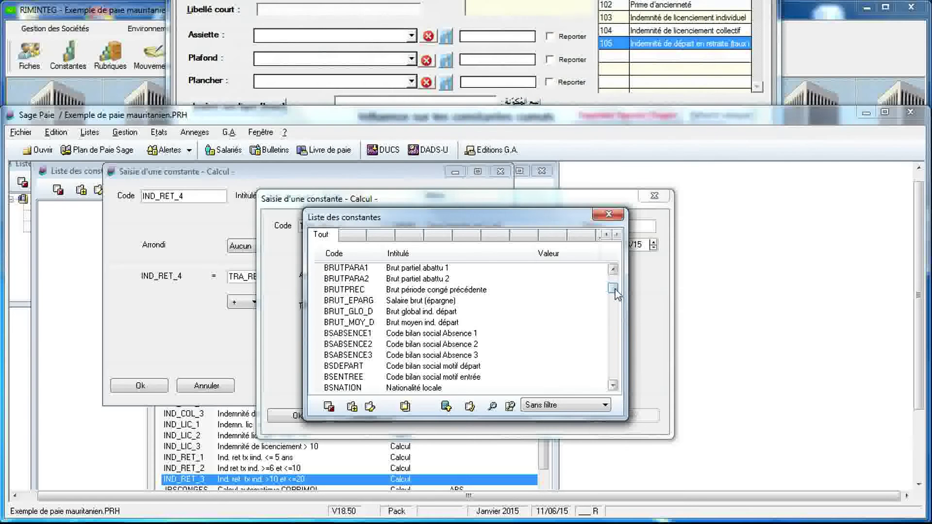
double_click(501, 323)
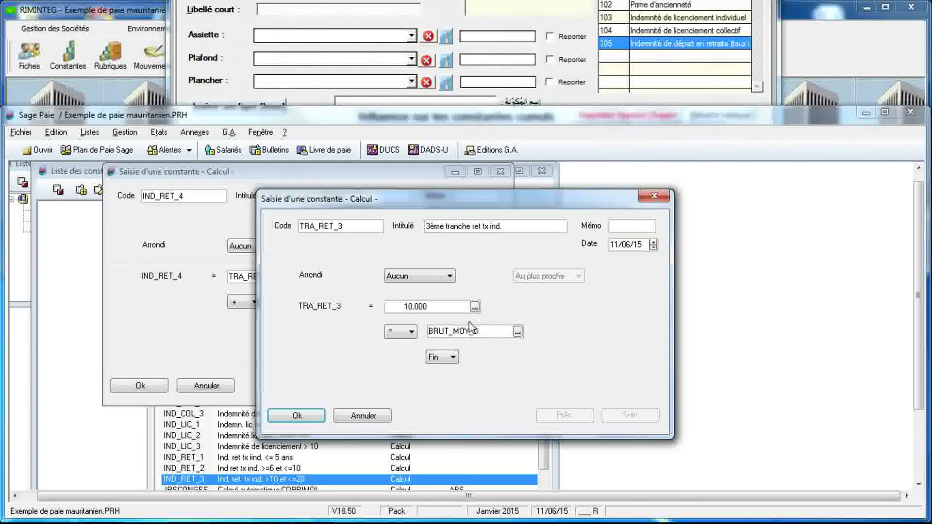
Extend the TRA_RET_3 formula with multiplications by 0.35 and by 0.75, and save the constant.
left_click(452, 358)
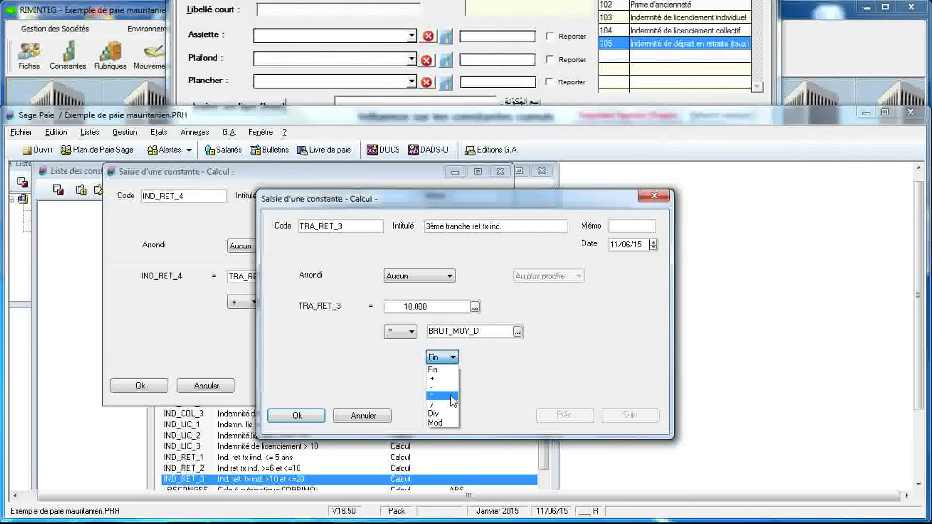
left_click(451, 400)
double_click(508, 356)
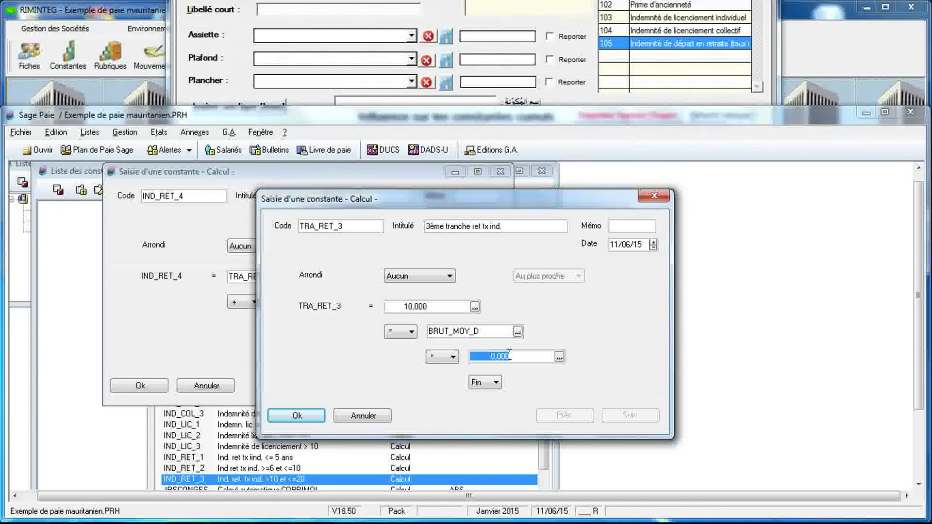
type("0.35")
left_click(496, 382)
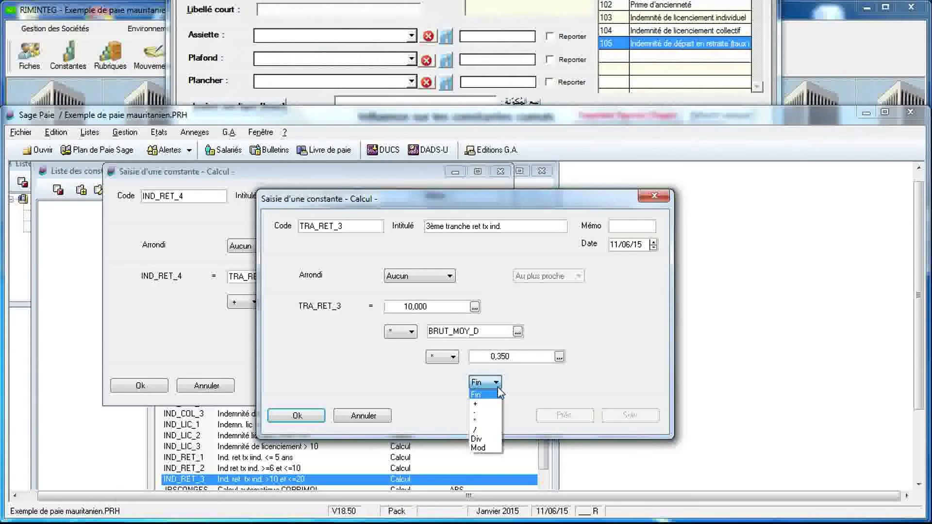
left_click(490, 420)
left_click(555, 383)
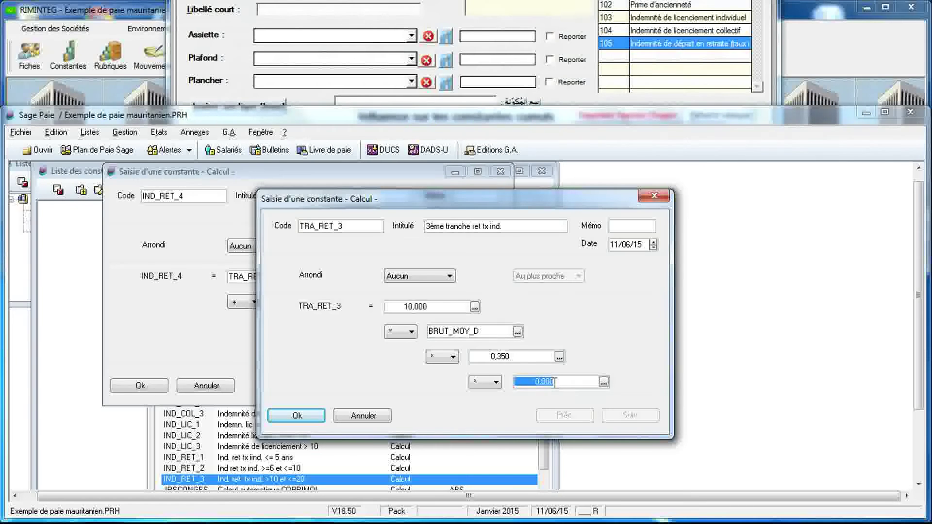
type("0.75")
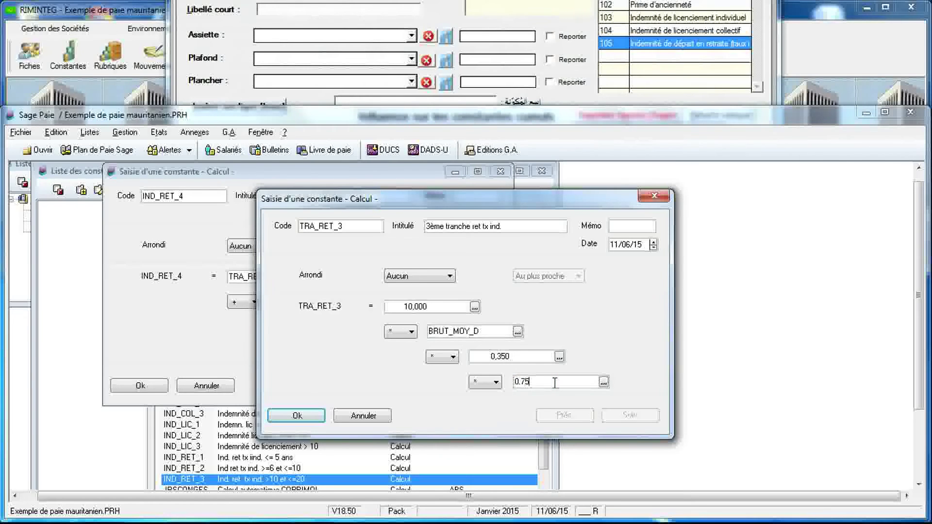
left_click(298, 416)
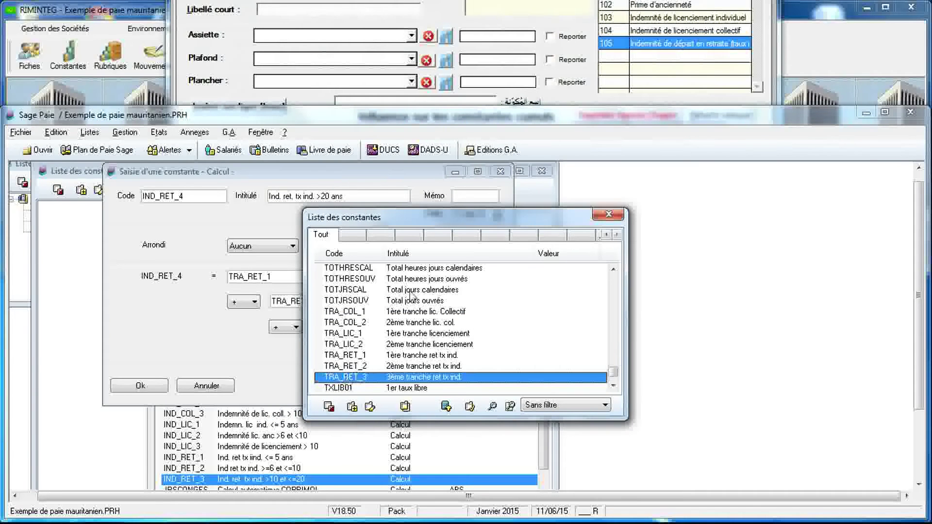
Insert TRA_RET_3 as the third term of the IND_RET_4 formula and add a fourth term with the + operator.
left_click_drag(461, 223, 521, 213)
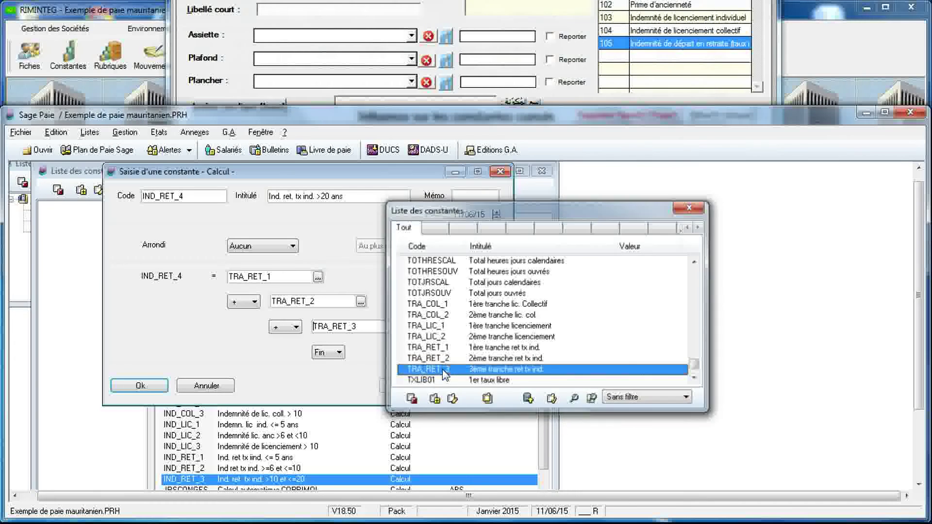
double_click(427, 370)
left_click(341, 354)
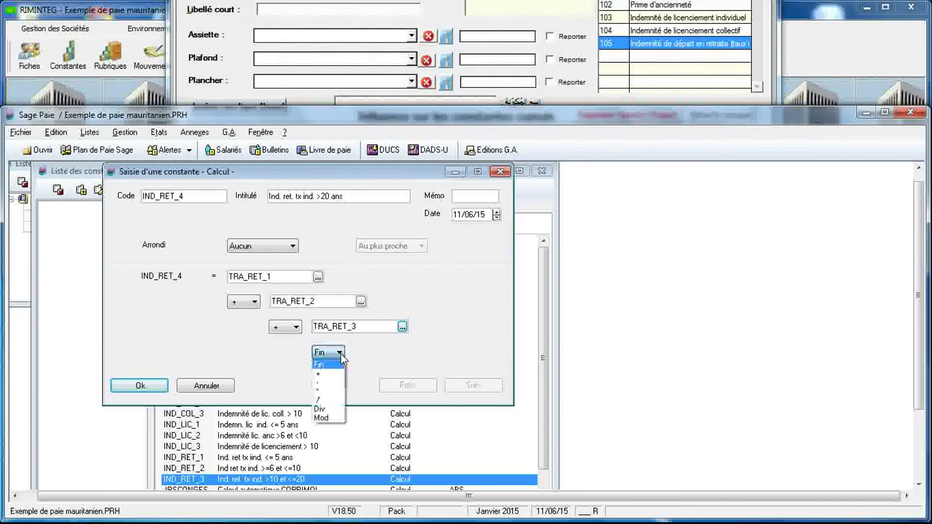
left_click(336, 374)
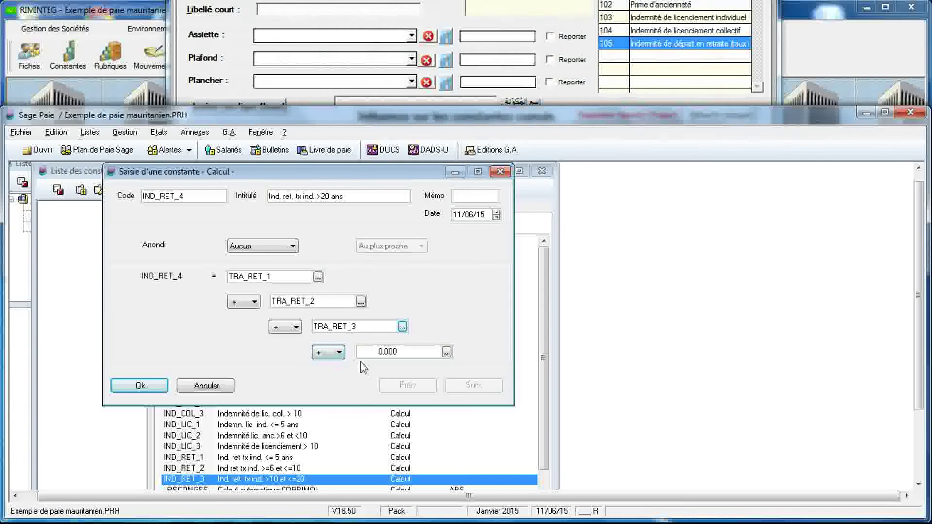
left_click(405, 352)
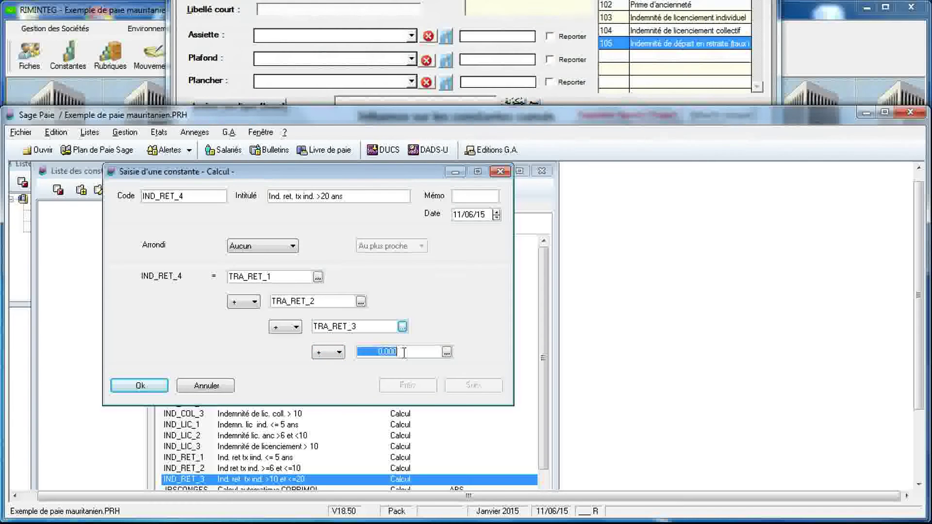
Create a Calcul constant for the fourth term with the code COMP_RET_4 and the title "Comp. ret tx ind. > 20 ans".
left_click(446, 352)
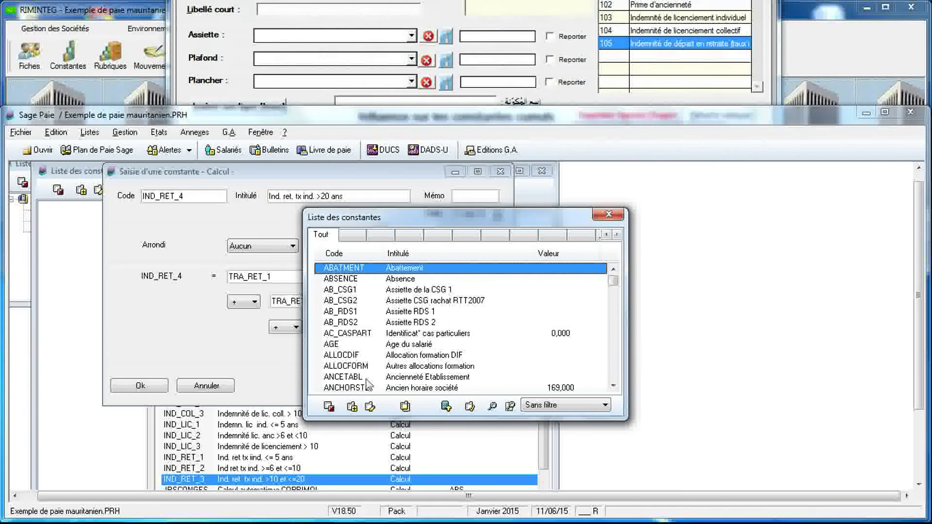
left_click(352, 406)
left_click(439, 375)
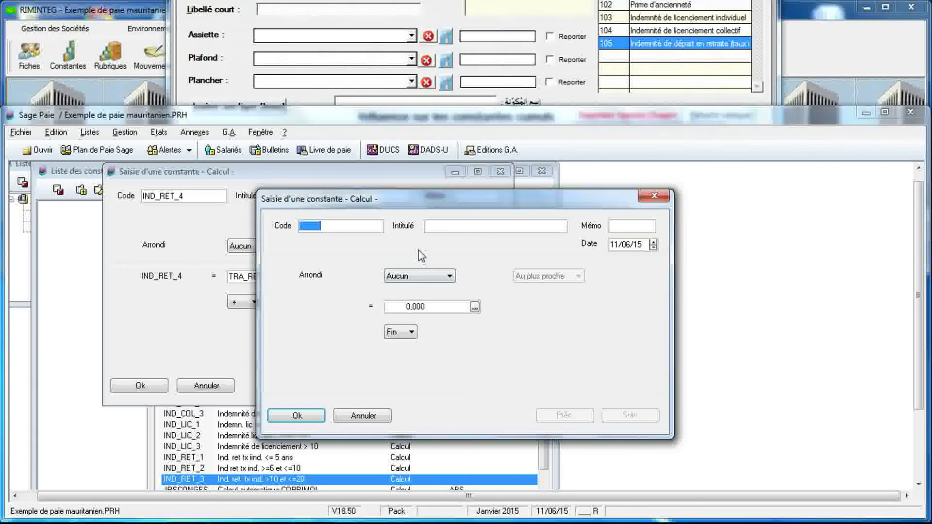
type("COMP_RET_4")
left_click(443, 227)
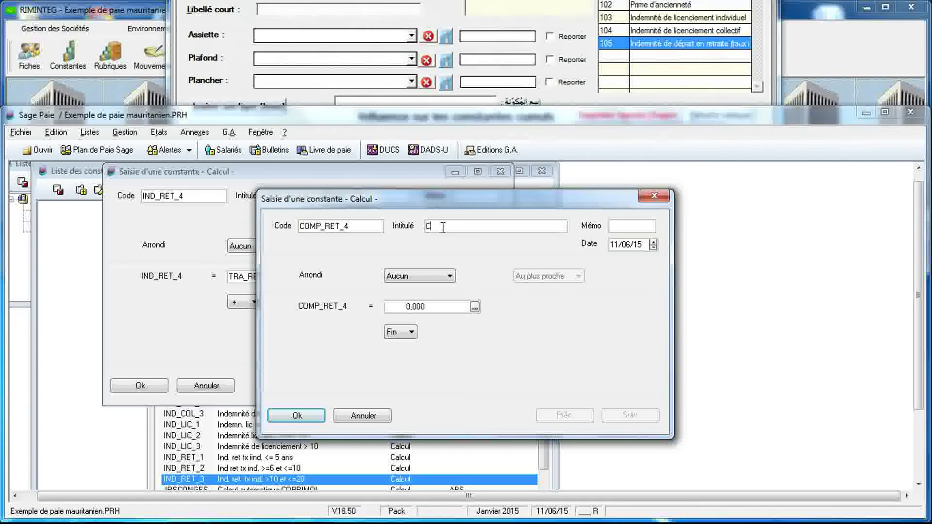
type("Comp. ret tx ind. > 20 ans")
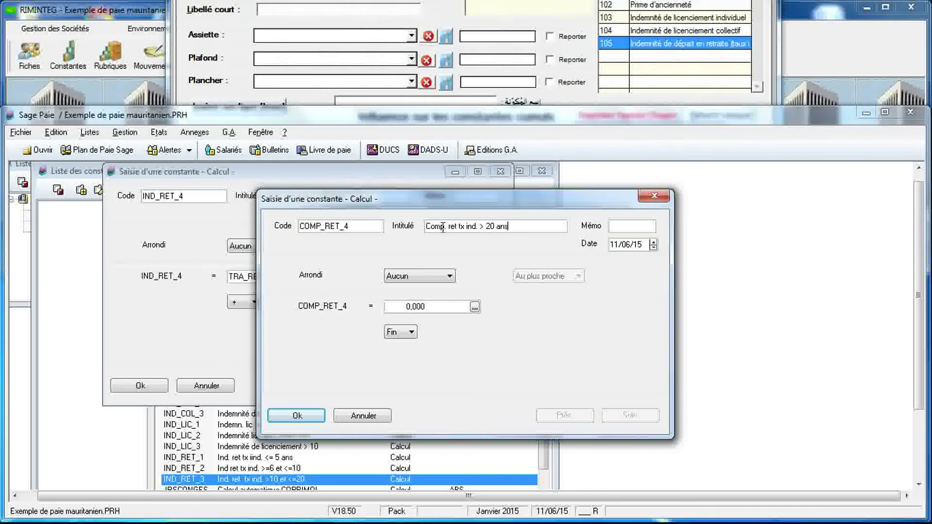
Create a Calcul constant for the first term of COMP_RET_4 with the code OTER_20 and the title "Oter 20 ans de l'ancienneté".
double_click(461, 306)
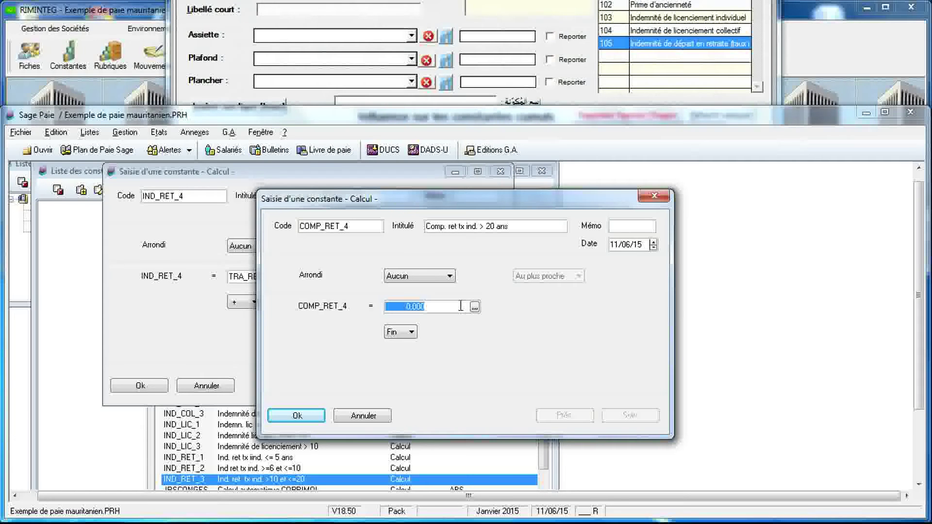
left_click(475, 306)
left_click(352, 407)
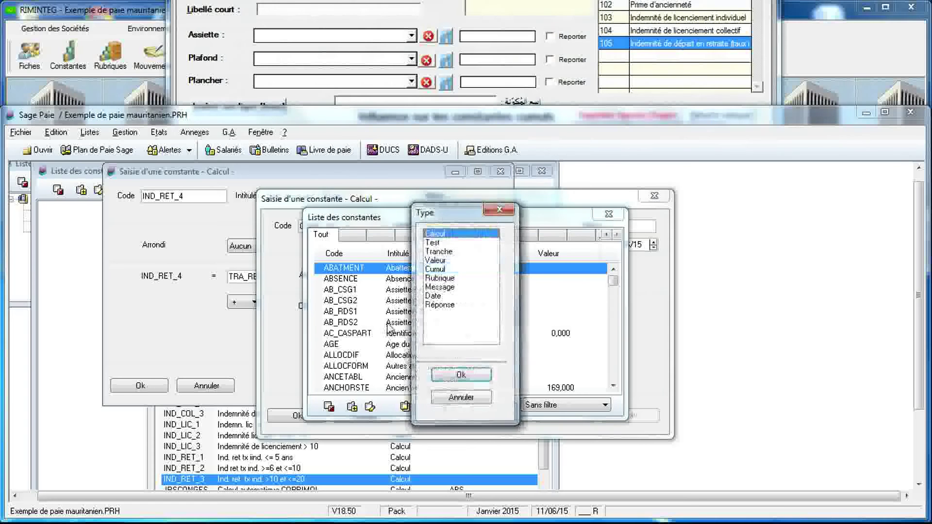
left_click(445, 377)
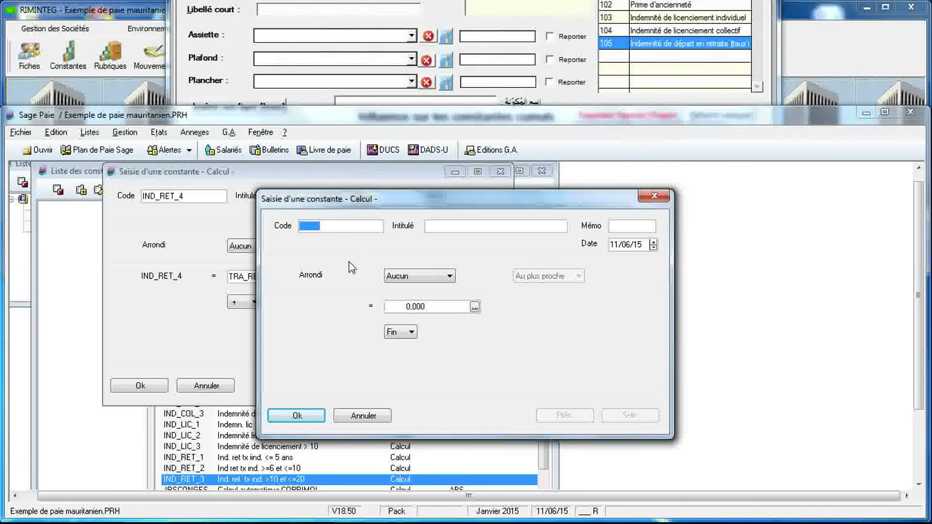
type("OTER_20")
left_click(442, 231)
type("O")
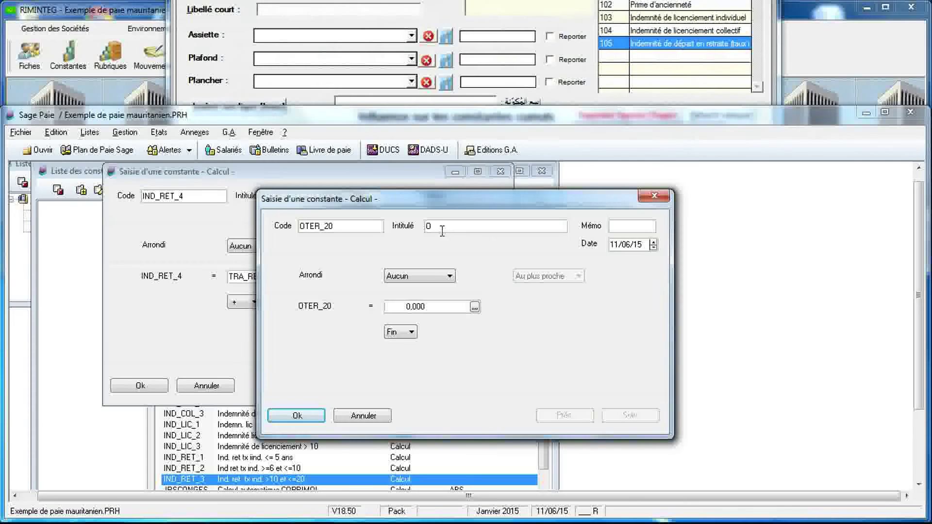
type("ter-20 ans de l'ancienneté")
Define OTER_20 as the constant ANC_AN minus 20 and save it.
left_click(474, 308)
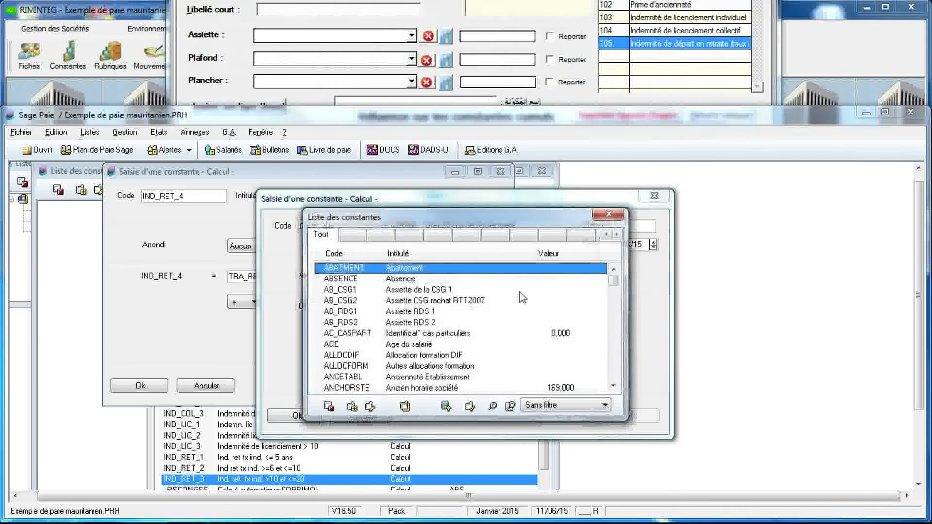
left_click(613, 288)
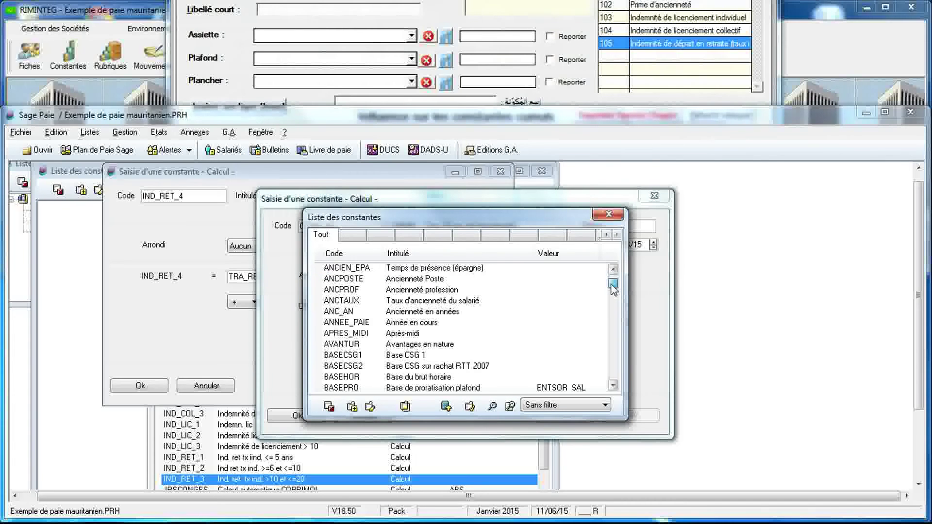
double_click(493, 312)
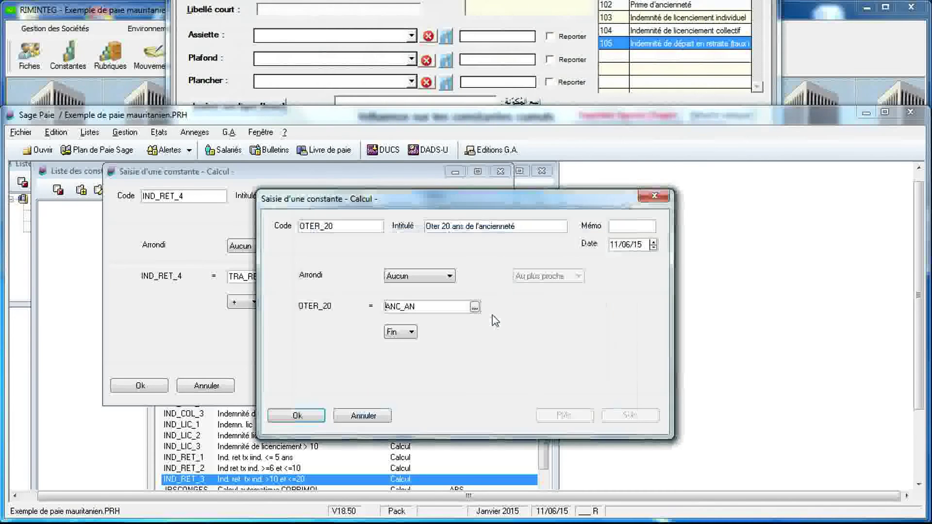
left_click(411, 332)
left_click(409, 367)
double_click(470, 330)
type("20")
left_click(296, 415)
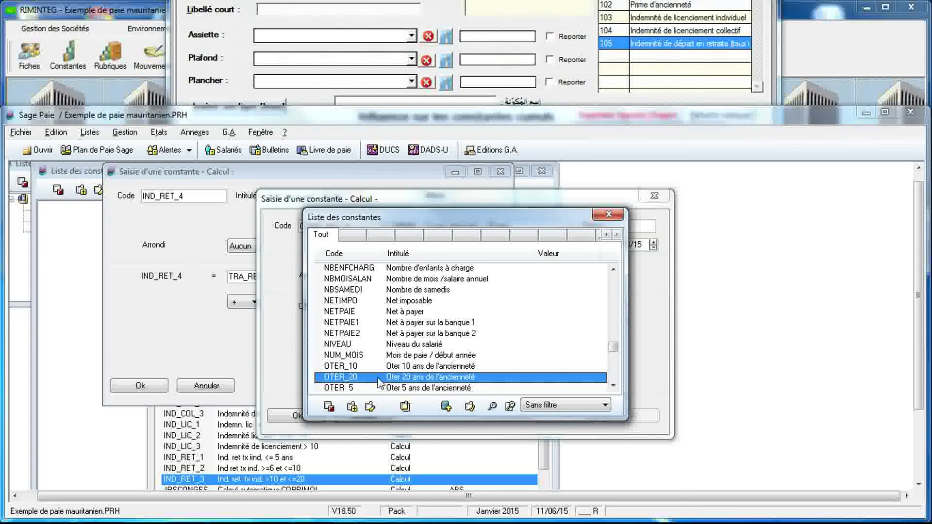
Start the COMP_RET_4 formula with OTER_20 multiplied by BRUT_MOY_D.
double_click(378, 377)
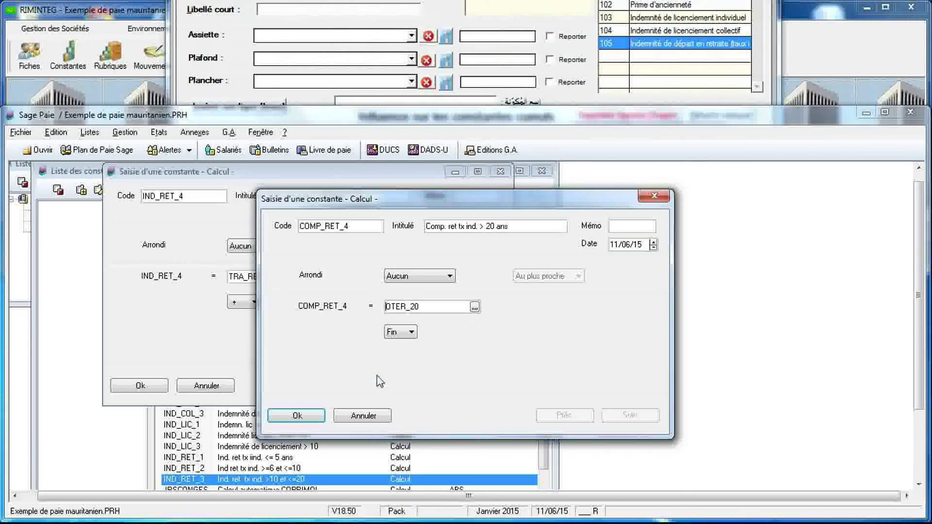
left_click(412, 334)
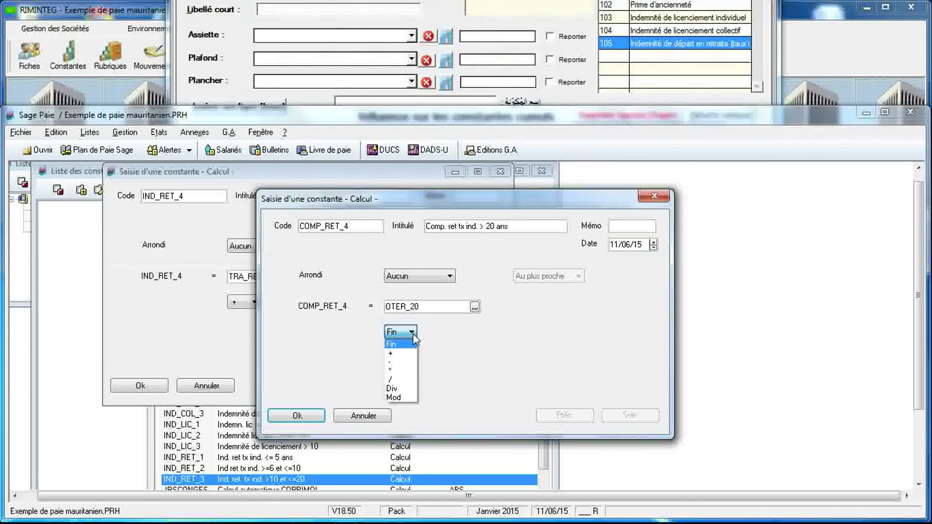
left_click(406, 371)
double_click(469, 331)
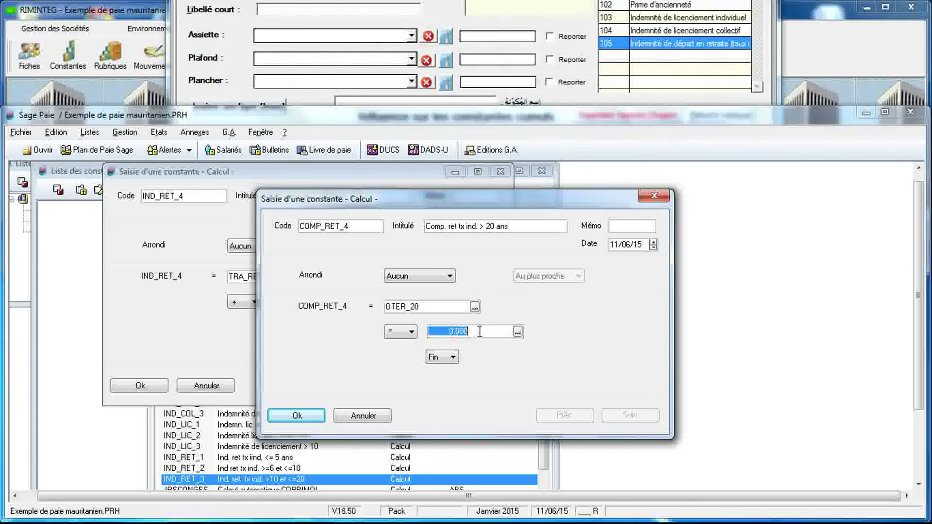
left_click(517, 331)
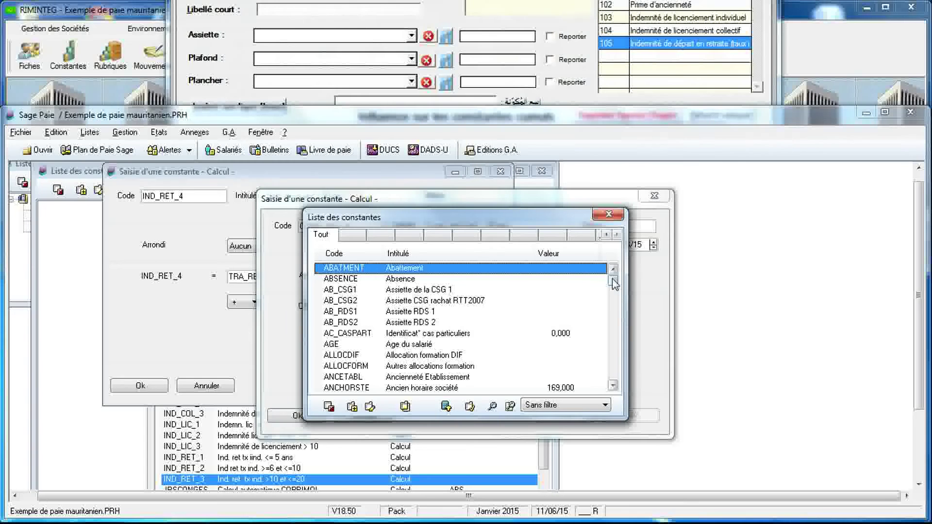
left_click_drag(614, 284, 614, 289)
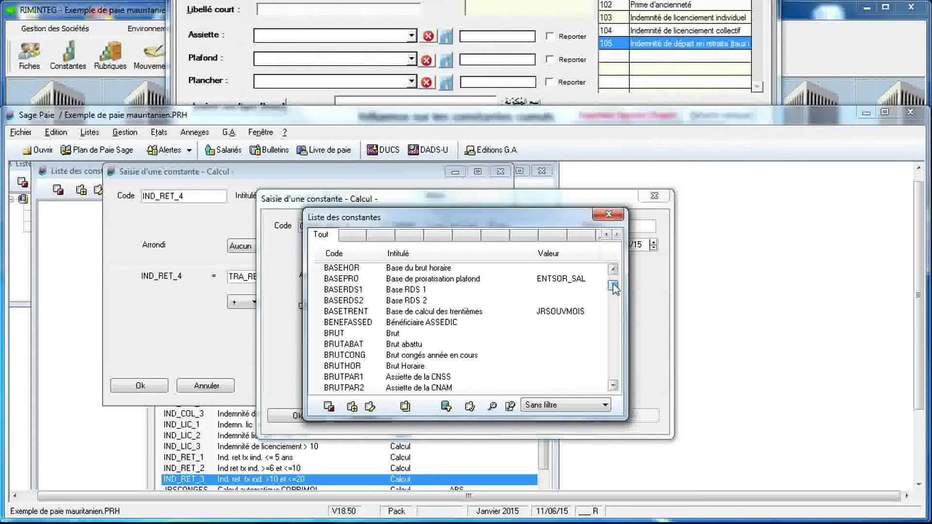
left_click(613, 385)
left_click_drag(613, 386, 613, 385)
double_click(463, 342)
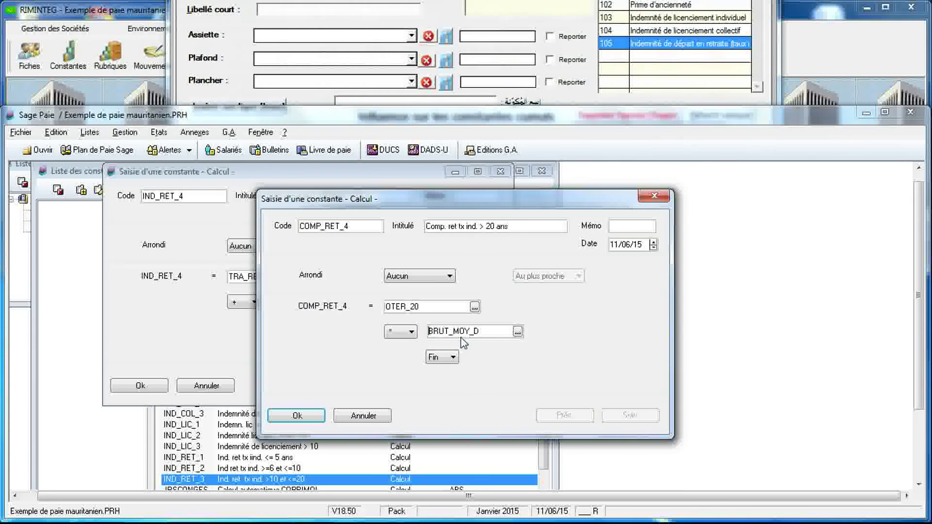
Complete the COMP_RET_4 formula by multiplying it by 0.35 and end the formula after that term.
left_click(453, 358)
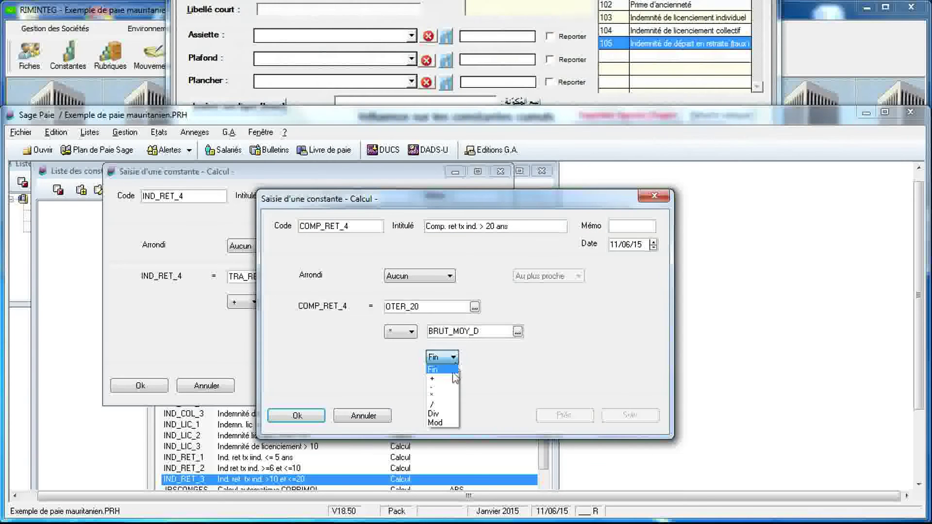
left_click(453, 395)
left_click(501, 356)
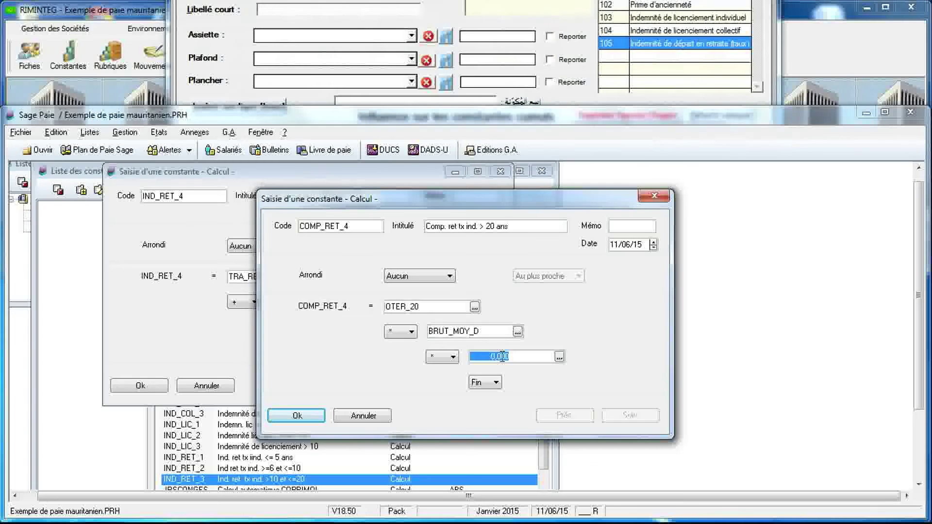
type("0.35")
left_click(483, 383)
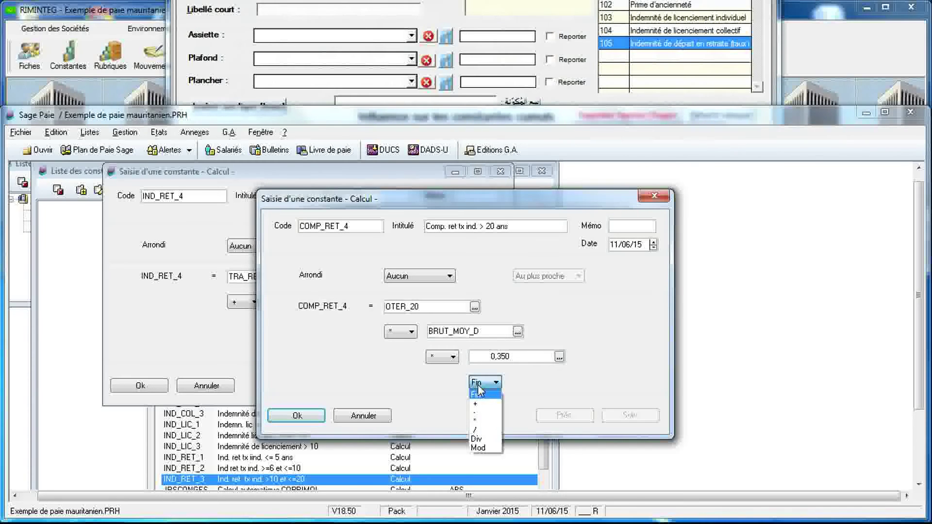
left_click(483, 420)
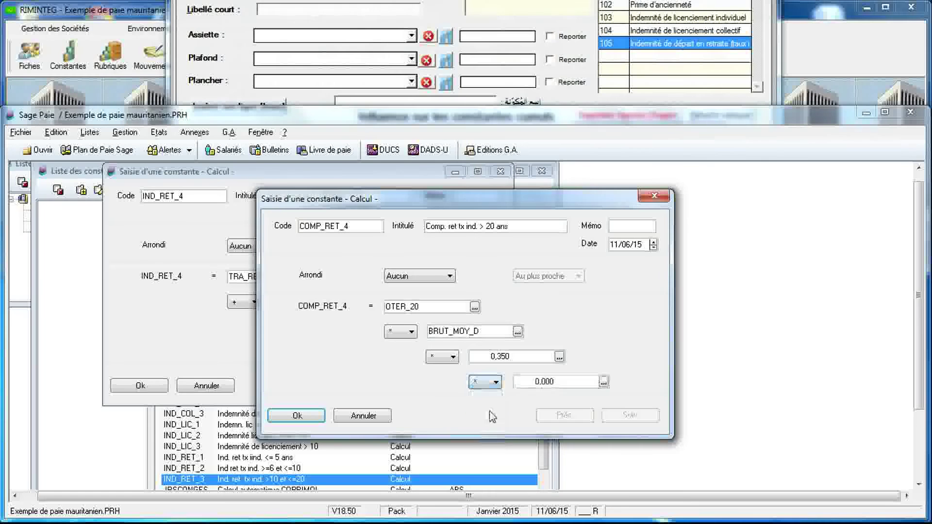
left_click(497, 383)
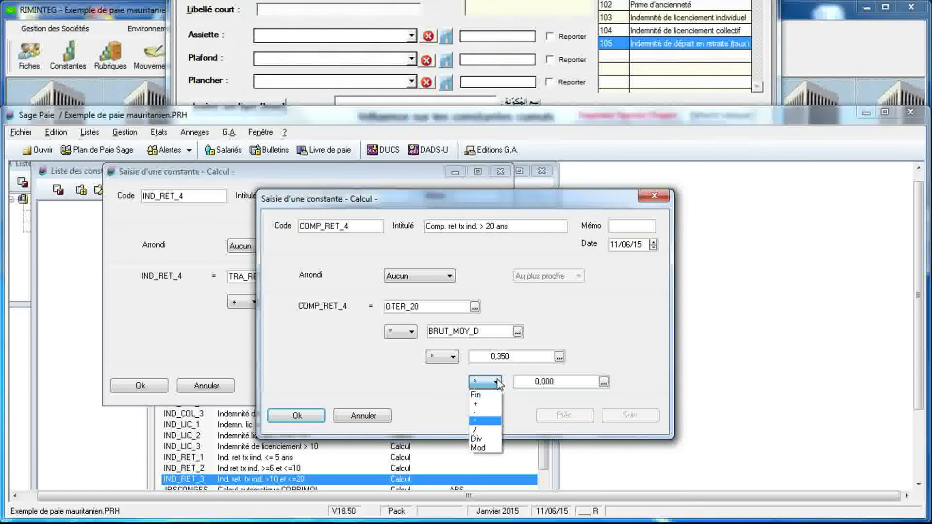
left_click(478, 392)
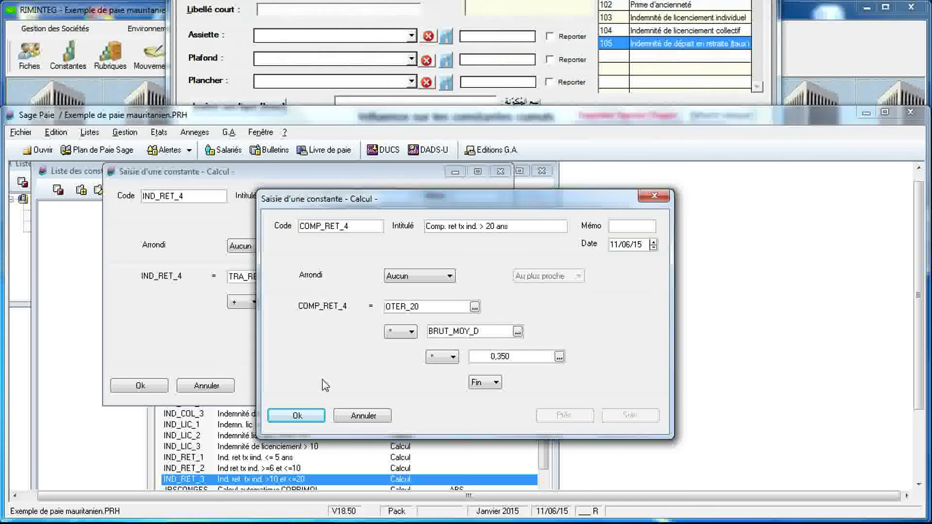
Save COMP_RET_4, insert it as the fourth term of IND_RET_4 and save that constant.
left_click(297, 416)
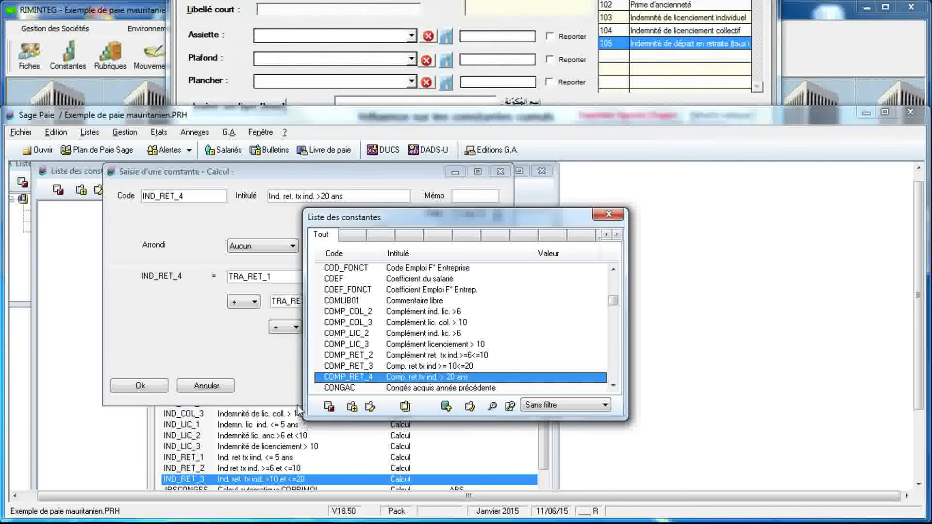
double_click(338, 378)
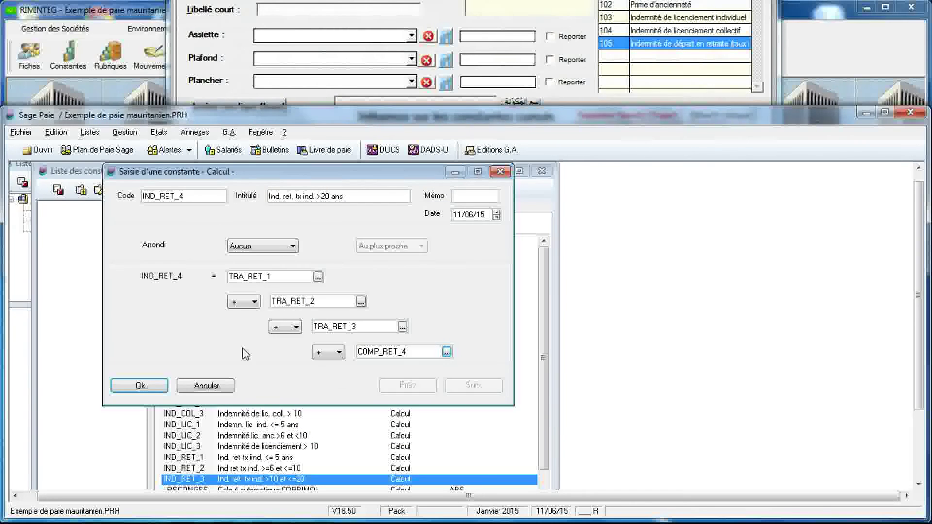
left_click(151, 388)
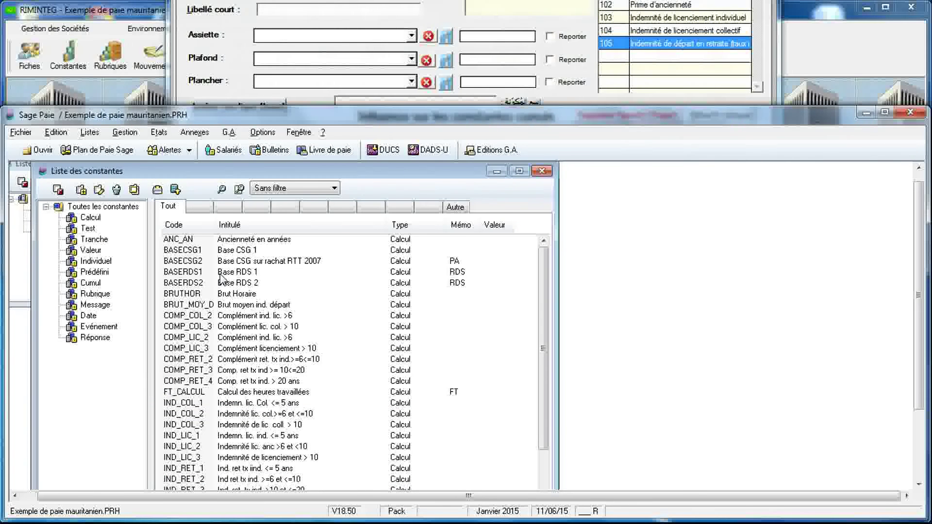
Create a Tranche constant with the code IND_RET and the title "Ind retraite tx indiv".
left_click(82, 189)
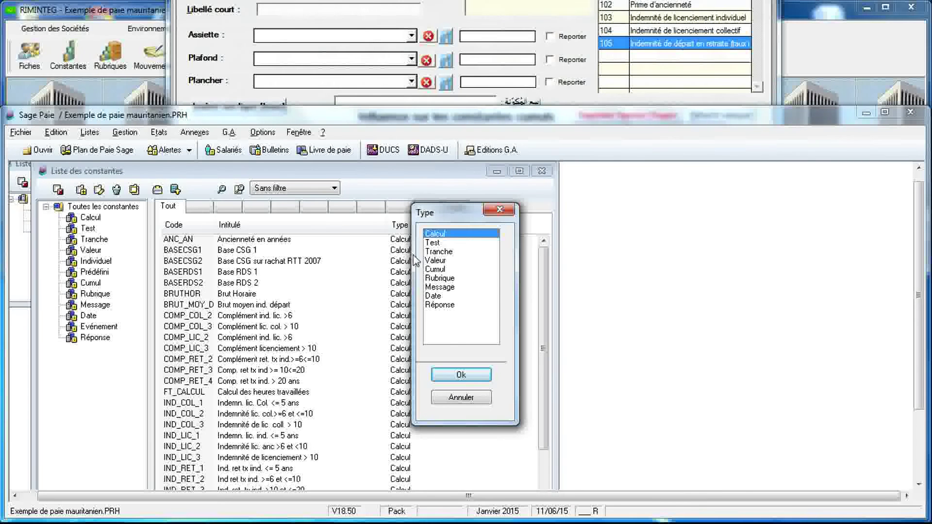
left_click(433, 254)
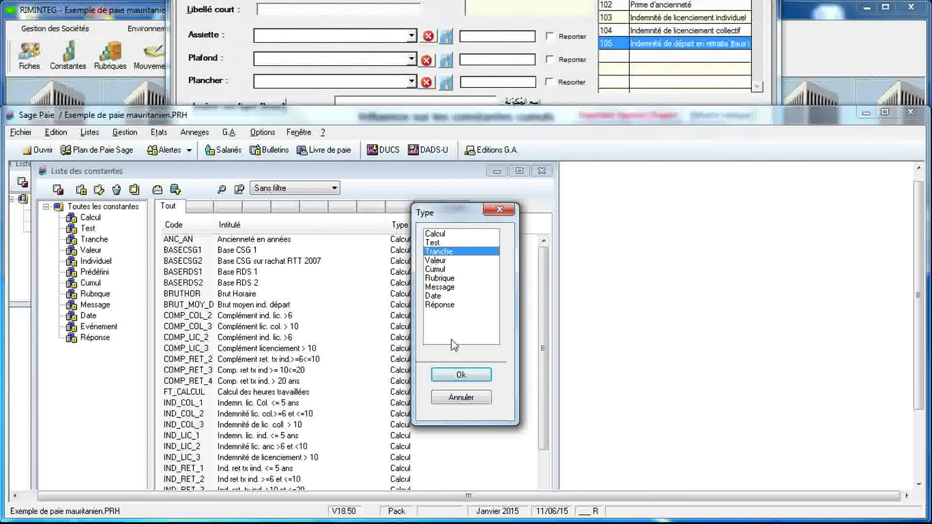
left_click(447, 374)
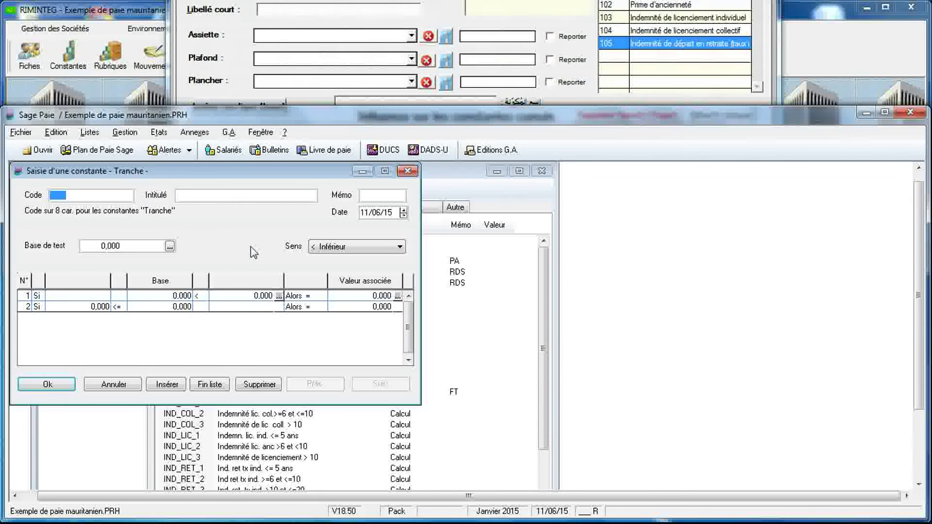
type("IN")
type("Ind")
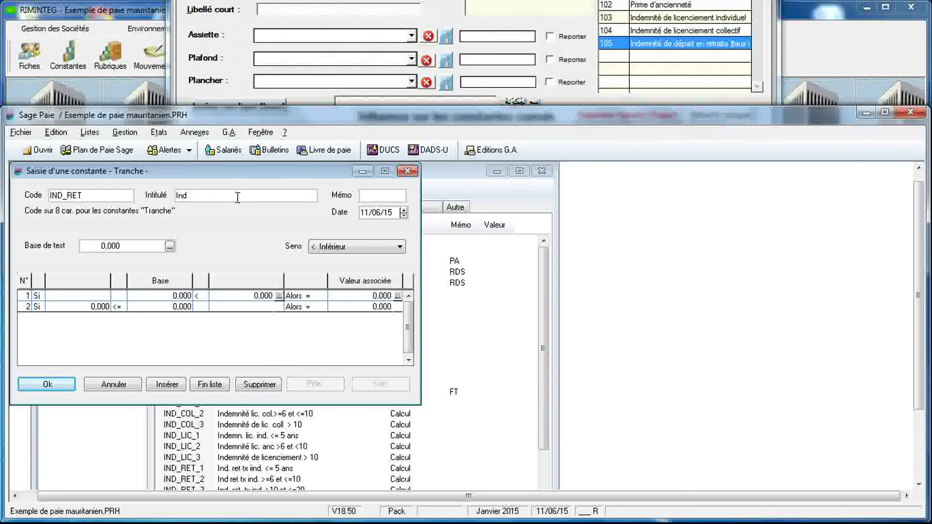
type(" re")
Set the test base of IND_RET to the constant ANC_AN and its comparison direction to "<= Inférieur ou égal".
left_click(170, 246)
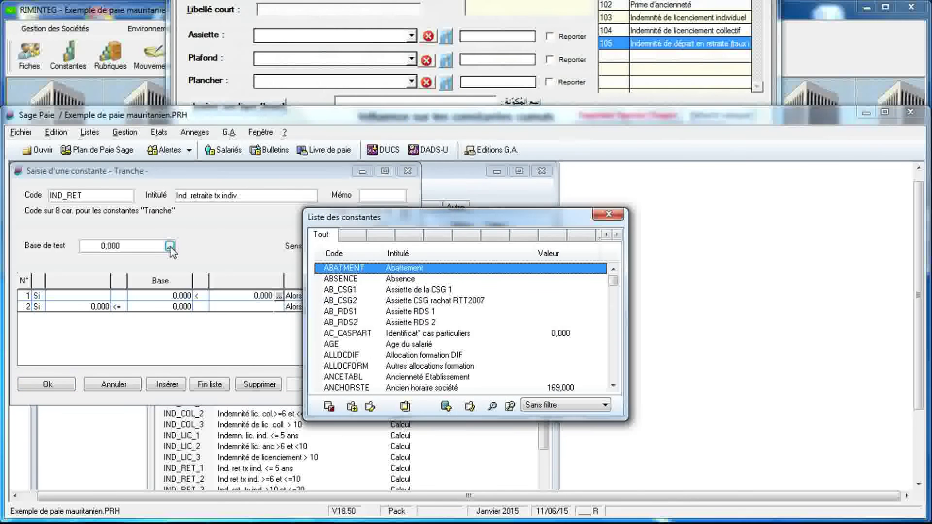
left_click(613, 387)
left_click(613, 387)
left_click(614, 387)
left_click(614, 387)
left_click(614, 386)
left_click(613, 385)
left_click(614, 386)
left_click(613, 385)
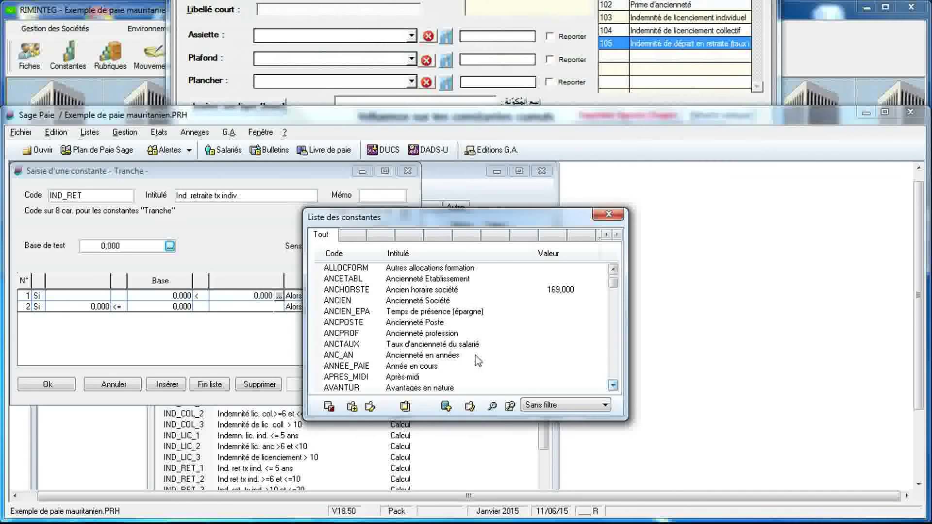
double_click(475, 356)
left_click(339, 251)
left_click(351, 266)
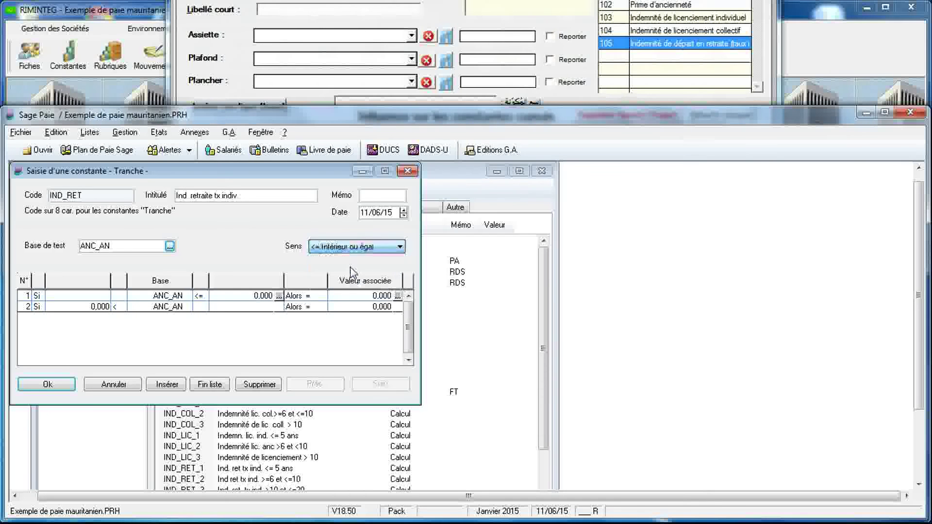
Set the first bracket's upper limit to 5 and its associated value to IND_RET_1.
left_click(243, 298)
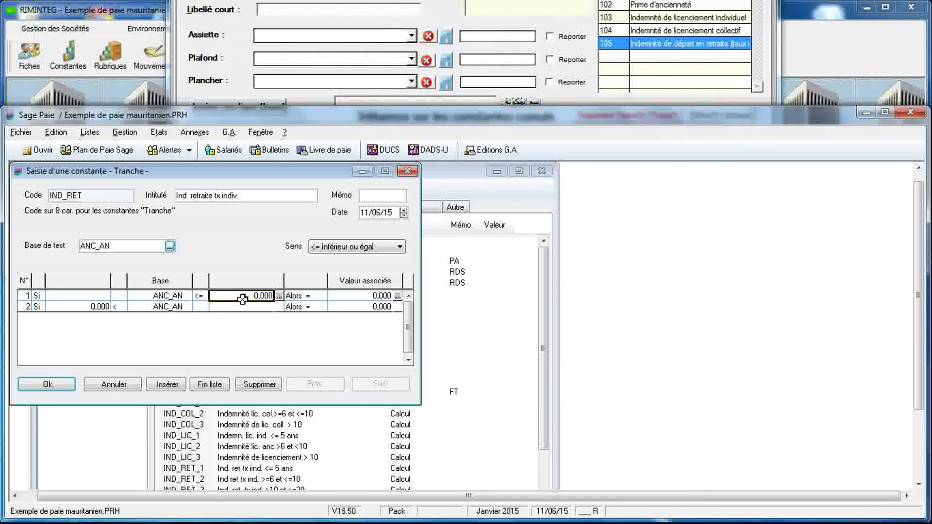
type("5")
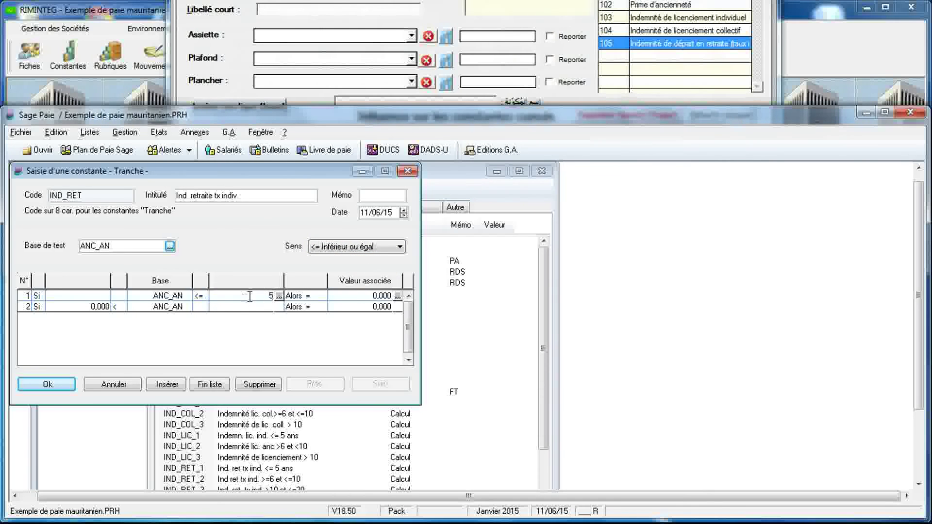
left_click(369, 298)
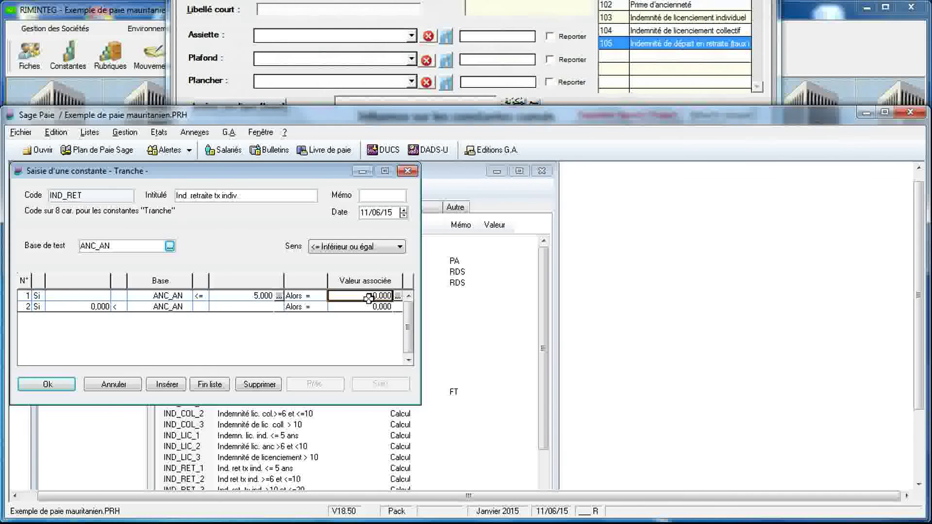
left_click(397, 297)
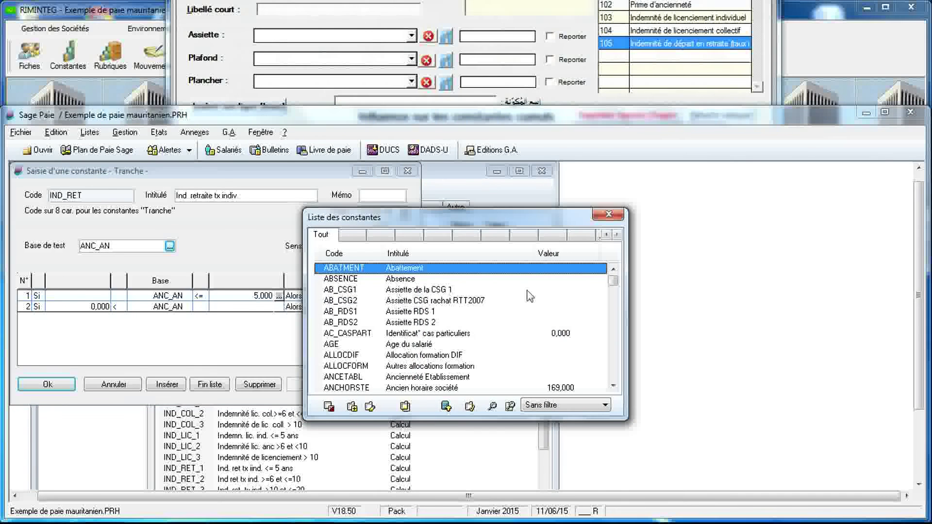
left_click_drag(613, 283, 616, 343)
left_click(614, 385)
scroll(424, 343, "down", 1)
double_click(421, 334)
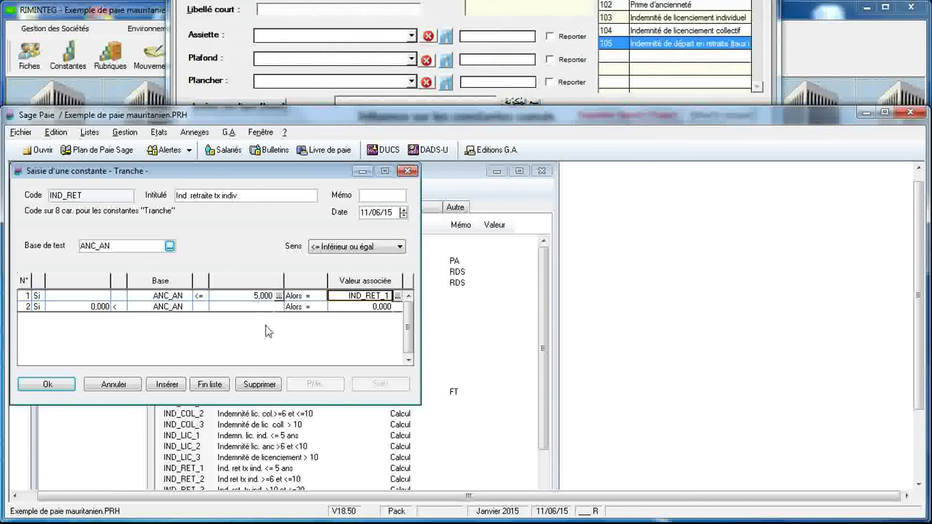
Add two more bracket rows and define the second bracket with the upper limit 10 and the value IND_RET_2.
left_click(210, 384)
left_click(209, 386)
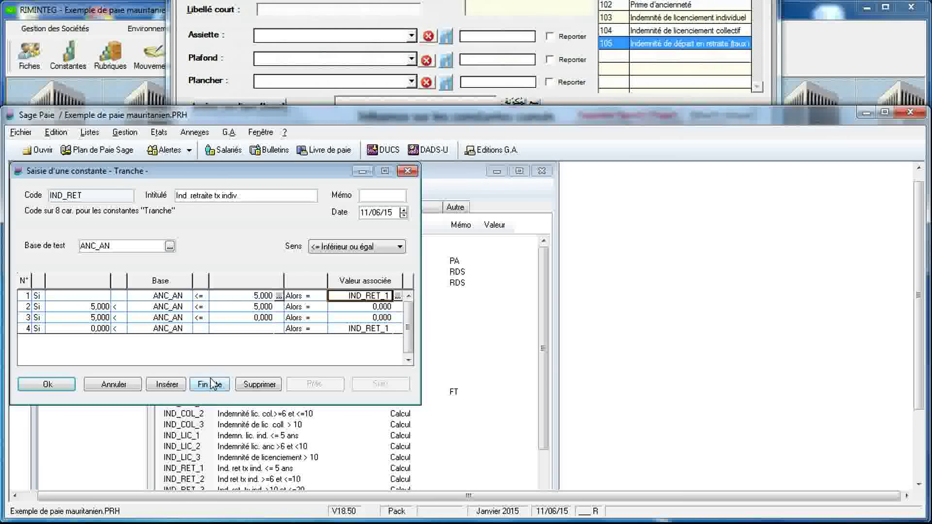
left_click(225, 308)
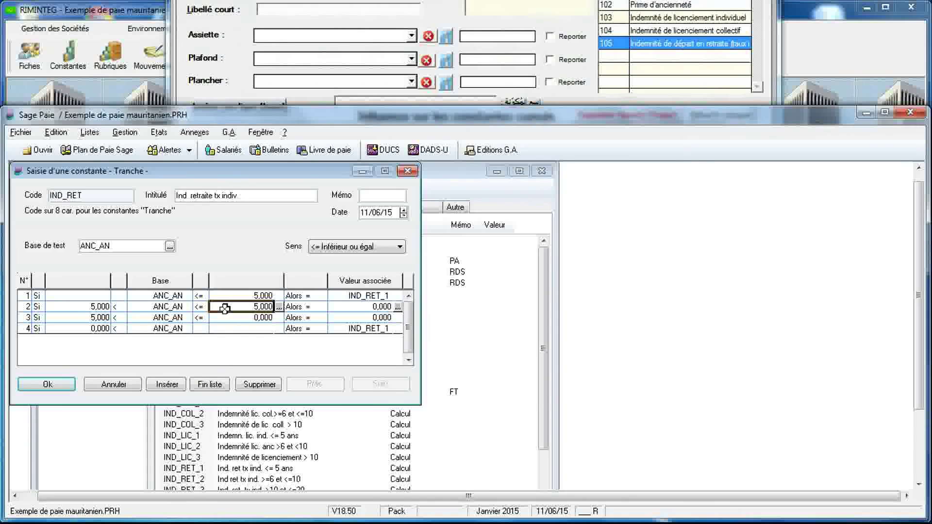
type("10")
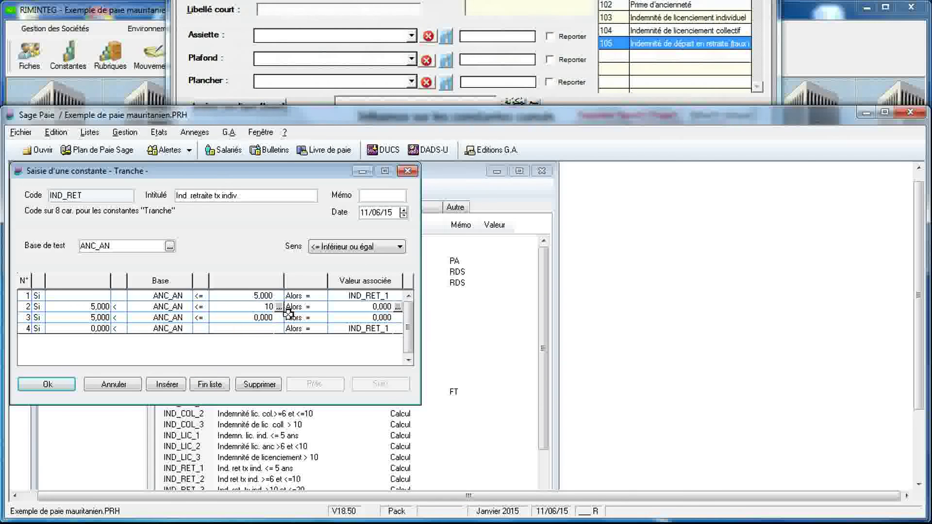
left_click(374, 306)
left_click(397, 307)
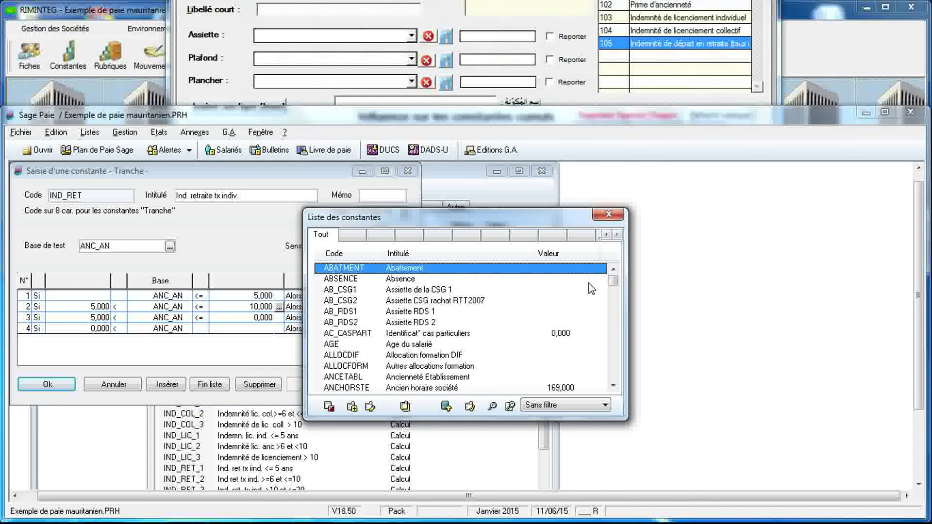
left_click_drag(613, 280, 619, 339)
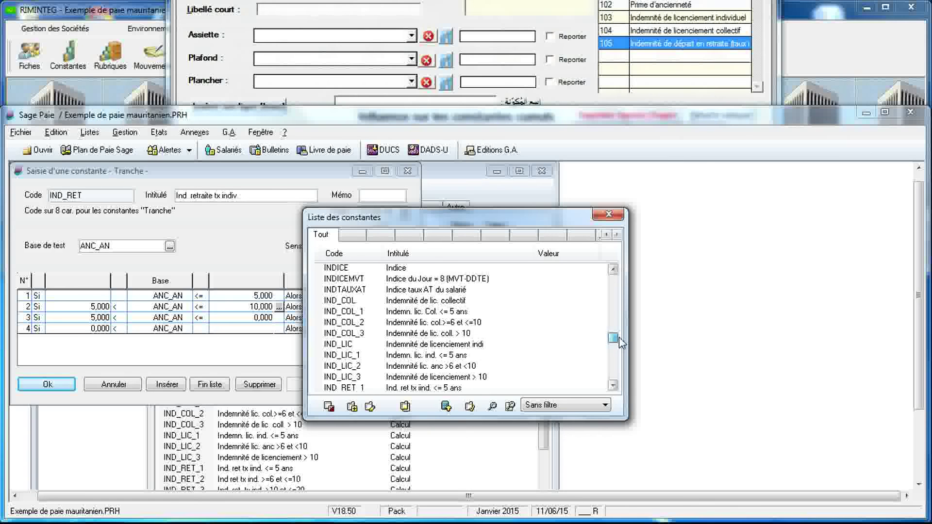
left_click(613, 386)
left_click(612, 386)
left_click(613, 386)
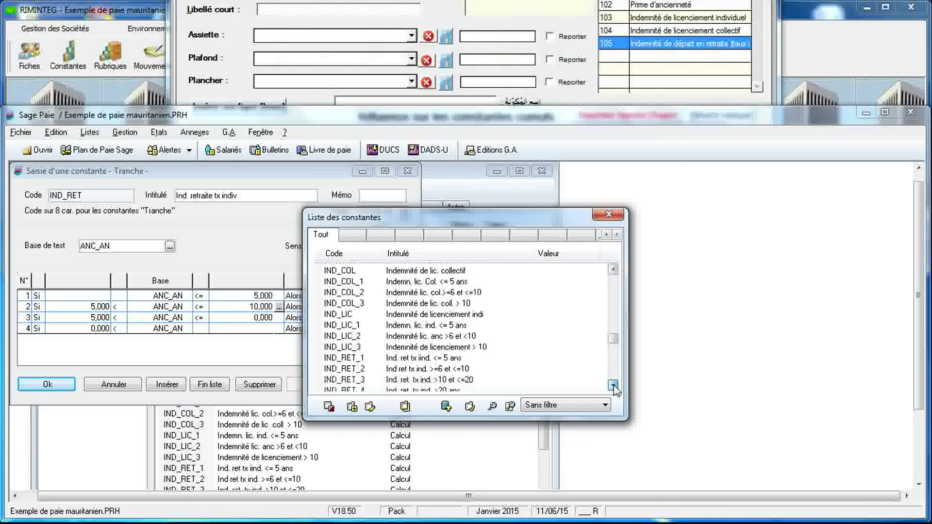
double_click(457, 369)
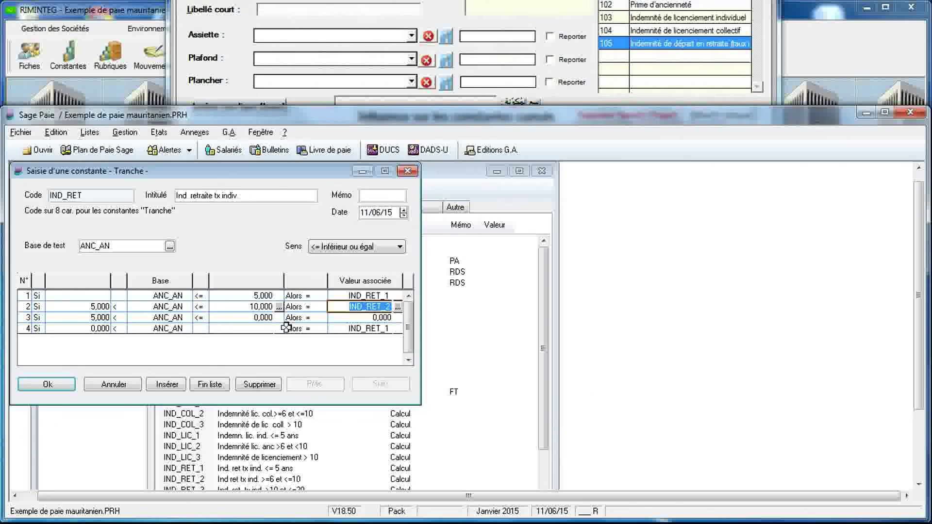
Set the third bracket's upper limit to 20 and its associated value to IND_RET_3.
left_click(260, 319)
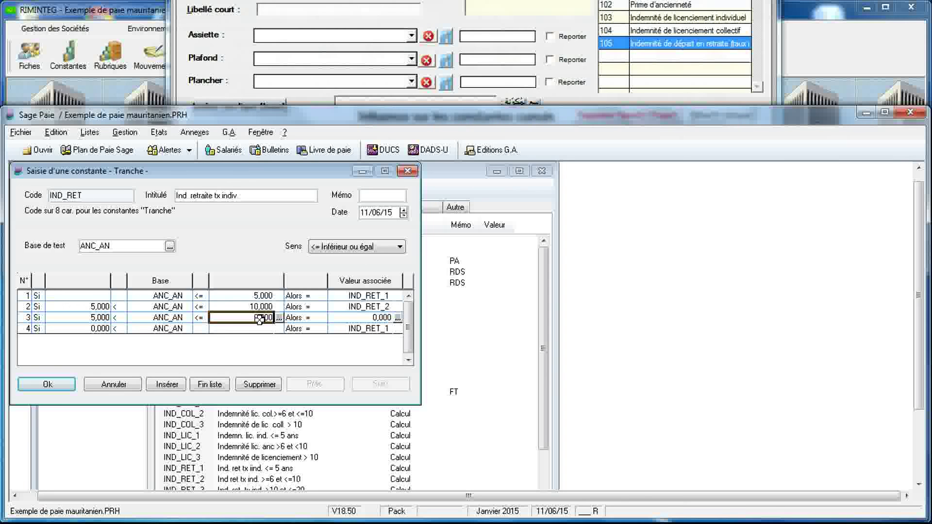
type("20")
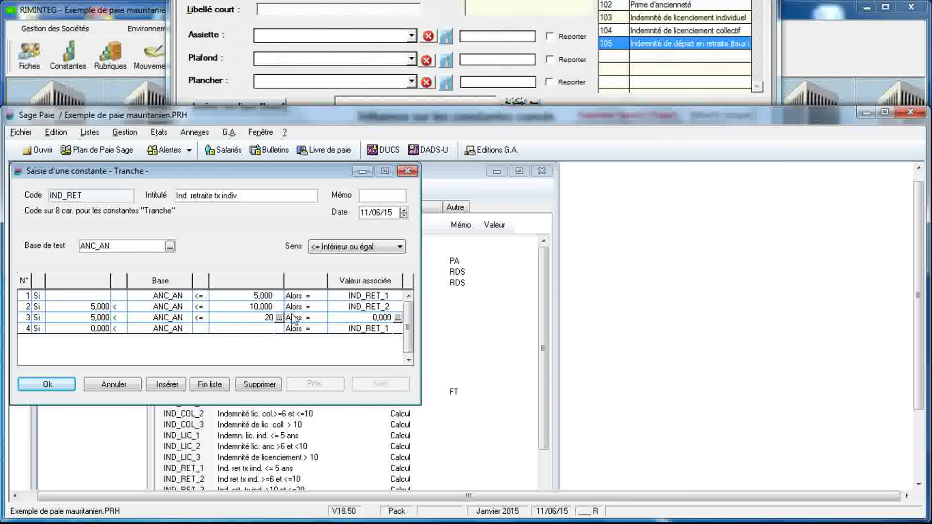
left_click(397, 318)
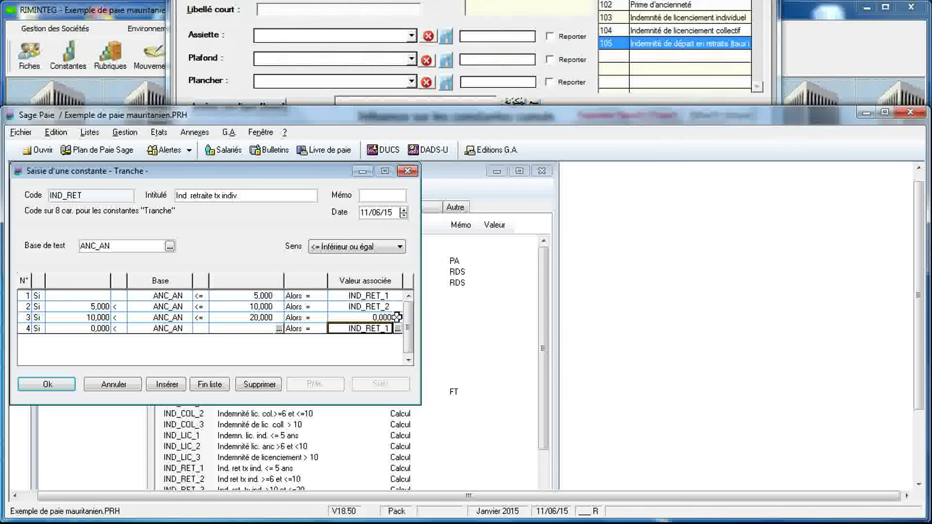
left_click(397, 328)
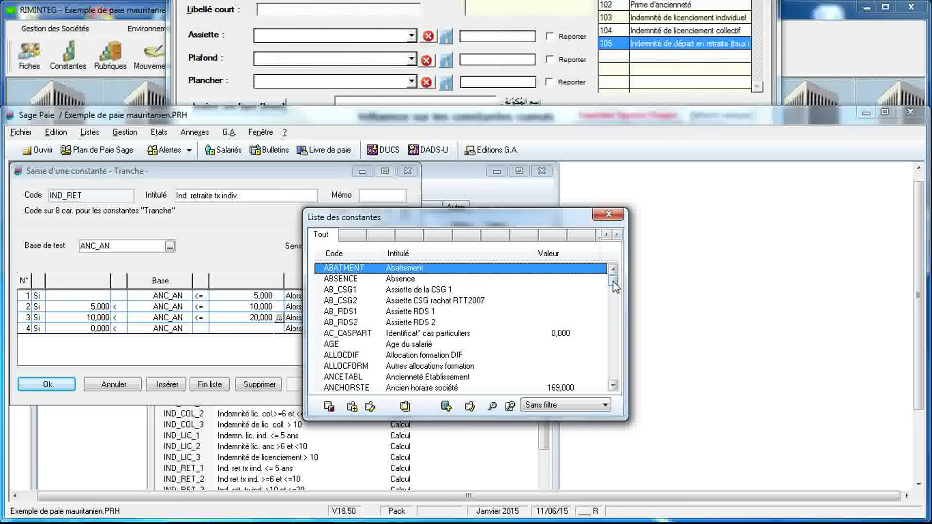
left_click_drag(614, 279, 620, 344)
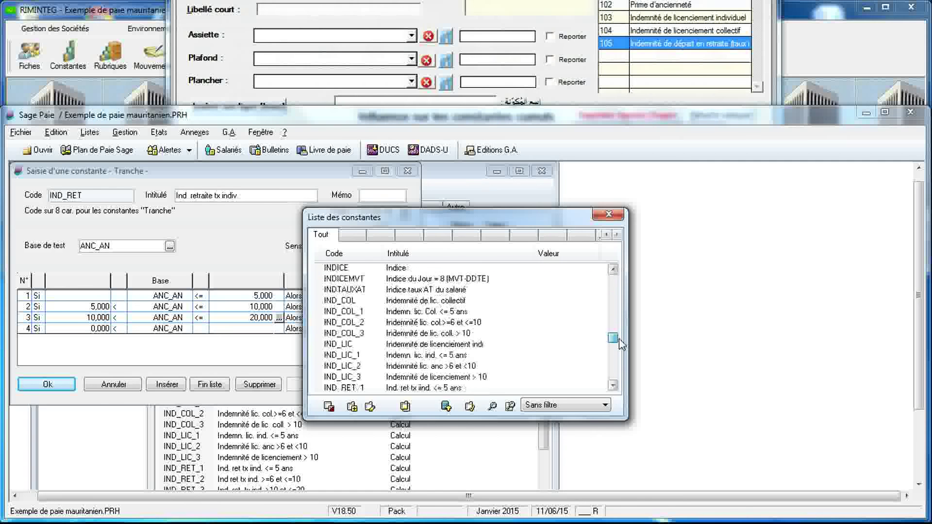
left_click(613, 385)
double_click(442, 333)
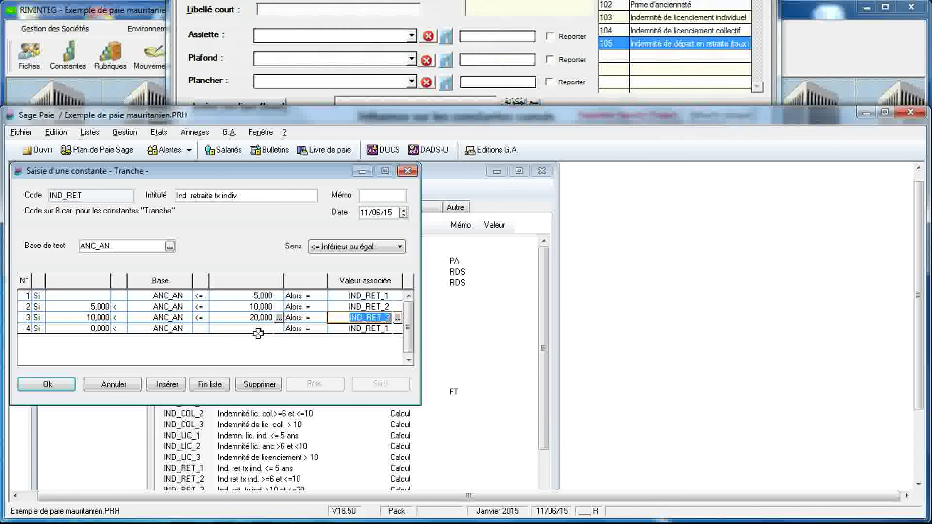
Set the fourth bracket's associated value to IND_RET_4, save the IND_RET constant and close the constants list.
left_click(354, 332)
left_click(397, 329)
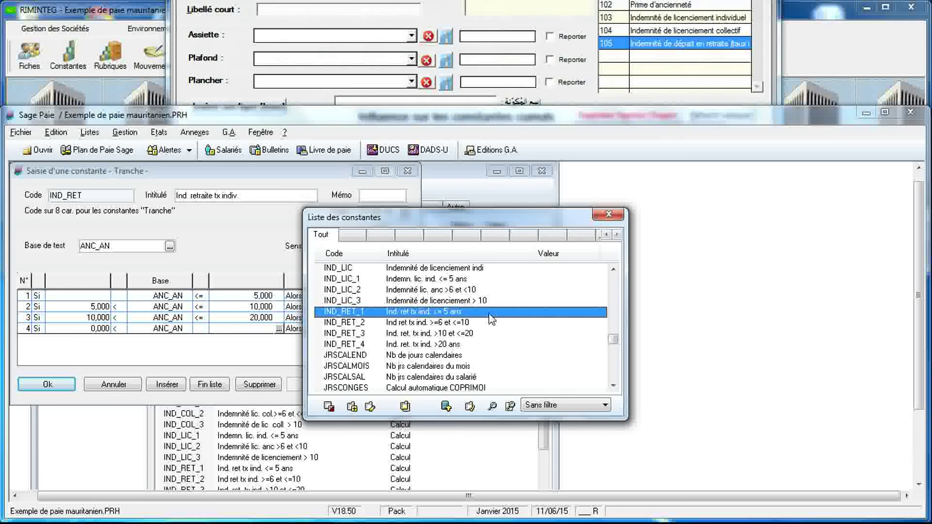
double_click(435, 345)
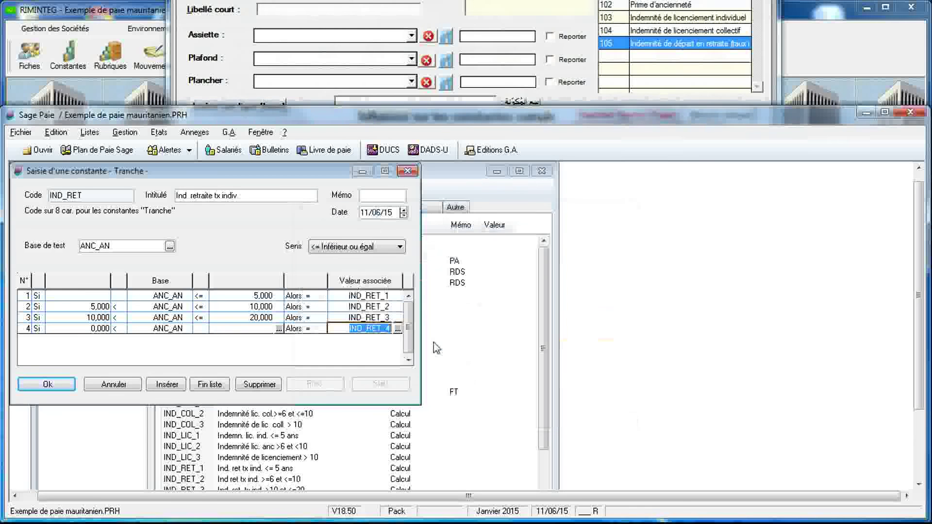
left_click(374, 318)
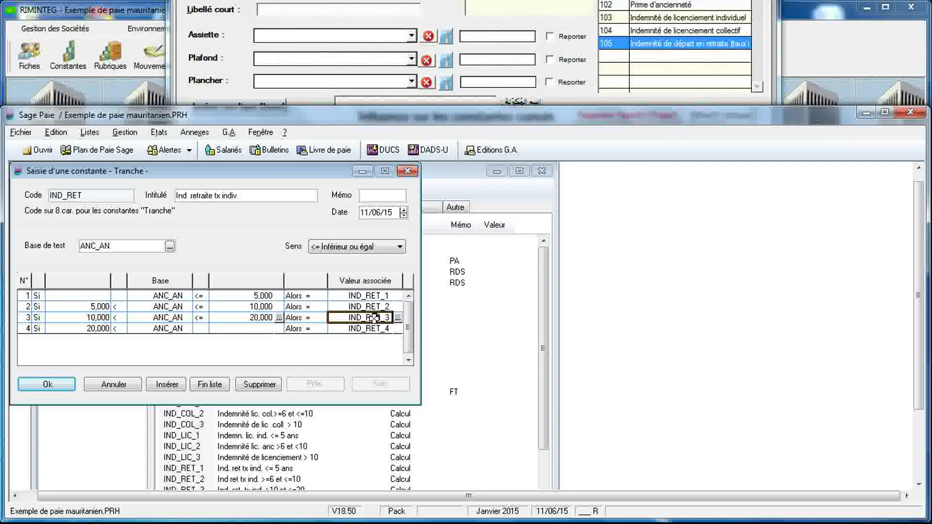
left_click(49, 384)
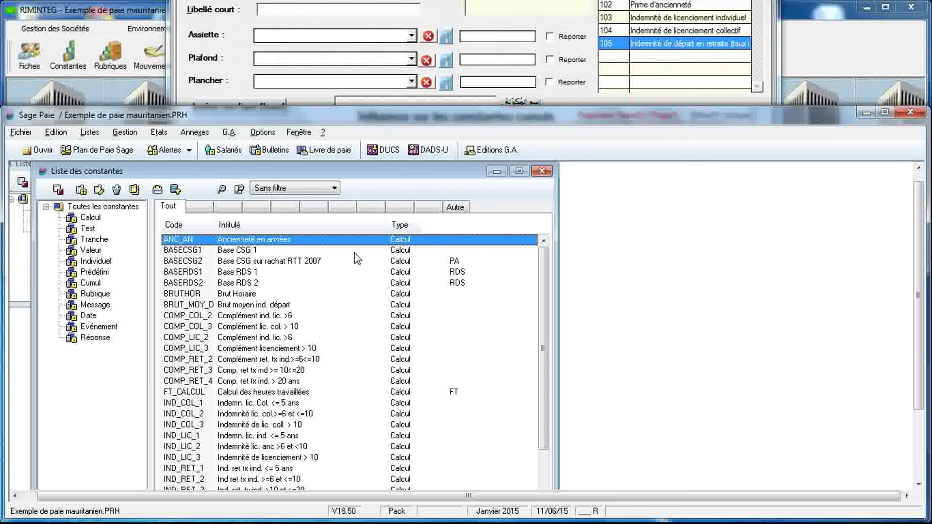
left_click(542, 171)
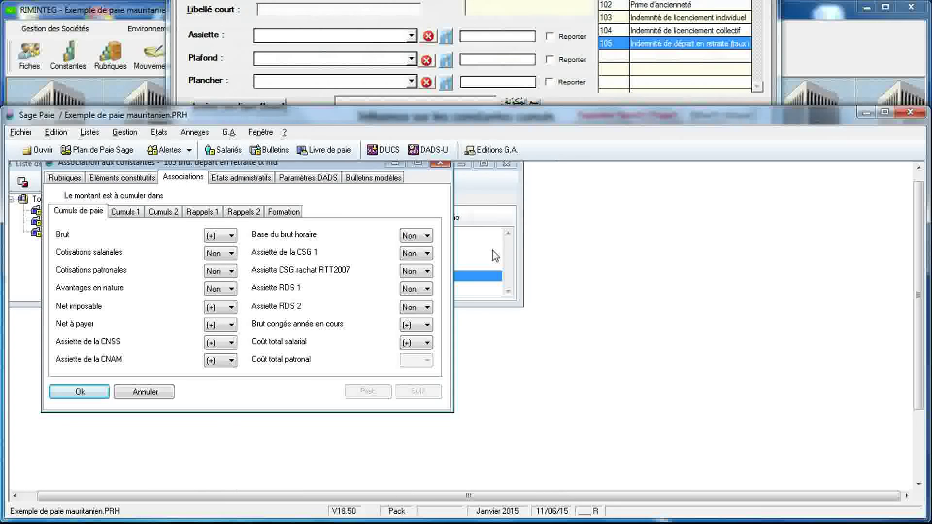
Set rubrique 105's formula to "Montant pris tel quel" with the constant IND_RET as its employee-share amount, and save the rubrique.
left_click(129, 178)
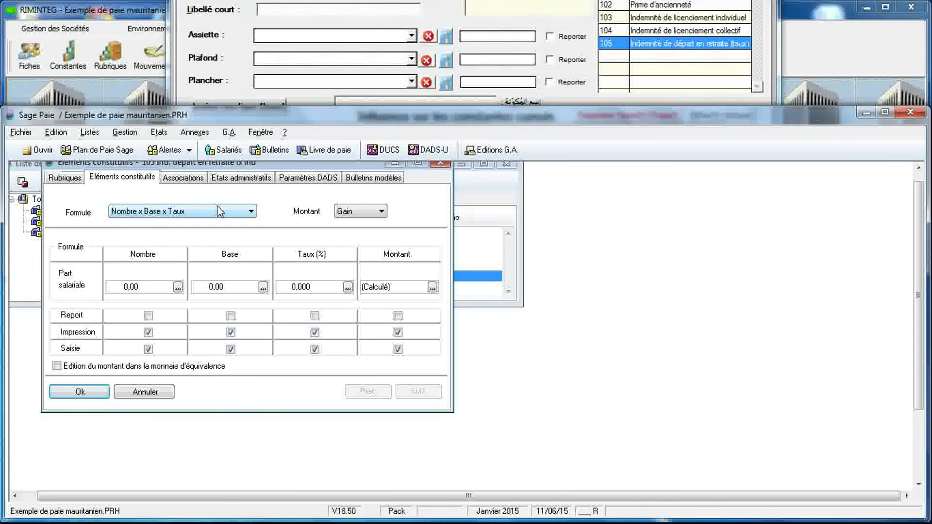
left_click(250, 211)
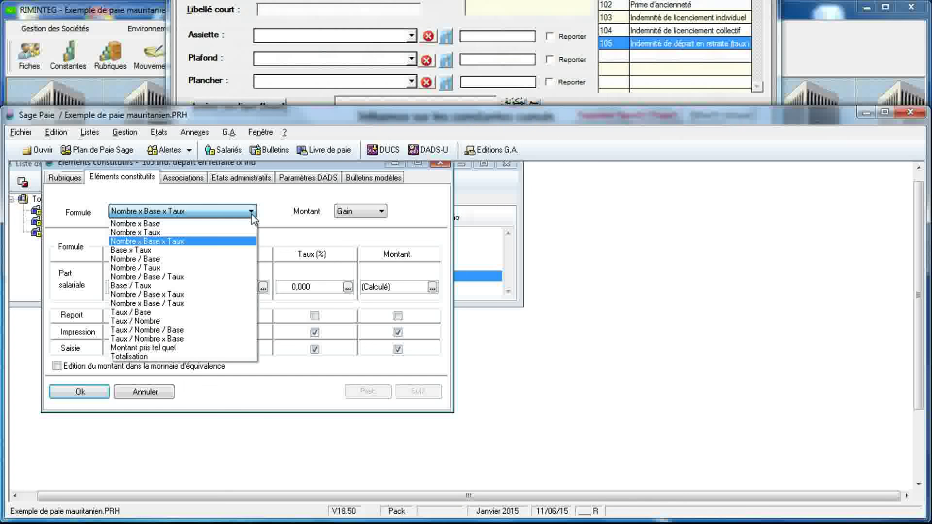
left_click(221, 350)
left_click(392, 286)
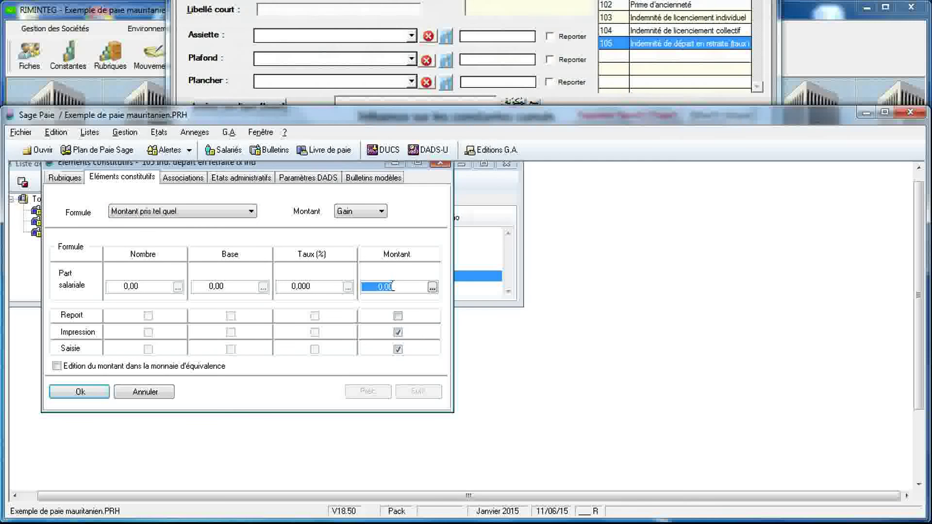
left_click(432, 286)
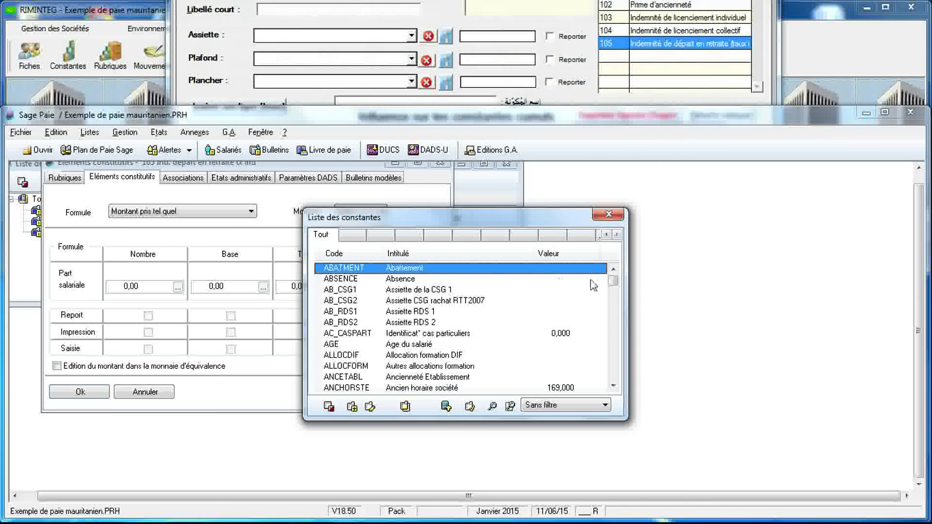
left_click_drag(612, 280, 622, 344)
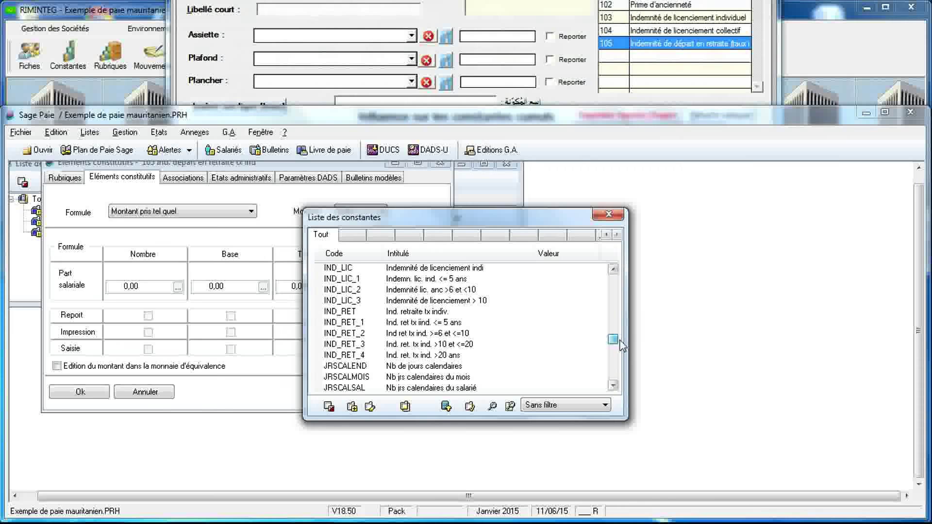
double_click(502, 312)
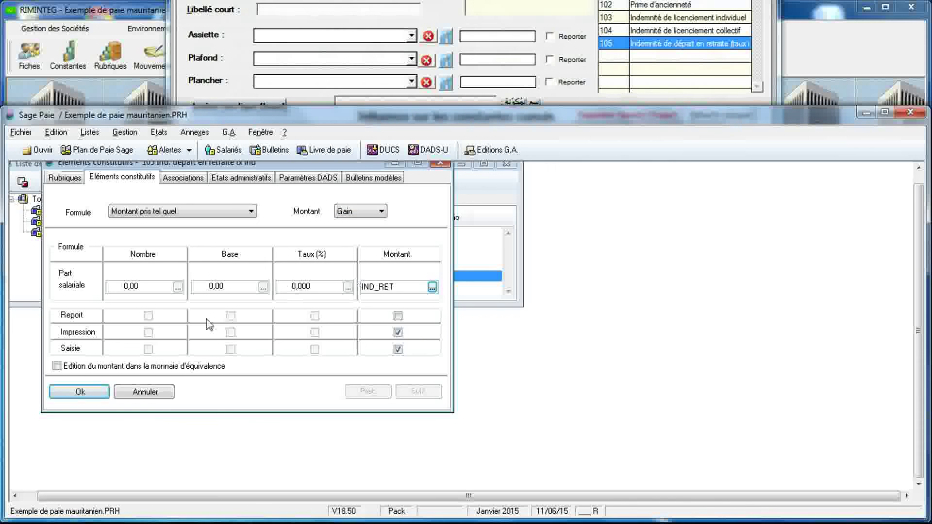
left_click(80, 392)
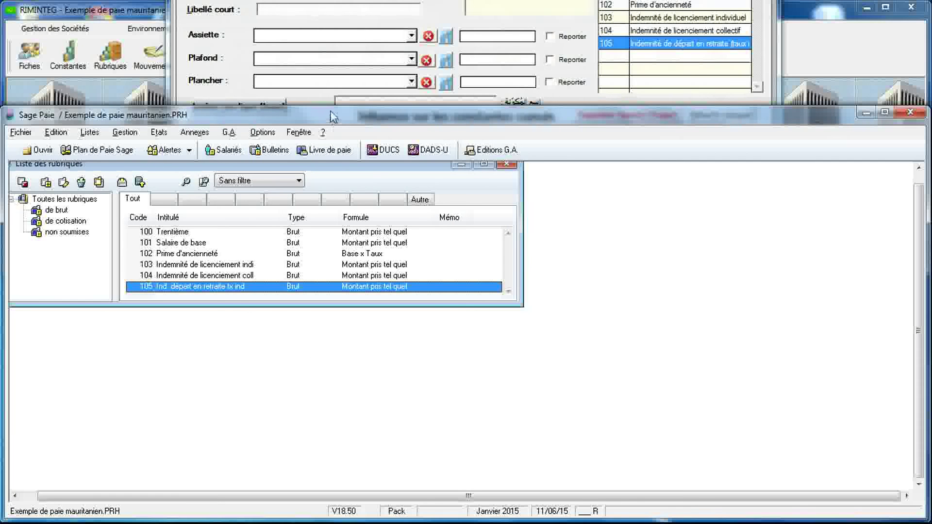
Switch to RIMINTEG and rearrange the windows to show the identification details of rubrique 105.
left_click_drag(332, 106, 330, 279)
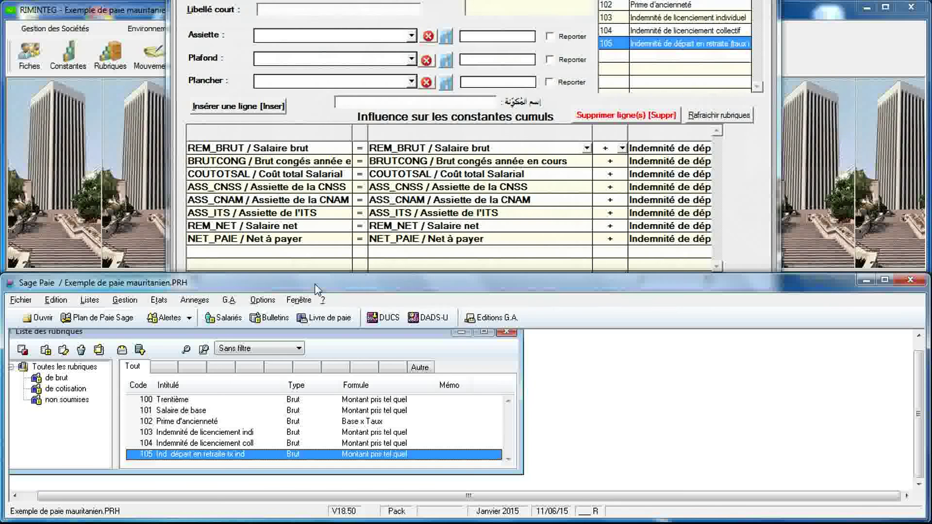
left_click(300, 109)
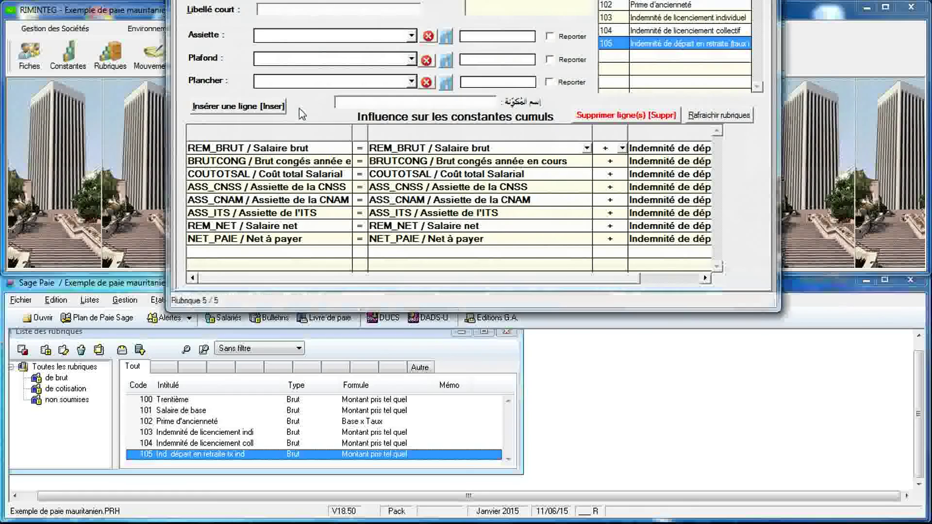
left_click_drag(299, 109, 272, 274)
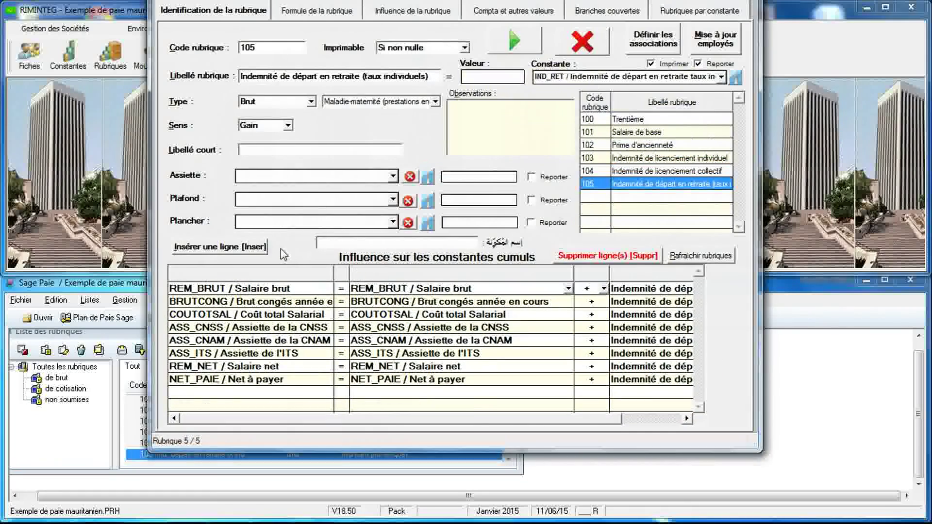